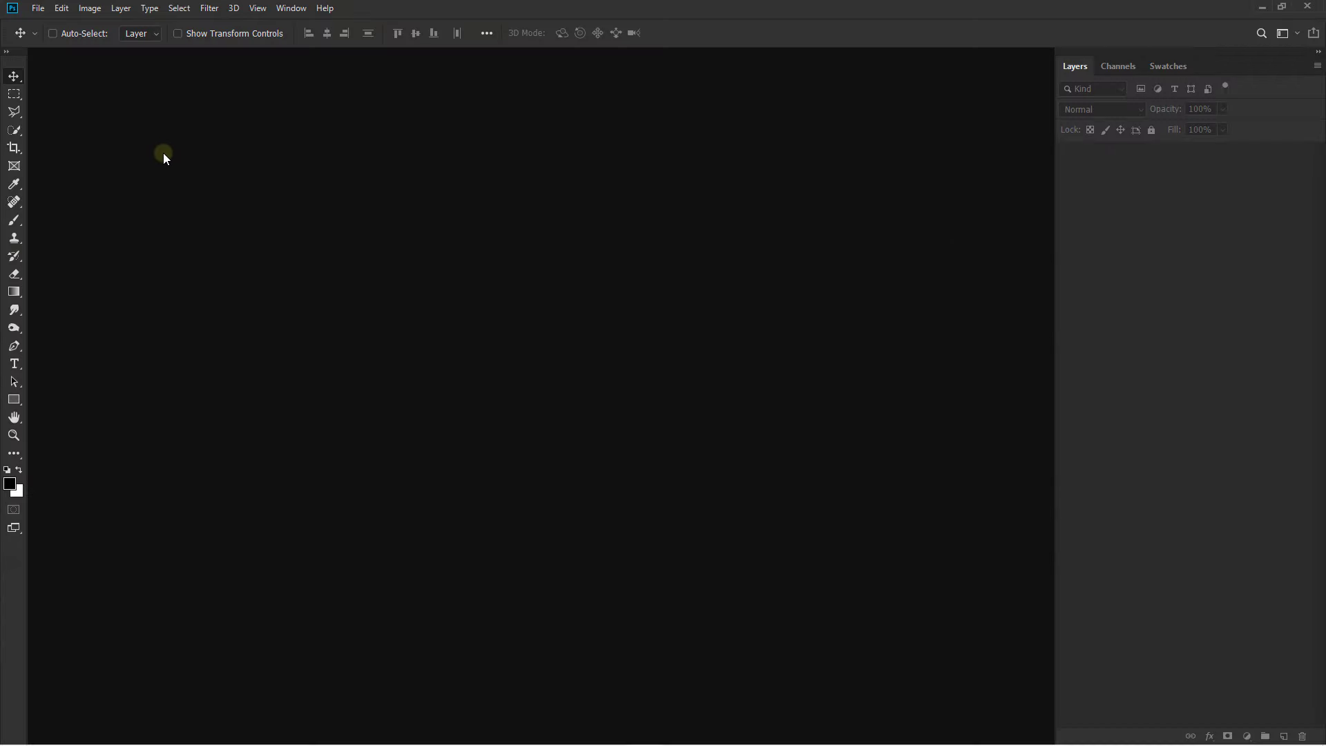
Create a new 4000 × 2400 px document
left_click(39, 8)
left_click(64, 28)
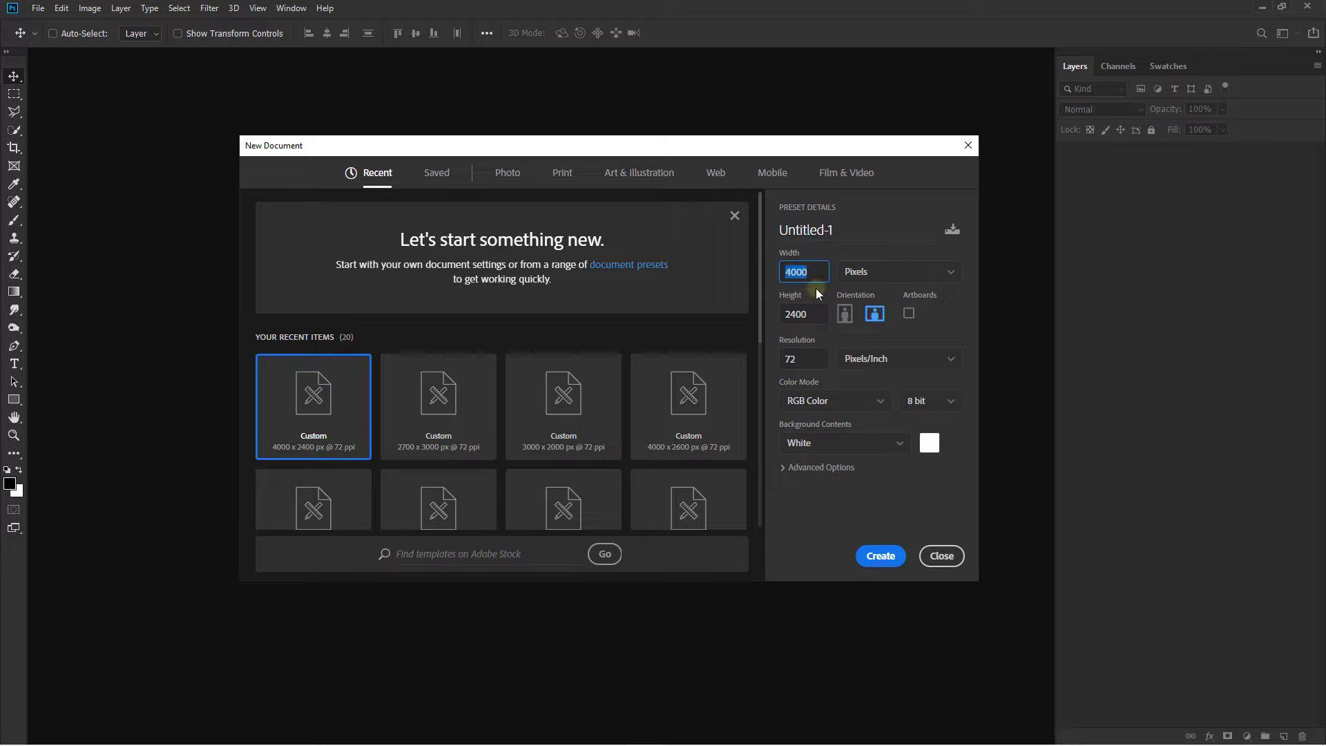
left_click(875, 553)
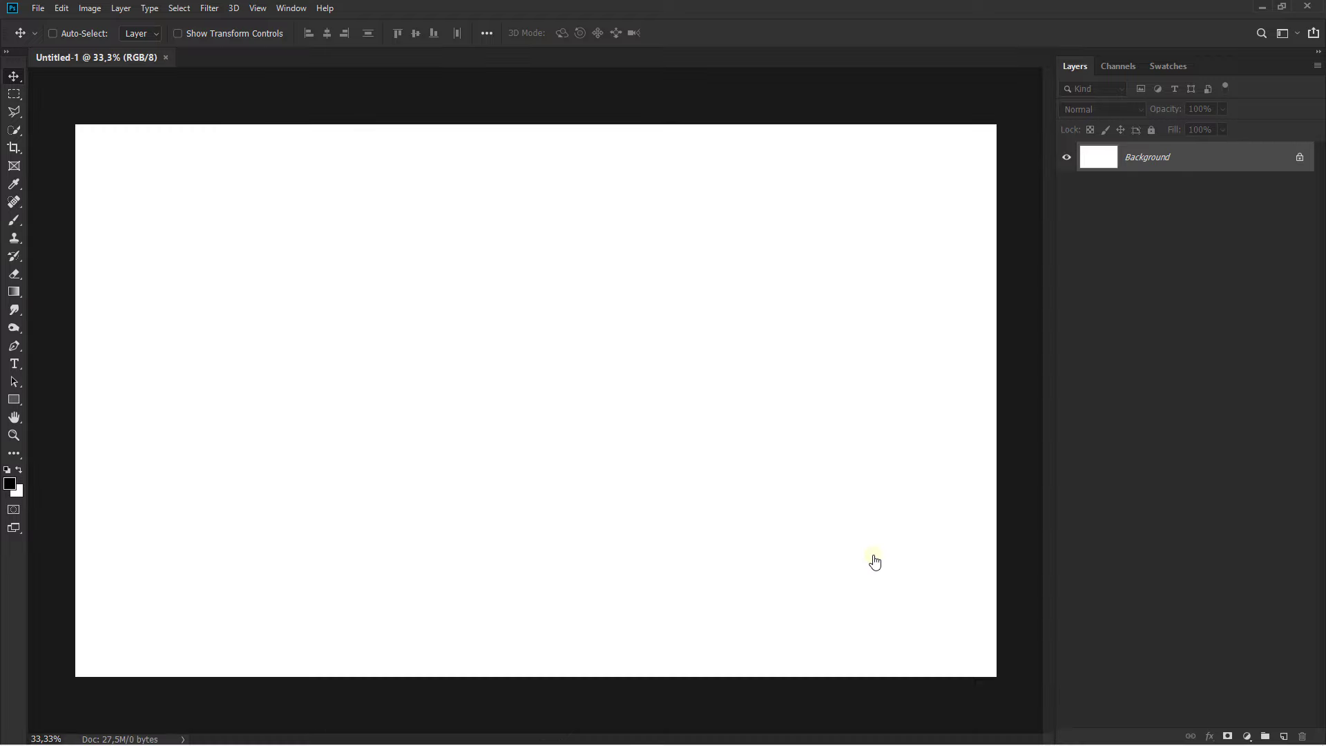
key("ctrl+minus")
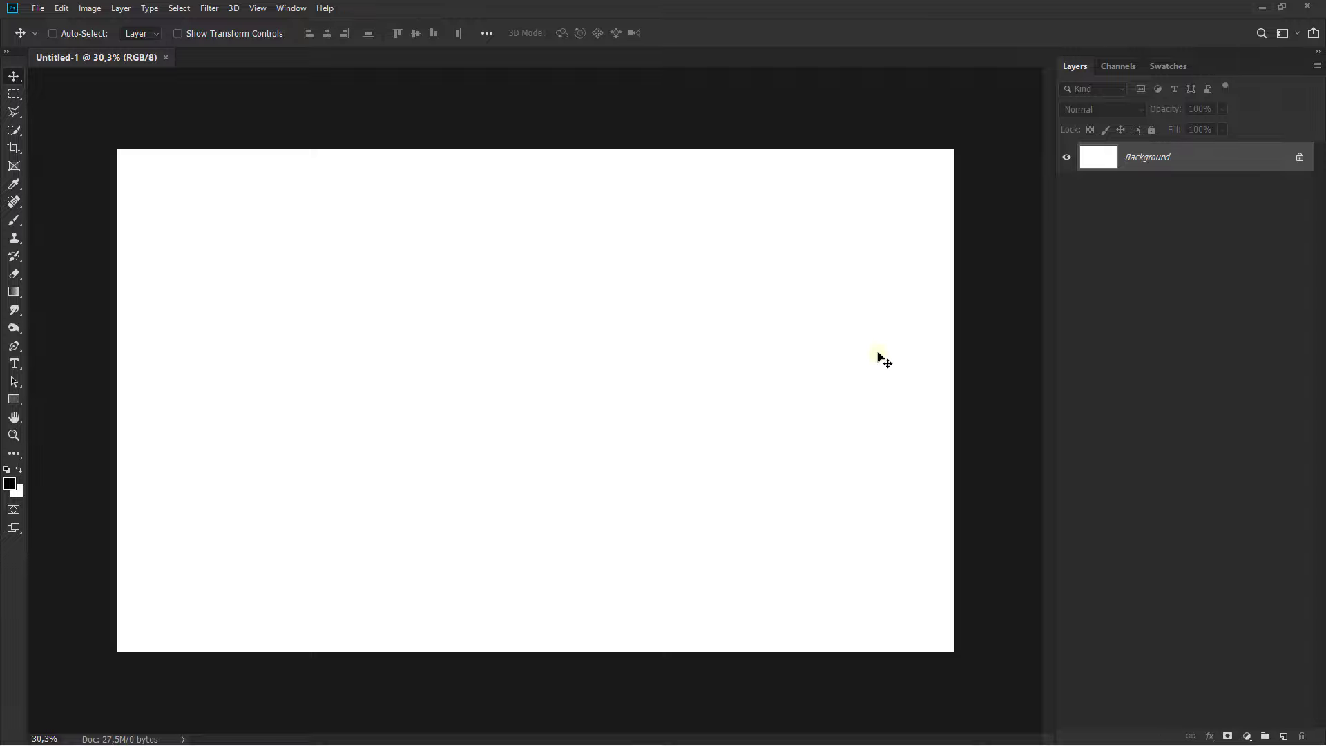
Add a dark grey Solid Color fill layer with hex 404040
left_click(1248, 733)
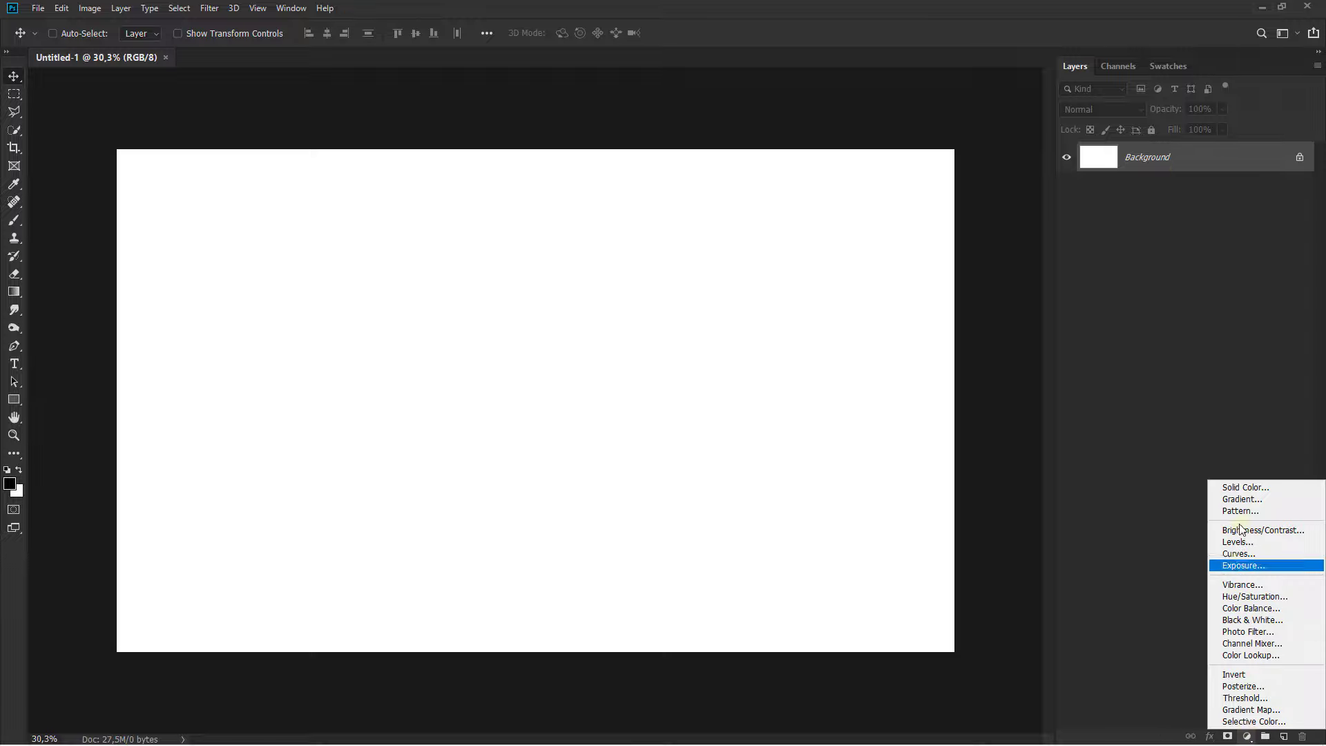
left_click(1241, 489)
type("4040")
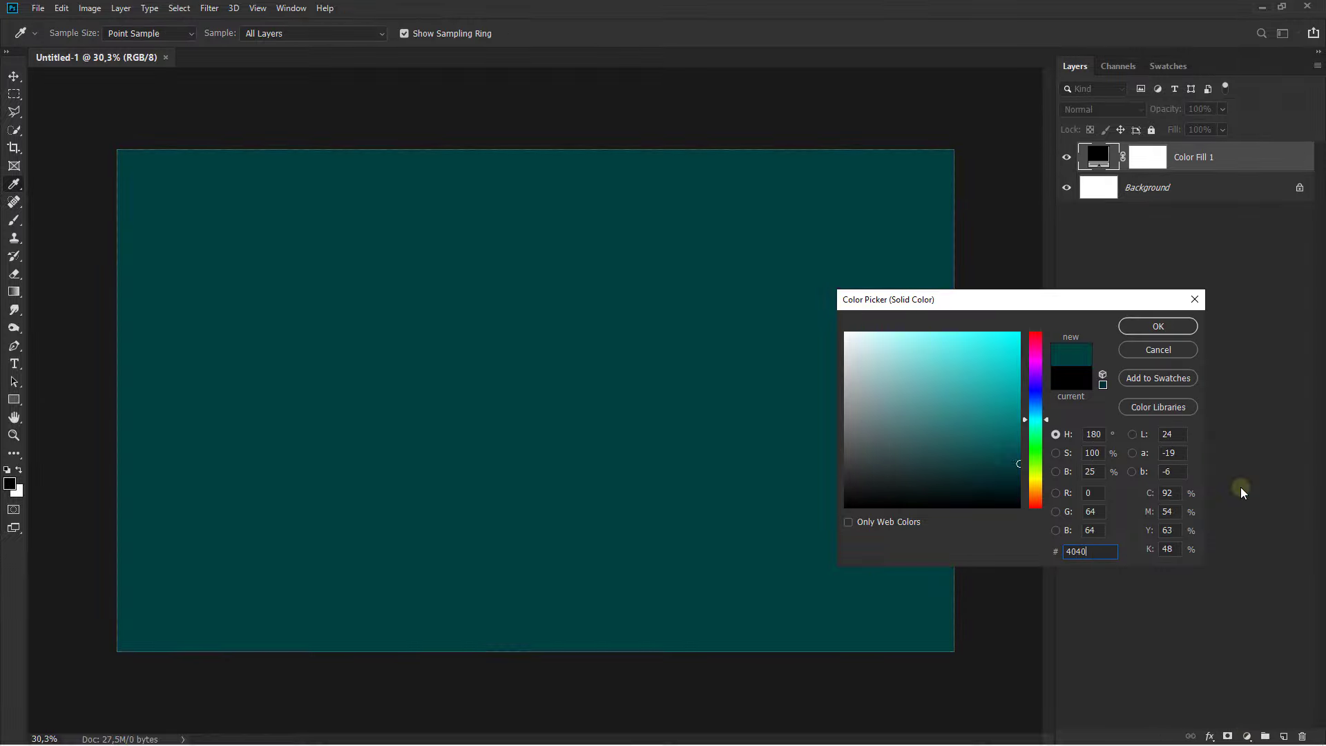
type("40")
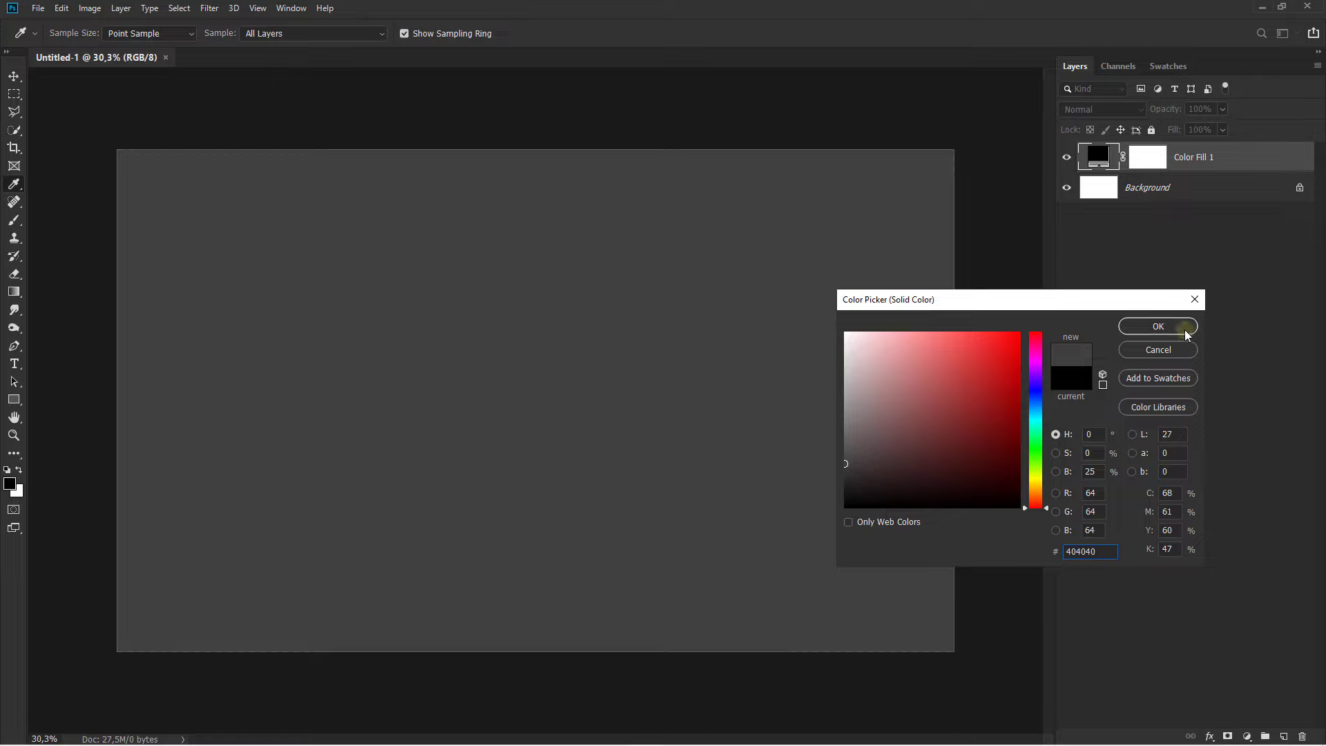
left_click(1179, 326)
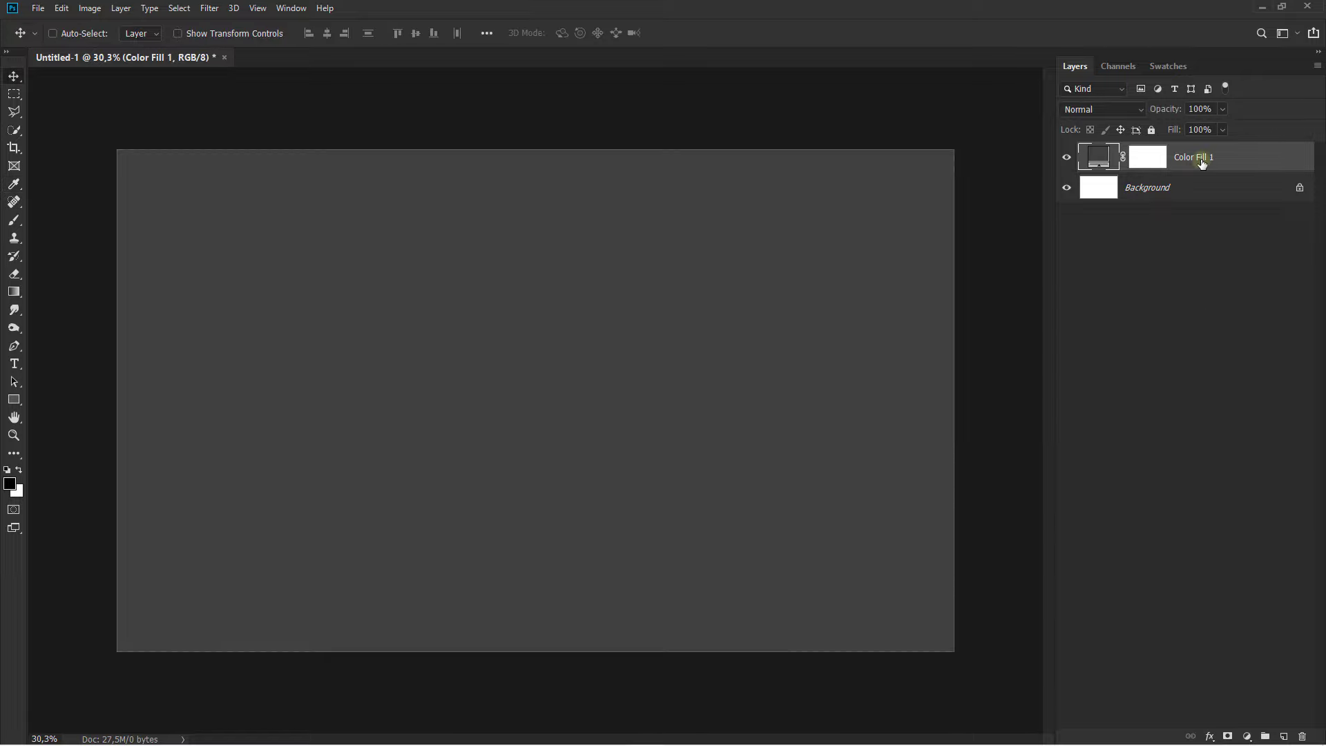
Place the ruined-city image and scale it to fill the canvas
left_click(621, 733)
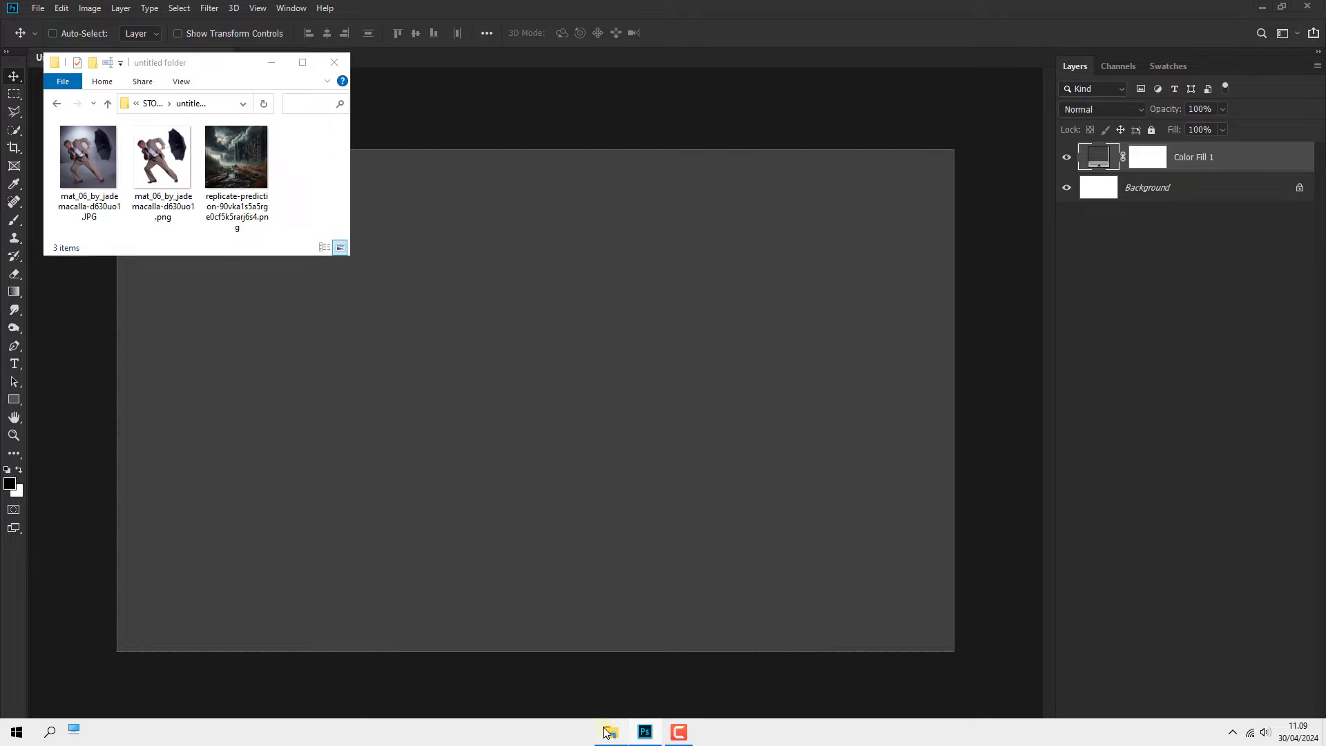
left_click_drag(236, 156, 356, 376)
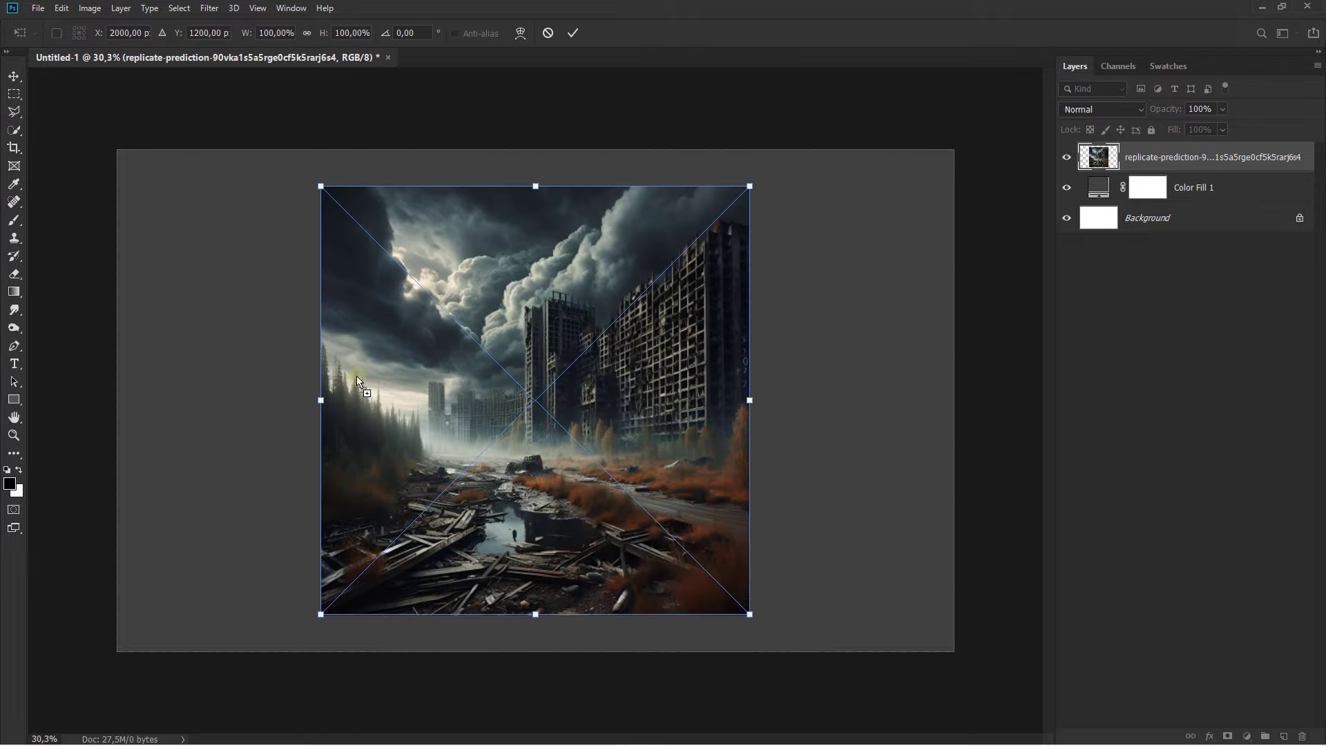
left_click_drag(750, 186, 954, 150)
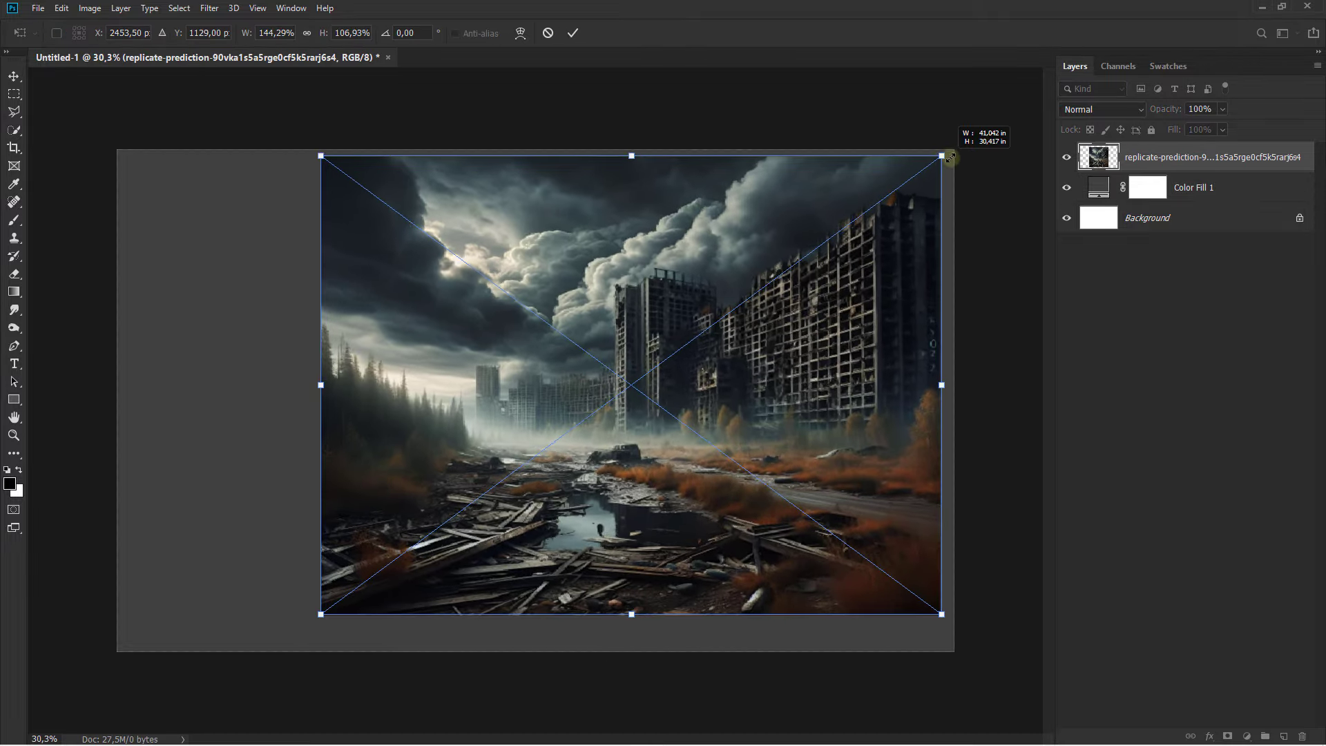
left_click_drag(321, 613, 116, 651)
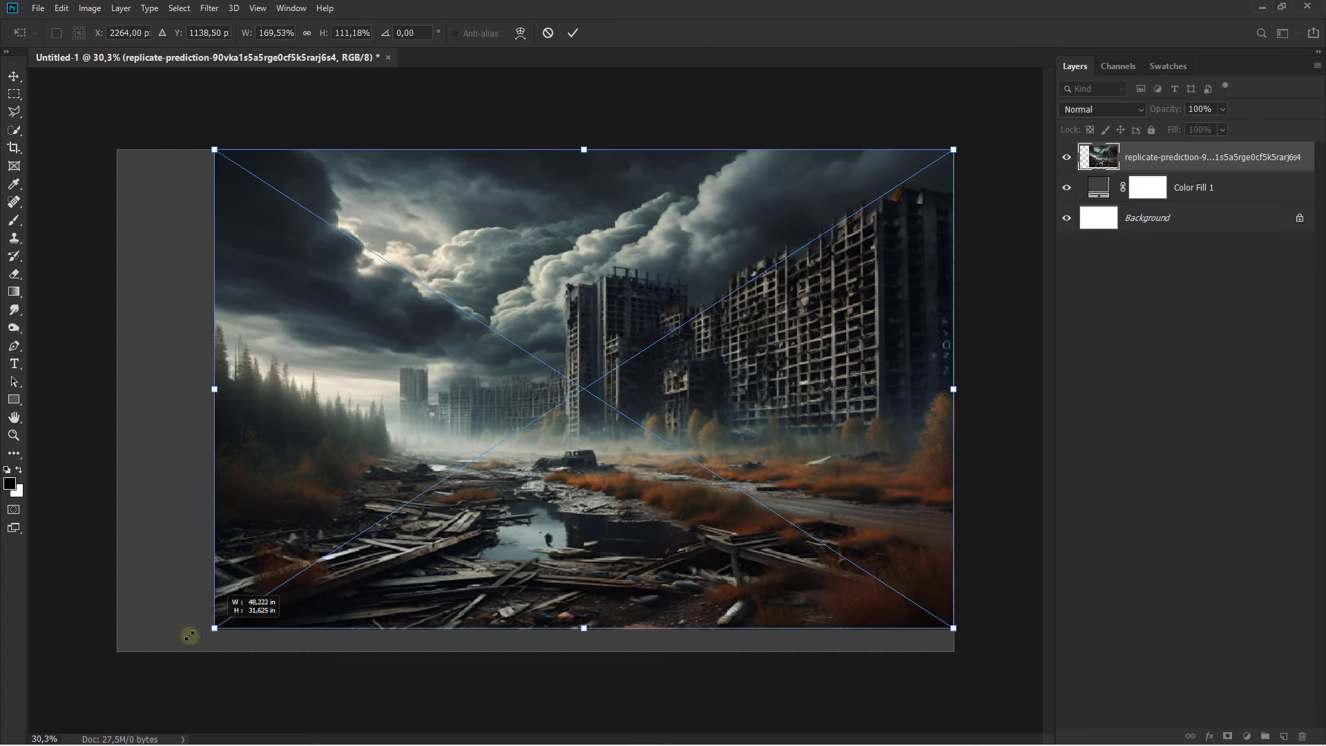
key("Return")
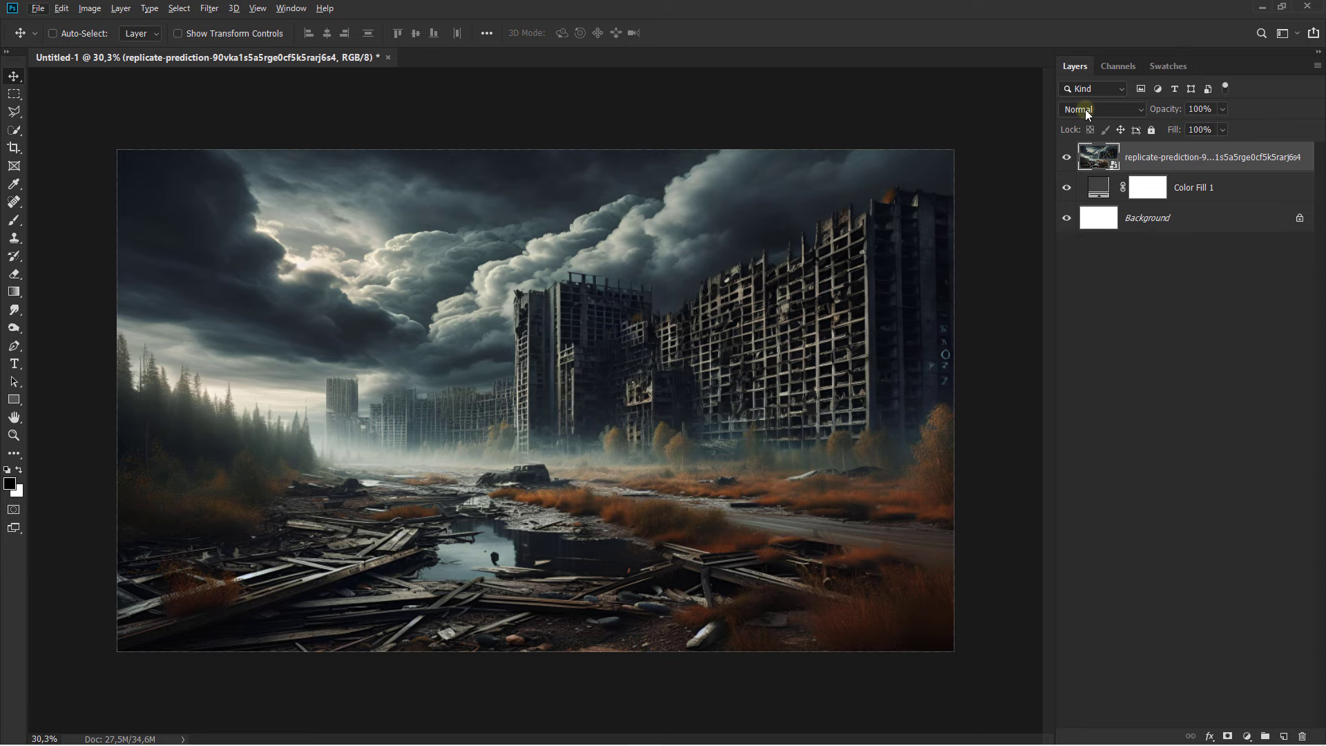
Set the city layer to Soft Light at 41% opacity and duplicate it
left_click(1087, 110)
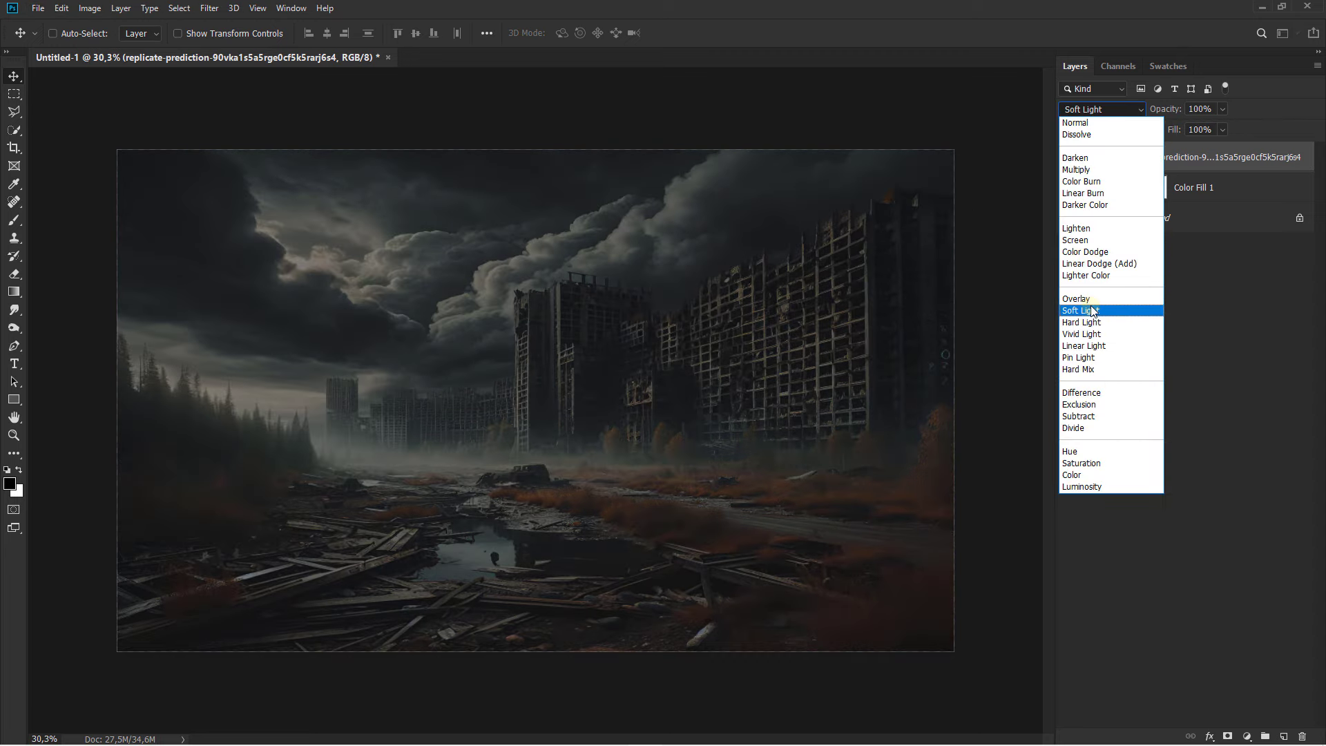
left_click(1092, 310)
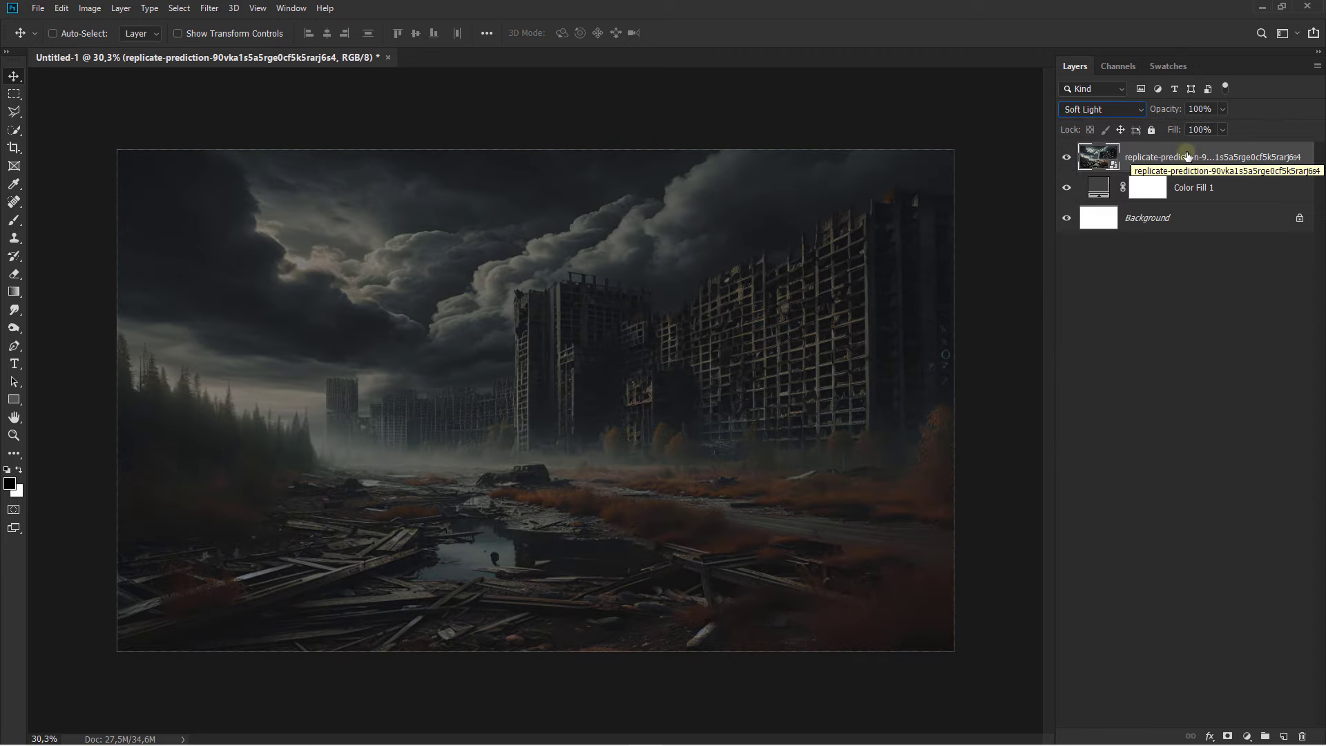
left_click(1183, 126)
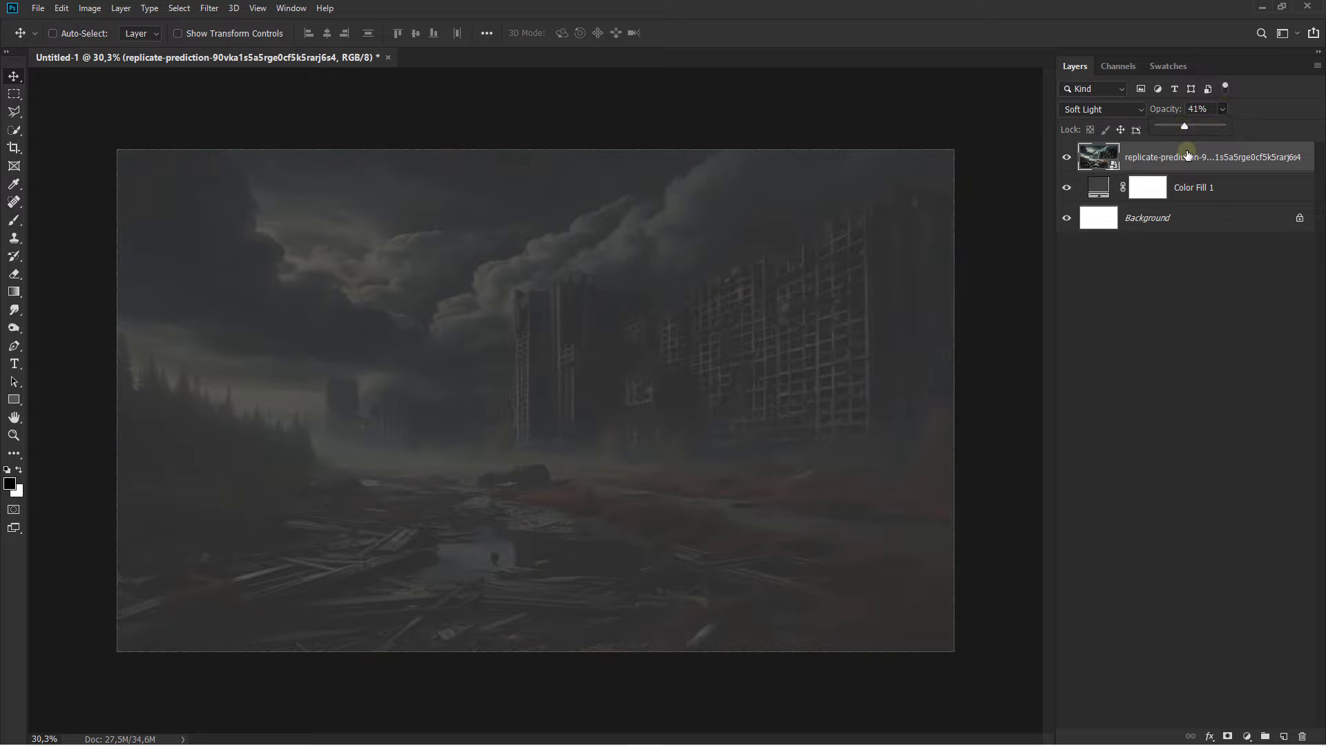
left_click_drag(1184, 127, 1185, 126)
key("ctrl+j")
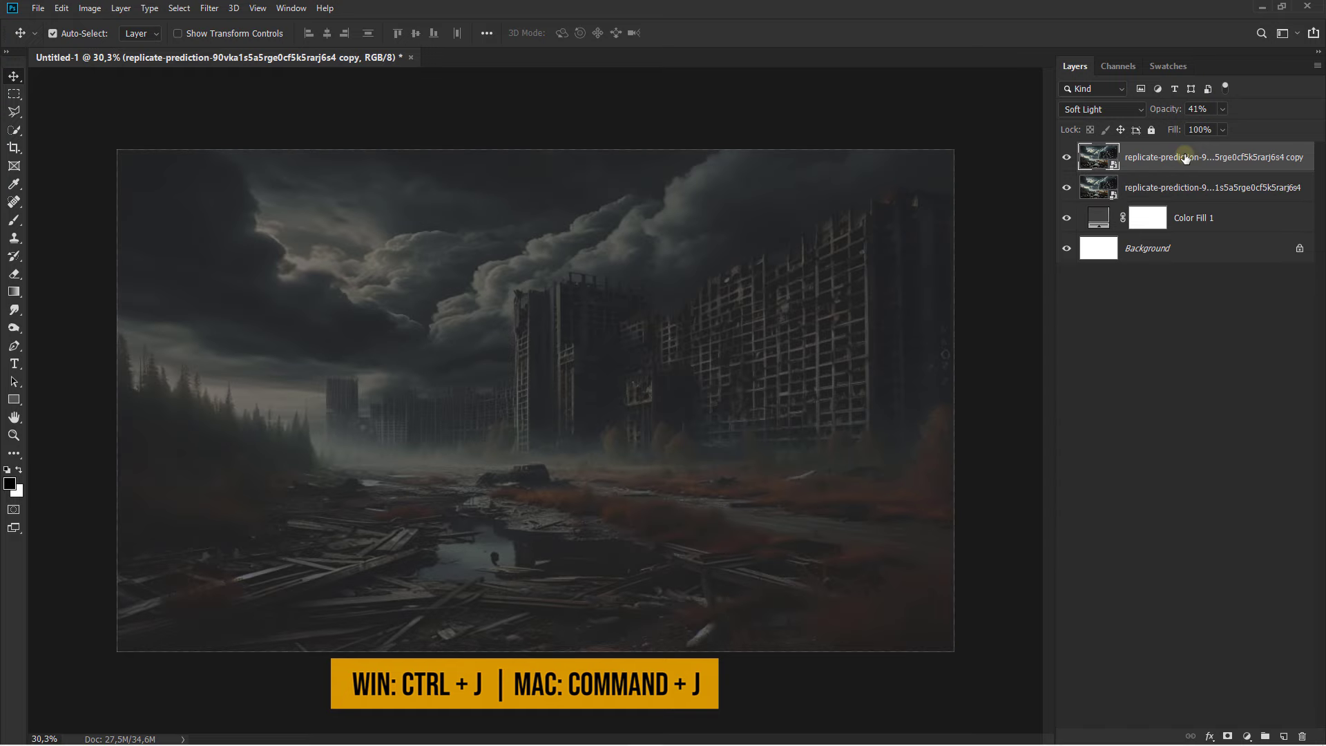
Set the duplicate city layer back to Normal blend at 100% opacity
left_click(1115, 107)
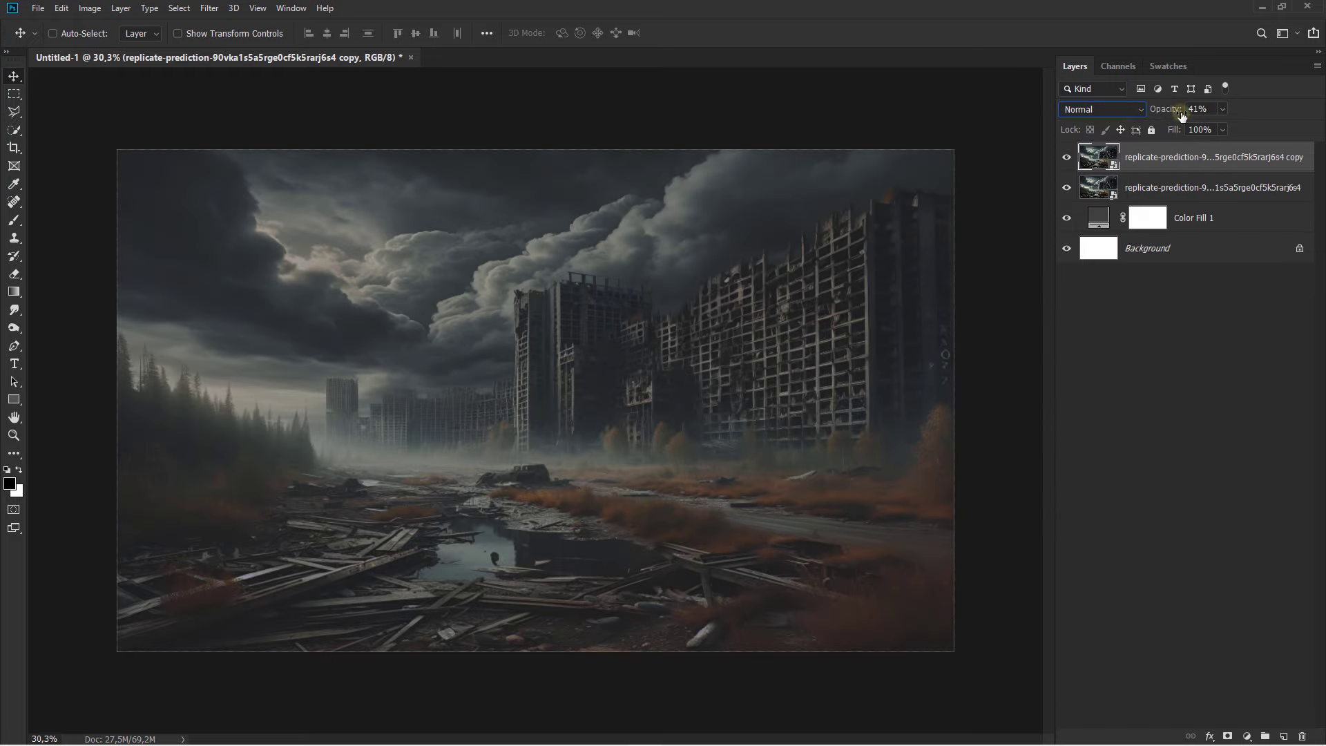
left_click_drag(1239, 128, 1264, 129)
left_click(1197, 158)
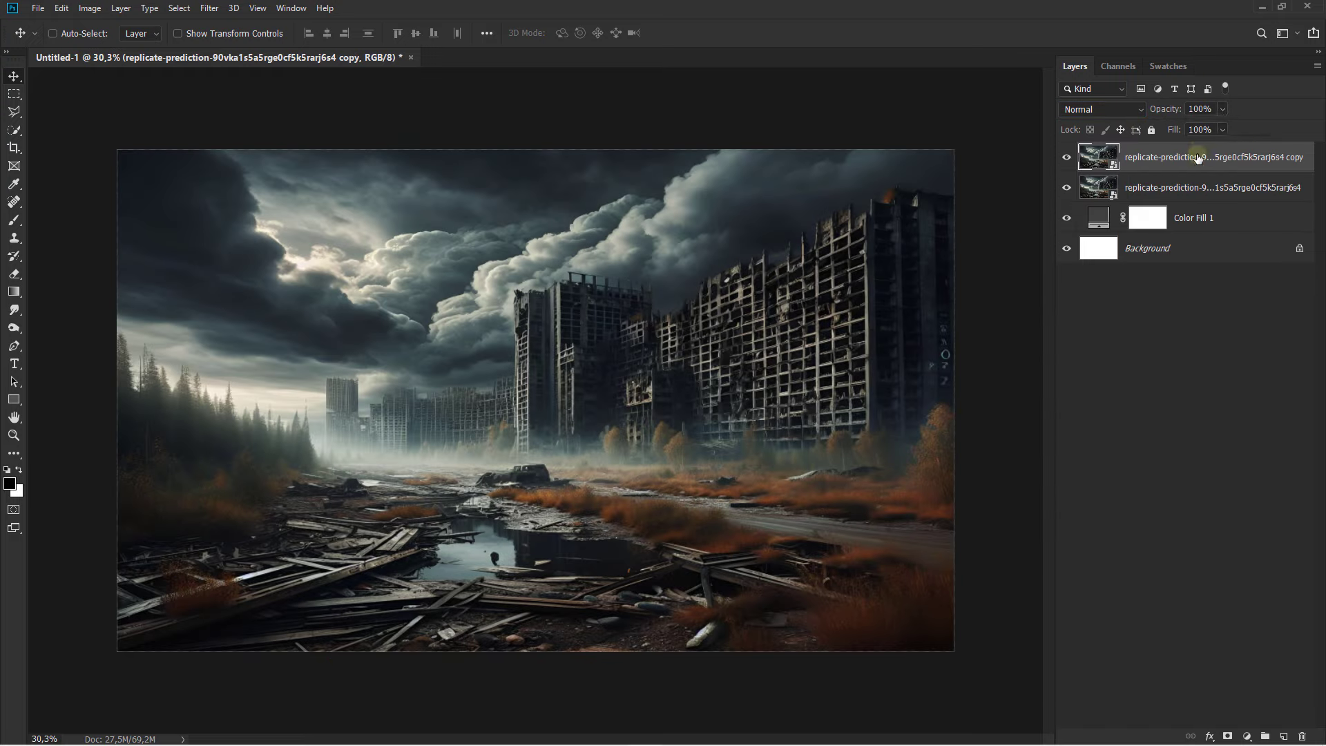
Mask the duplicate with a sky-to-debris gradient so only the foreground stays vivid
left_click(1227, 734)
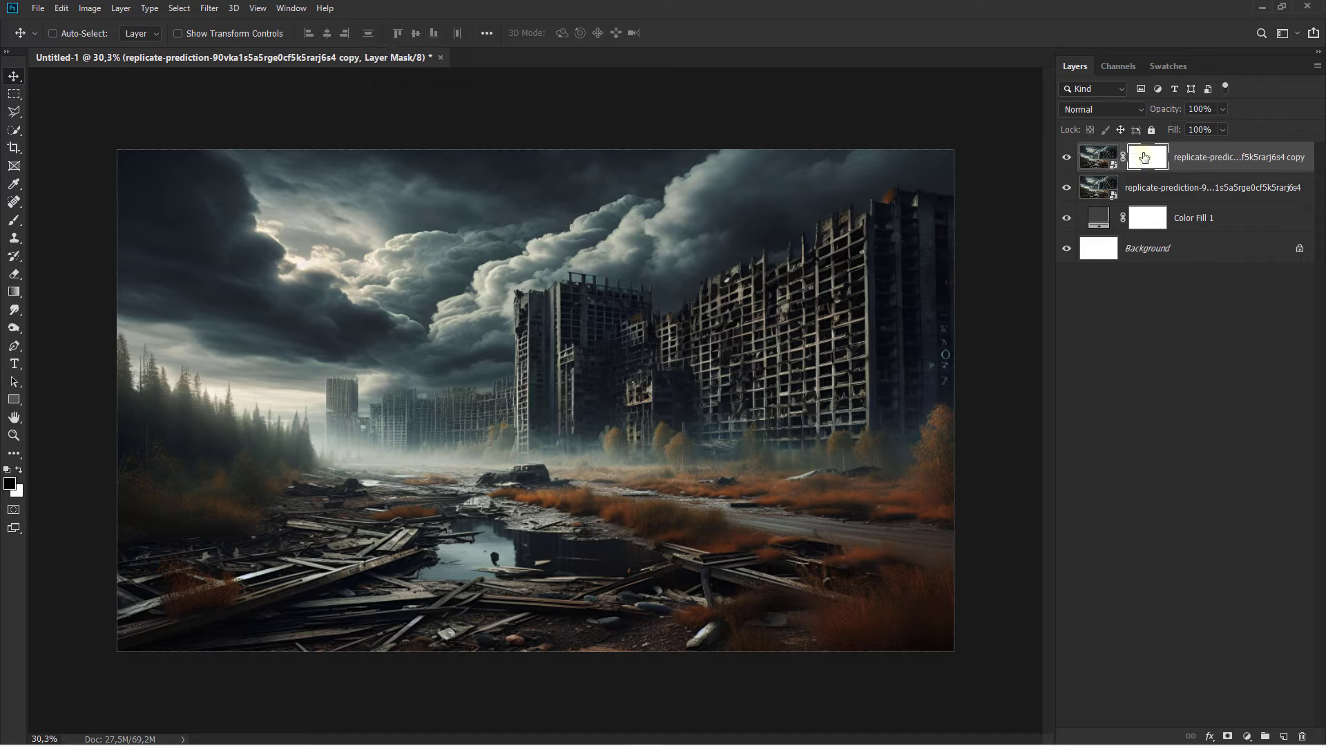
left_click(14, 292)
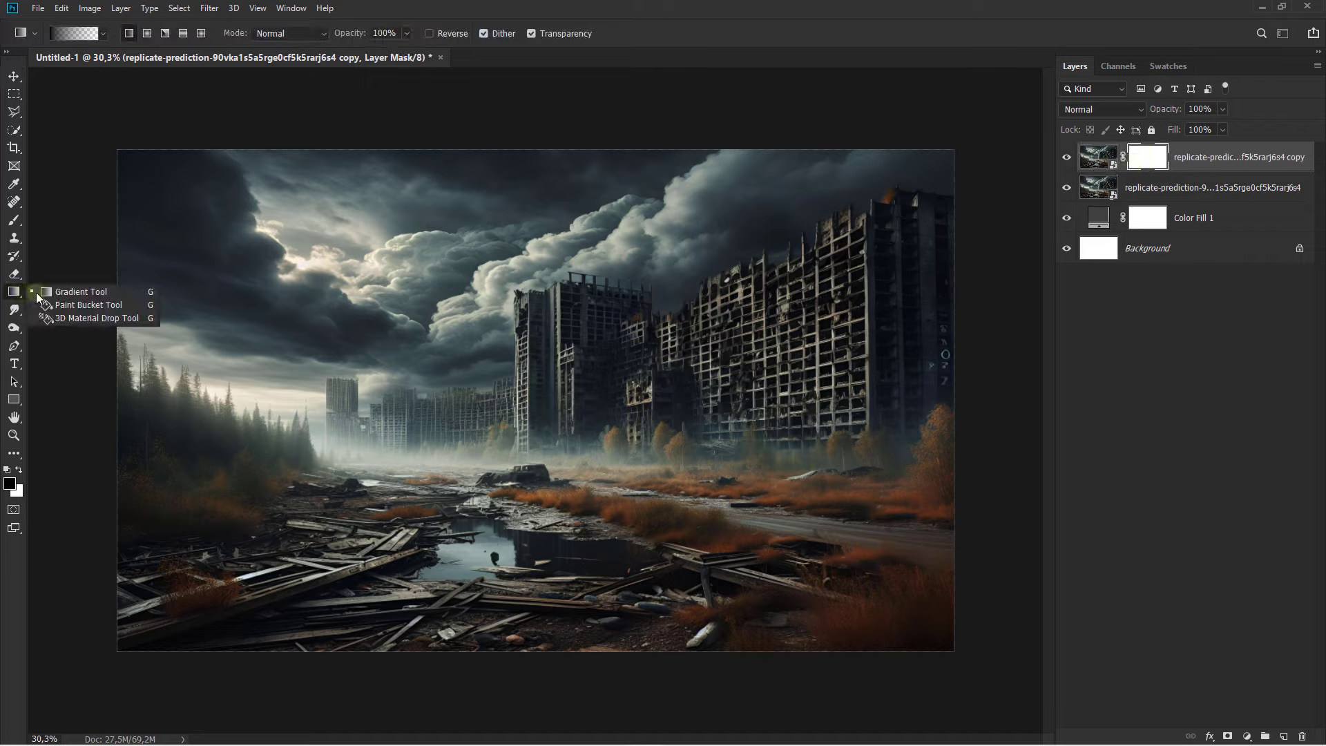
left_click_drag(502, 367, 502, 515)
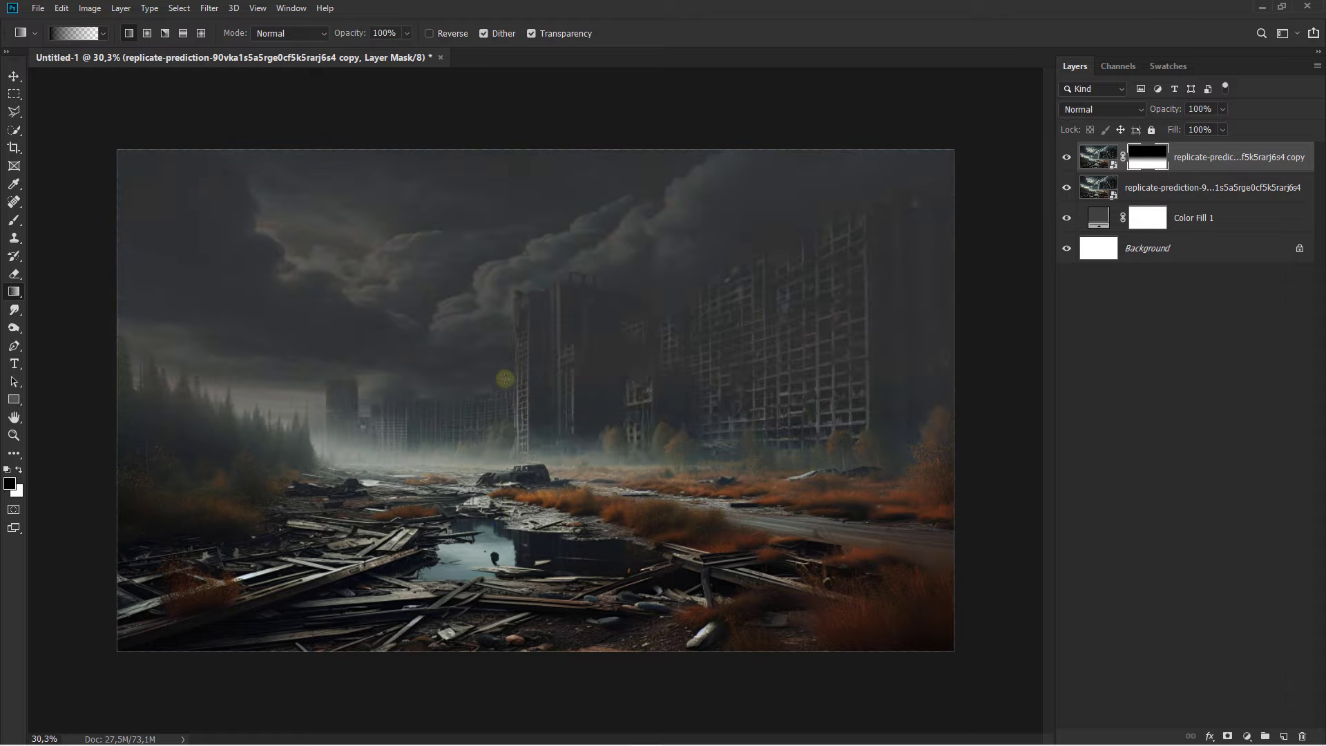
left_click_drag(505, 379, 505, 530)
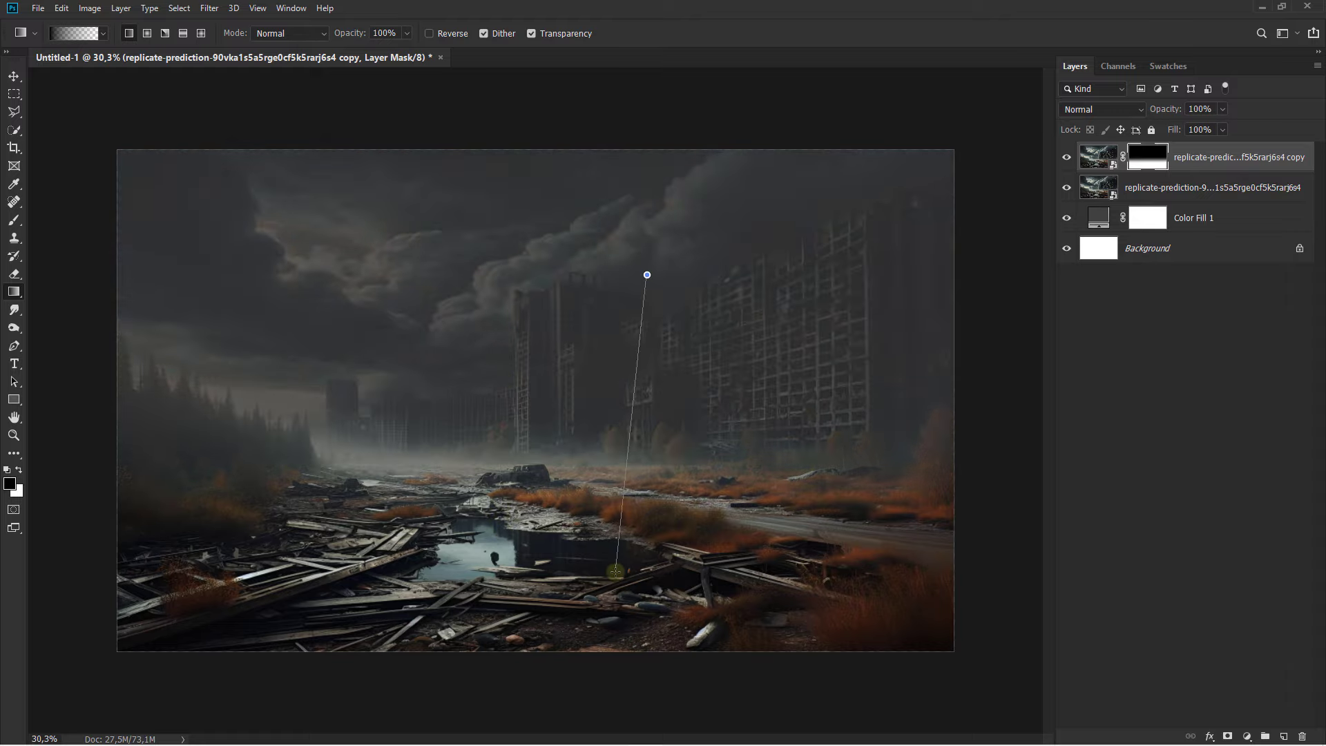
left_click_drag(646, 275, 616, 572)
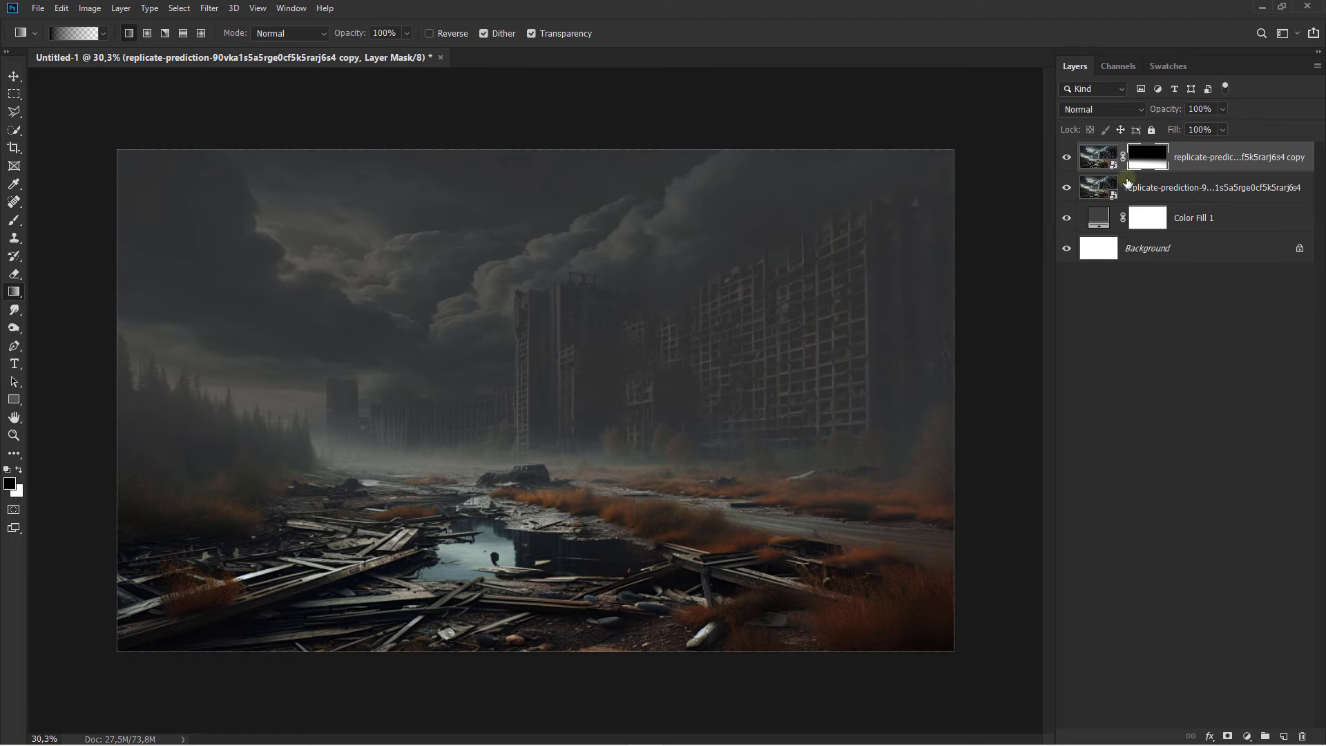
right_click(1191, 166)
Drag the duplicate city layer's Blend If sliders to fade its bright tones
left_click(1188, 173)
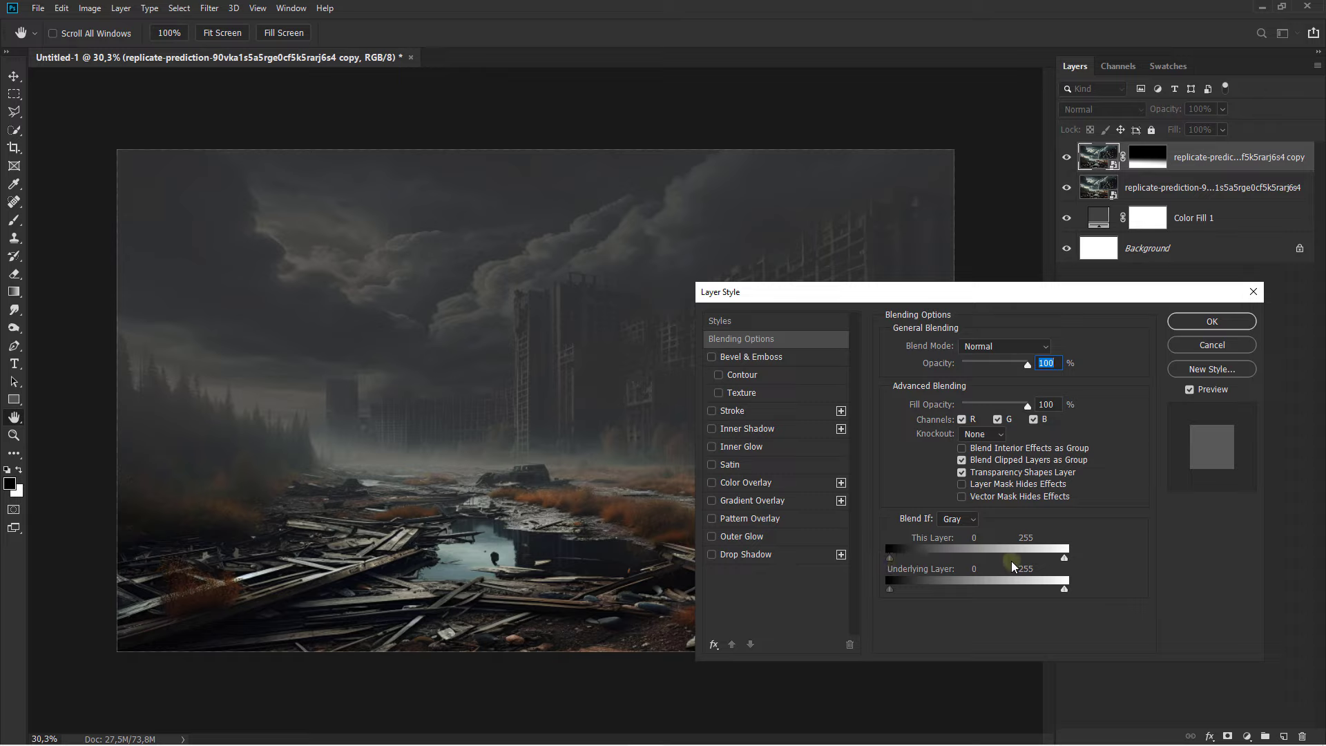
left_click_drag(1064, 560, 889, 559)
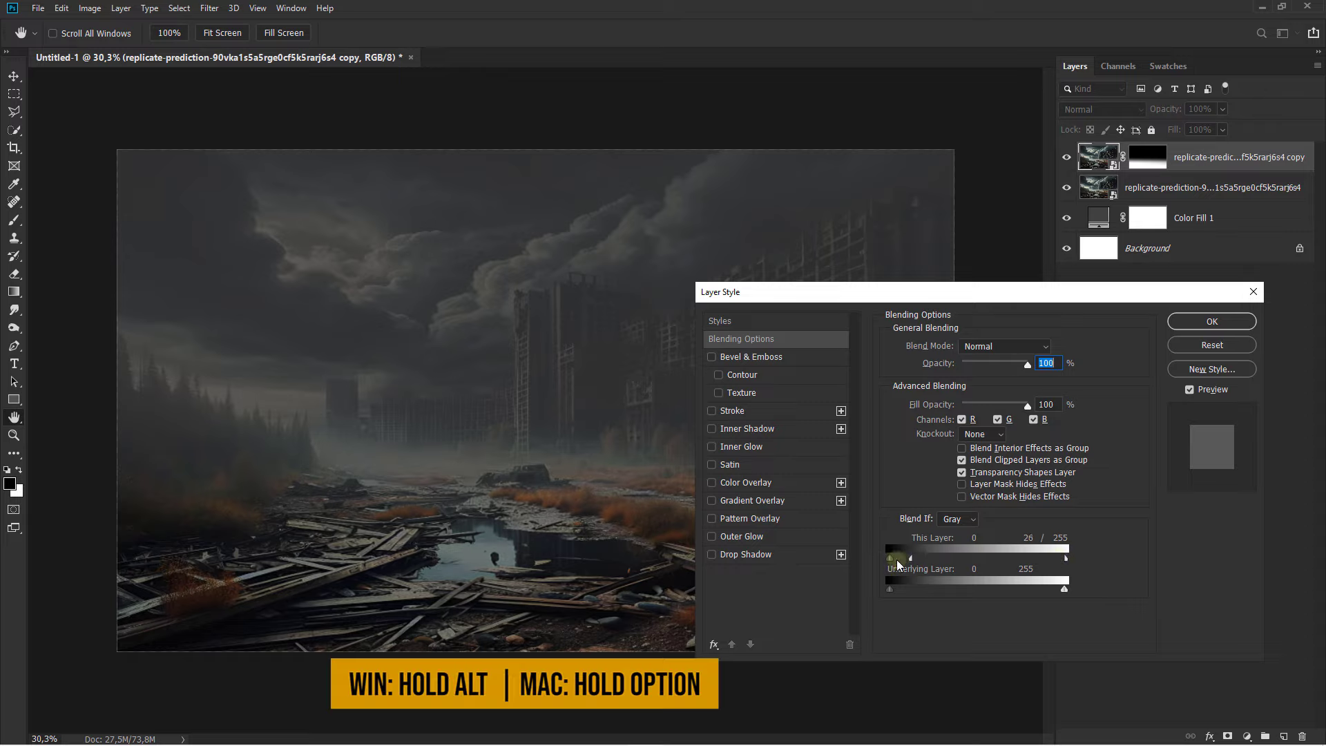
left_click_drag(1064, 590, 891, 590)
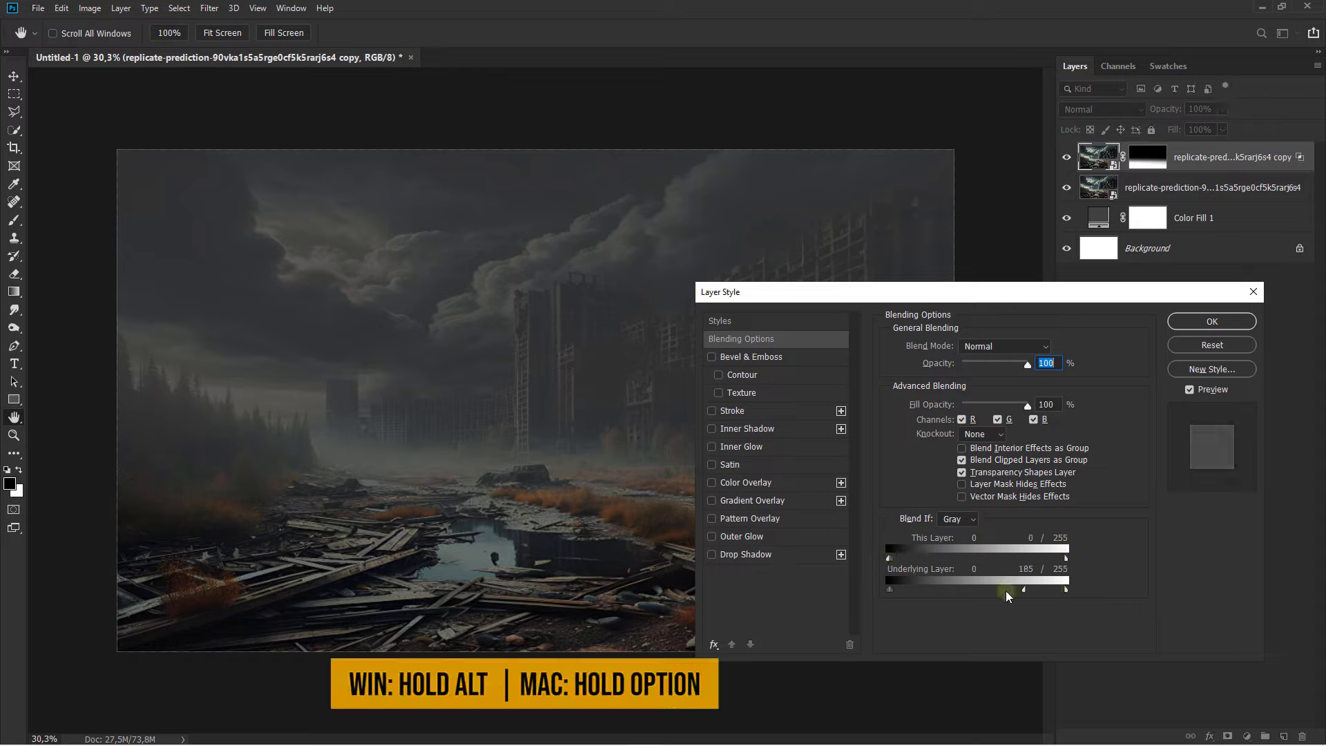
left_click(1212, 322)
Apply similar Blend If fading to the original city layer
left_click(1202, 192)
right_click(1166, 178)
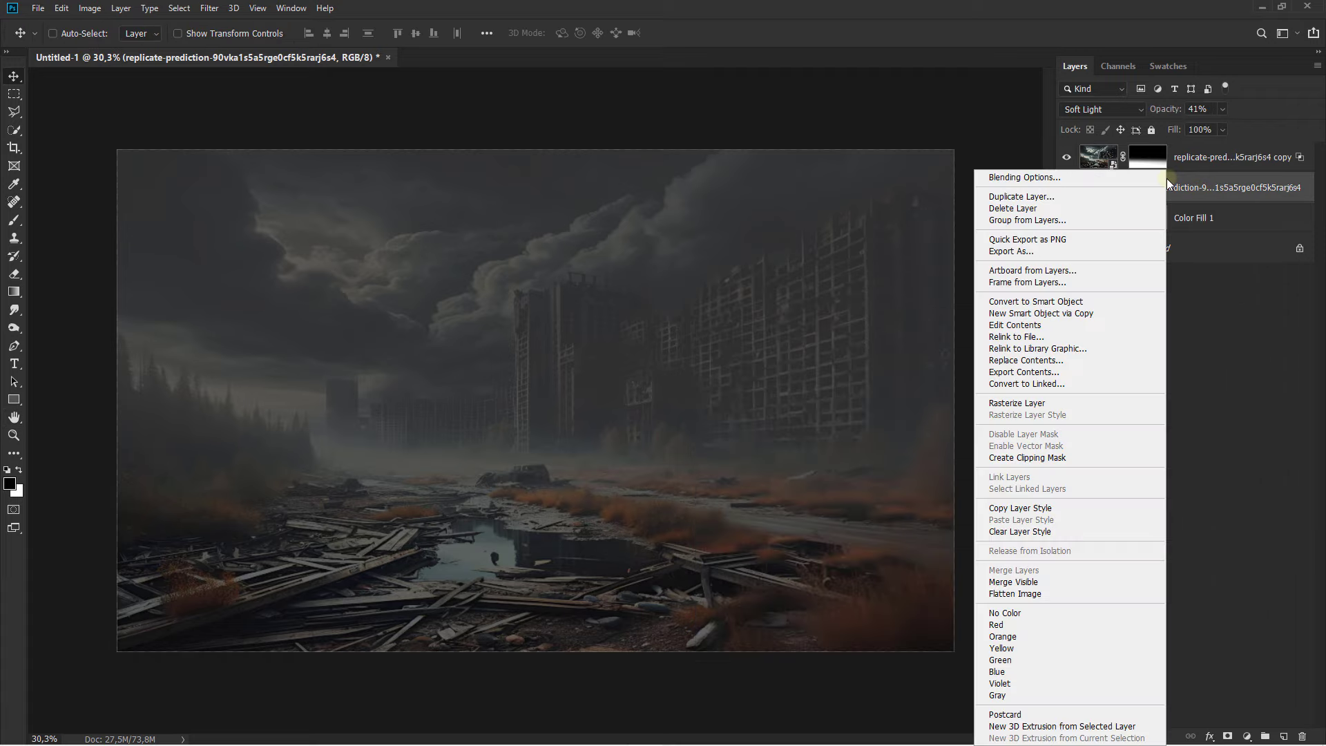
left_click(1132, 181)
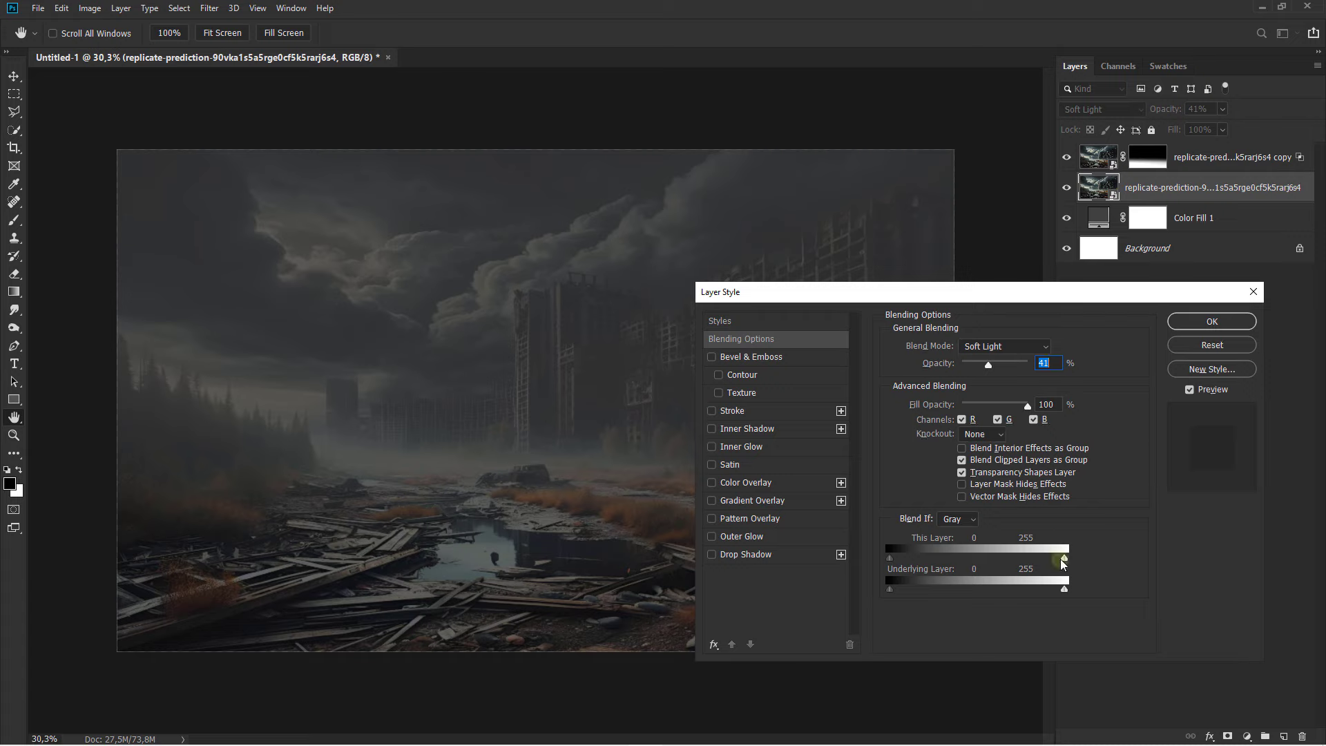
left_click_drag(1064, 559, 889, 561)
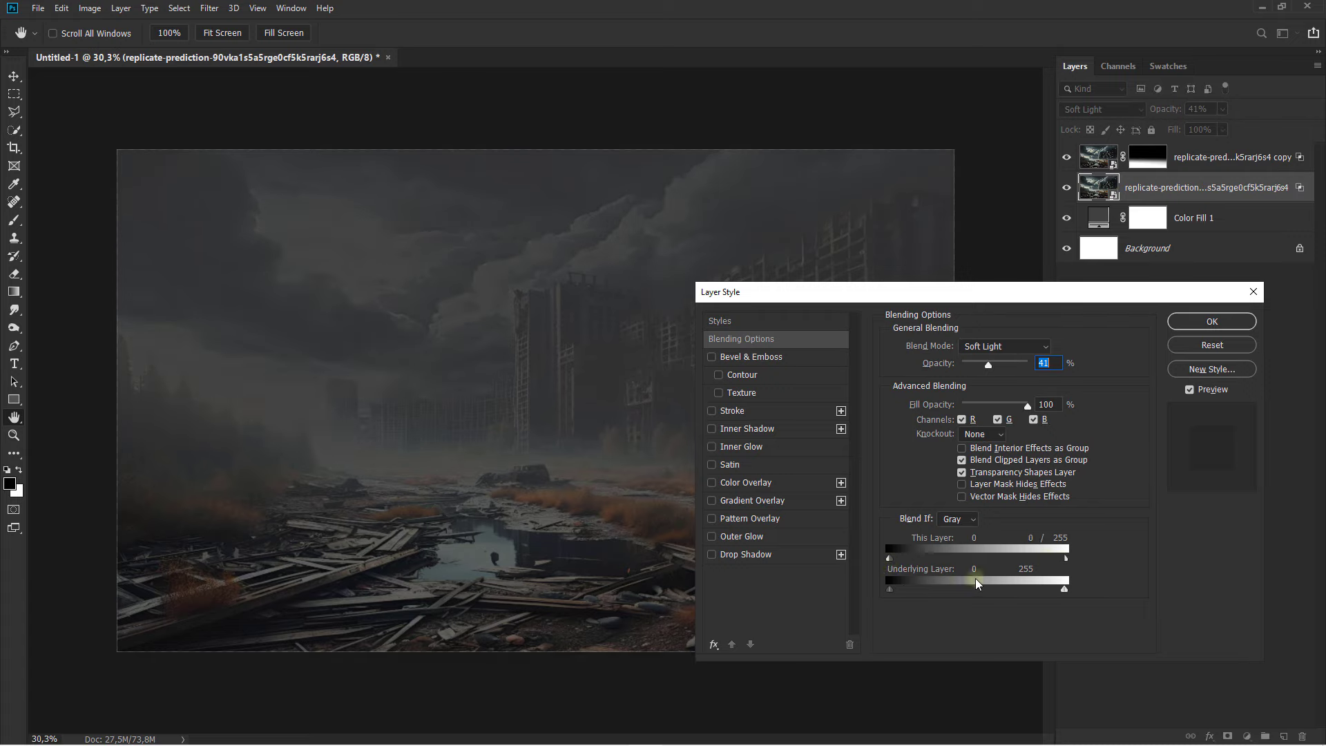
left_click_drag(1064, 592, 865, 590)
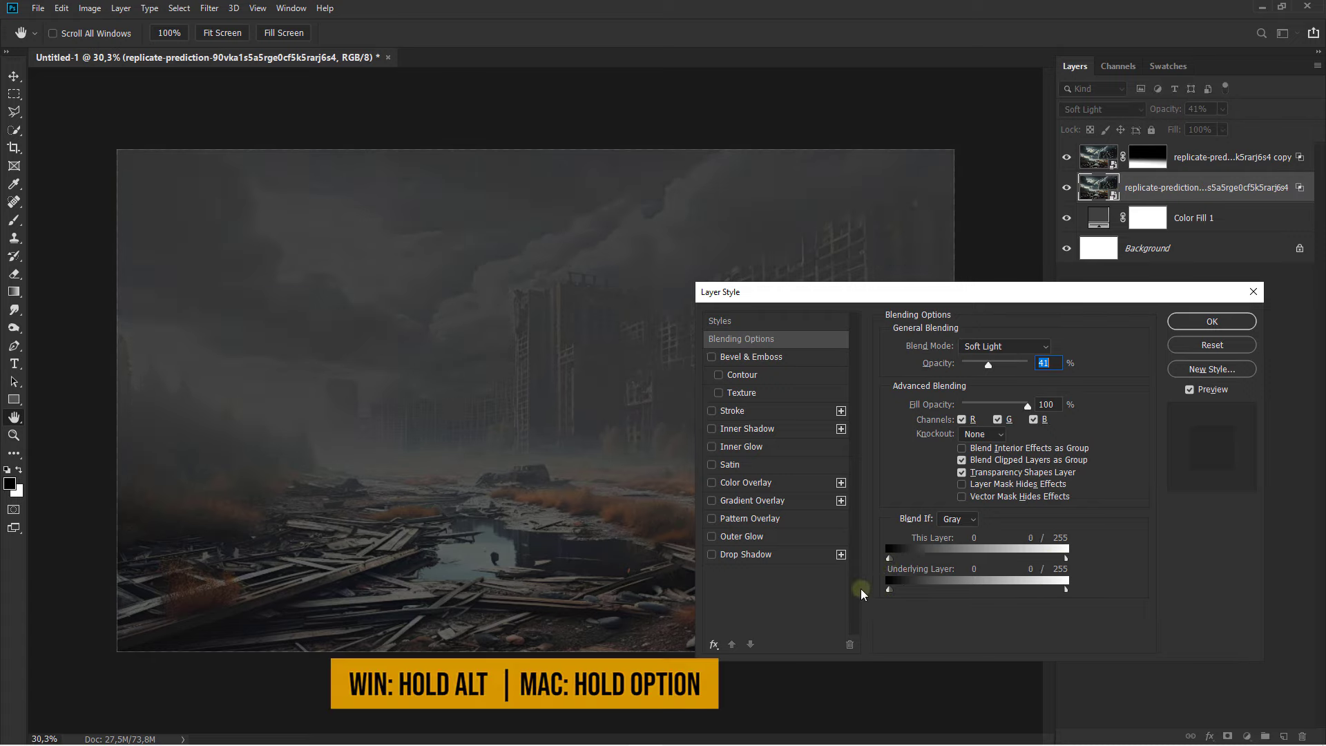
left_click(1211, 320)
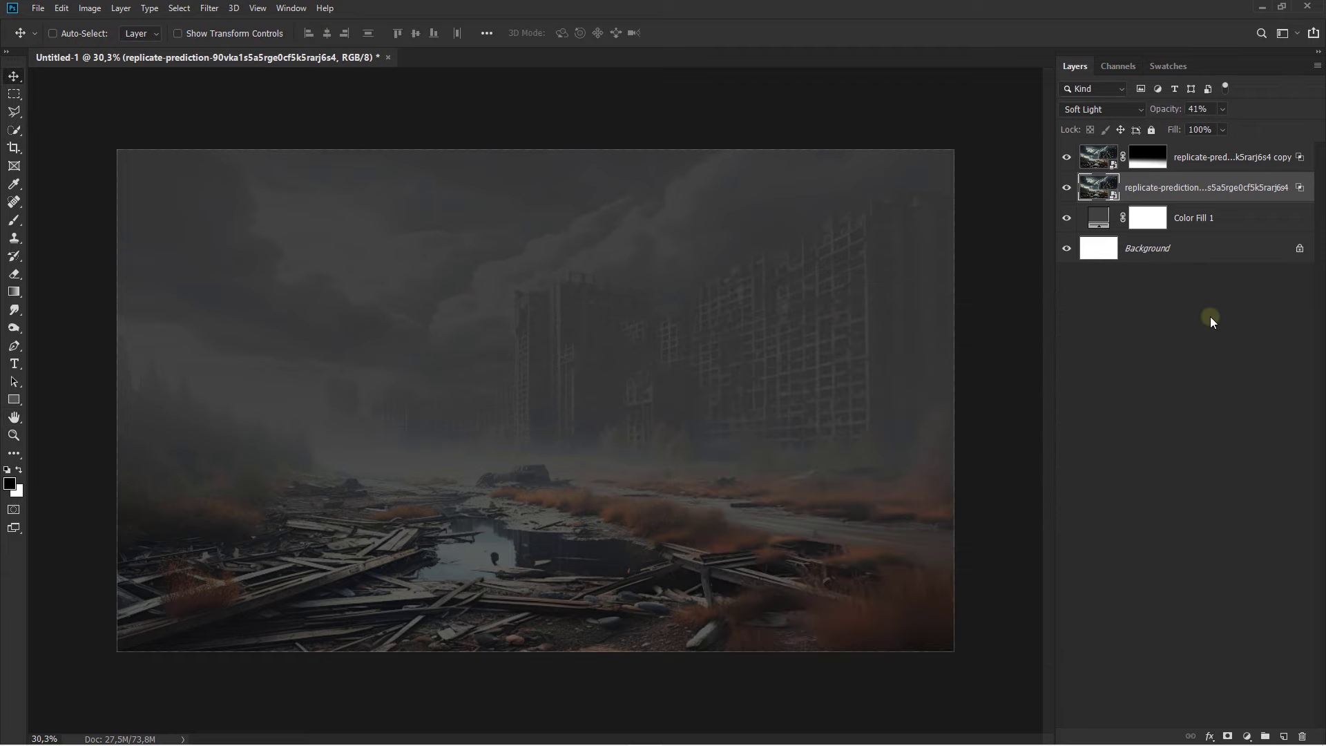
left_click(1206, 170)
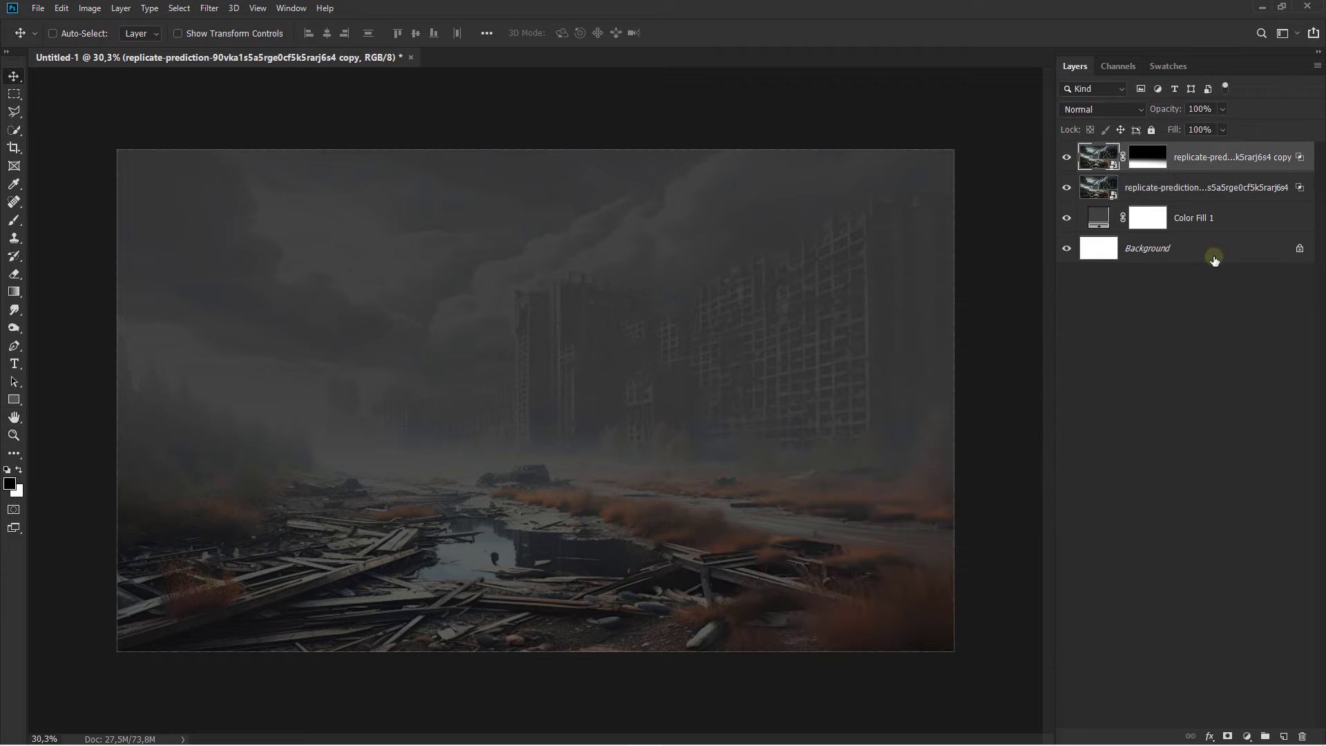
Add a black-to-white Gradient Map adjustment above the city layers
left_click(1247, 737)
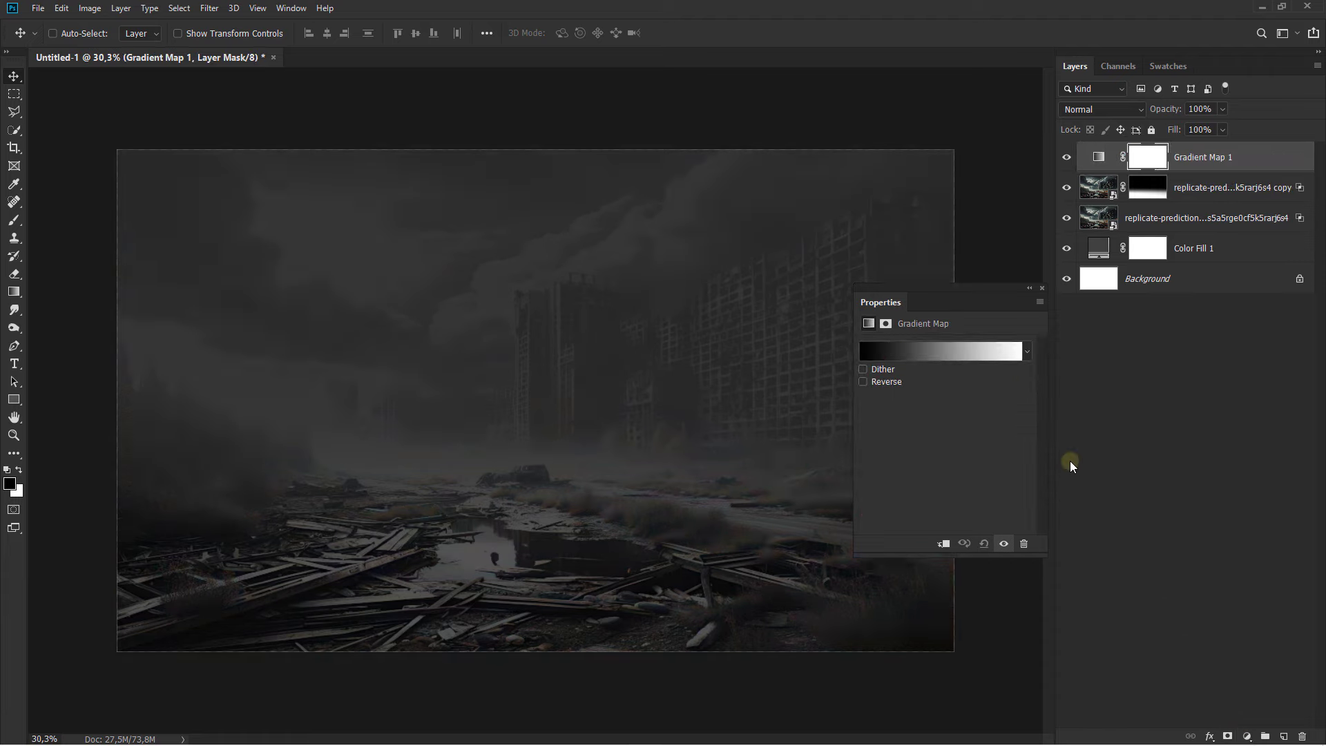
left_click(1026, 352)
double_click(921, 383)
left_click(1042, 288)
scroll(817, 381, "up", 1)
scroll(818, 380, "up", 1)
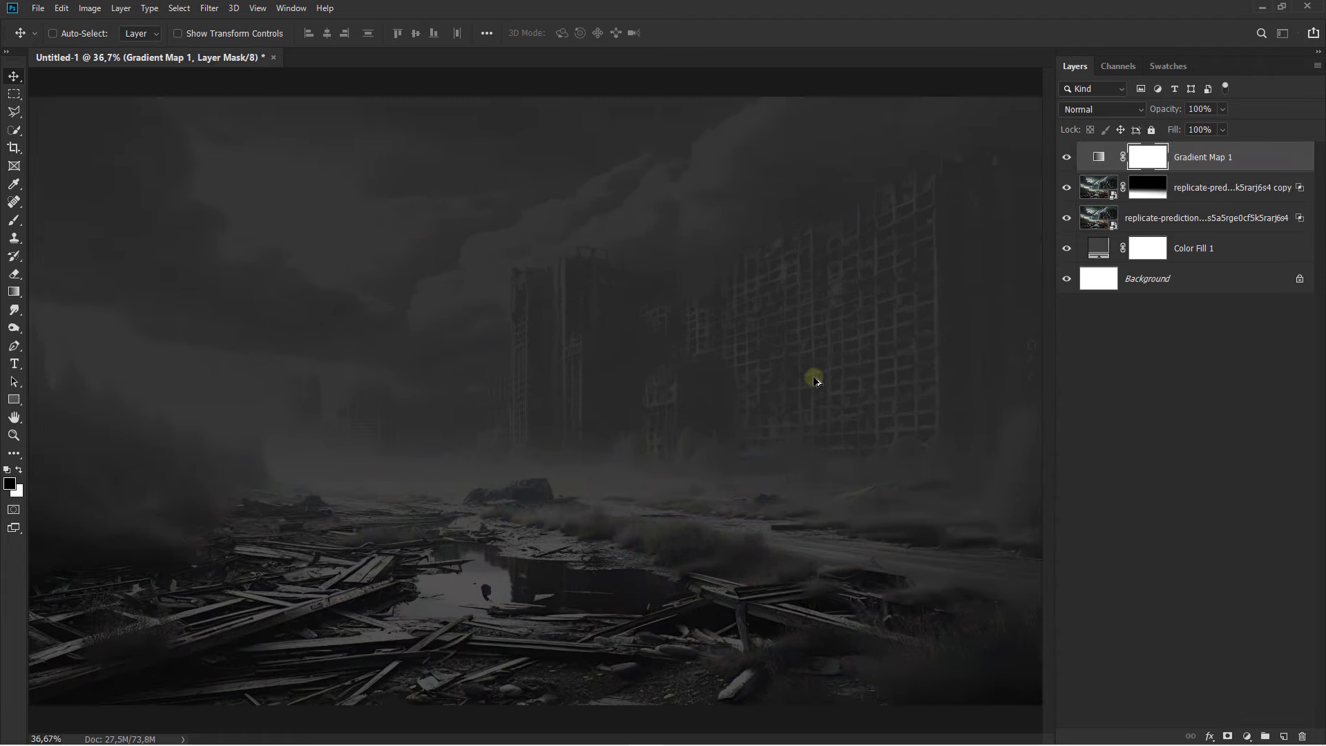
Lower the gradient map's opacity to about 71%
left_click(1197, 158)
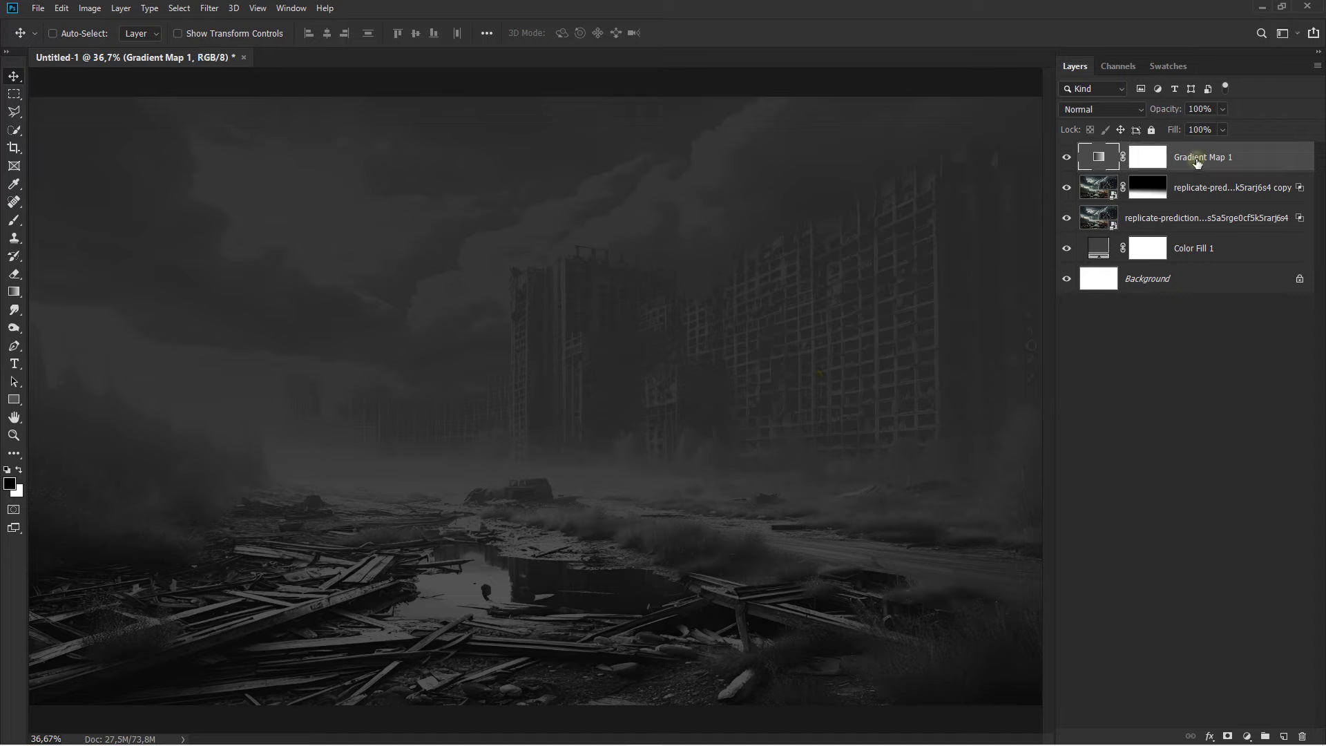
left_click(1223, 109)
left_click_drag(1214, 129, 1203, 130)
Place the mat_06 businessman cutout and scale it down onto the debris left of centre
left_click(612, 732)
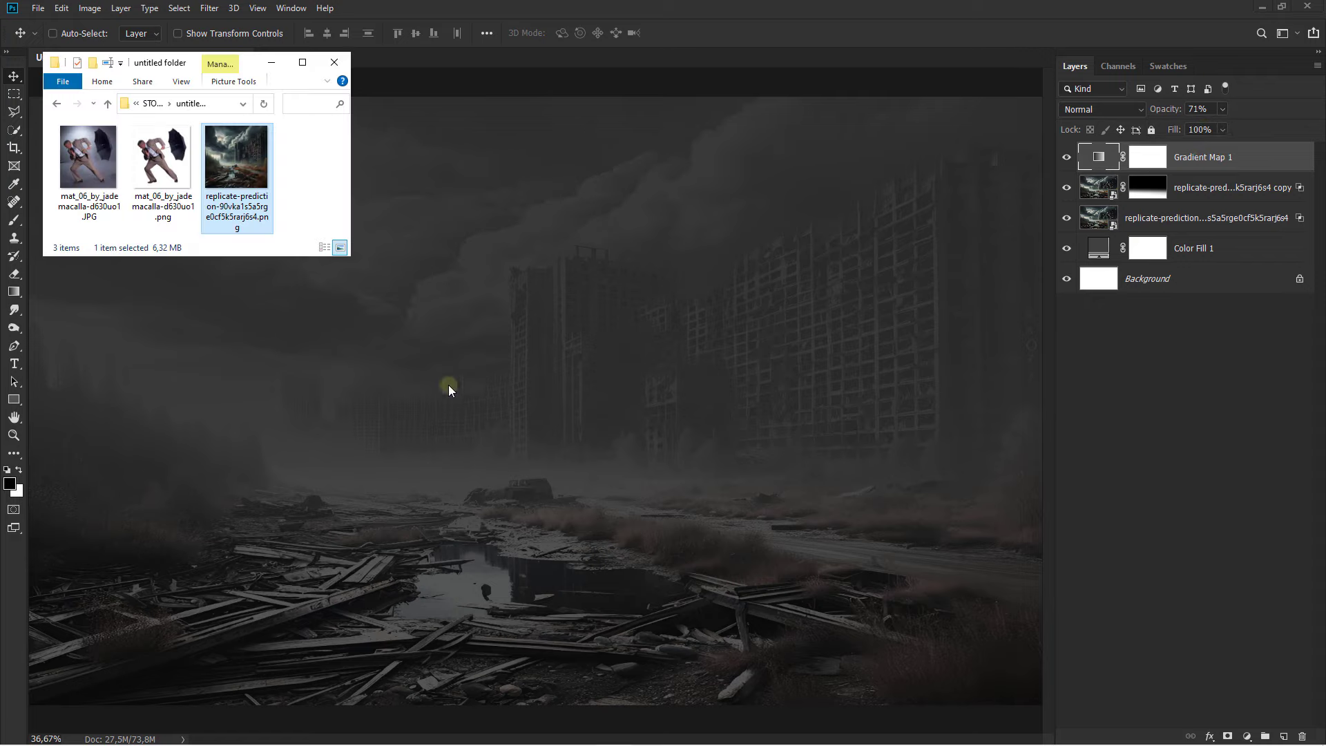
left_click_drag(163, 158, 454, 412)
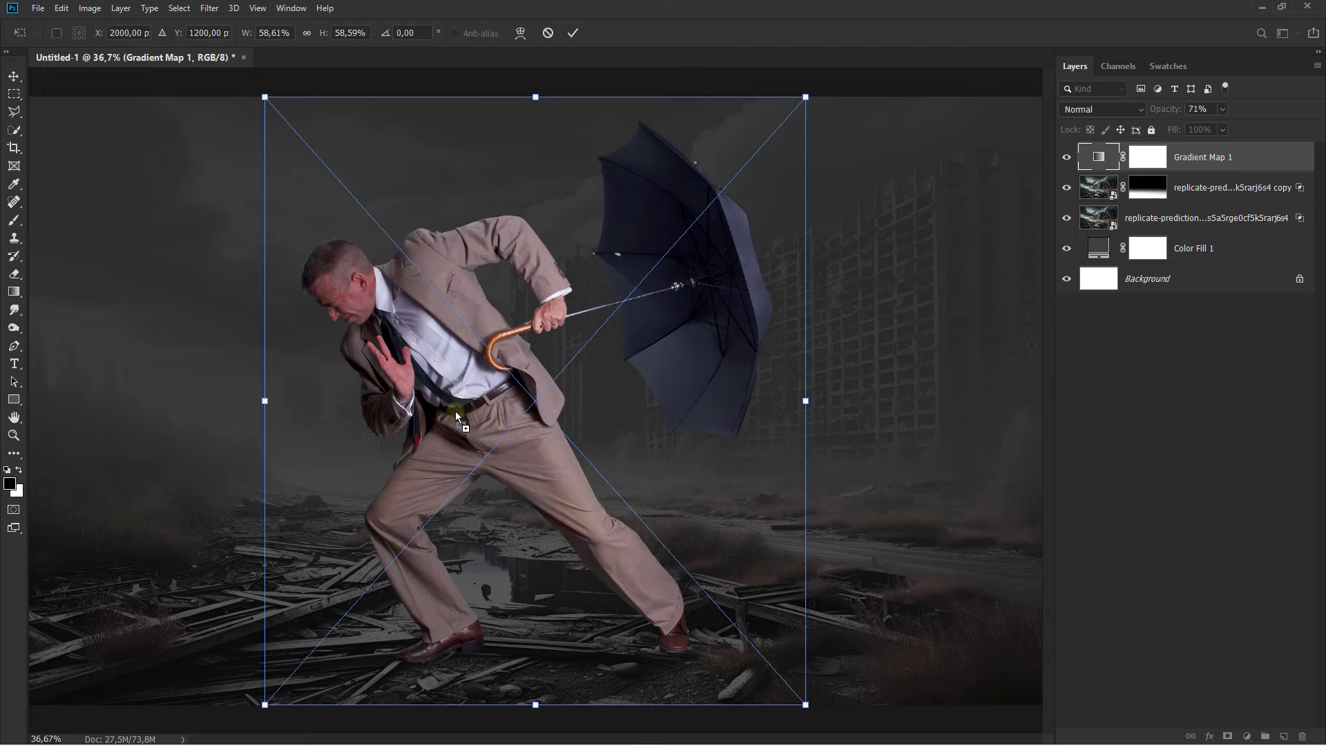
key("ctrl+minus")
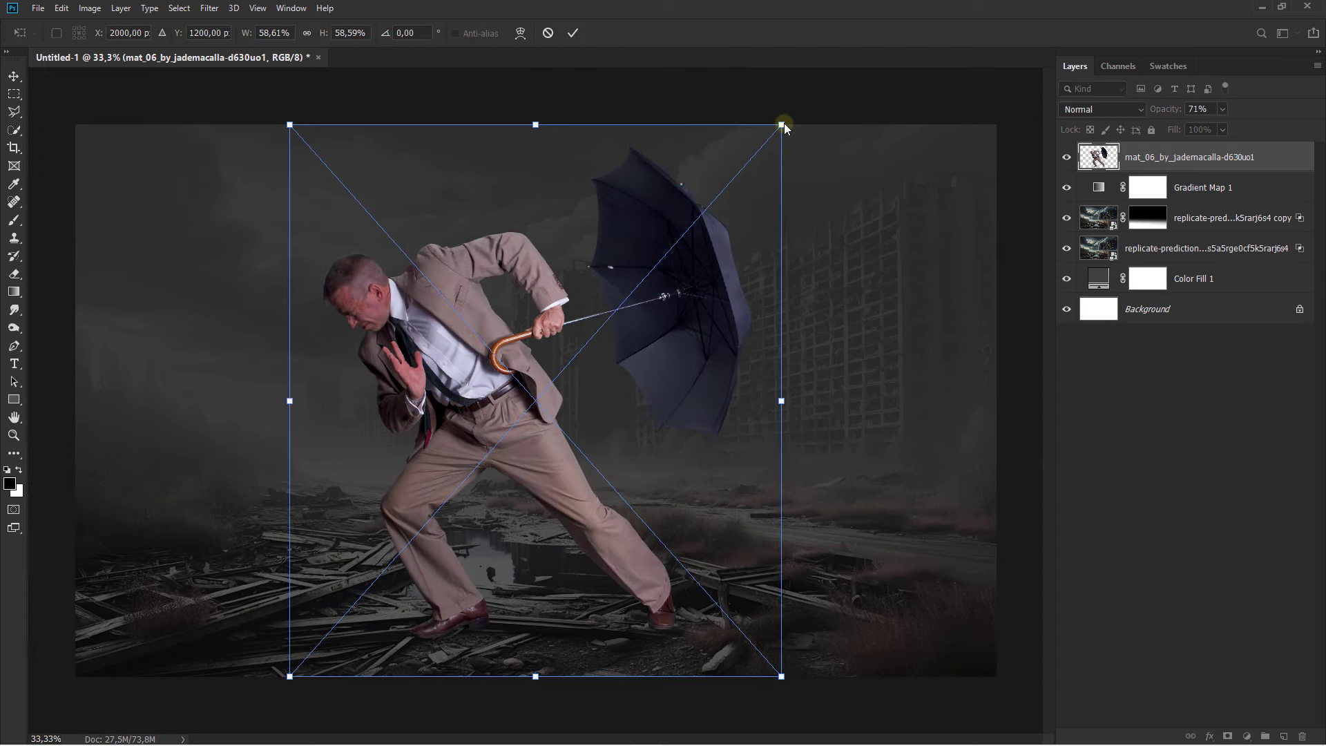
left_click_drag(783, 123, 703, 234)
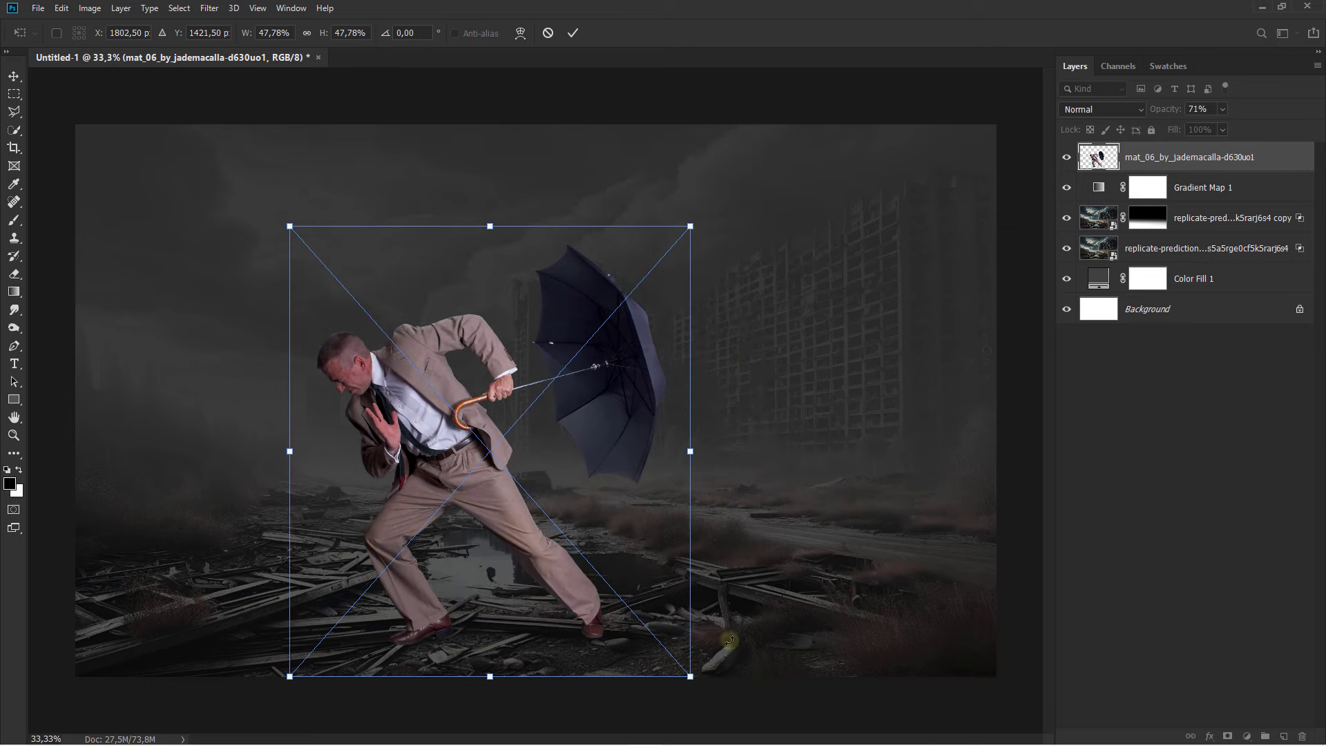
mouse_move(692, 677)
left_mouse_down()
mouse_move(641, 666)
mouse_move(676, 654)
left_mouse_up()
key("Return")
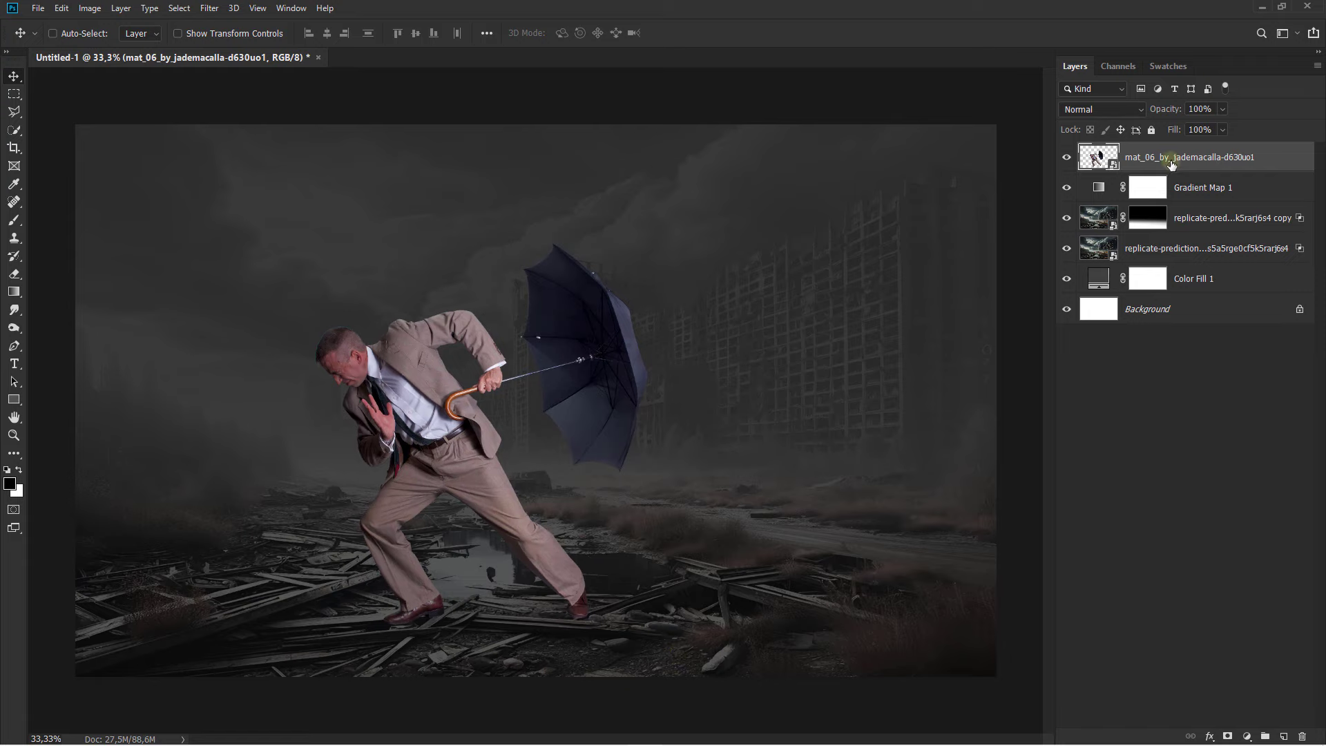
left_click(1247, 737)
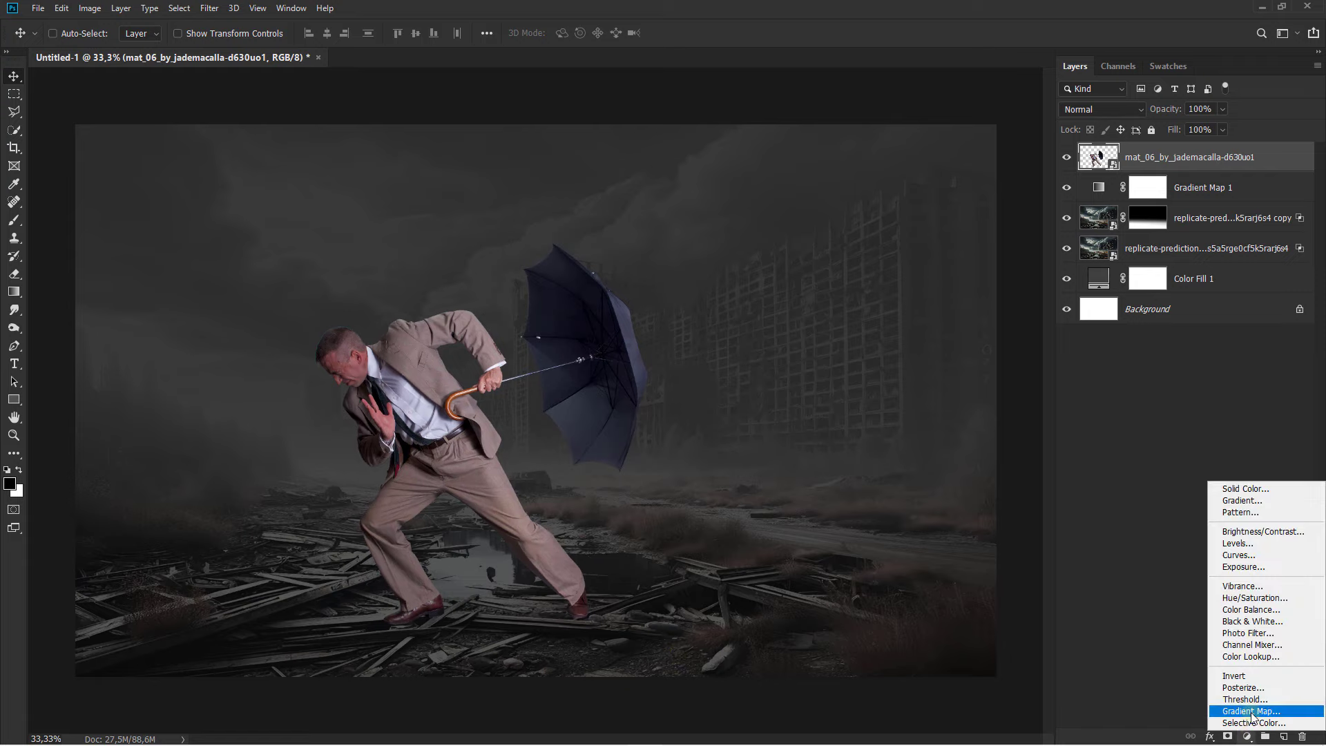
Add a Gradient Map clipped to the mat_06 businessman layer
left_click(1239, 705)
left_click(945, 544)
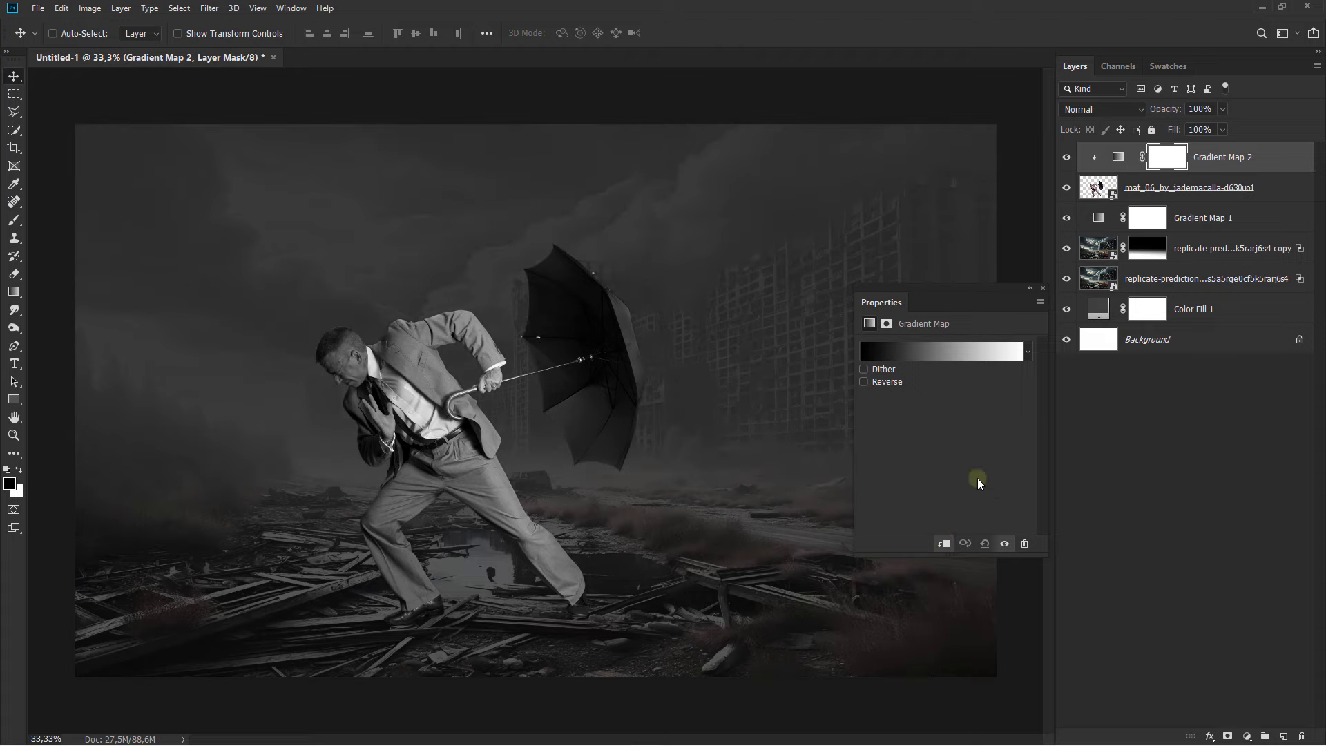
left_click(1043, 289)
left_click(1196, 159)
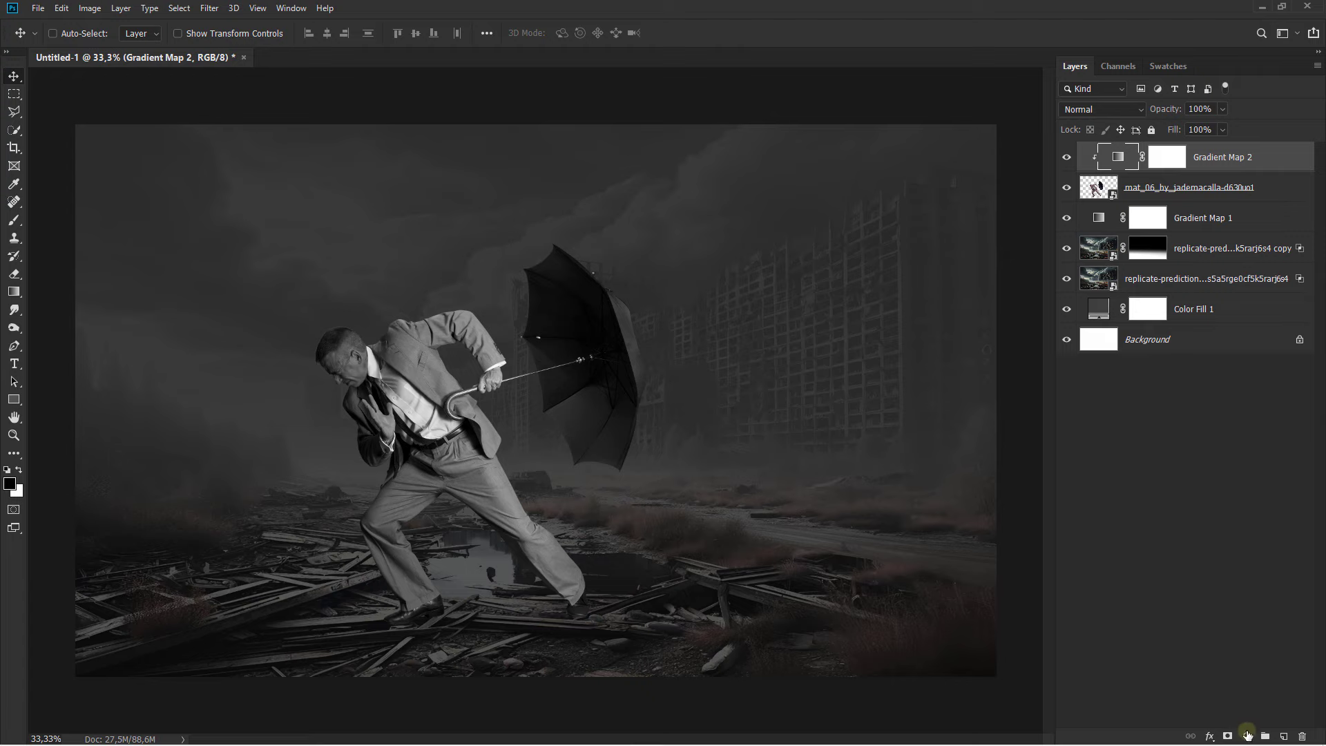
Add a second clipped gradient map, Gradient Map 3, in Multiply mode
left_click(1247, 737)
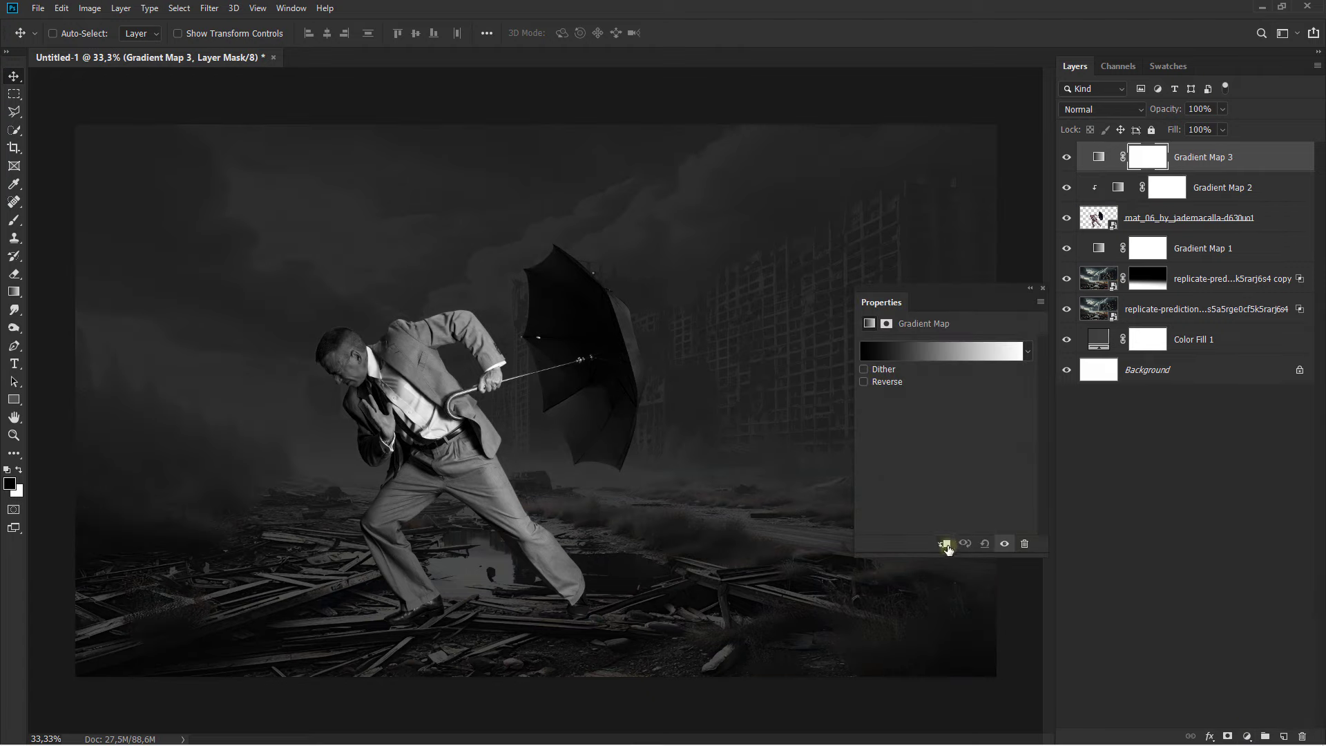
left_click(945, 545)
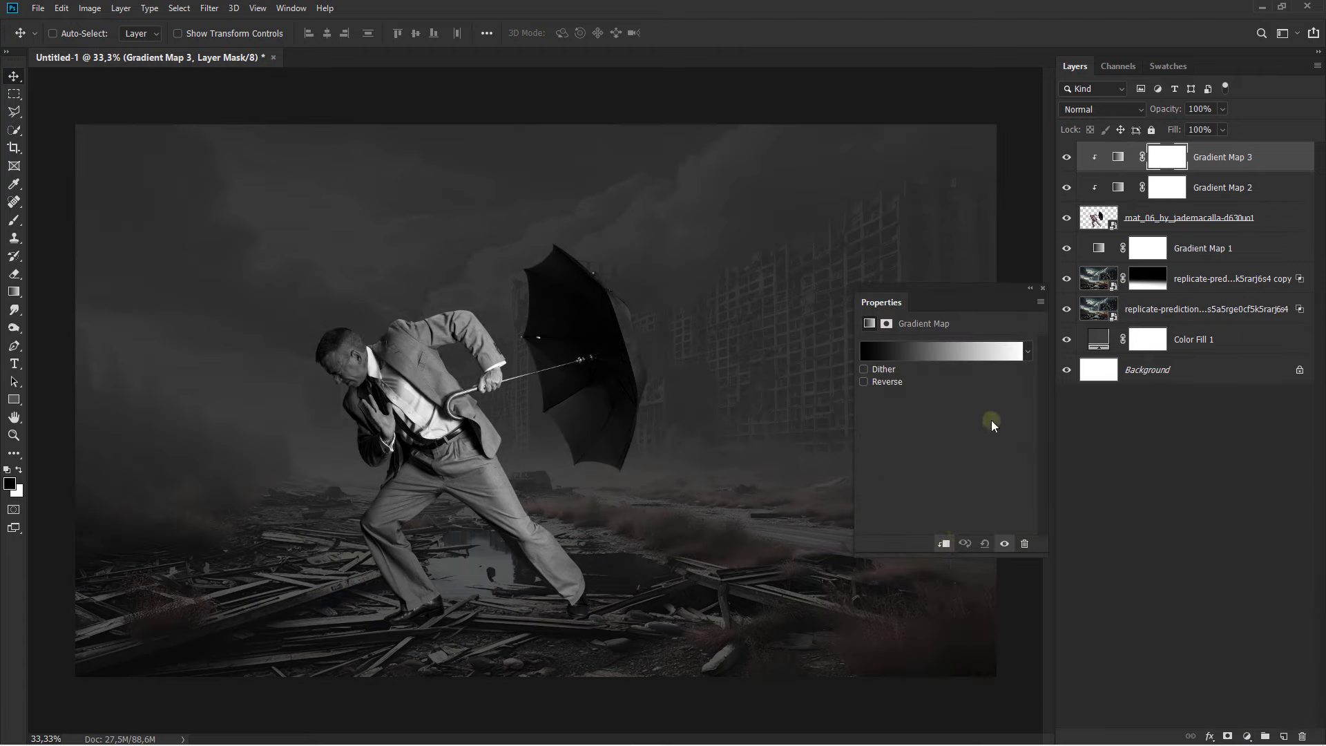
left_click(1089, 108)
left_click(1086, 166)
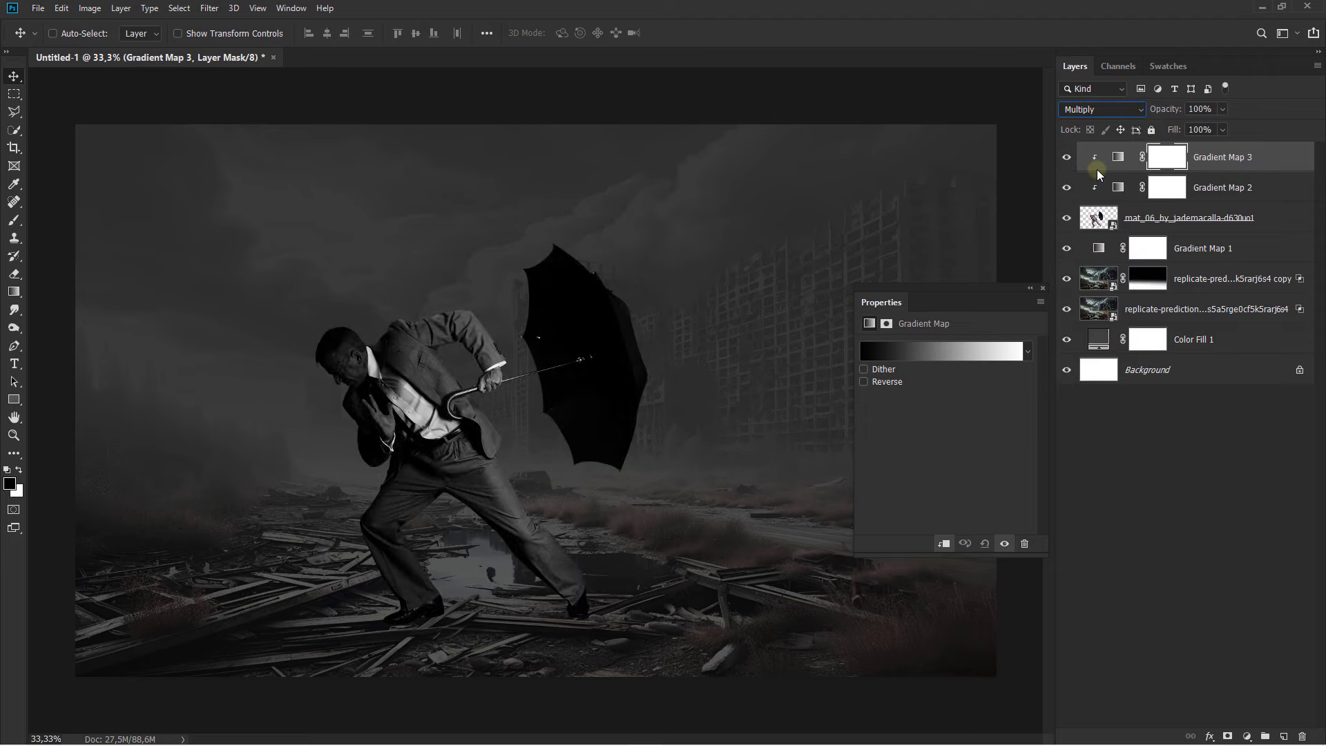
left_click(1043, 288)
Split Gradient Map 3's Underlying Layer Blend If slider to soften its darkening
right_click(1206, 166)
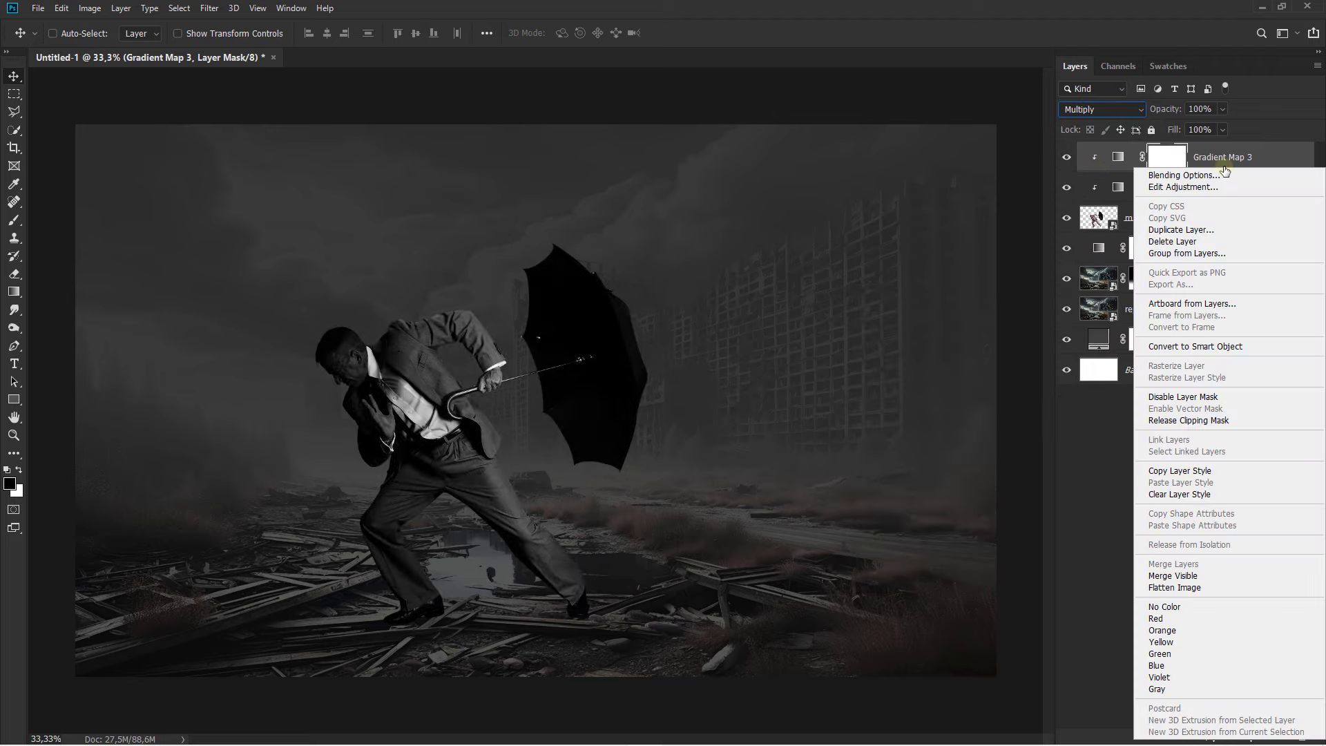
left_click(1203, 177)
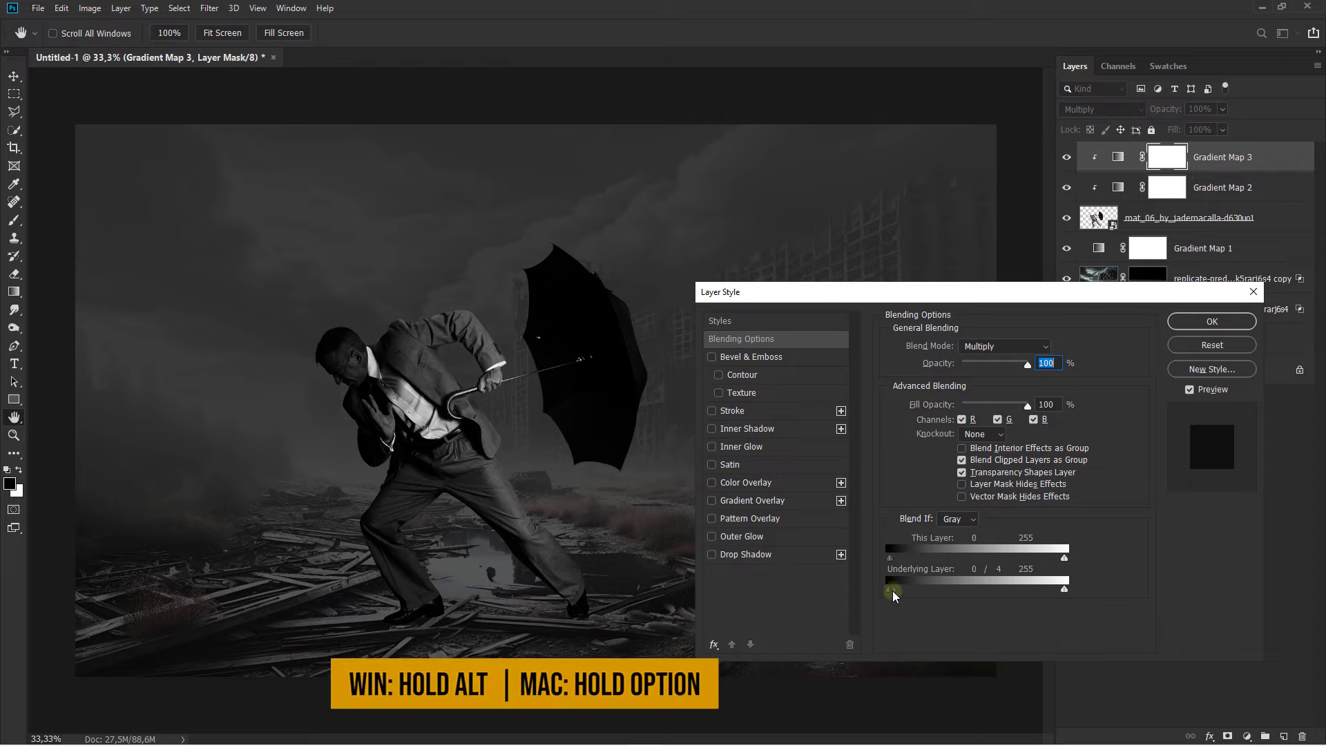
left_click_drag(890, 590, 1065, 586)
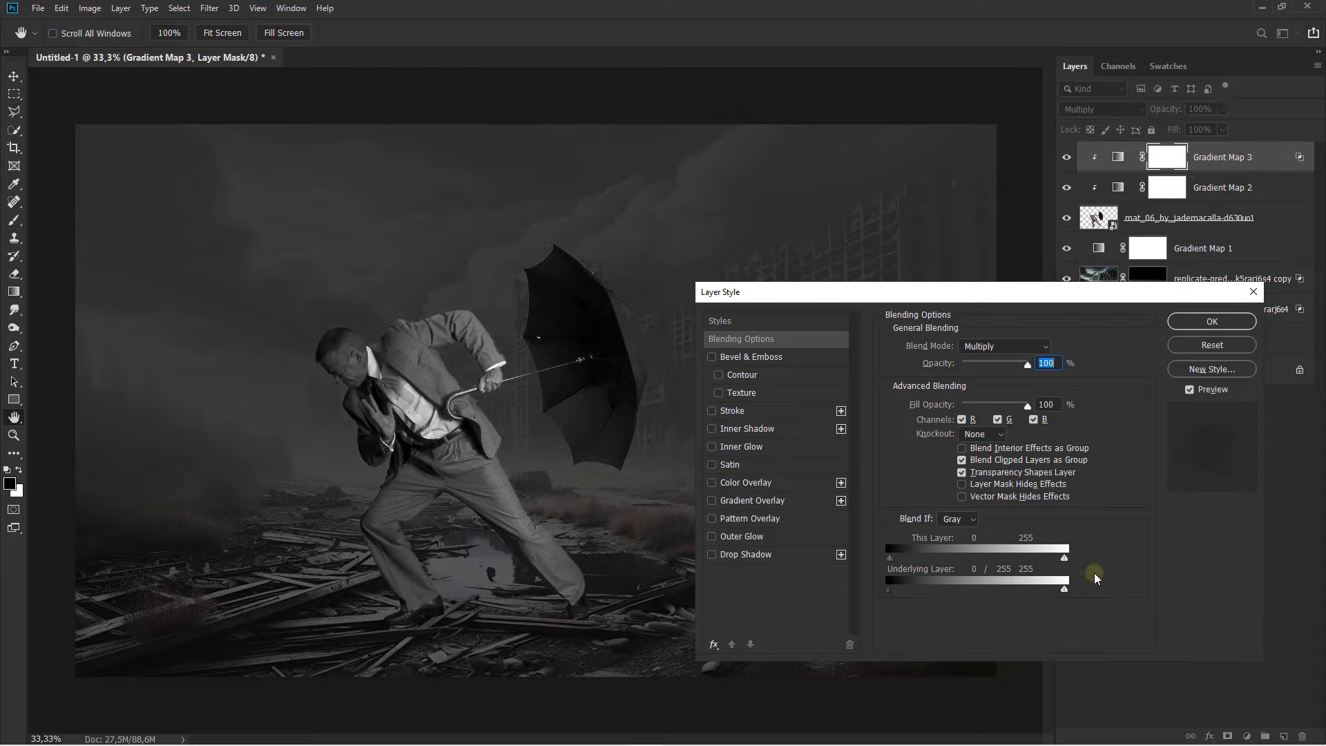
left_click(1209, 322)
left_click(1066, 156)
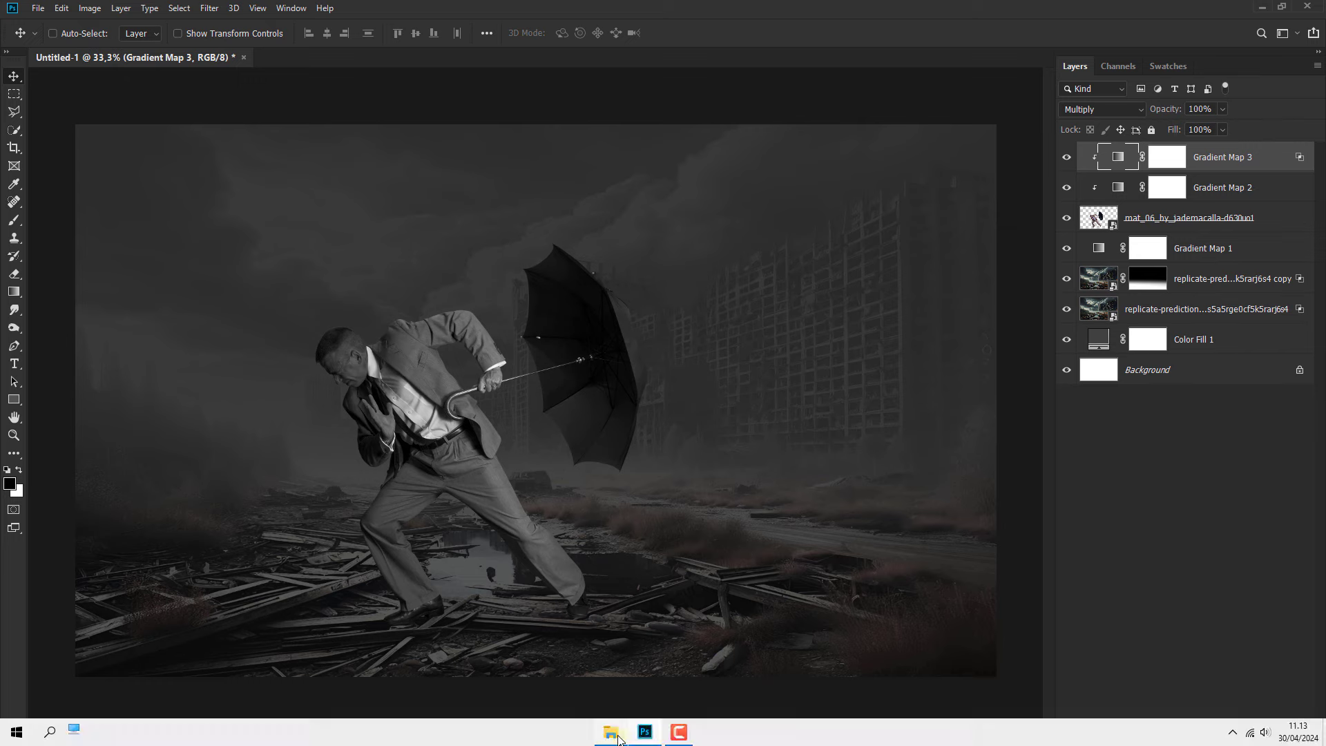
Place the fire-sparks image in Screen mode, move it upper right and flip it
left_click(622, 736)
left_click_drag(104, 210, 538, 218)
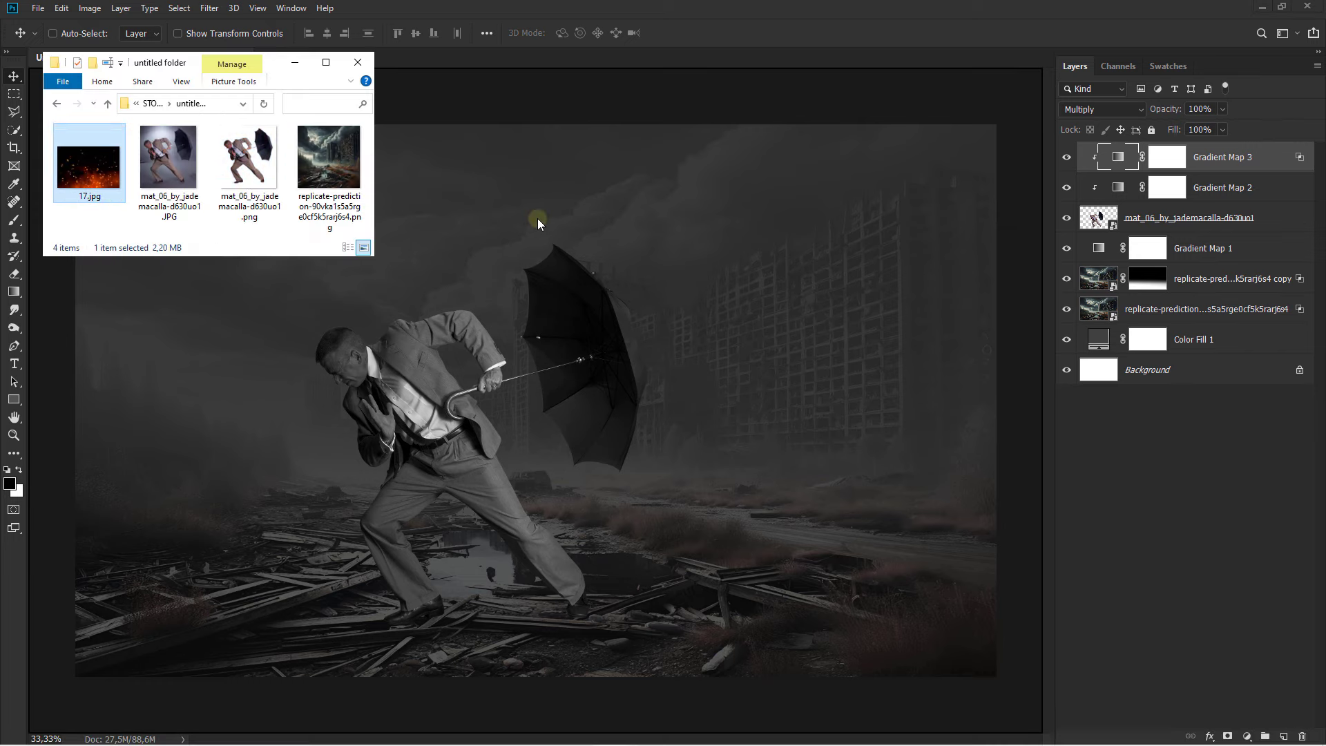
left_click(1102, 109)
left_click(1103, 242)
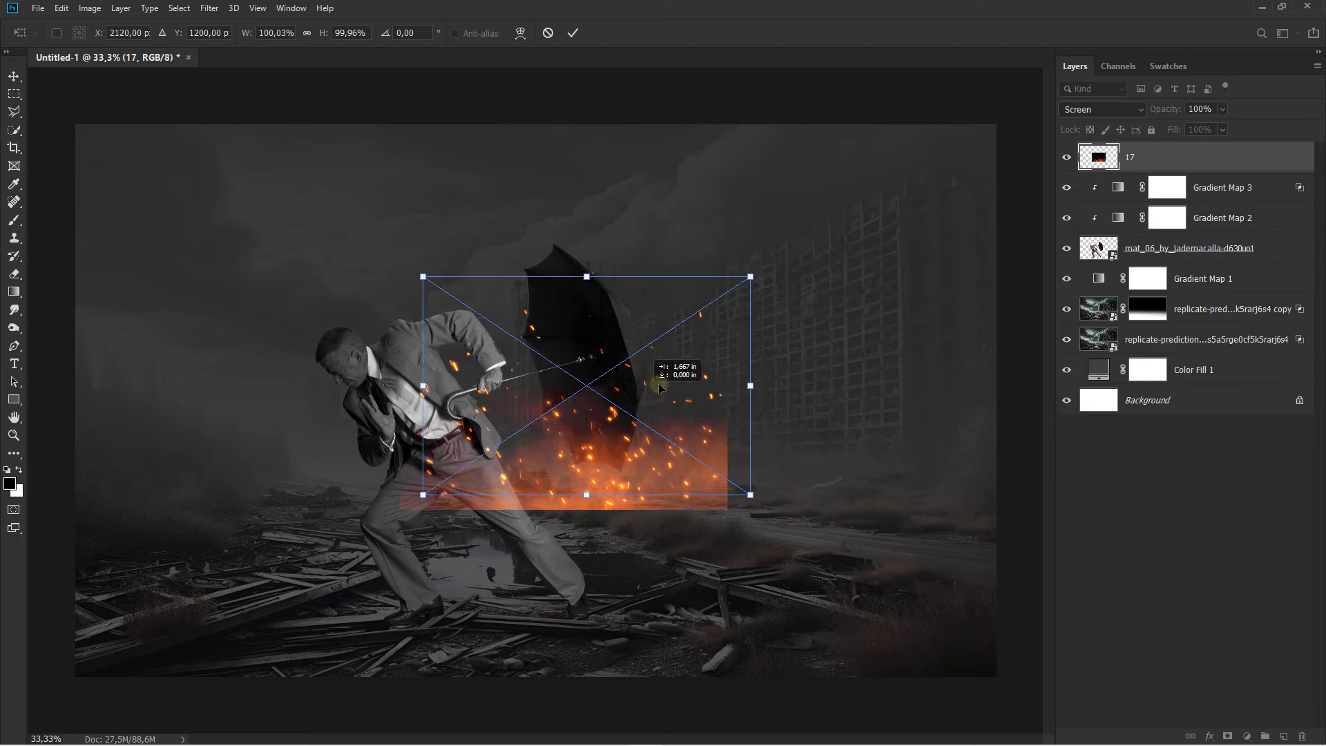
left_click_drag(594, 408, 892, 231)
right_click(807, 278)
left_click(842, 448)
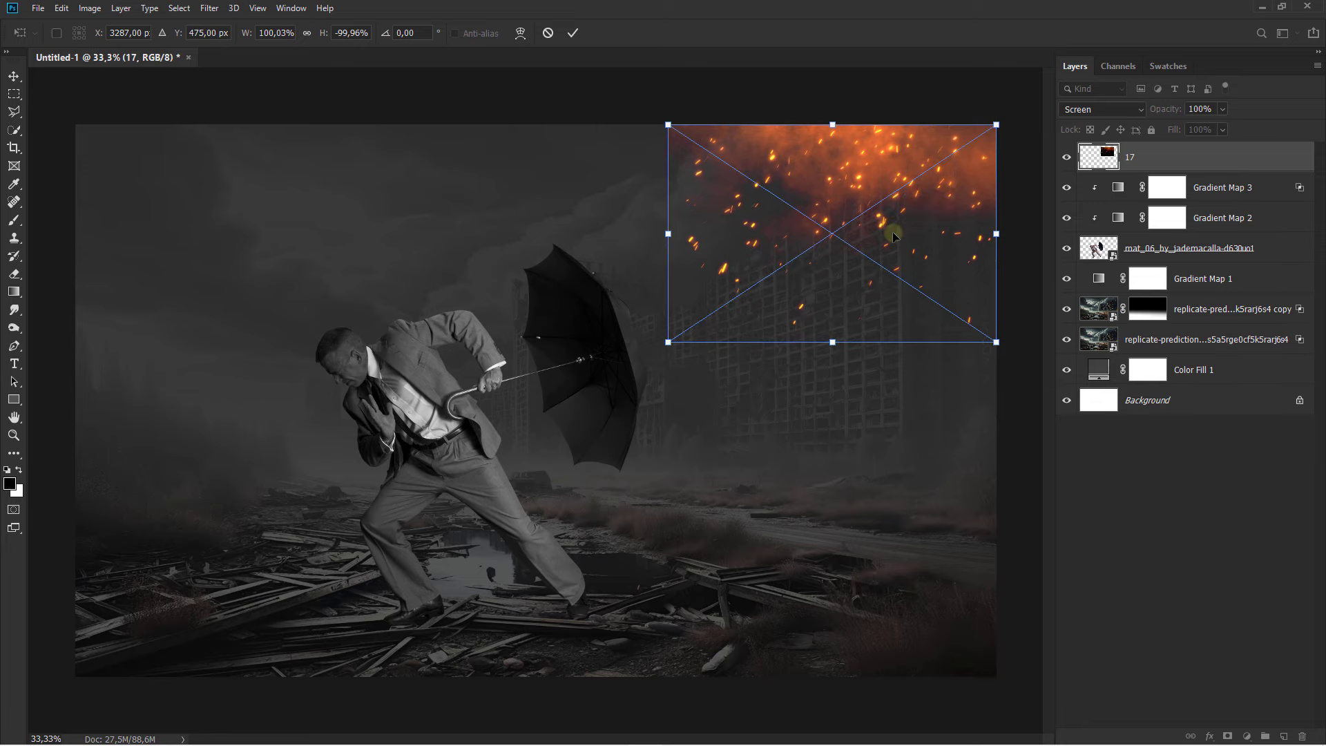
Enlarge and rotate the sparks overlay across the right side
scroll(893, 235, "down", 1)
scroll(892, 235, "down", 1)
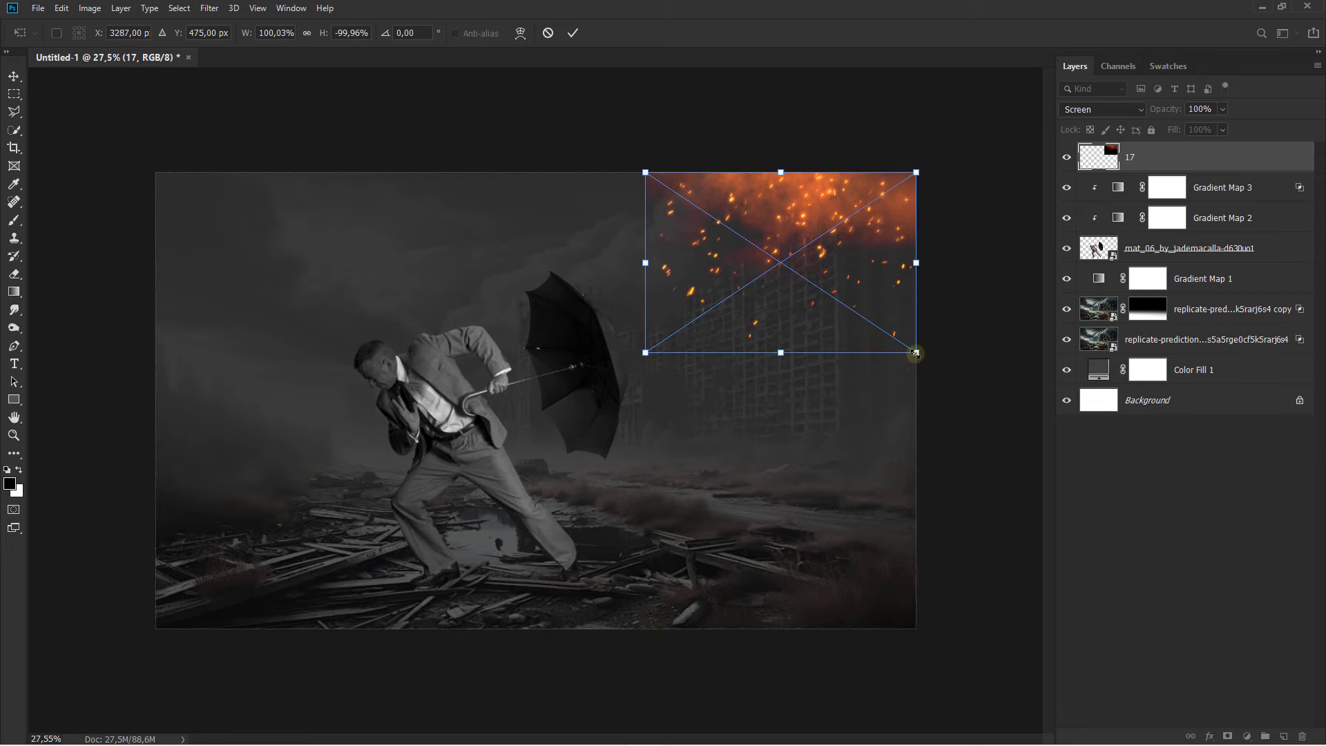
left_click_drag(916, 353, 982, 397)
left_click_drag(908, 421, 764, 424)
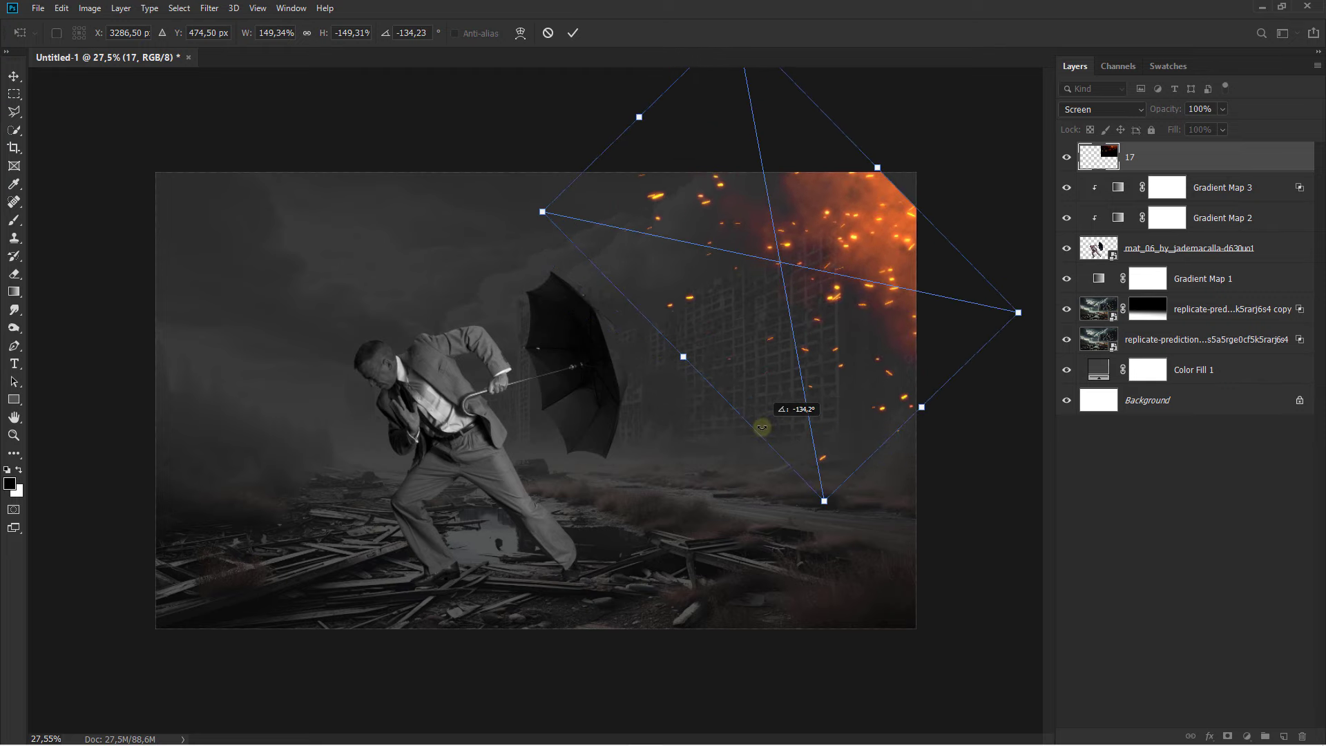
scroll(764, 424, "down", 3)
left_click_drag(895, 345, 981, 354)
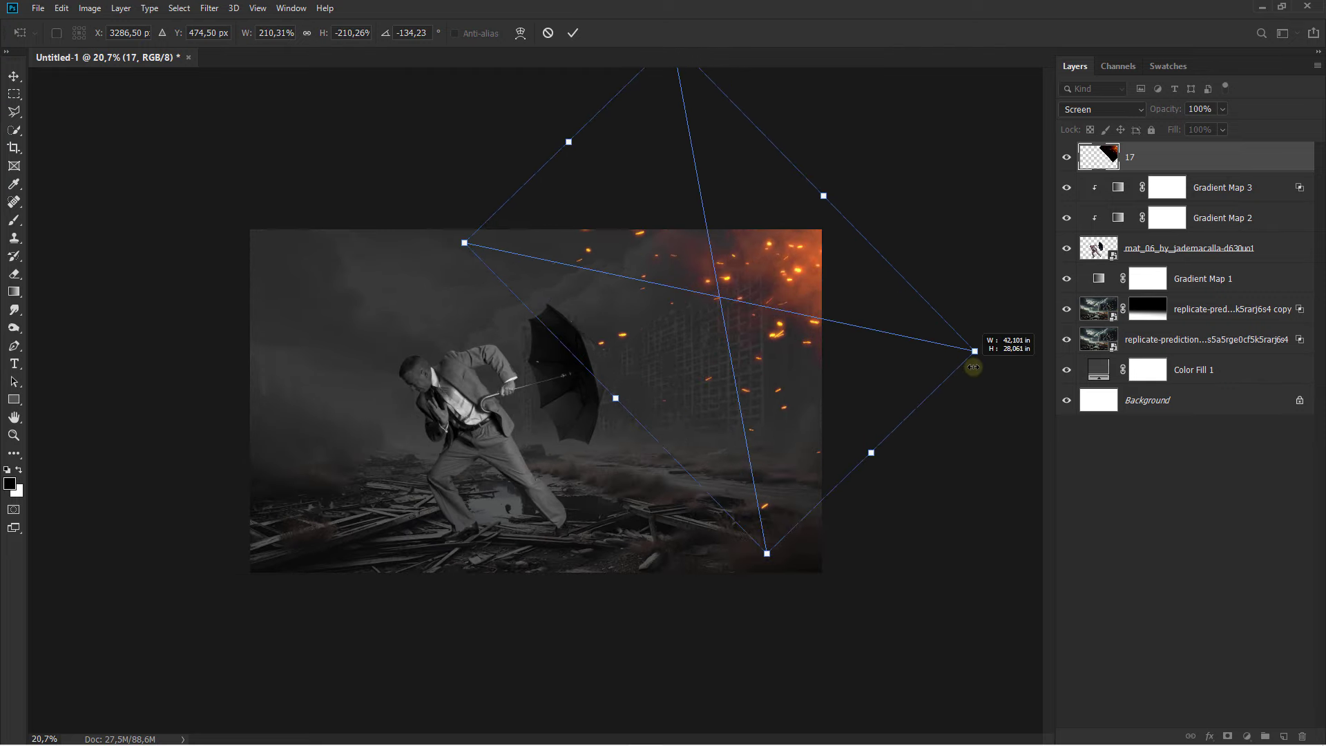
left_click_drag(926, 450, 956, 435)
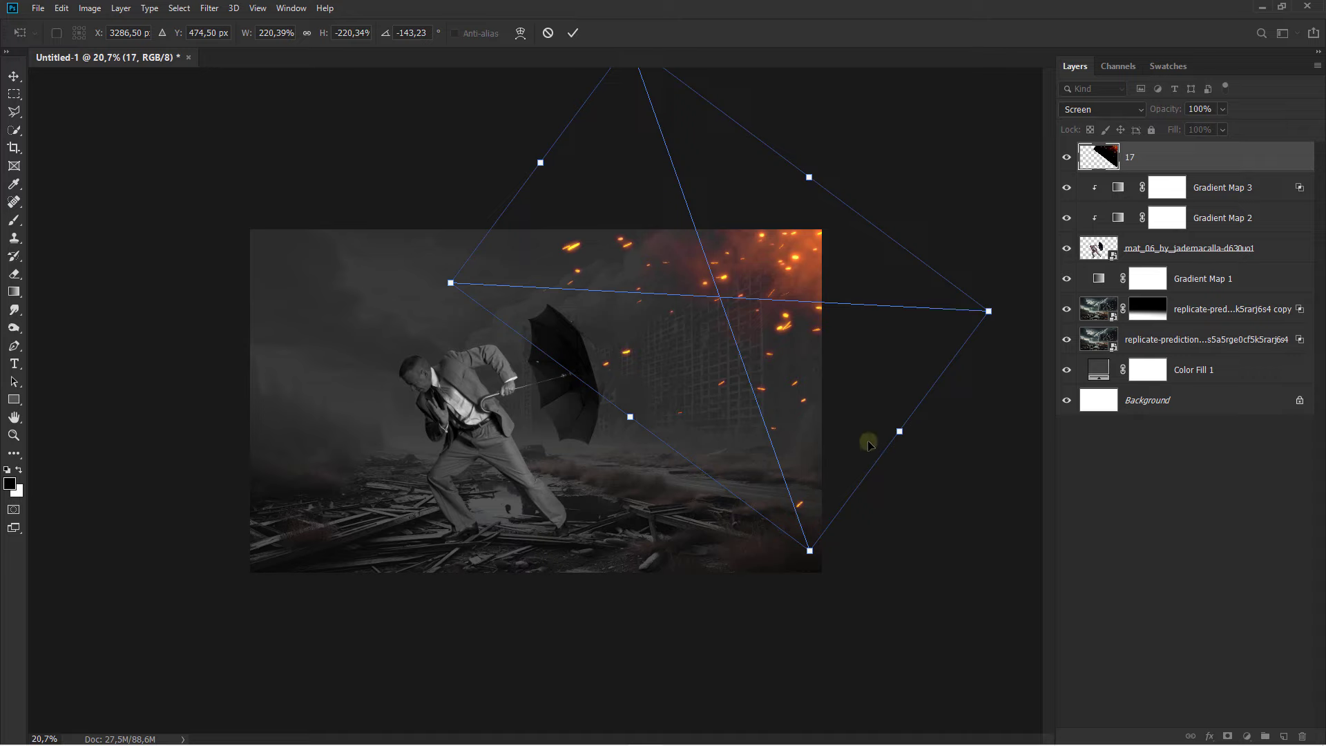
left_click_drag(867, 442, 879, 460)
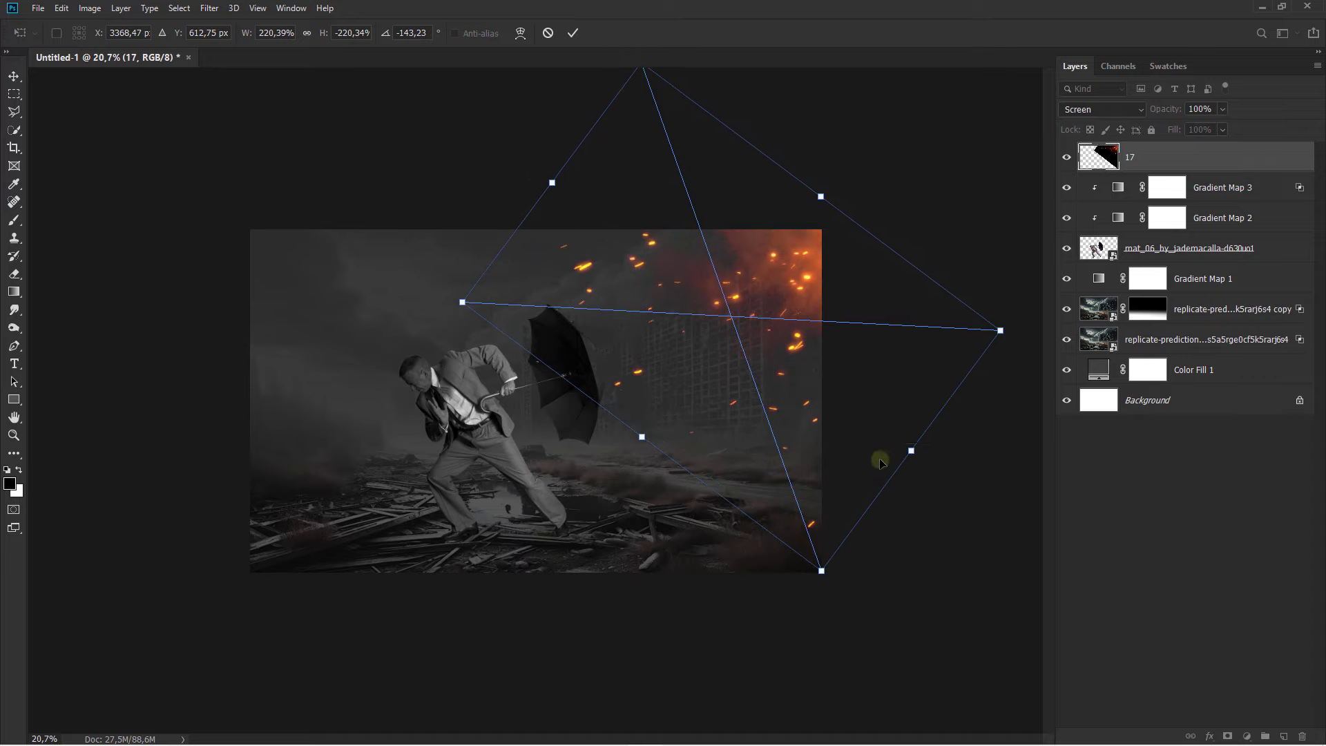
Stretch and tilt the overlay's corners further and commit the transform
left_click_drag(544, 186, 533, 175)
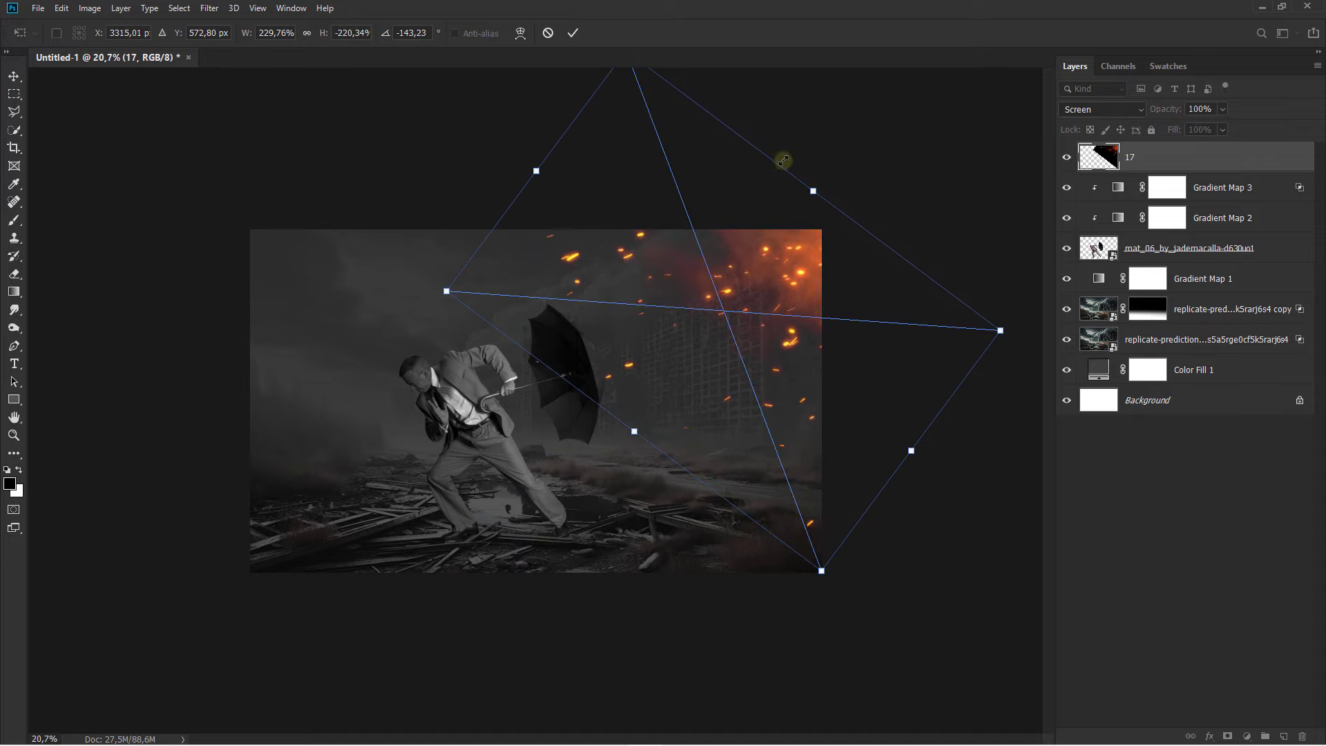
left_click_drag(808, 183, 788, 198)
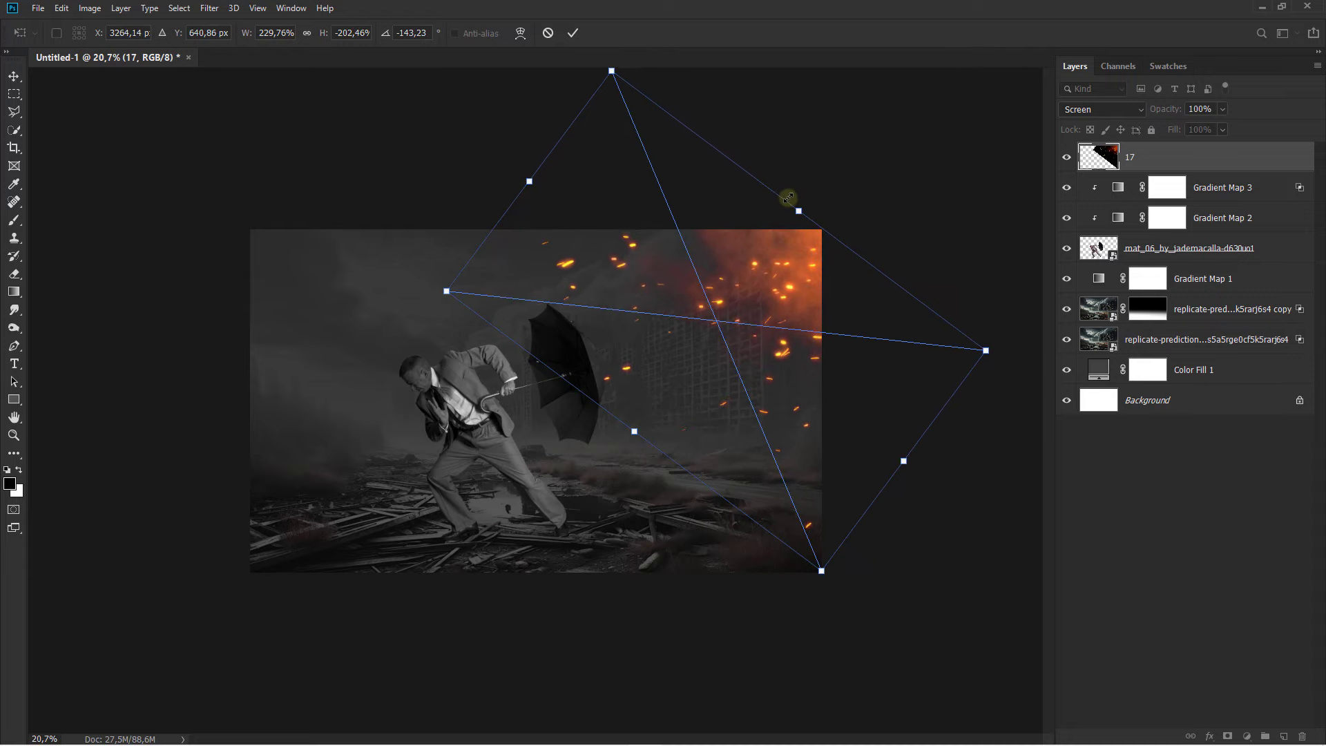
left_click_drag(634, 431, 617, 465)
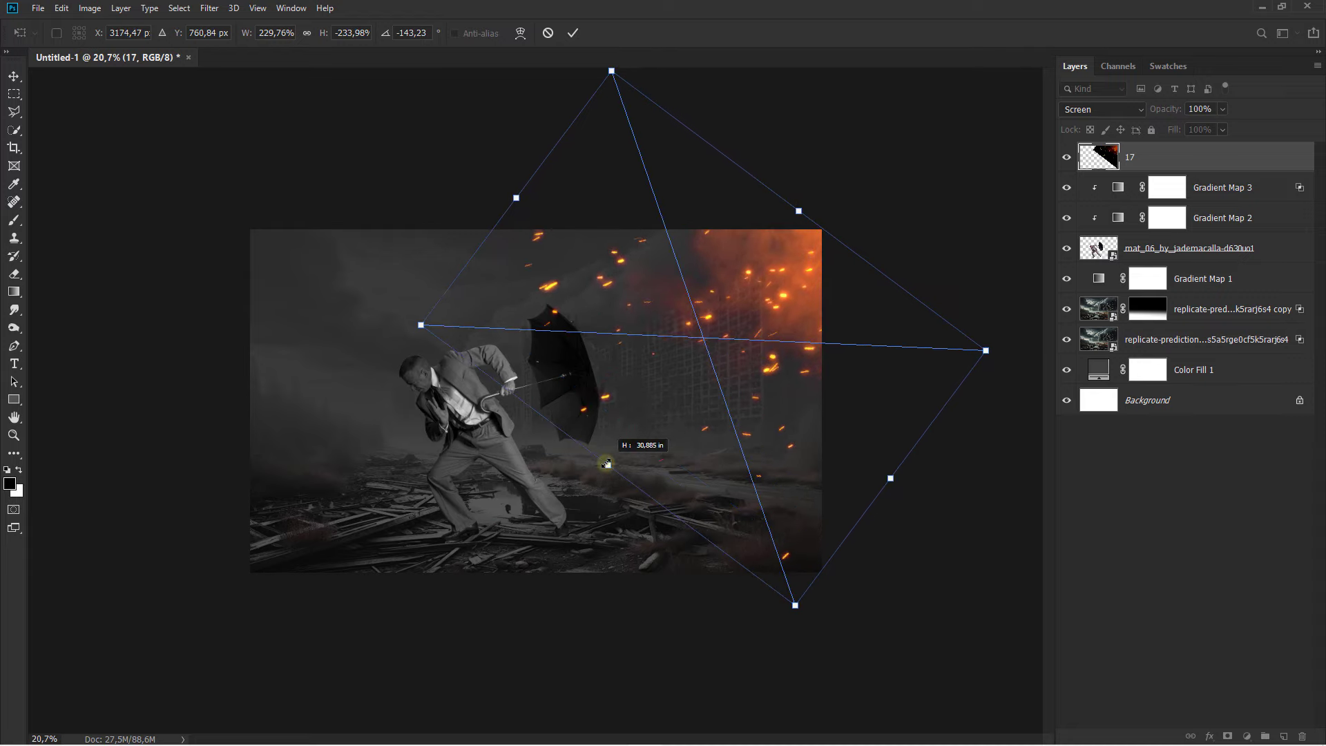
left_click_drag(894, 548, 924, 510)
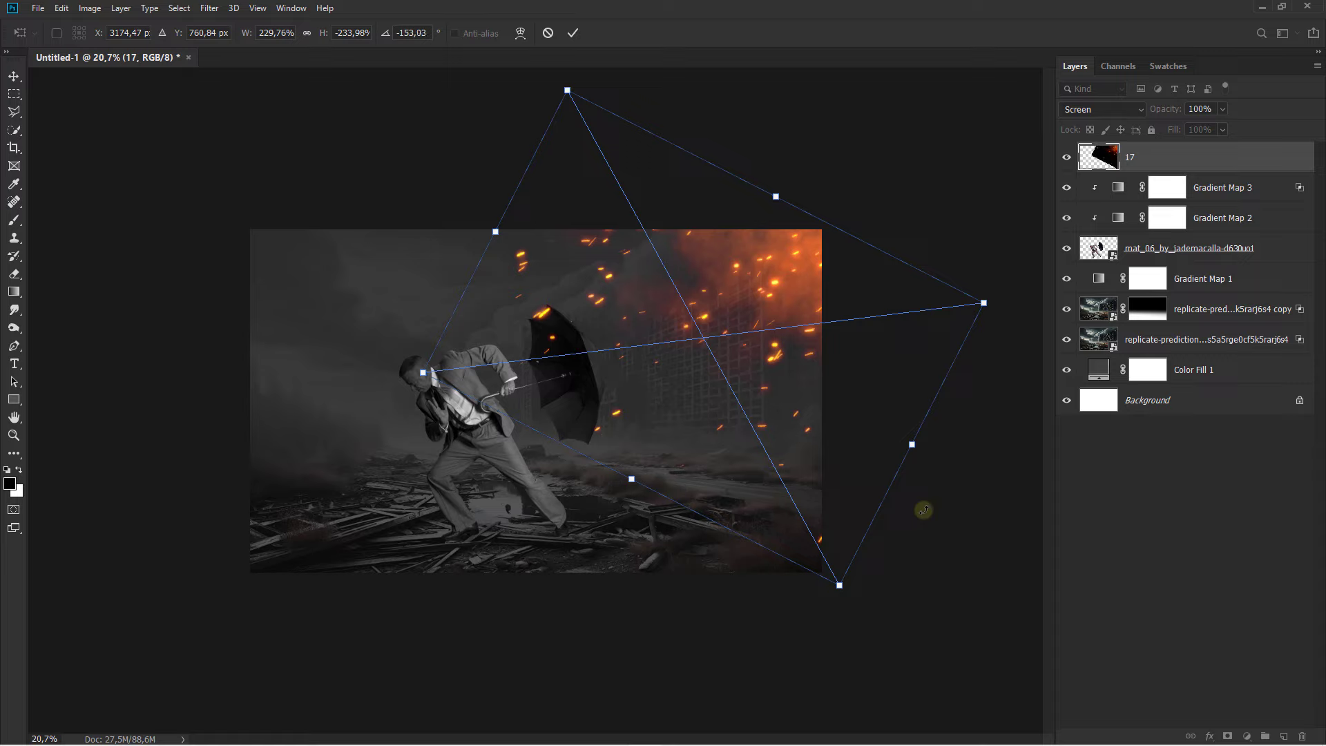
mouse_move(496, 236)
left_mouse_down()
mouse_move(477, 234)
mouse_move(492, 221)
left_mouse_up()
left_click_drag(788, 137, 798, 141)
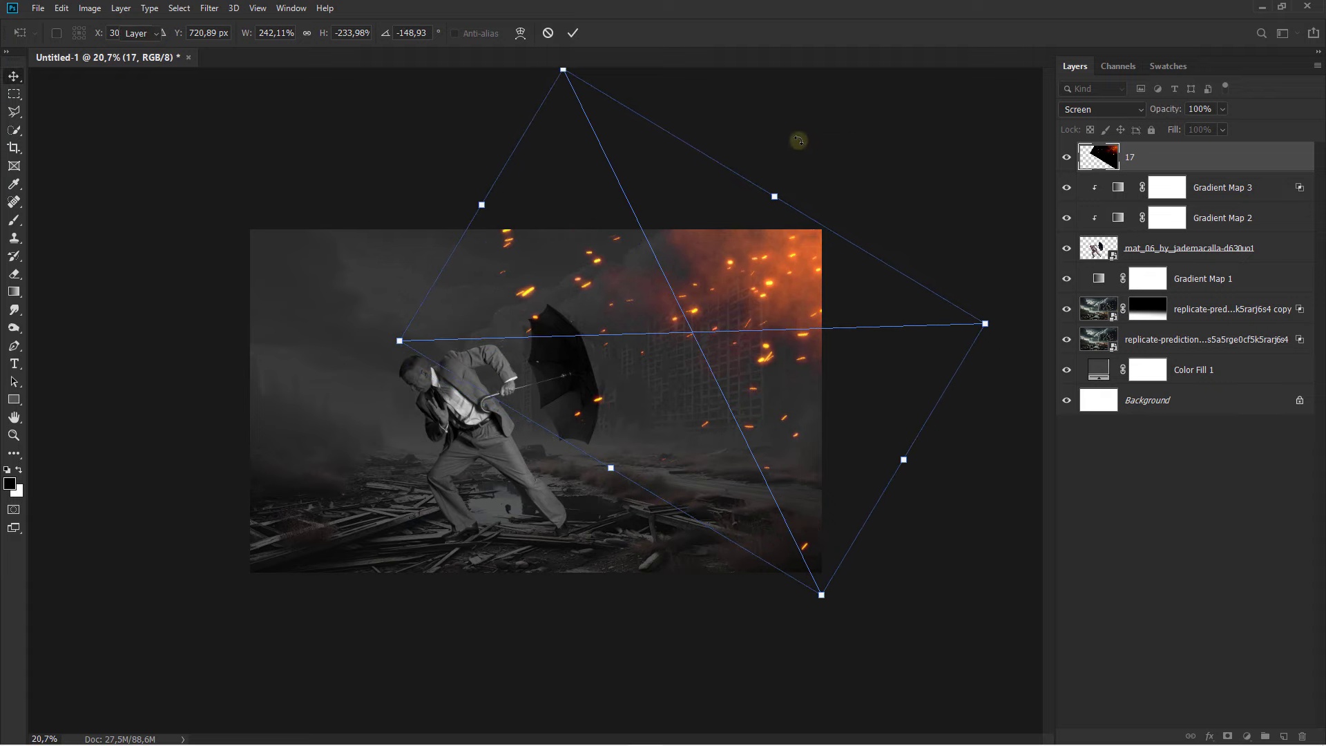
key("Return")
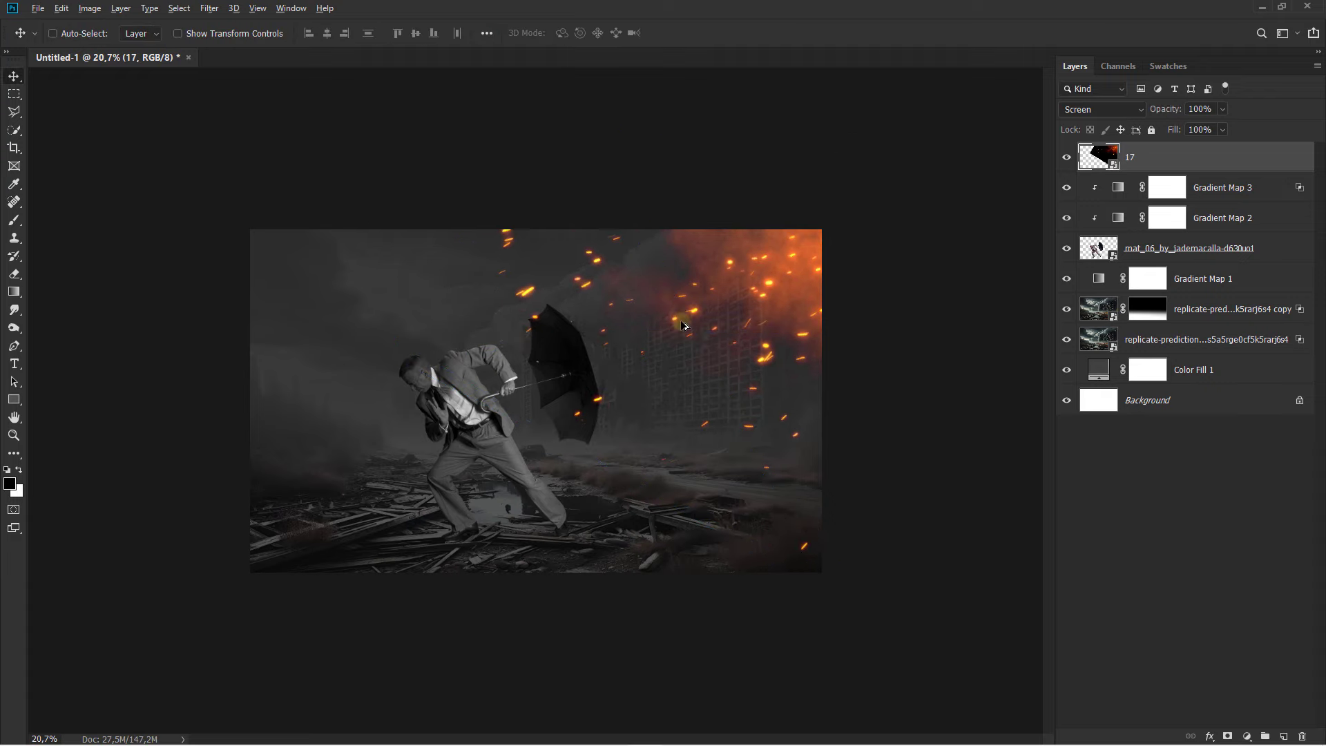
scroll(682, 326, "up", 2)
scroll(682, 326, "up", 1)
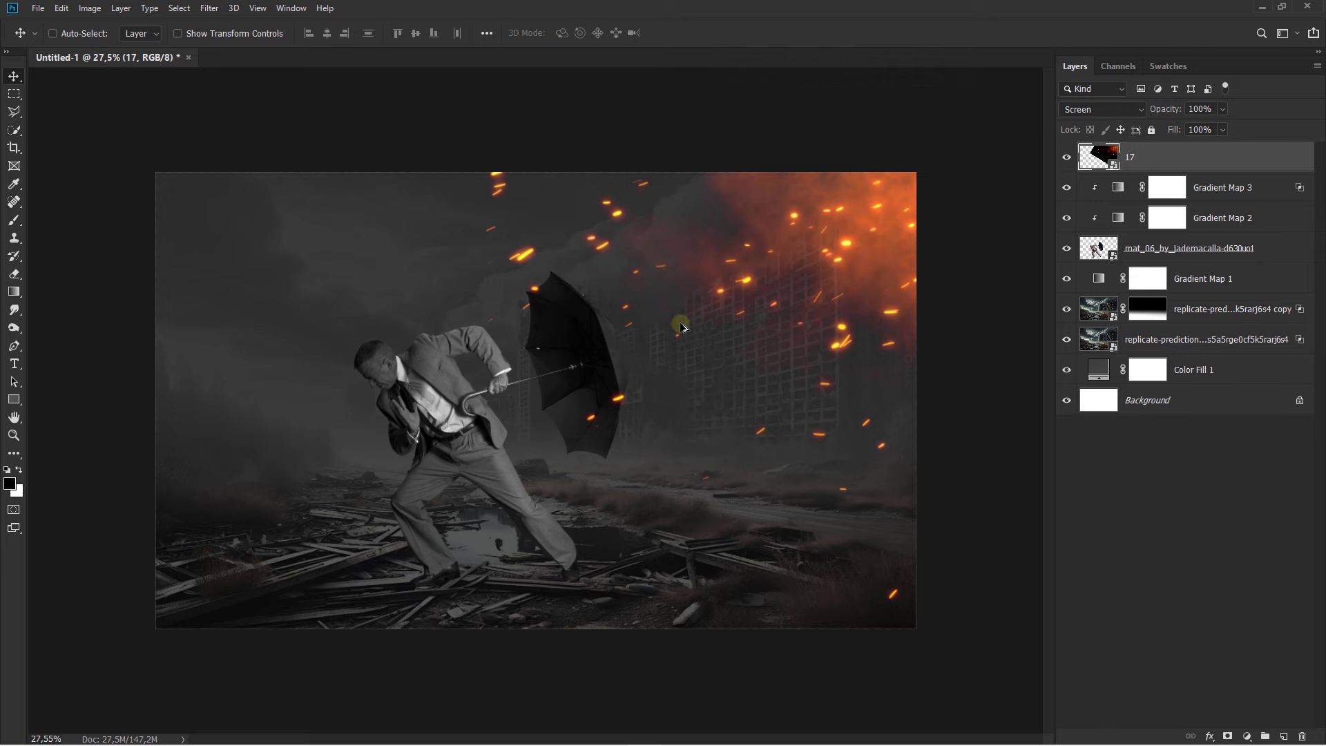
scroll(681, 328, "up", 1)
scroll(682, 329, "up", 1)
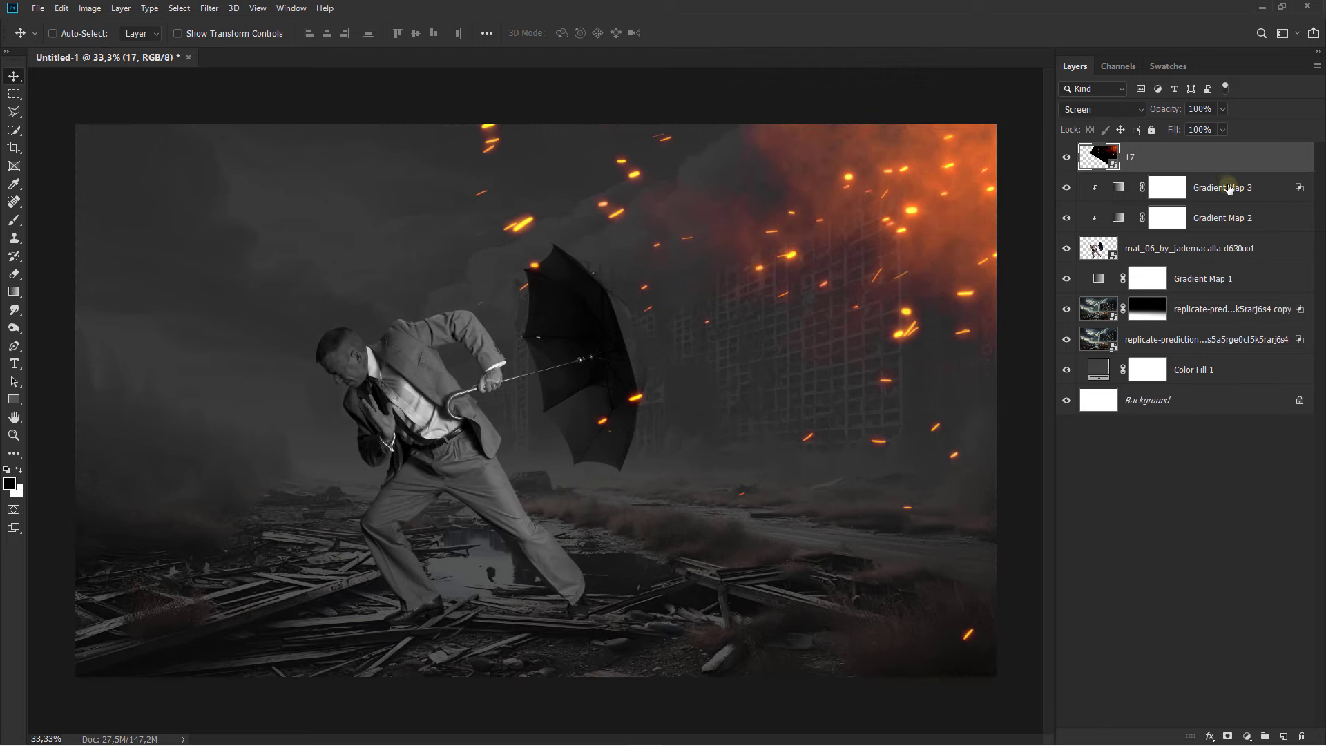
Add a clipped, colorized Hue/Saturation above Gradient Map 3: Hue 17, Saturation 57, Lightness +5
left_click(1229, 188)
left_click(1248, 736)
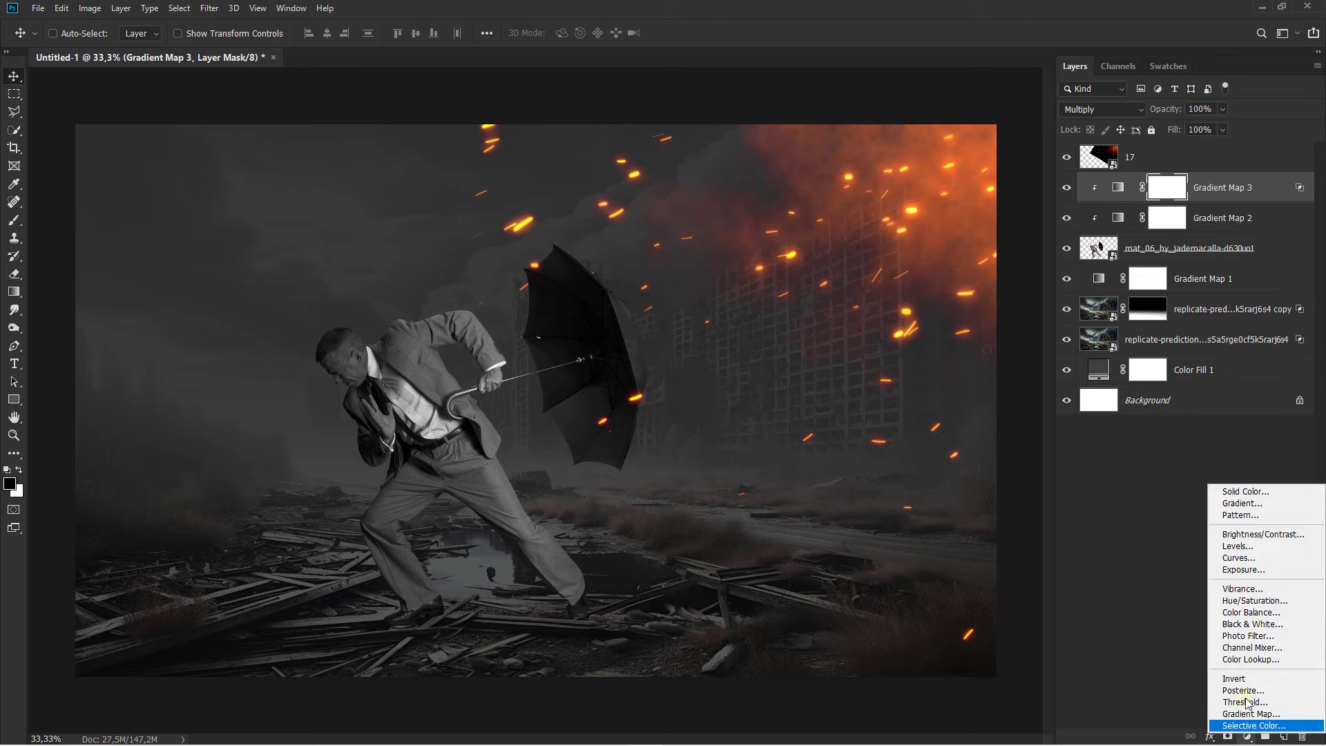
left_click(1240, 599)
left_click(945, 544)
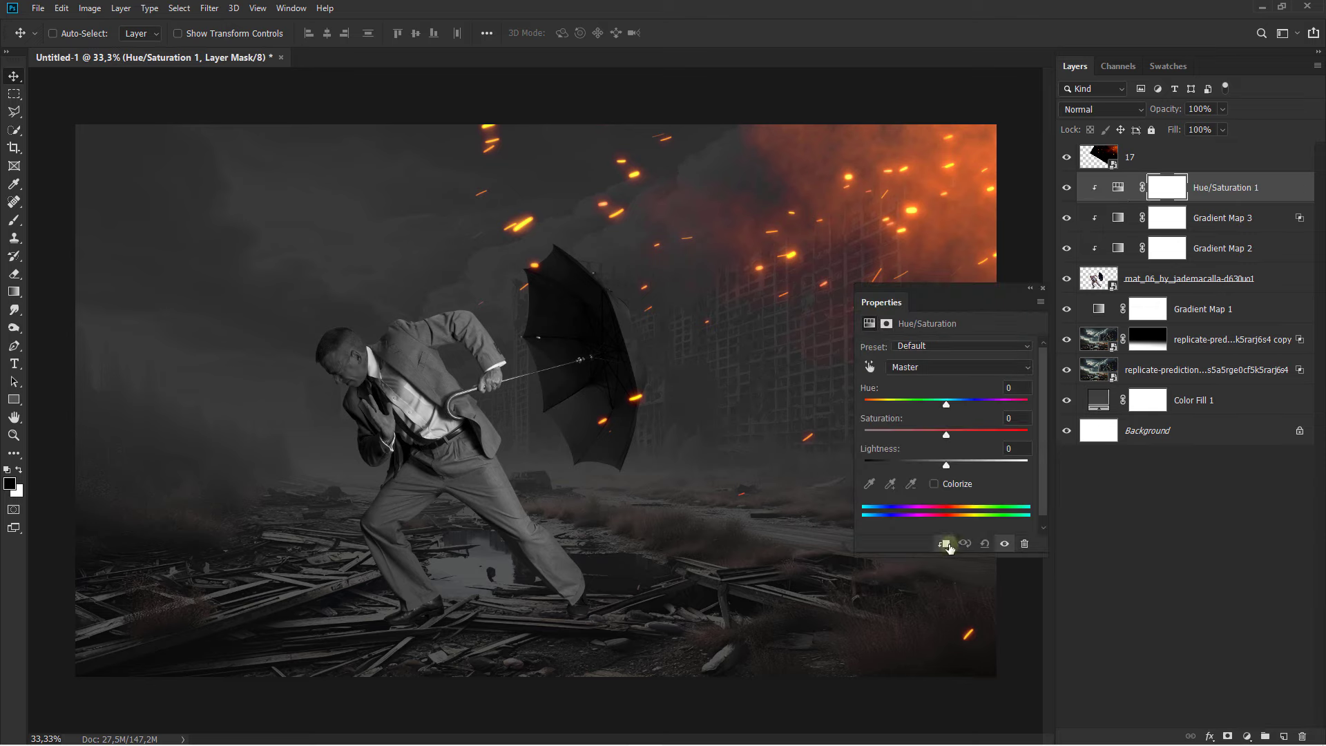
left_click(934, 485)
left_click_drag(940, 433, 951, 465)
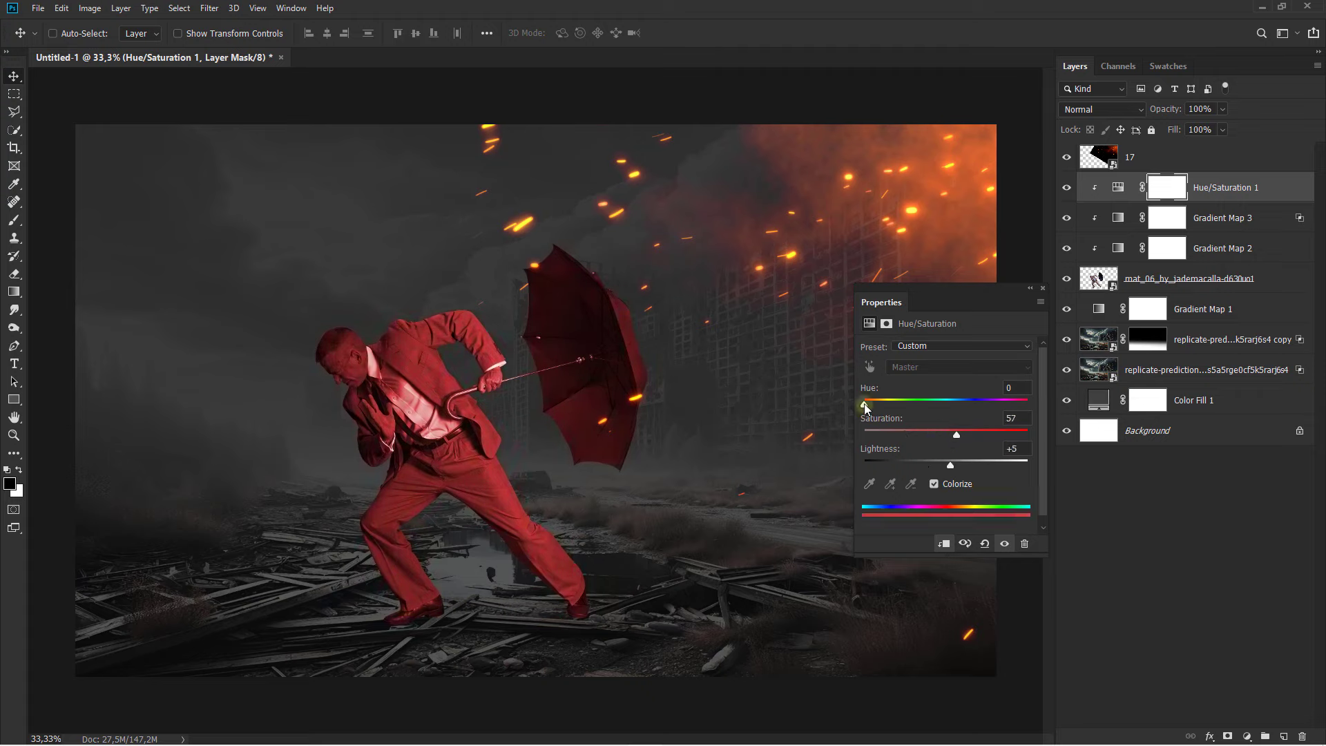
left_click_drag(864, 404, 871, 406)
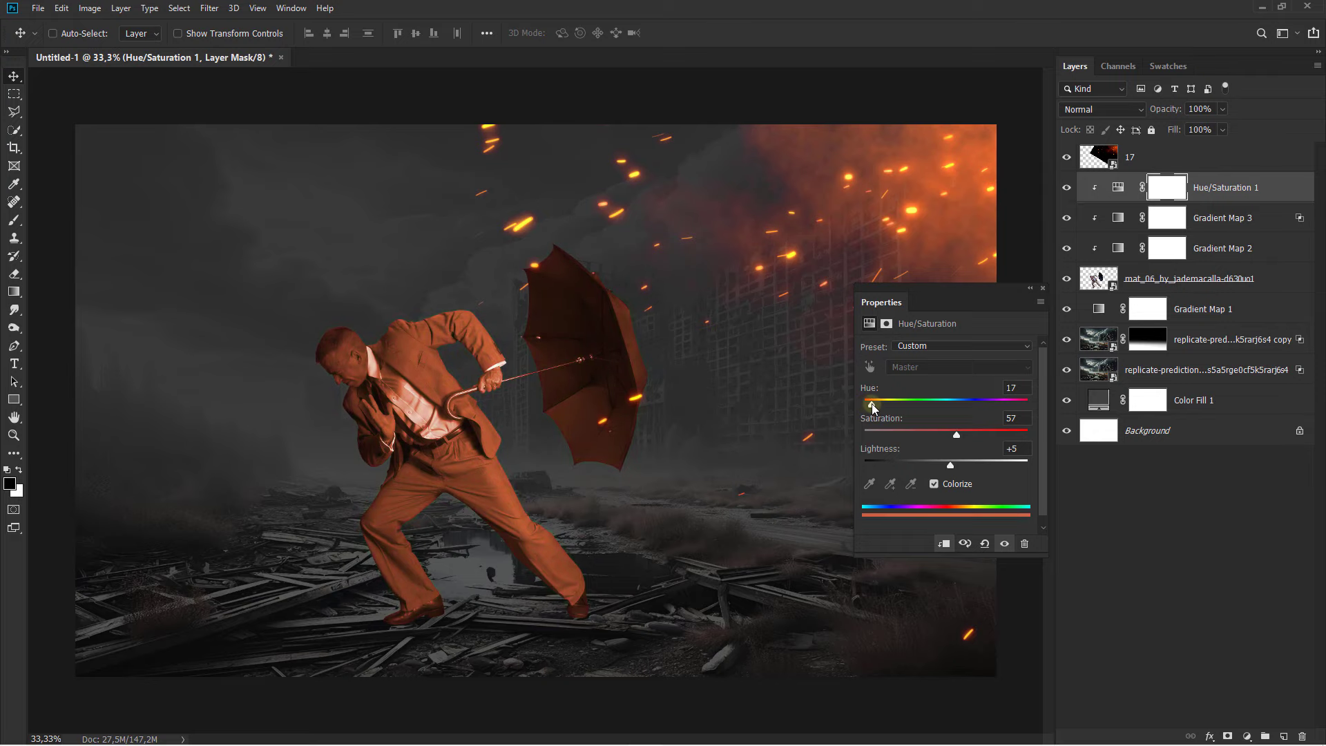
left_click(1167, 191)
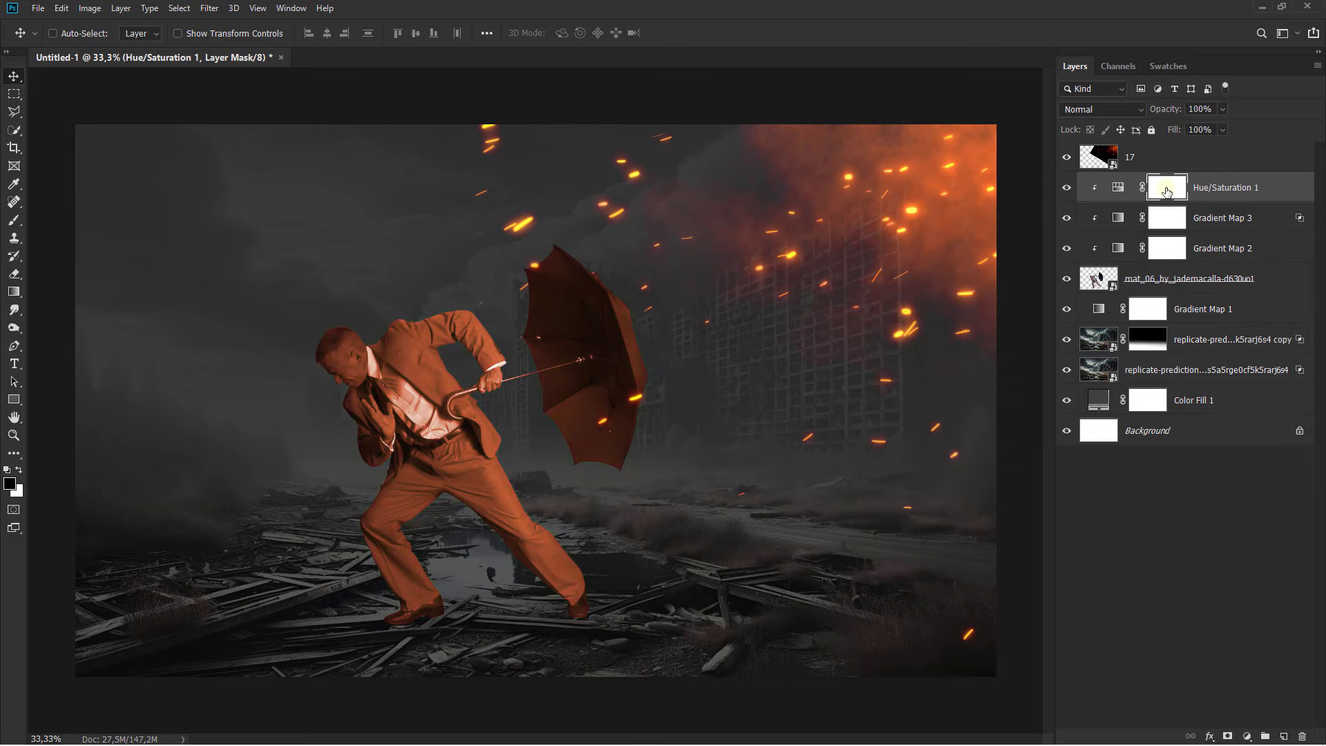
Start a Pen path along the umbrella's upper right edge
scroll(725, 314, "up", 2)
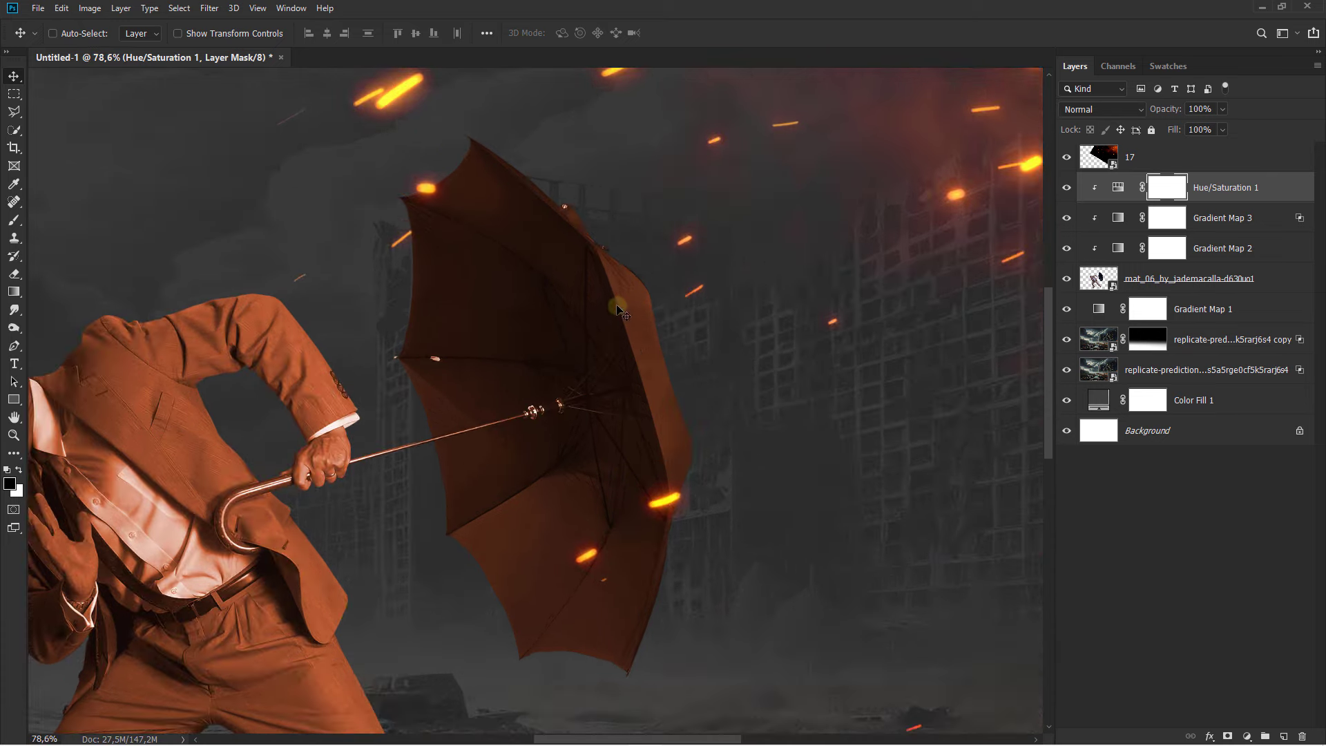
scroll(664, 311, "up", 2)
left_click_drag(605, 312, 549, 349)
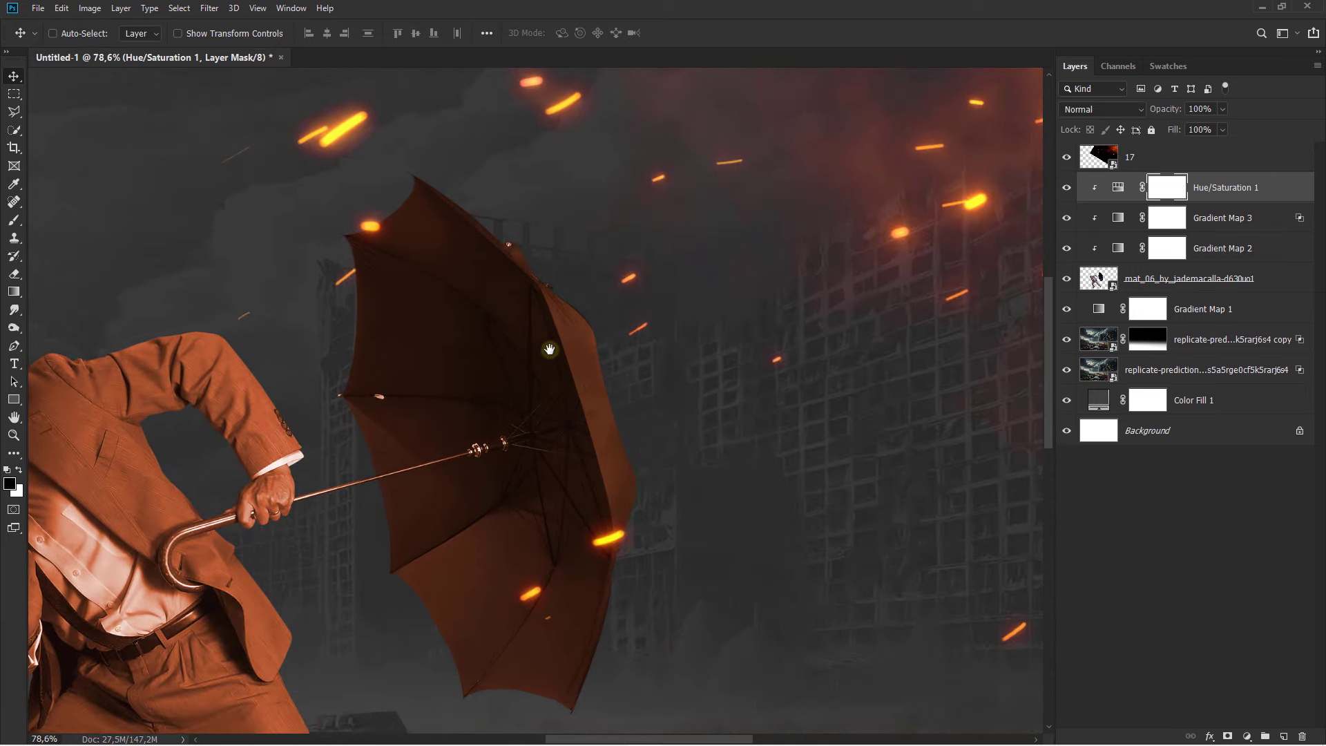
right_click(16, 340)
left_click(55, 343)
scroll(482, 226, "up", 2)
scroll(449, 201, "up", 2)
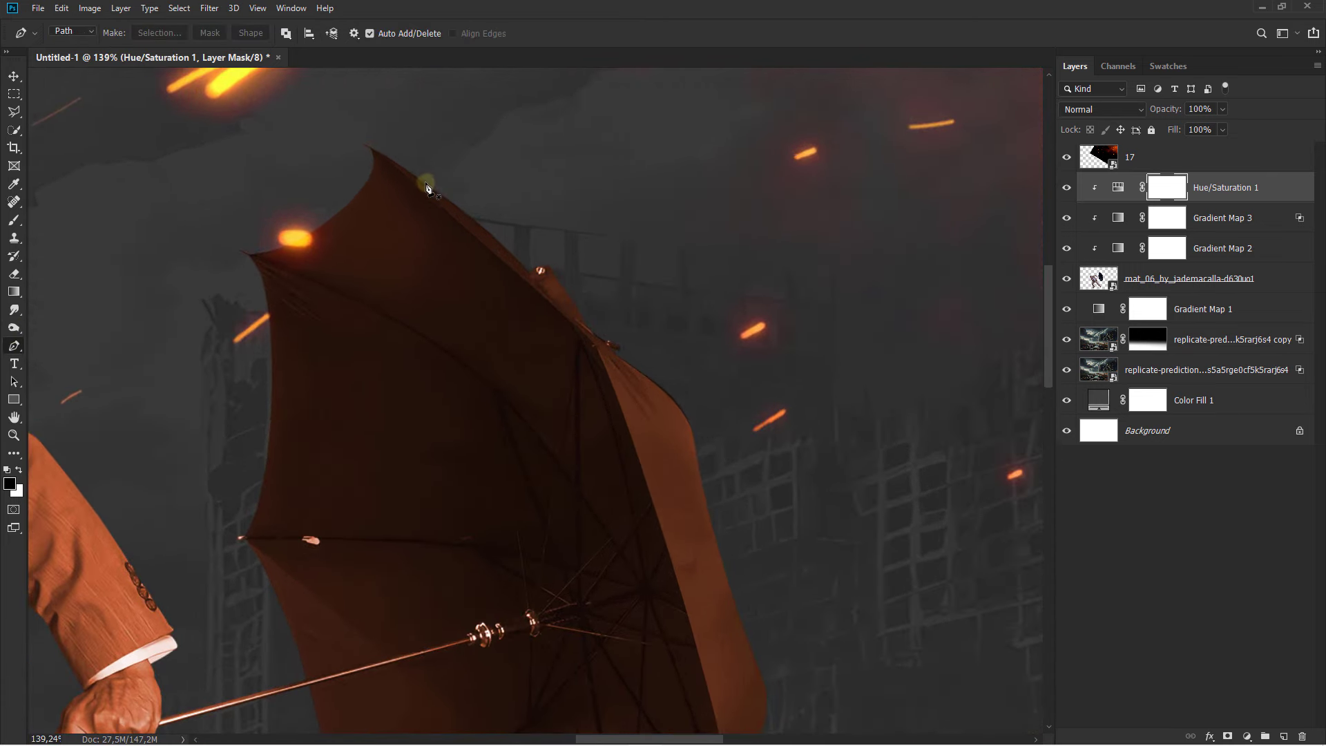
left_click_drag(384, 176, 335, 168)
left_click(314, 129)
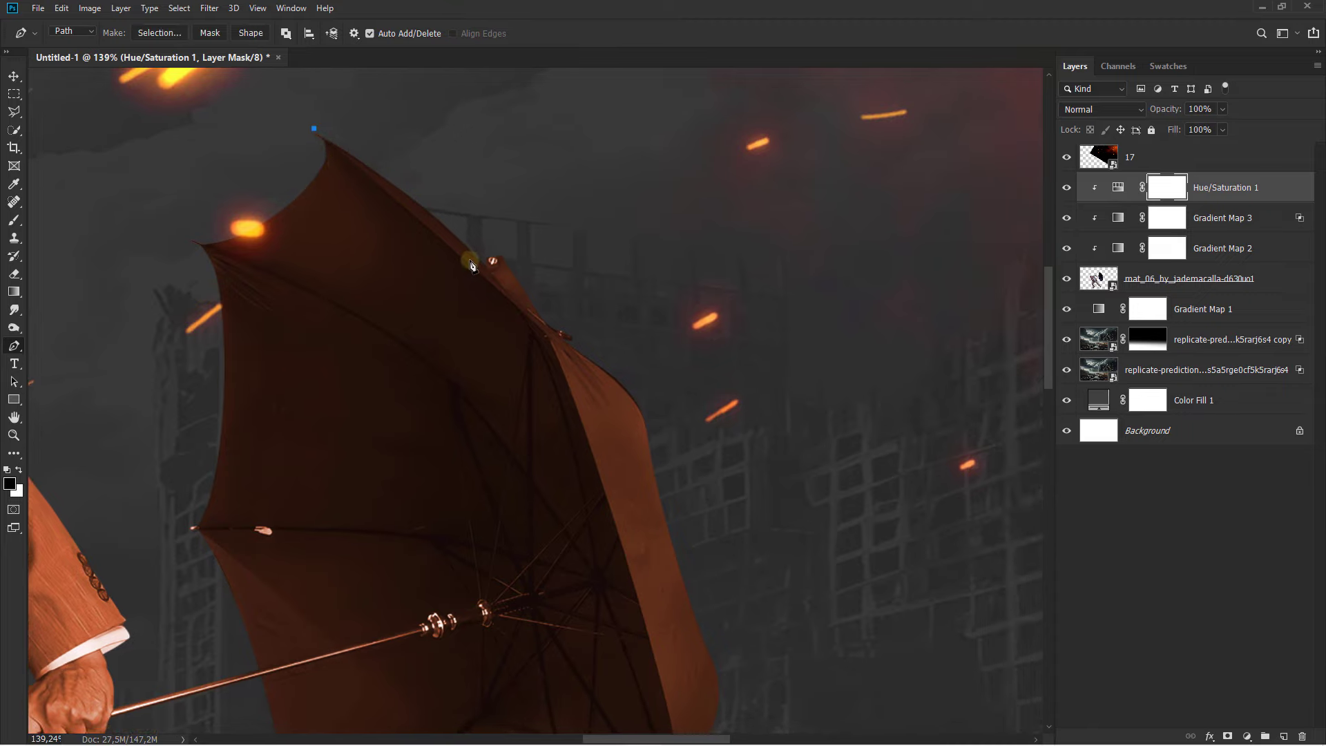
left_click_drag(497, 285, 510, 296)
left_click(604, 488)
Continue the path down to the umbrella's bottom tip and close it
left_click_drag(610, 509, 484, 230)
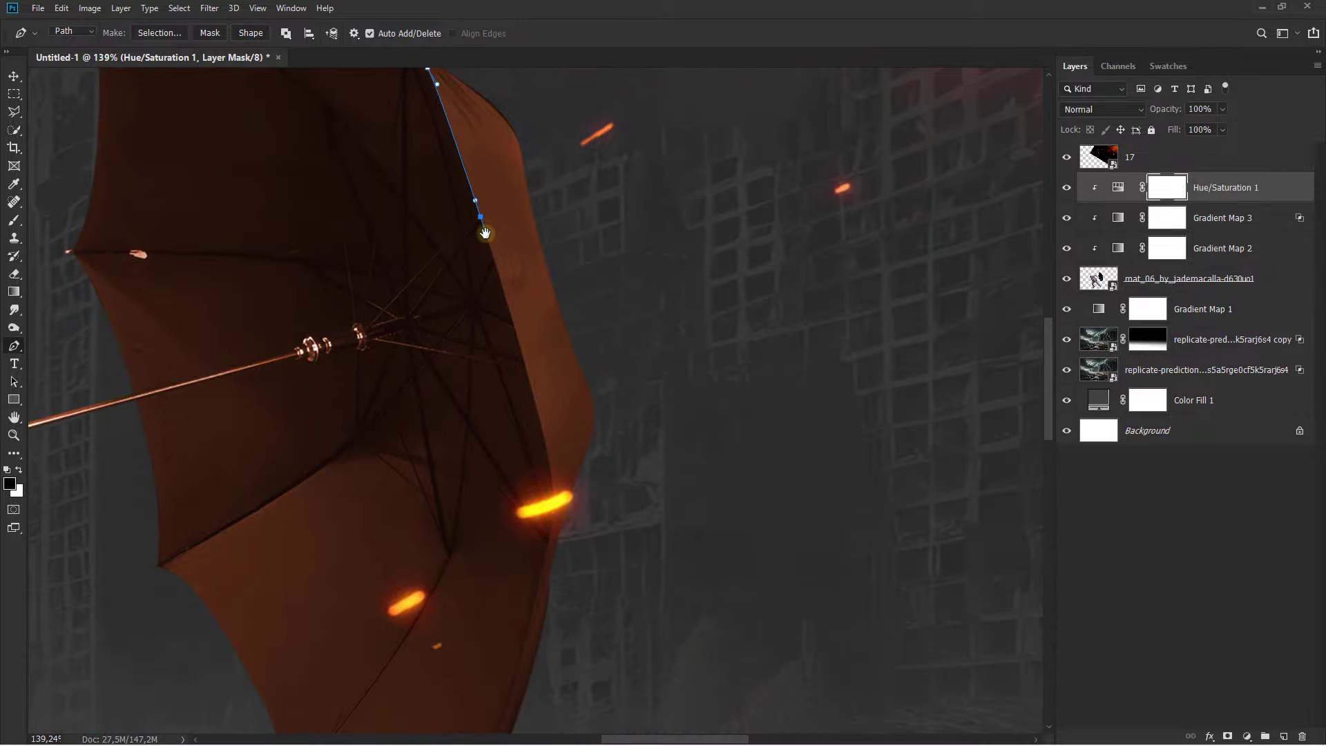
left_click_drag(541, 428, 543, 439)
left_click_drag(546, 550, 576, 366)
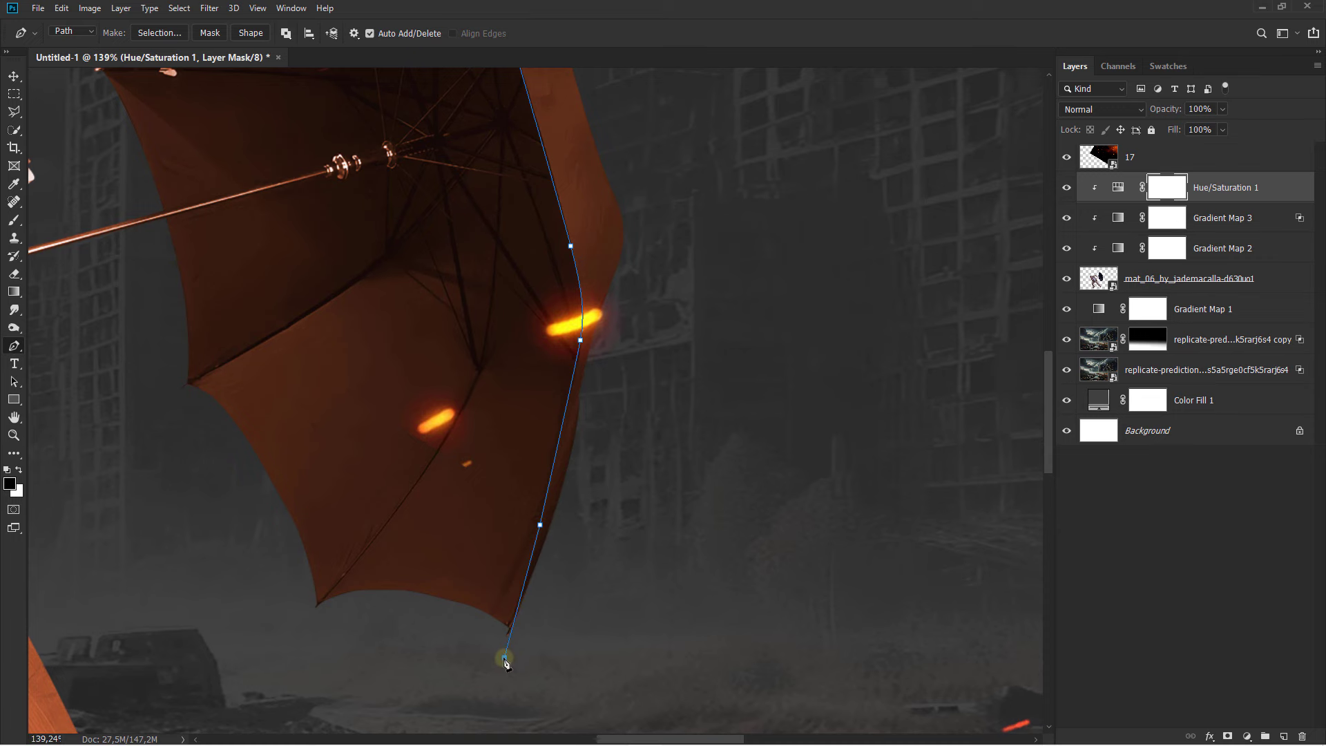
scroll(506, 662, "down", 4)
left_click(621, 443)
left_click(497, 227)
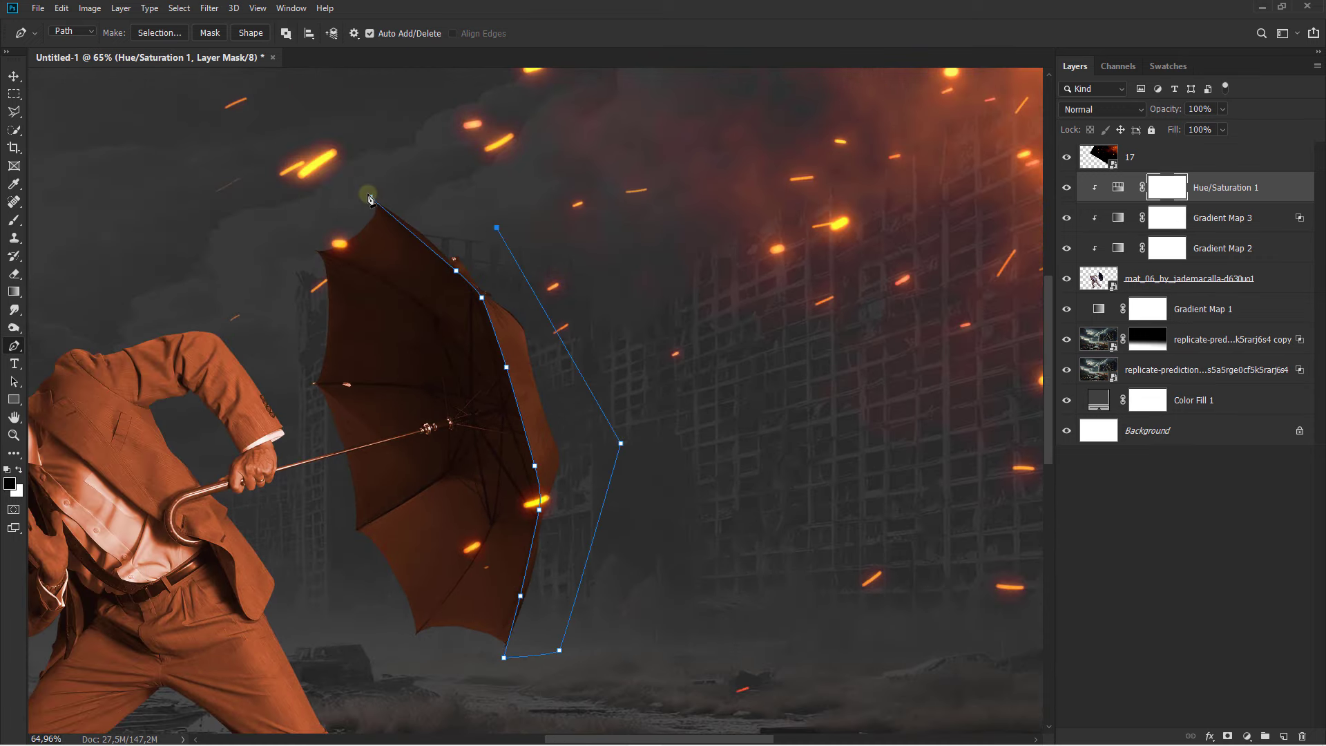
Convert the path to a selection, deselect, and invert the mask so only the rim stays tinted
right_click(406, 181)
left_click(469, 235)
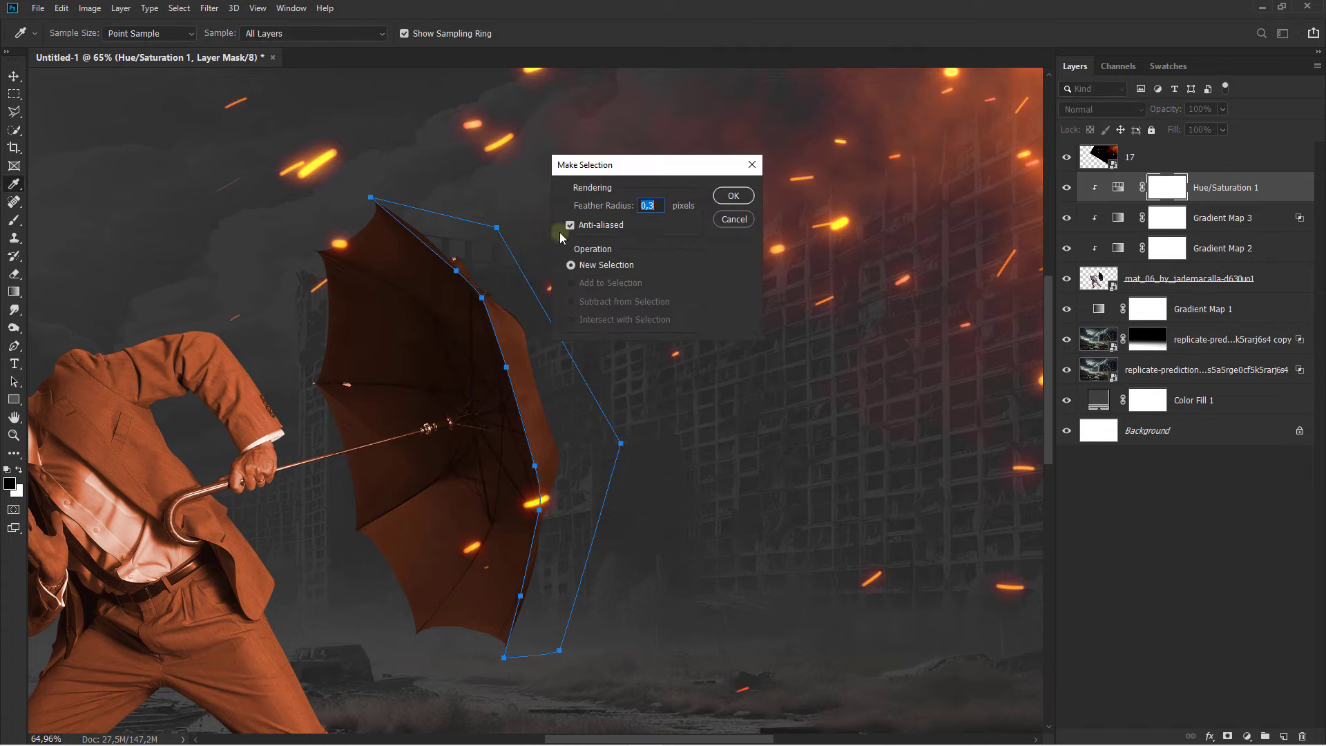
left_click(733, 197)
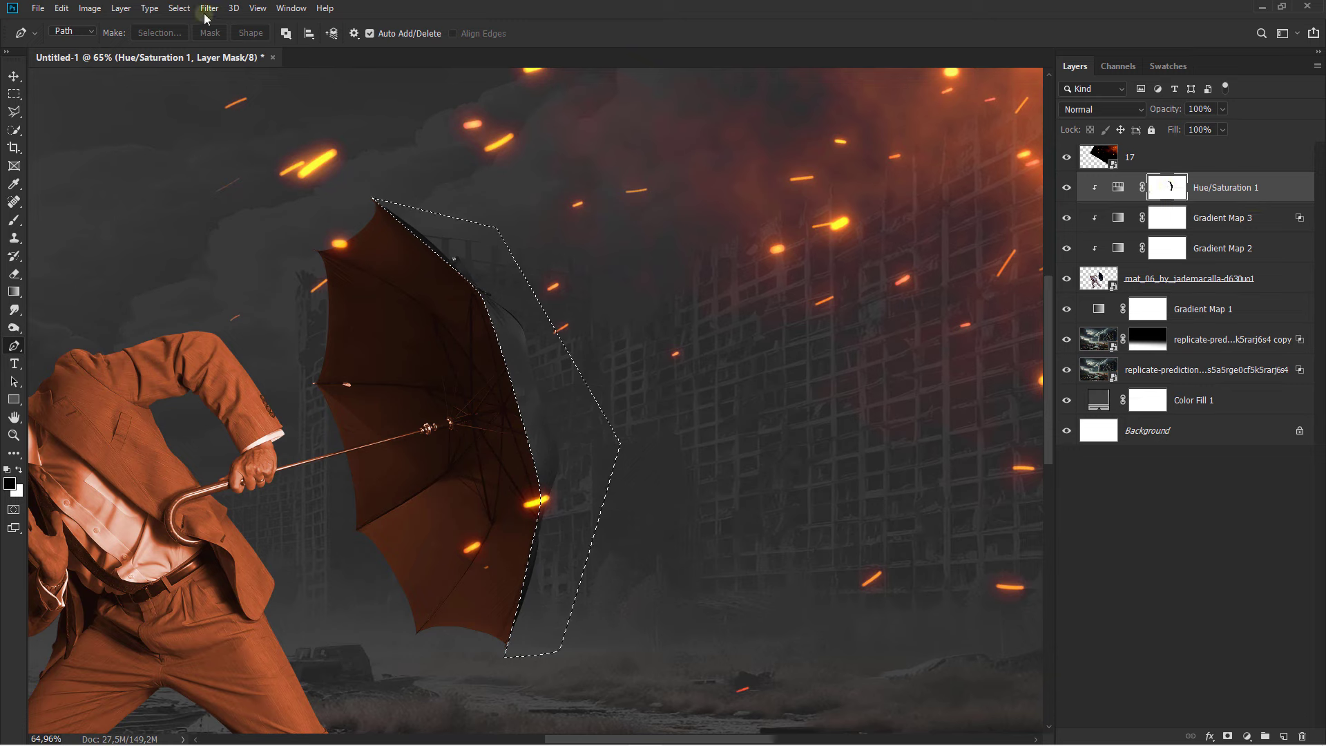
left_click(179, 8)
left_click(205, 36)
key("ctrl+i")
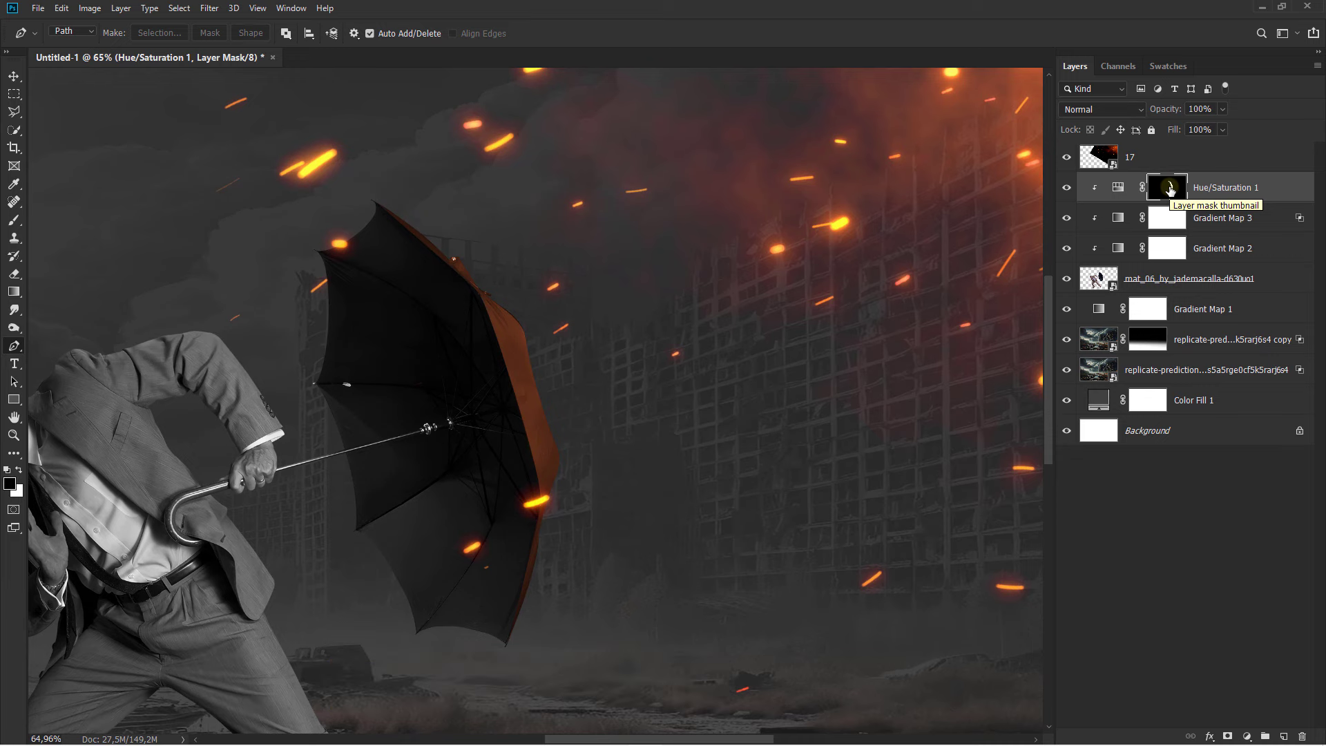
Add a black Soft Light Inner Shadow to the businessman: opacity 66%, distance 0, size 79
key("ctrl+0")
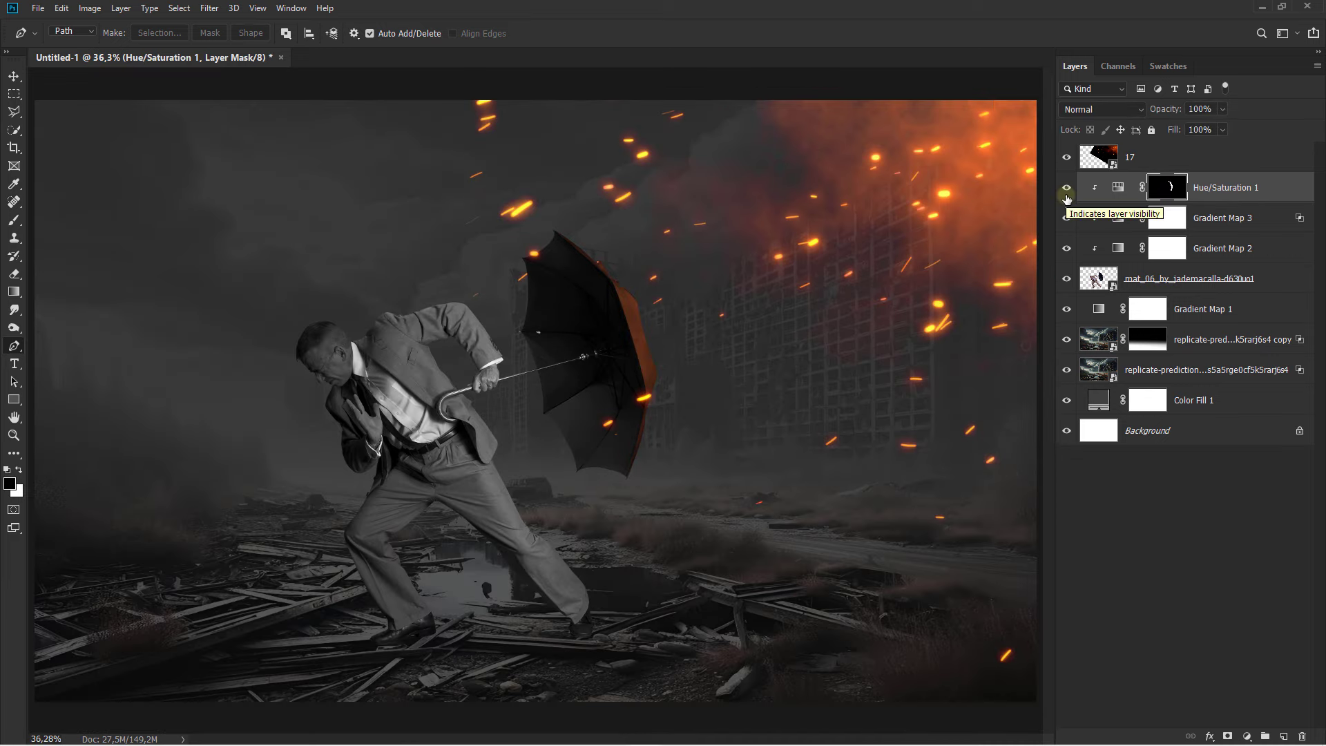
left_click(1229, 190)
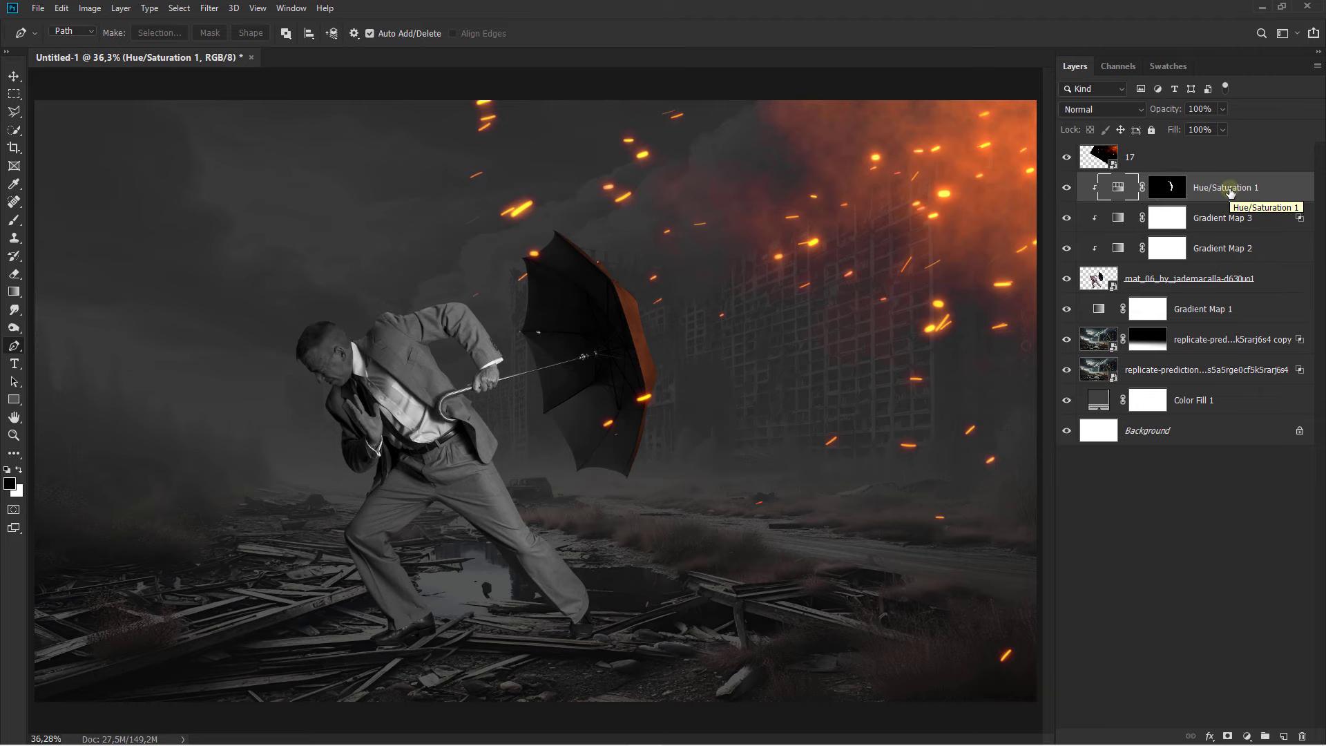
left_click(1206, 276)
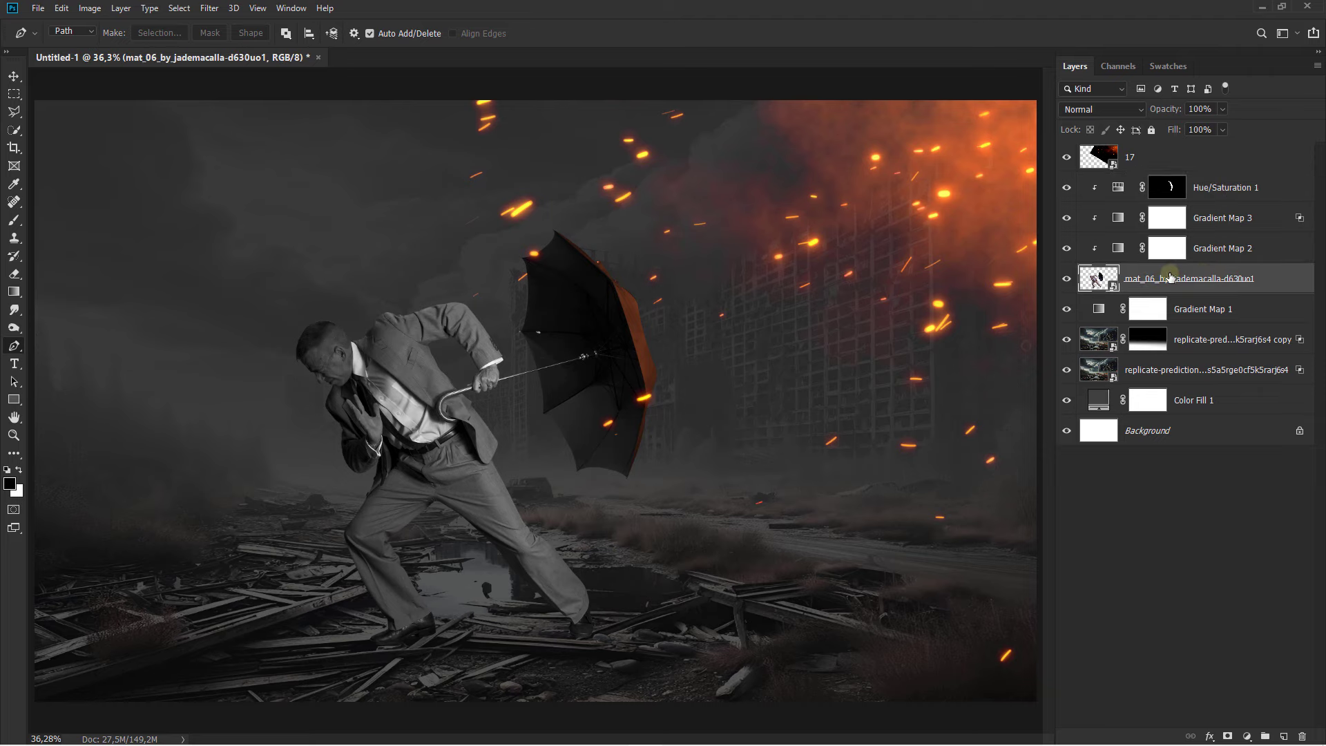
right_click(1174, 276)
left_click(1050, 178)
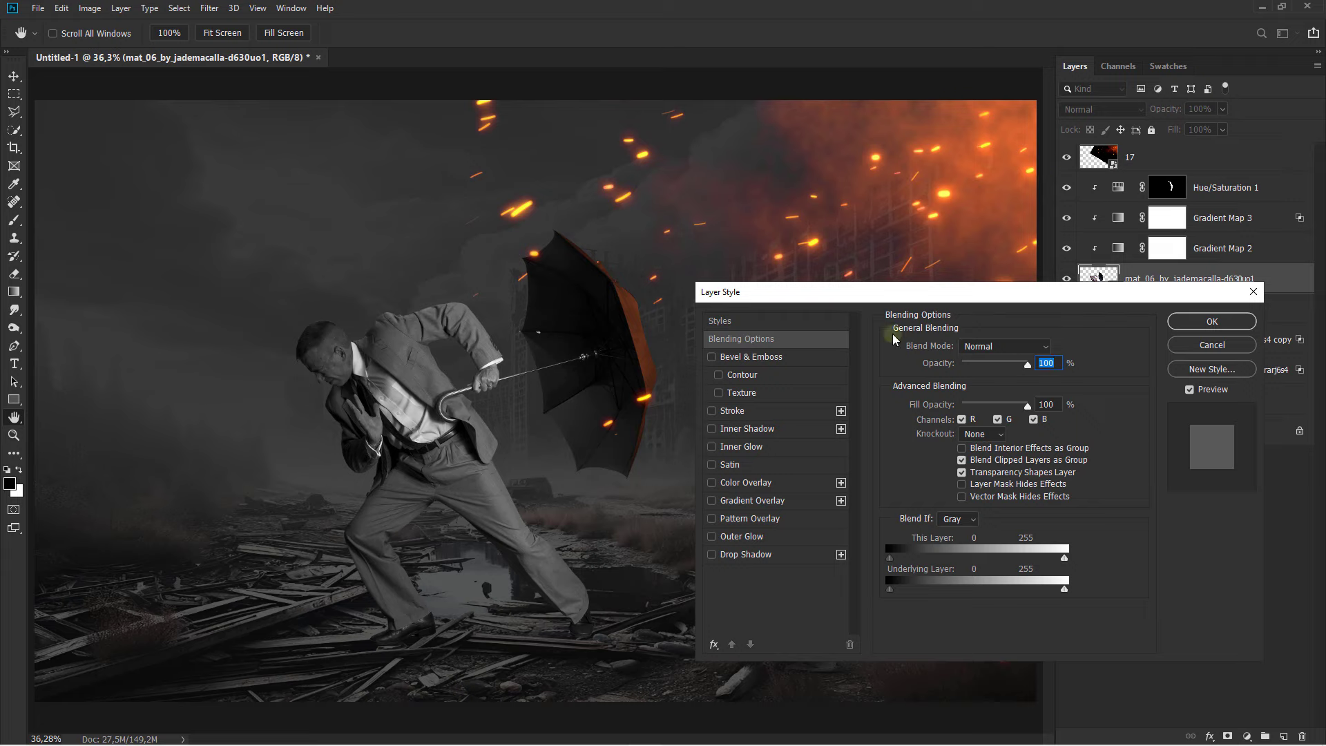
left_click(764, 433)
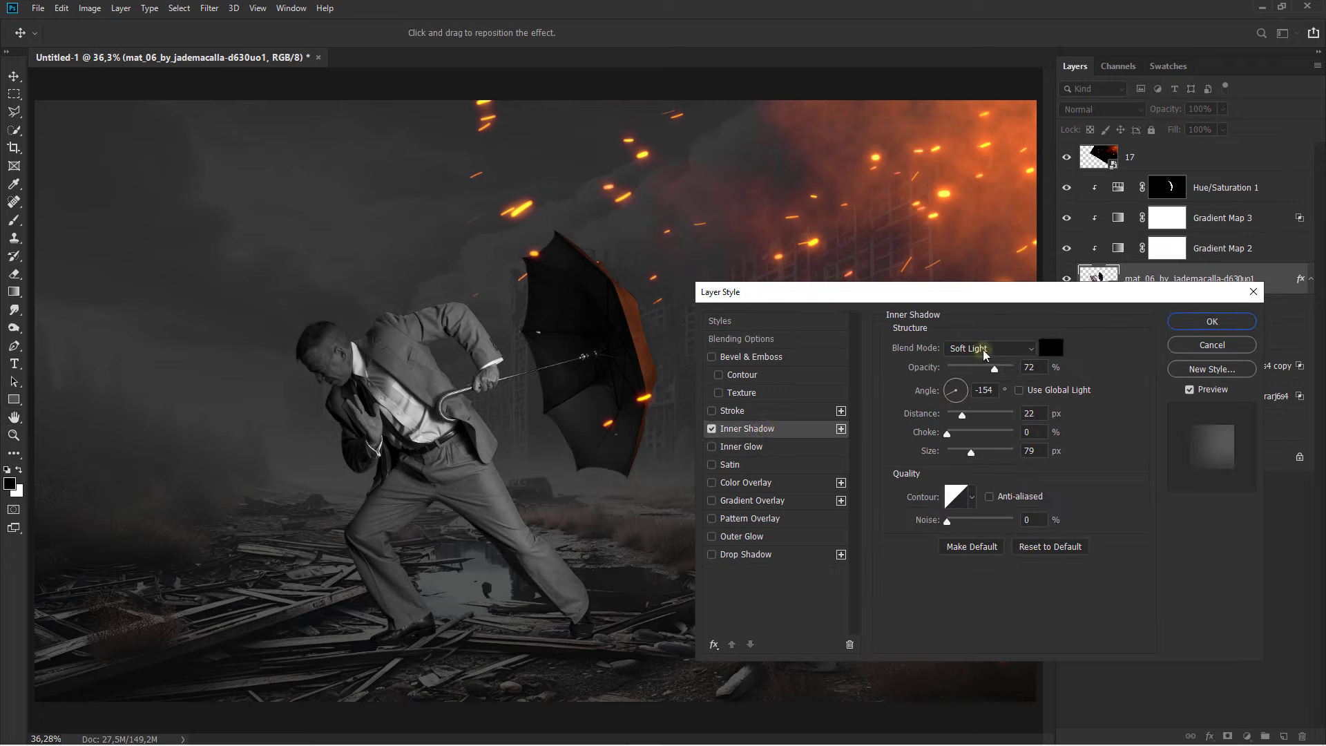
left_click(986, 353)
key("Escape")
left_click(1050, 348)
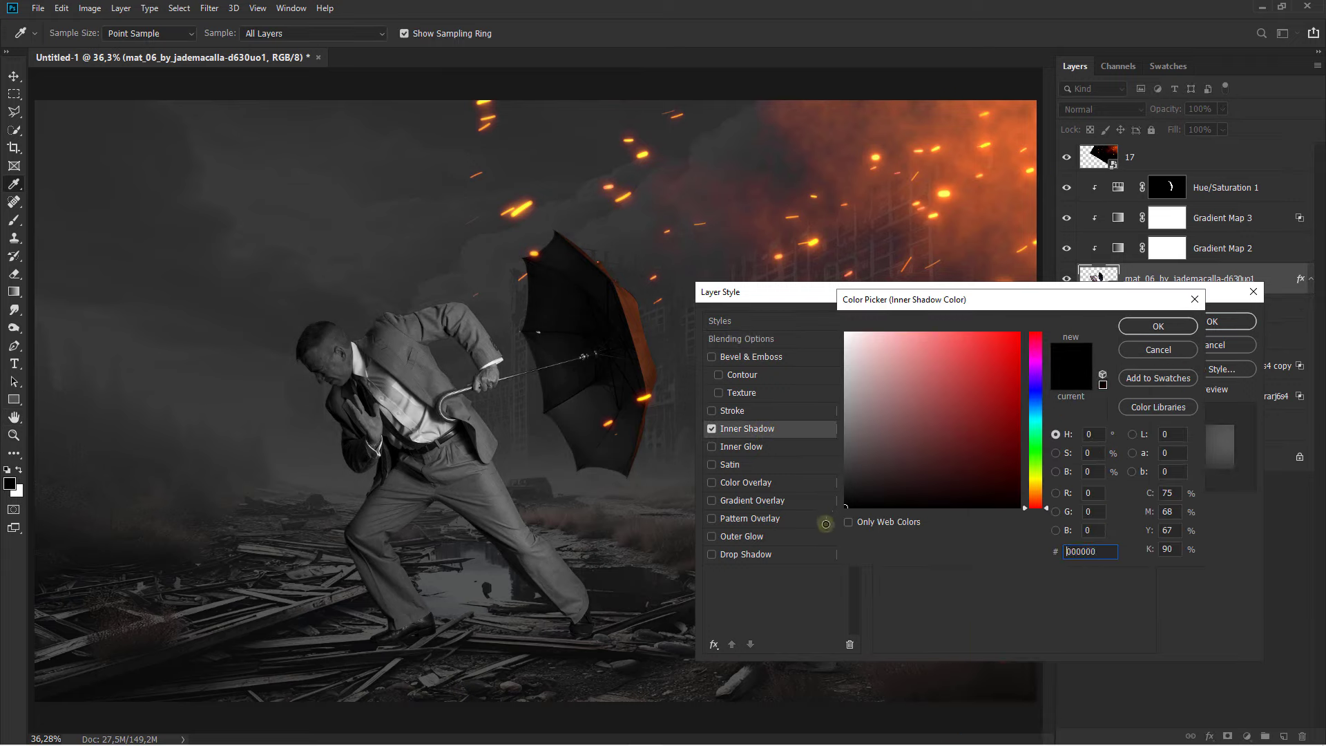
left_click(1174, 324)
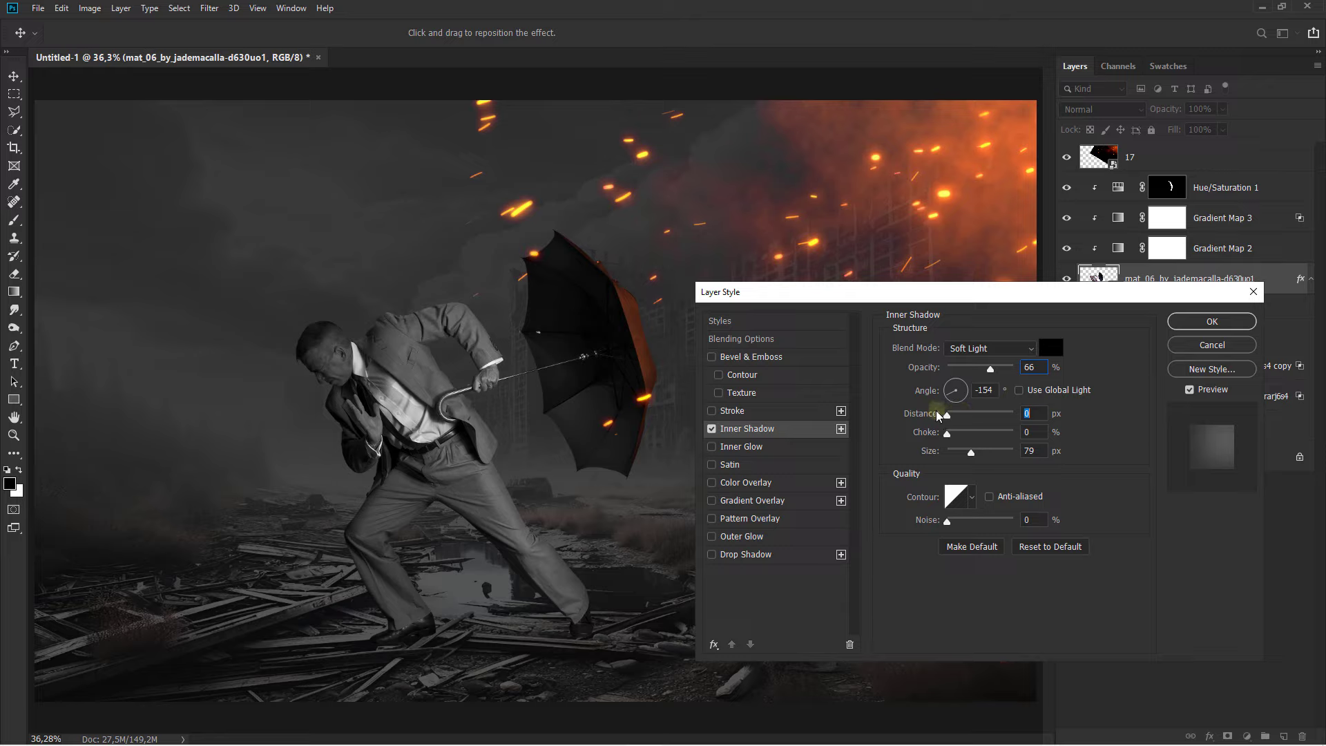
left_click_drag(956, 414, 945, 413)
Move the Inner Shadow to its own layer above the Hue/Saturation adjustment, with an inverted mask
left_click(1213, 322)
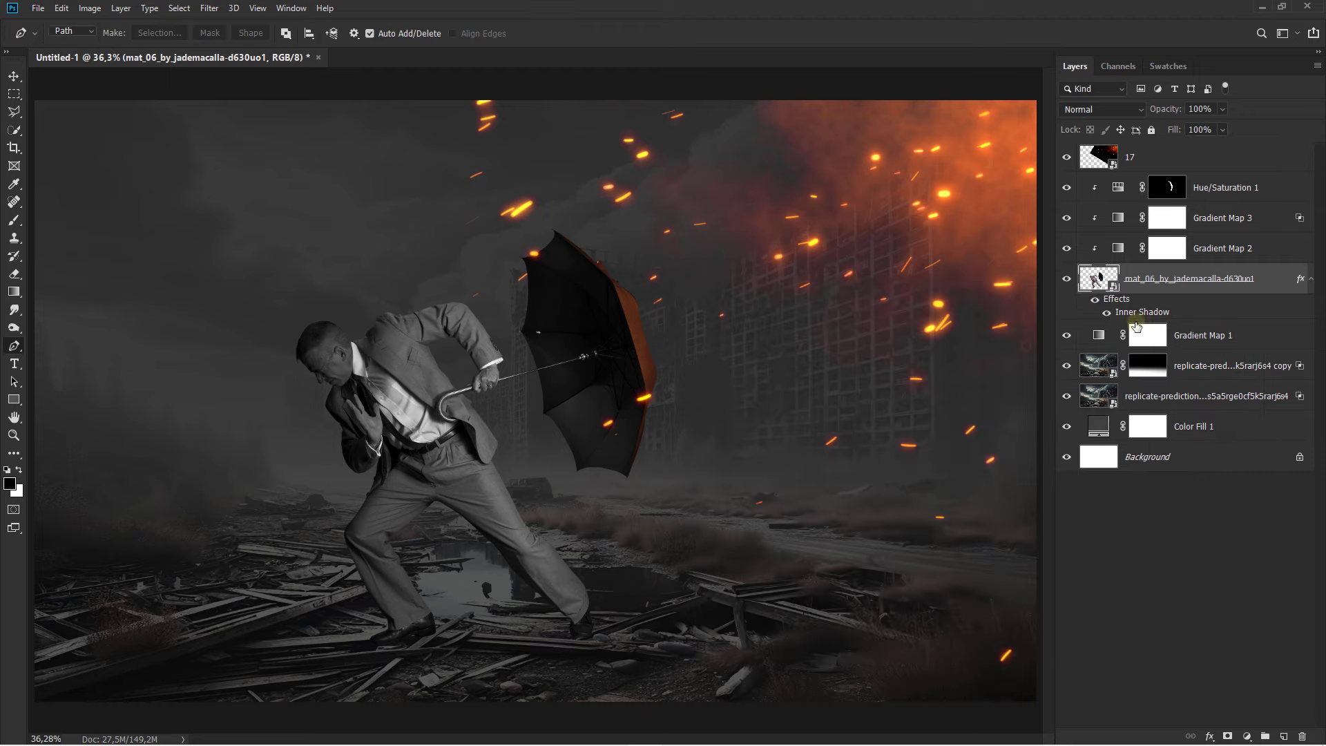
right_click(1137, 314)
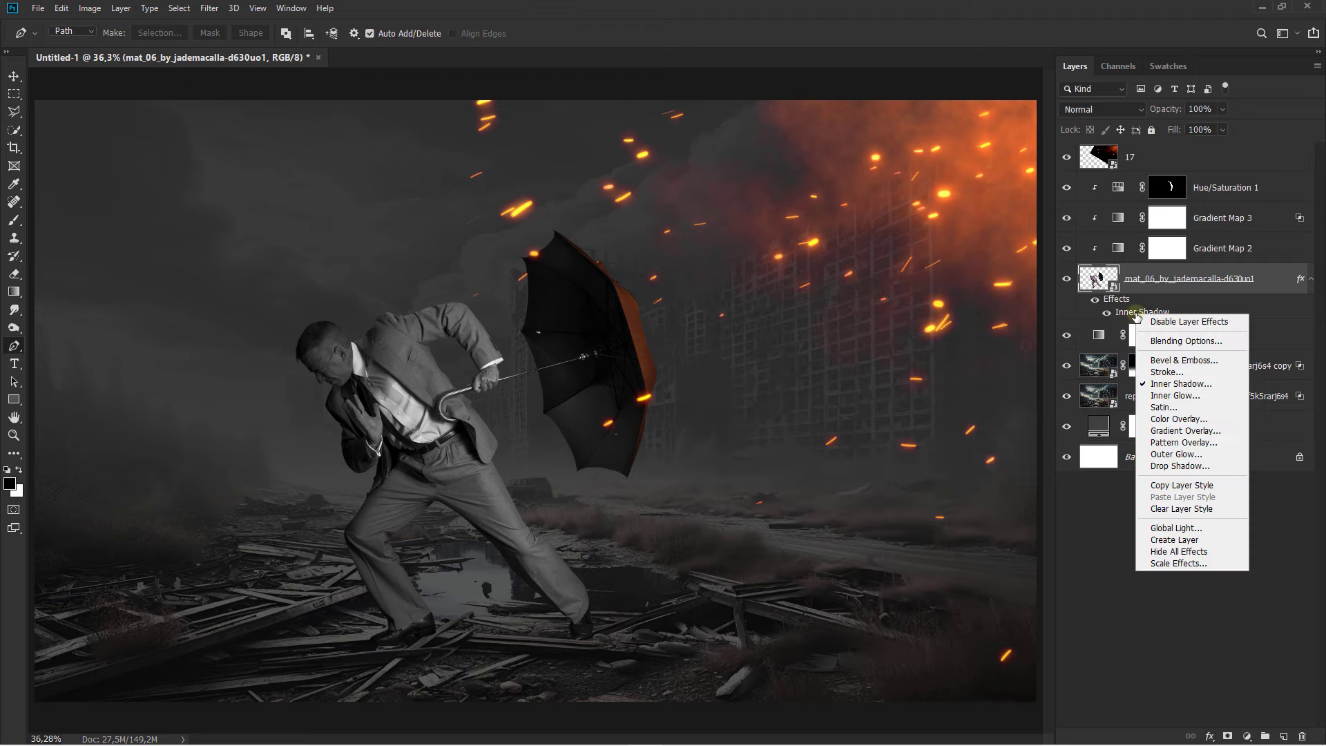
left_click(1171, 539)
left_click_drag(1176, 291, 1150, 185)
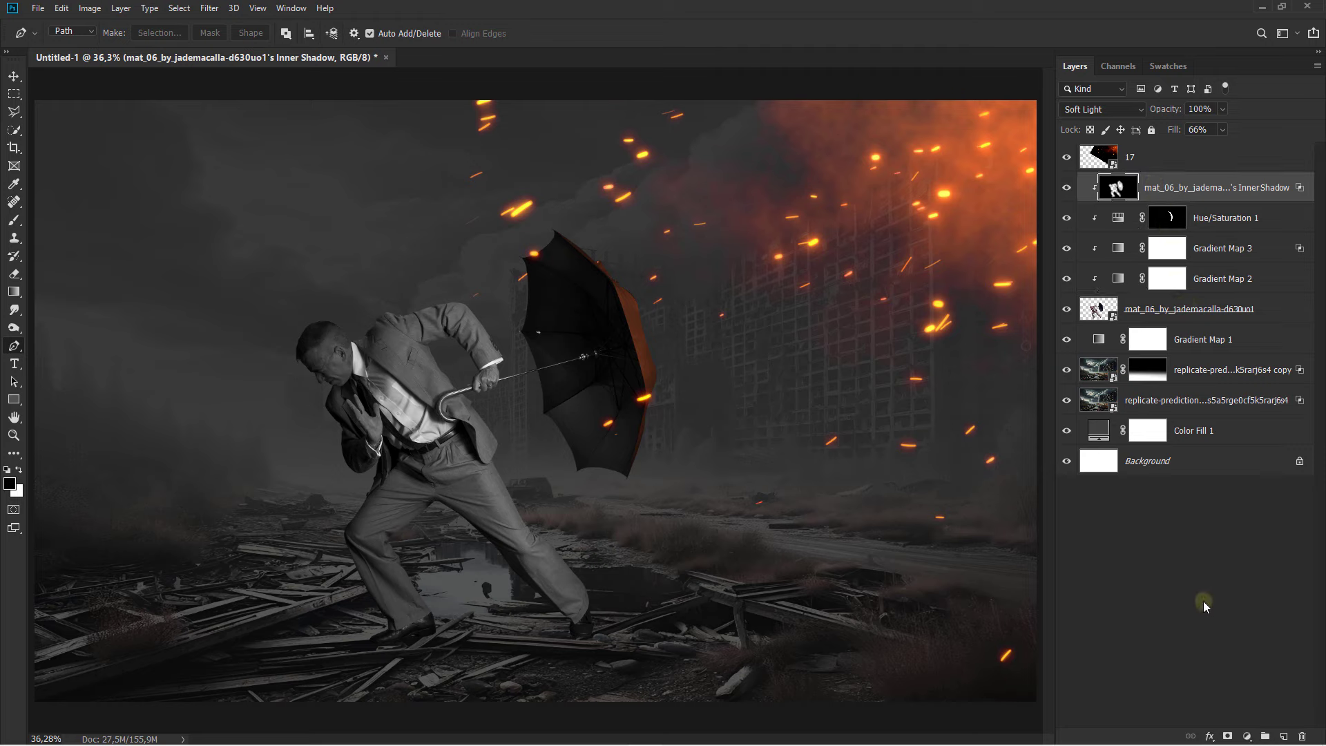
left_click(1227, 737)
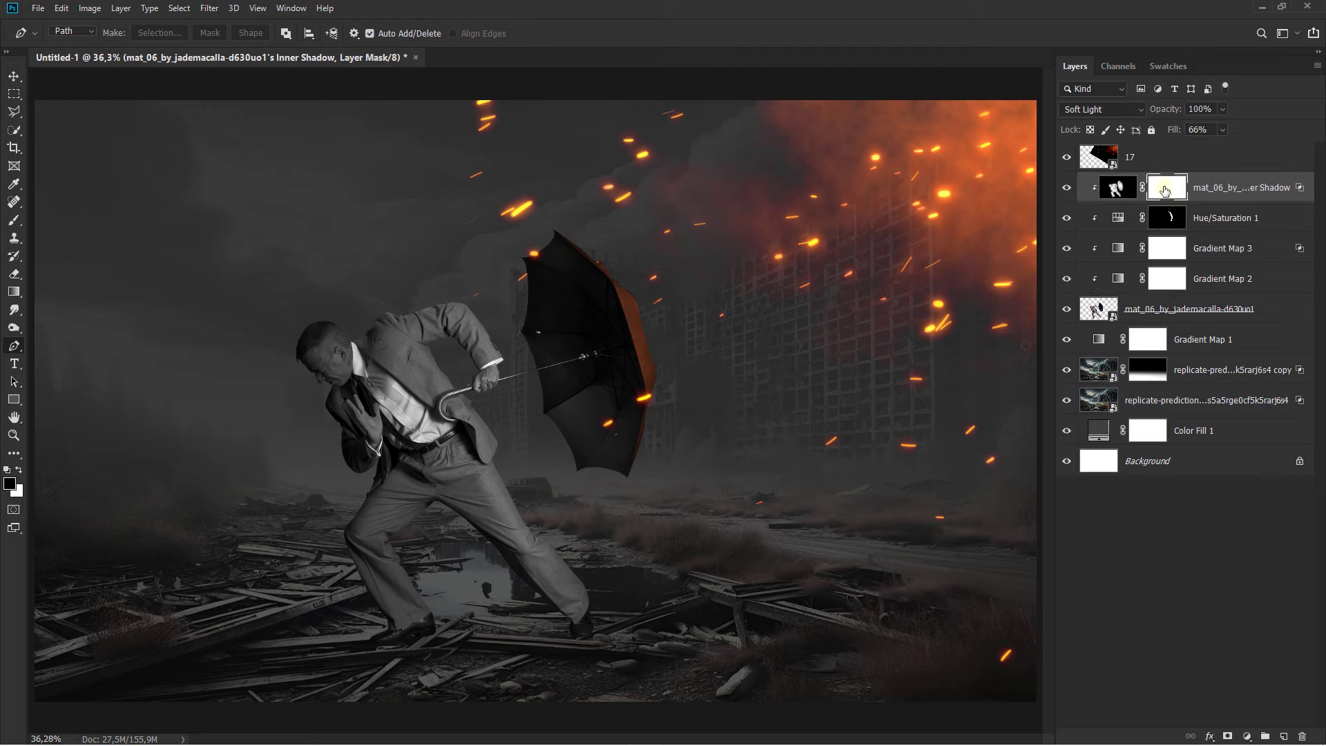
key("ctrl+i")
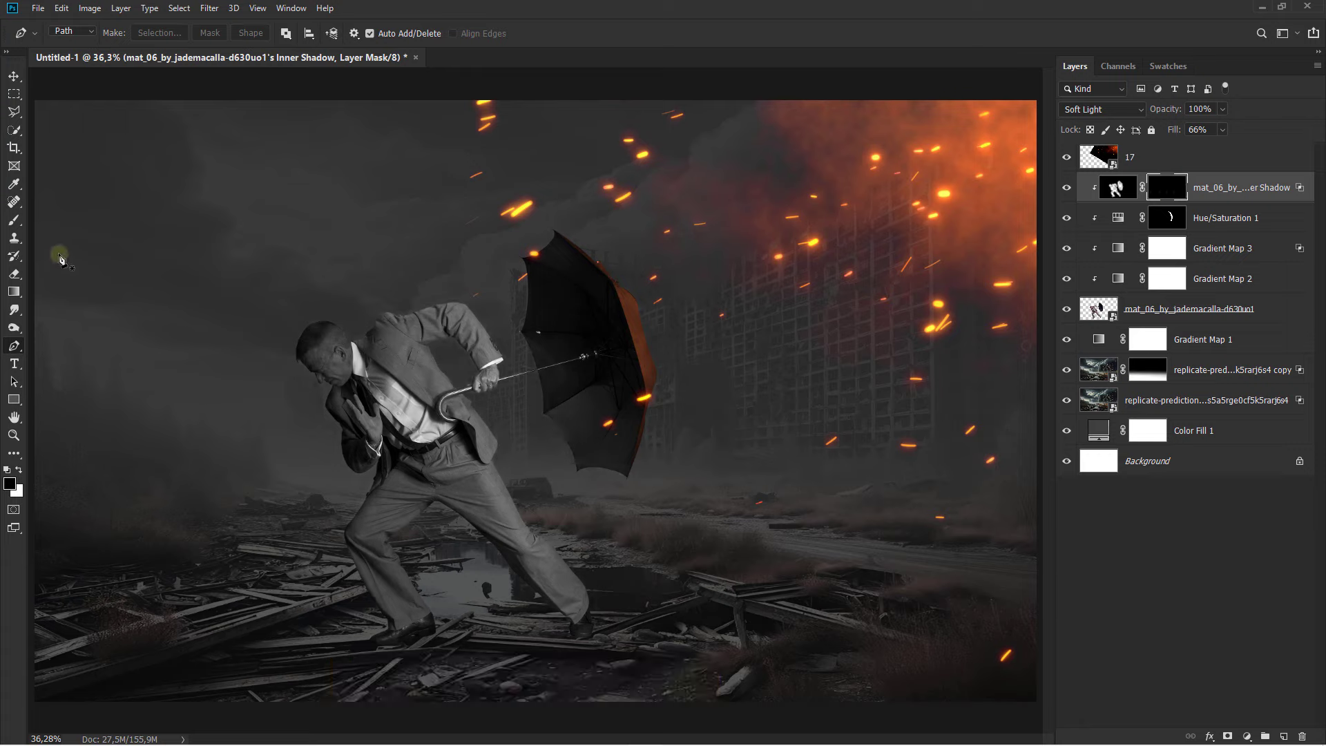
Set up a soft brush at 100% flow with white as the painting colour
right_click(14, 220)
left_click(53, 220)
left_click(417, 33)
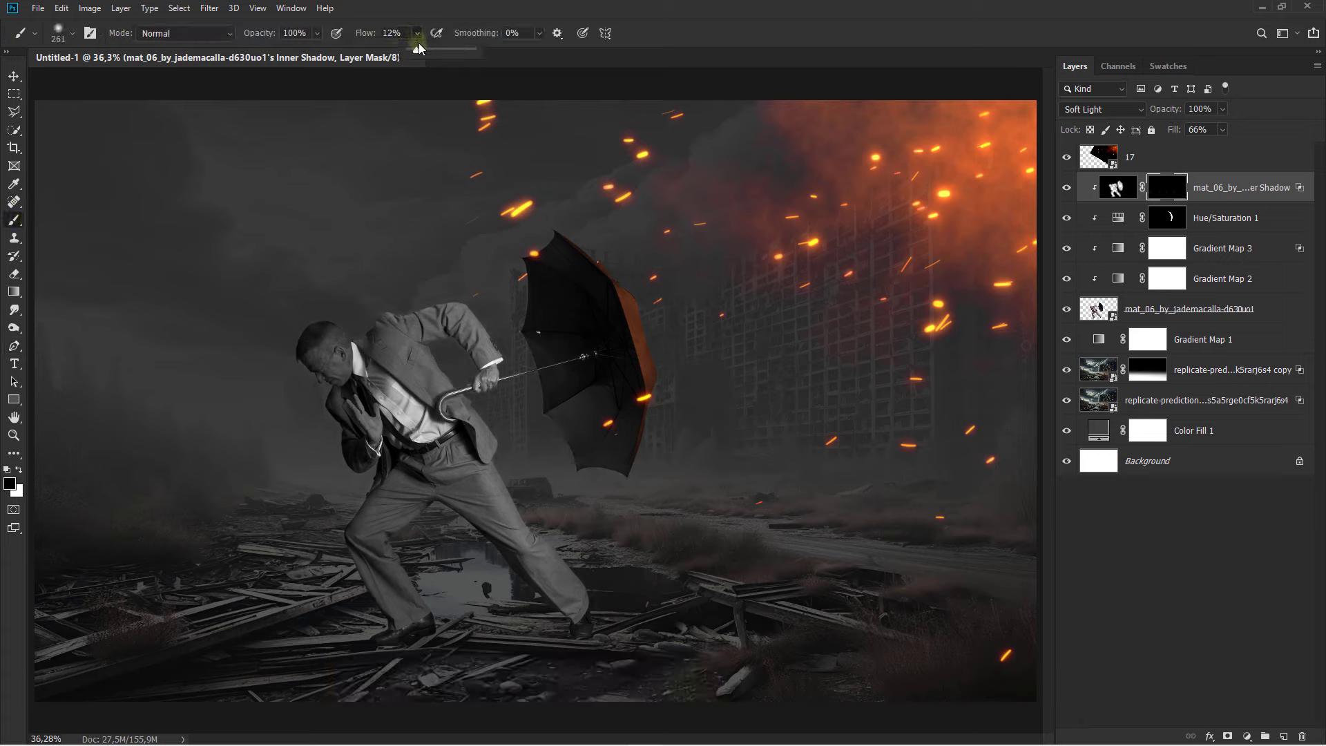
left_click_drag(469, 55, 492, 52)
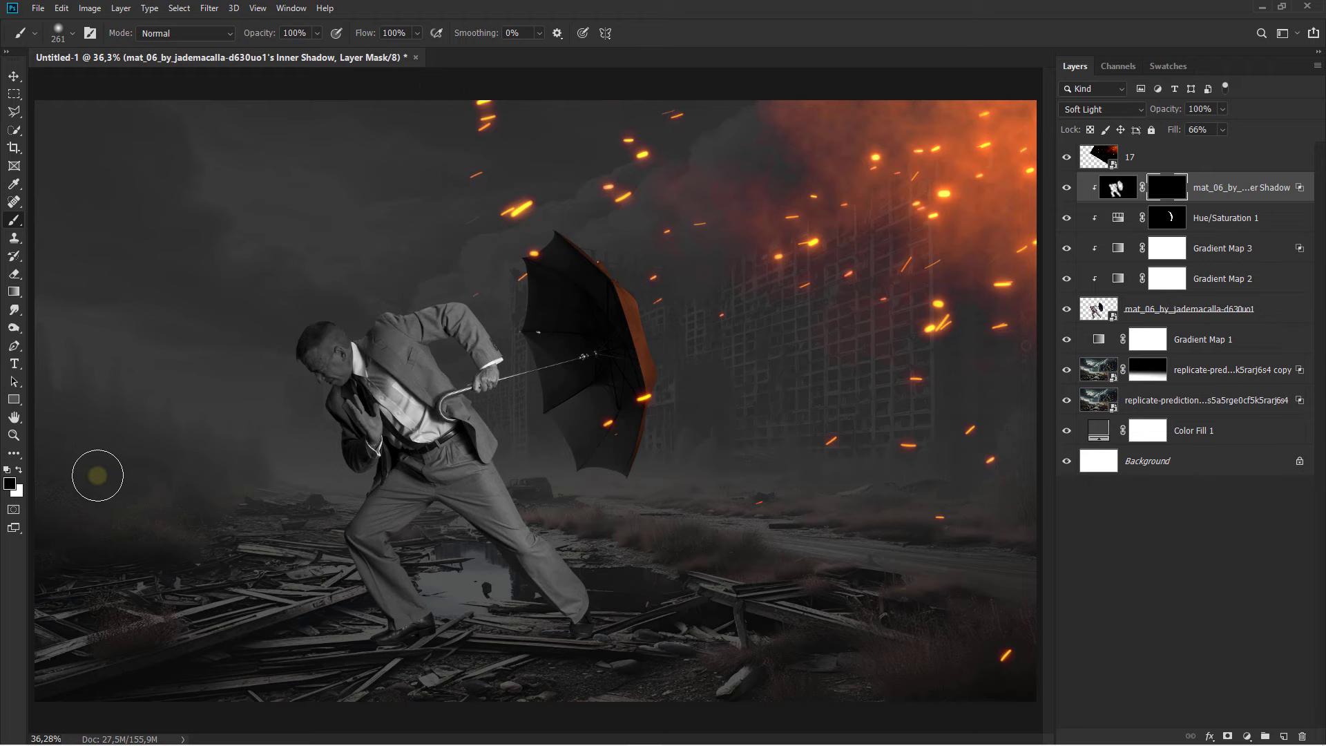
left_click(19, 471)
Paint the shadow back in along the face, chest, trouser leg and raised arm
scroll(355, 388, "up", 5)
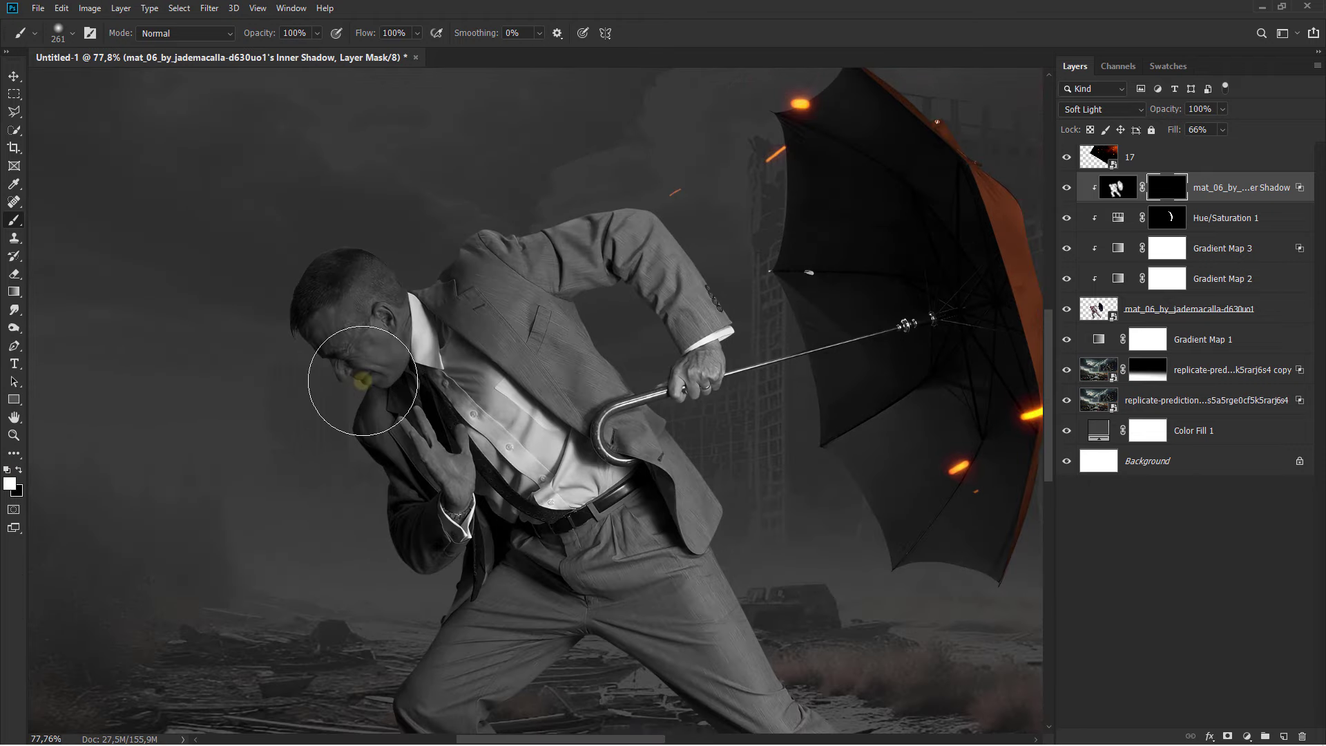
mouse_move(341, 383)
left_mouse_down()
mouse_move(455, 522)
mouse_move(400, 631)
mouse_move(476, 392)
left_mouse_up()
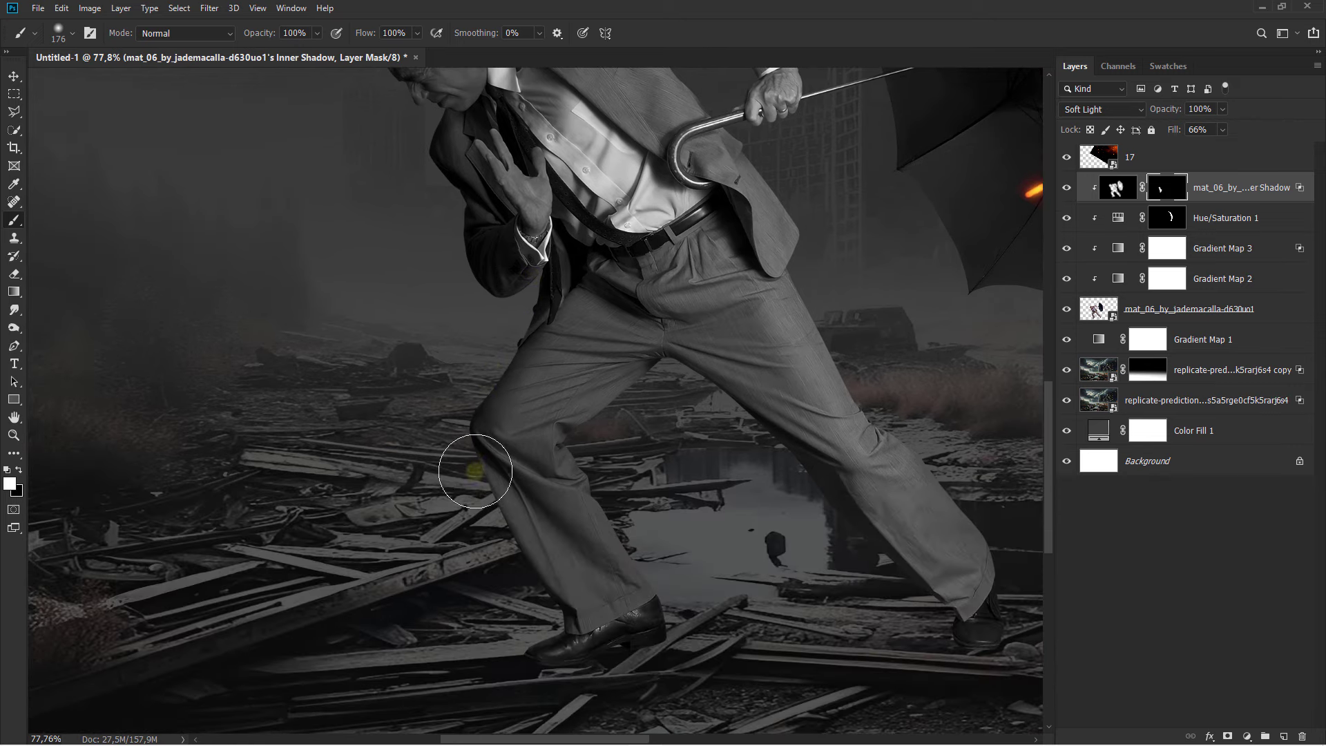
mouse_move(474, 465)
left_mouse_down()
mouse_move(542, 563)
mouse_move(527, 628)
left_mouse_up()
scroll(755, 636, "right", 5)
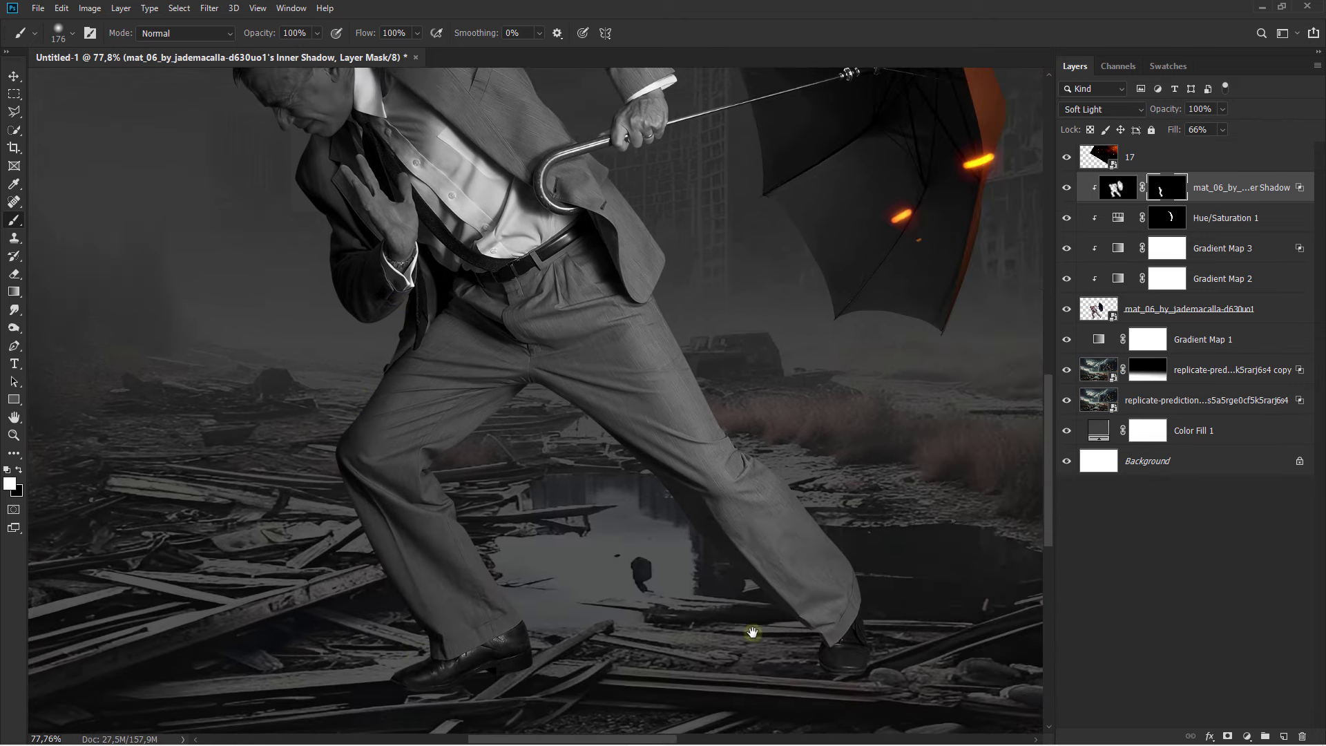
mouse_move(836, 662)
left_mouse_down()
mouse_move(534, 392)
mouse_move(453, 444)
mouse_move(438, 503)
mouse_move(524, 610)
mouse_move(626, 548)
left_mouse_up()
scroll(626, 548, "up", 5)
scroll(666, 400, "up", 4)
scroll(666, 400, "left", 2)
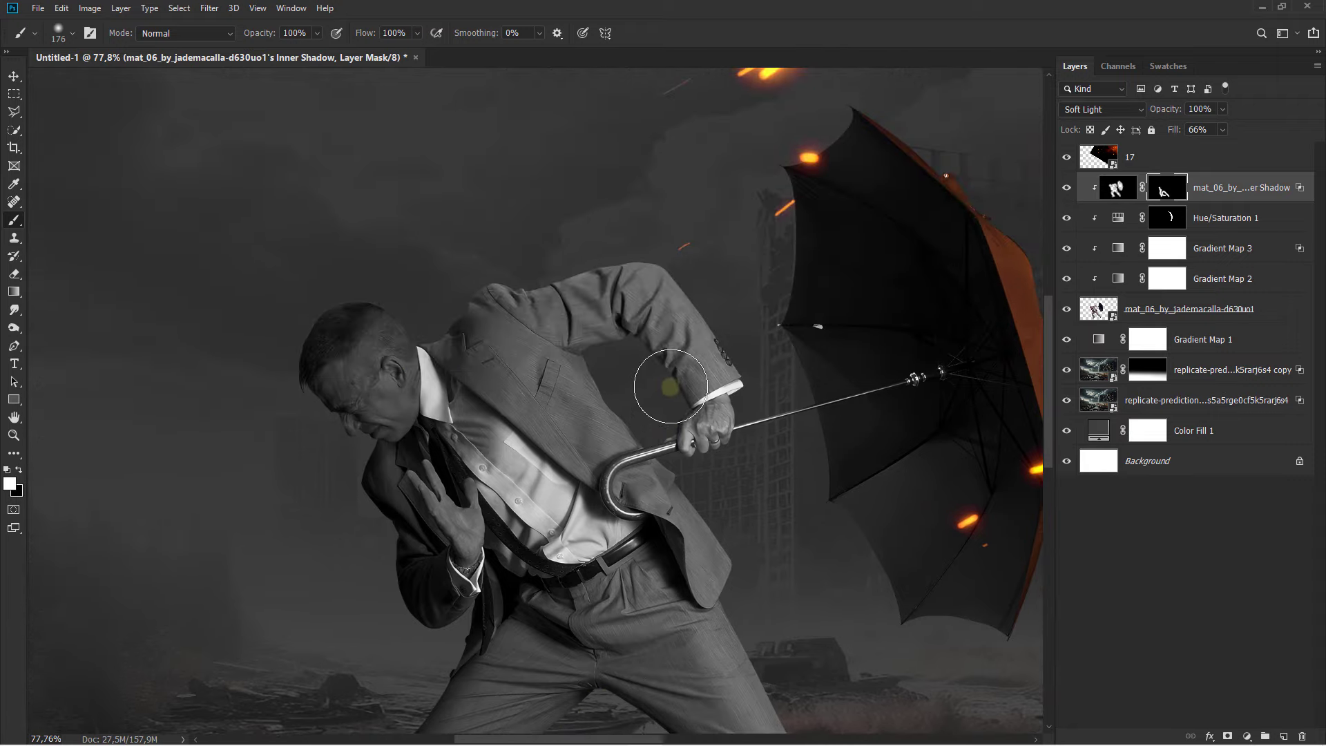
left_click_drag(541, 251, 444, 288)
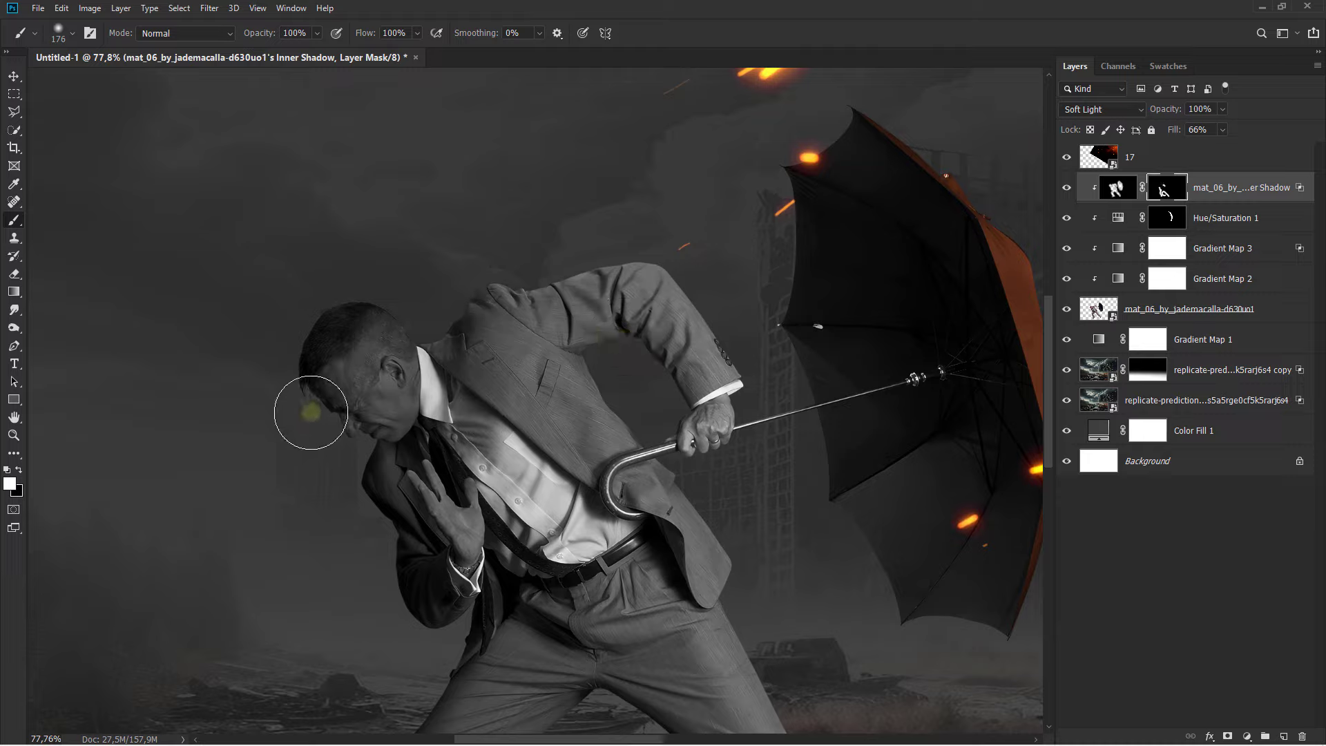
Switch to black and toggle the inner shadow on and off to compare the result
key("x")
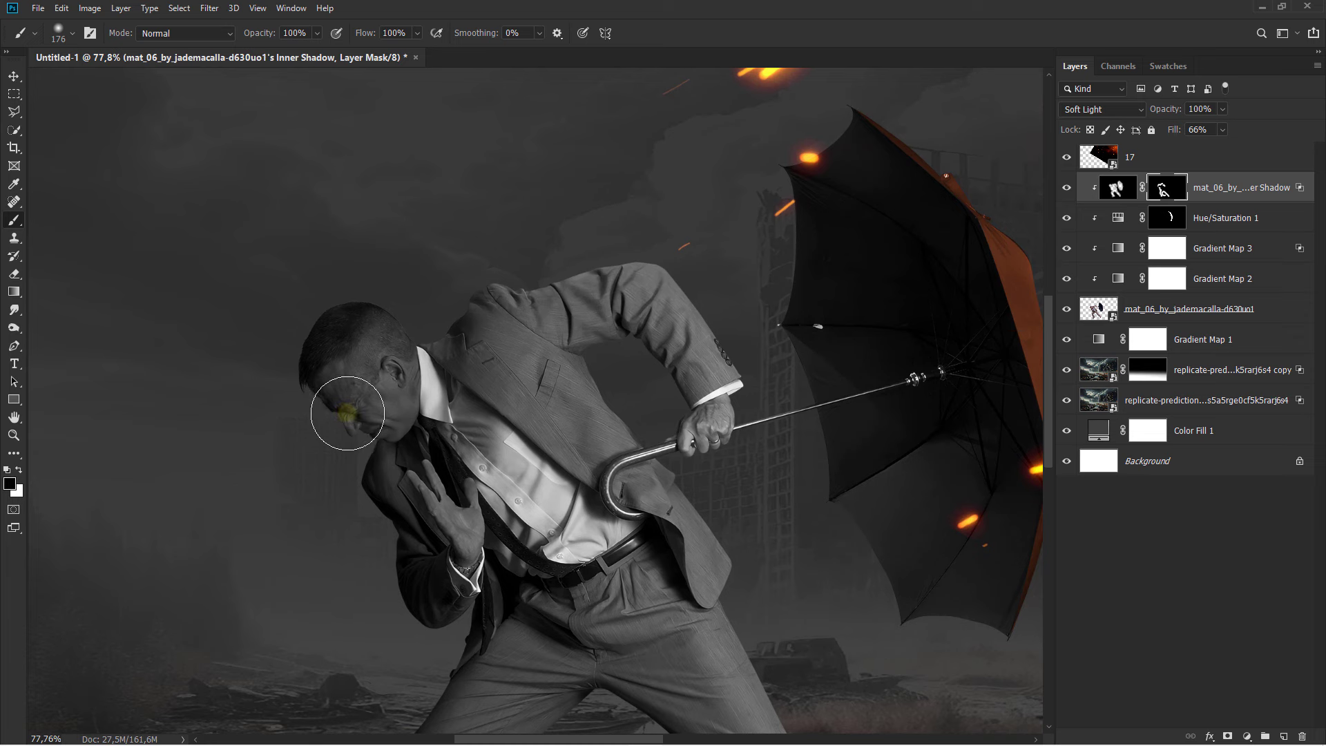
scroll(428, 360, "down", 2)
scroll(427, 360, "down", 2)
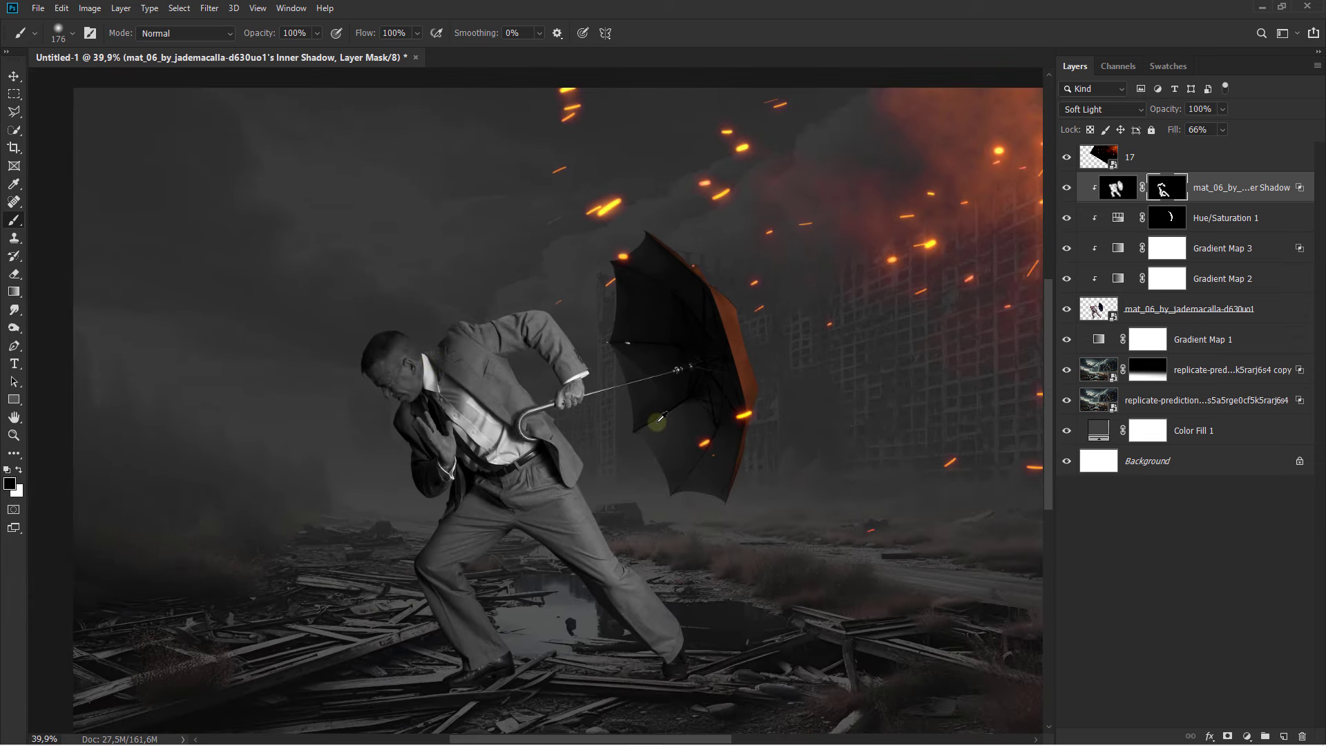
scroll(659, 418, "down", 1)
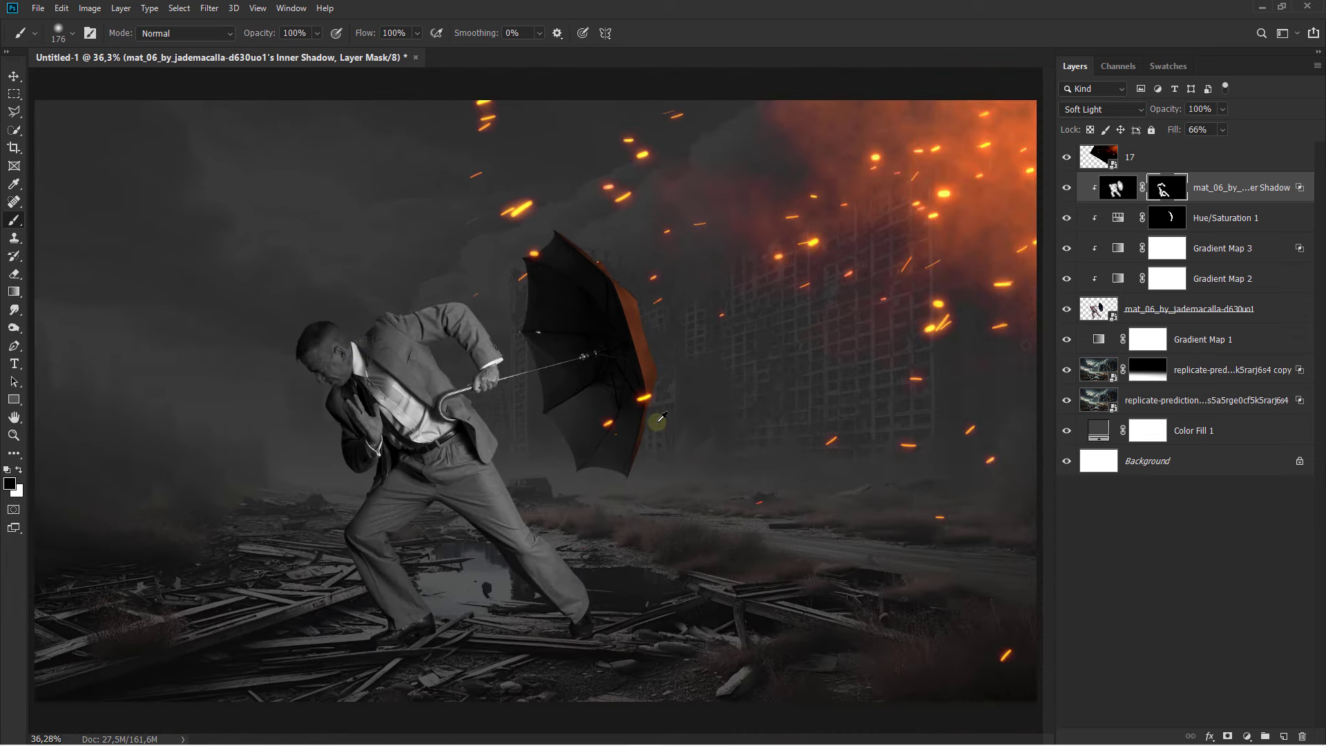
left_click(1065, 187)
key("ctrl+2")
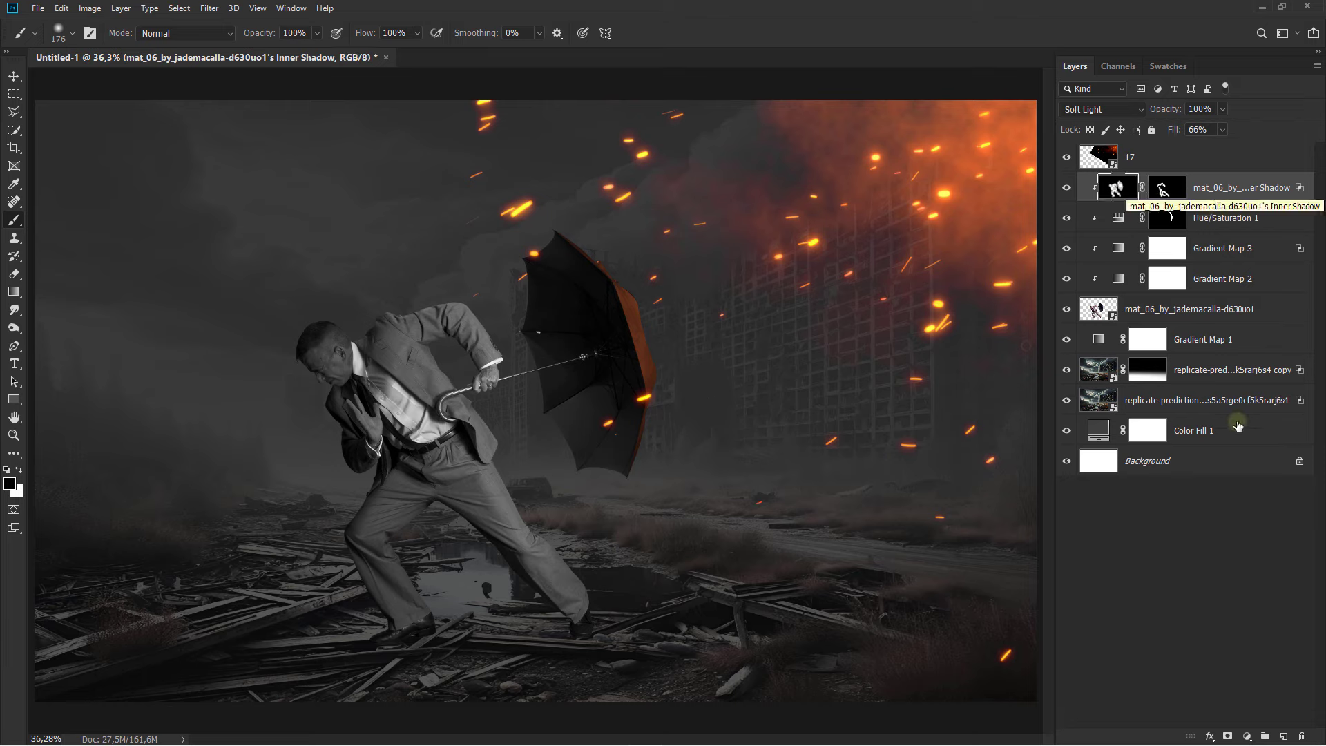
Add a clipped Hue/Saturation colorize (Hue 17, Saturation 57, Lightness +15) with its mask inverted
left_click(1248, 736)
left_click(1237, 601)
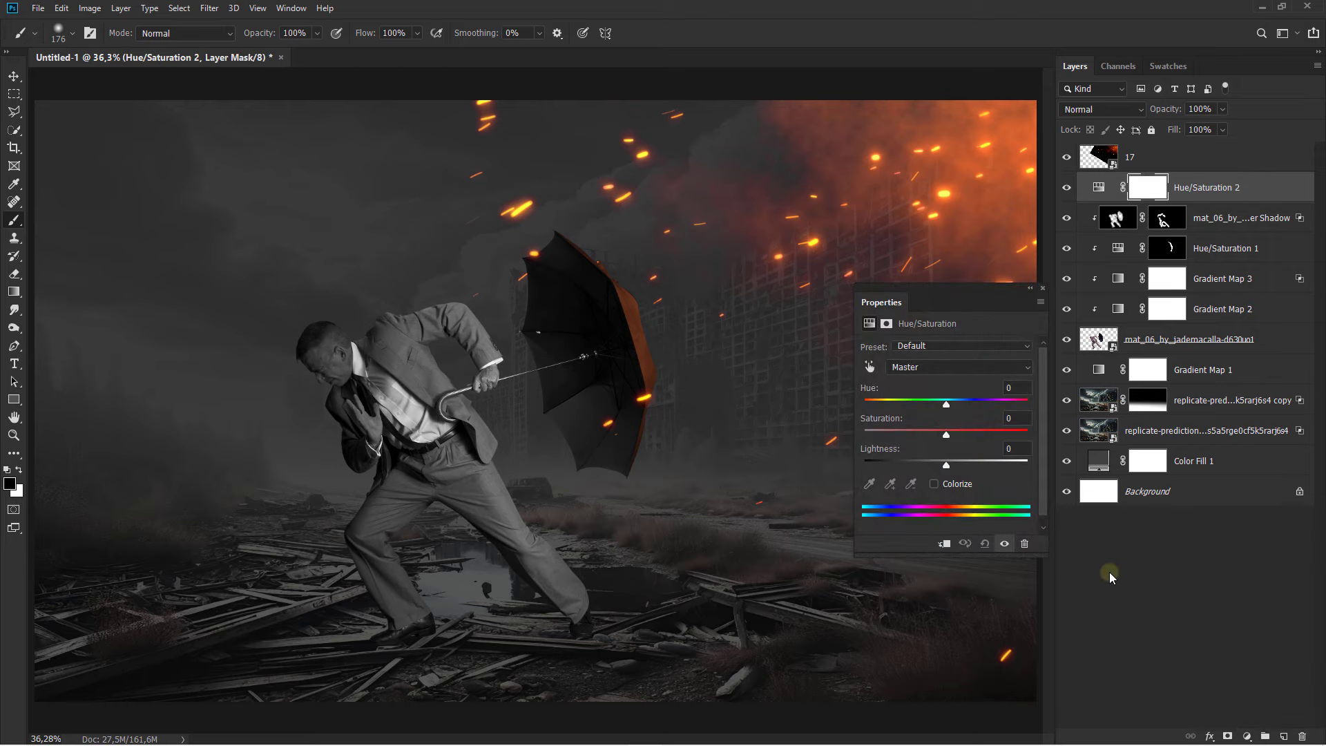
left_click(946, 544)
left_click(934, 484)
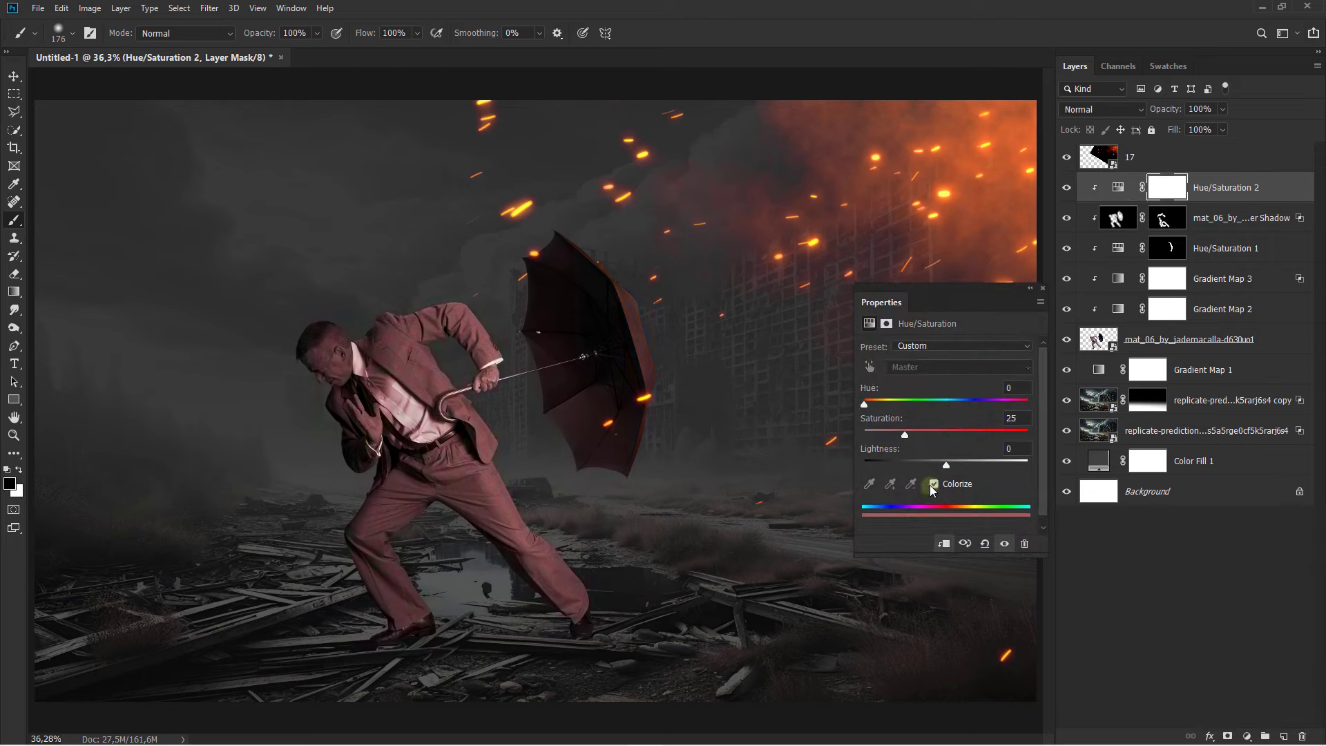
left_click_drag(946, 464, 953, 464)
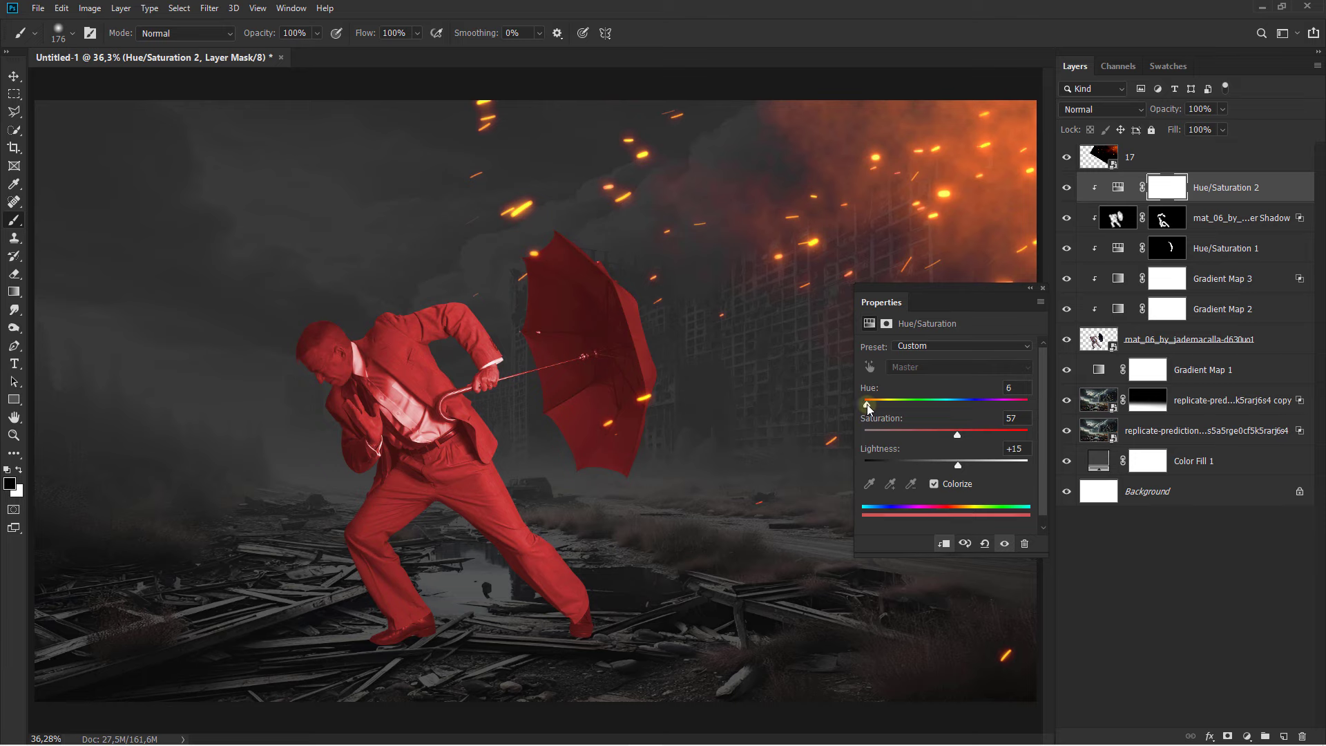
left_click_drag(869, 408, 874, 409)
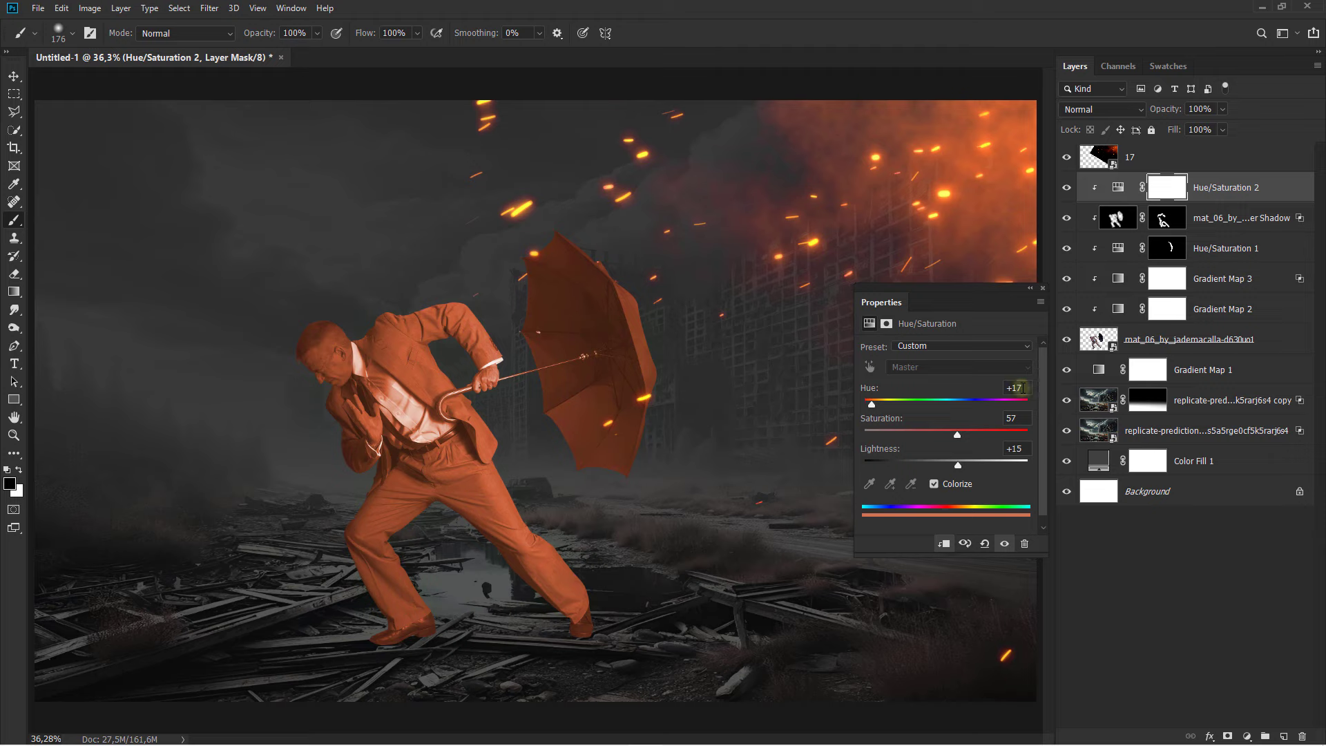
left_click(1043, 290)
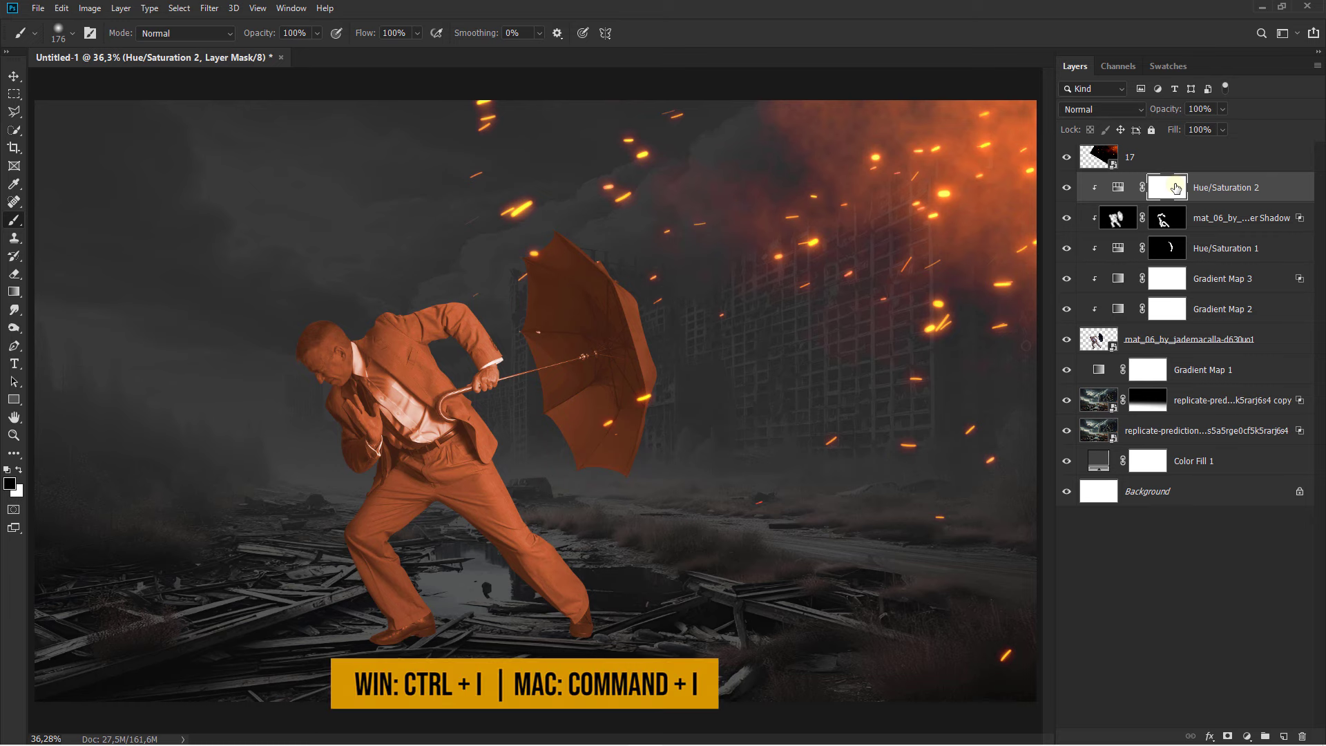
key("ctrl+i")
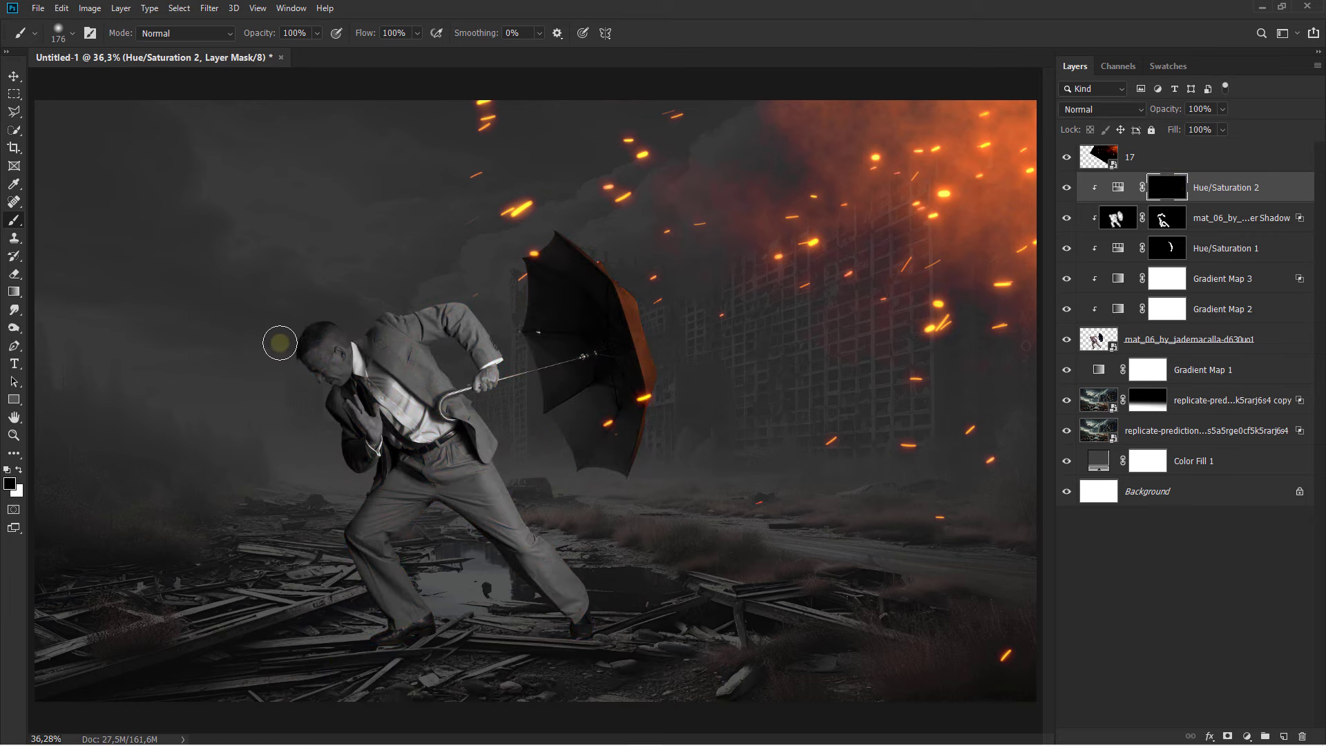
Prepare a soft white brush at low opacity and flow for the tint mask
left_click(20, 471)
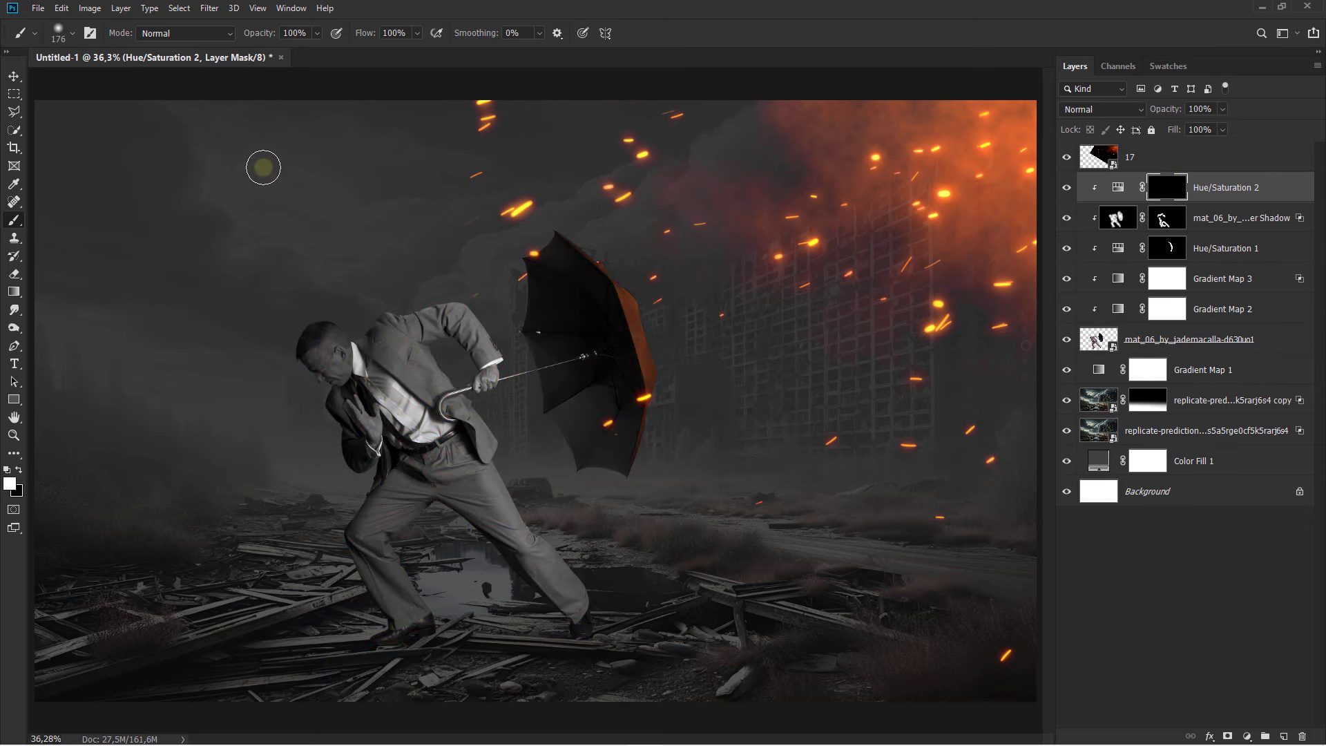
left_click(316, 33)
right_click(23, 220)
left_click(72, 218)
left_click(417, 33)
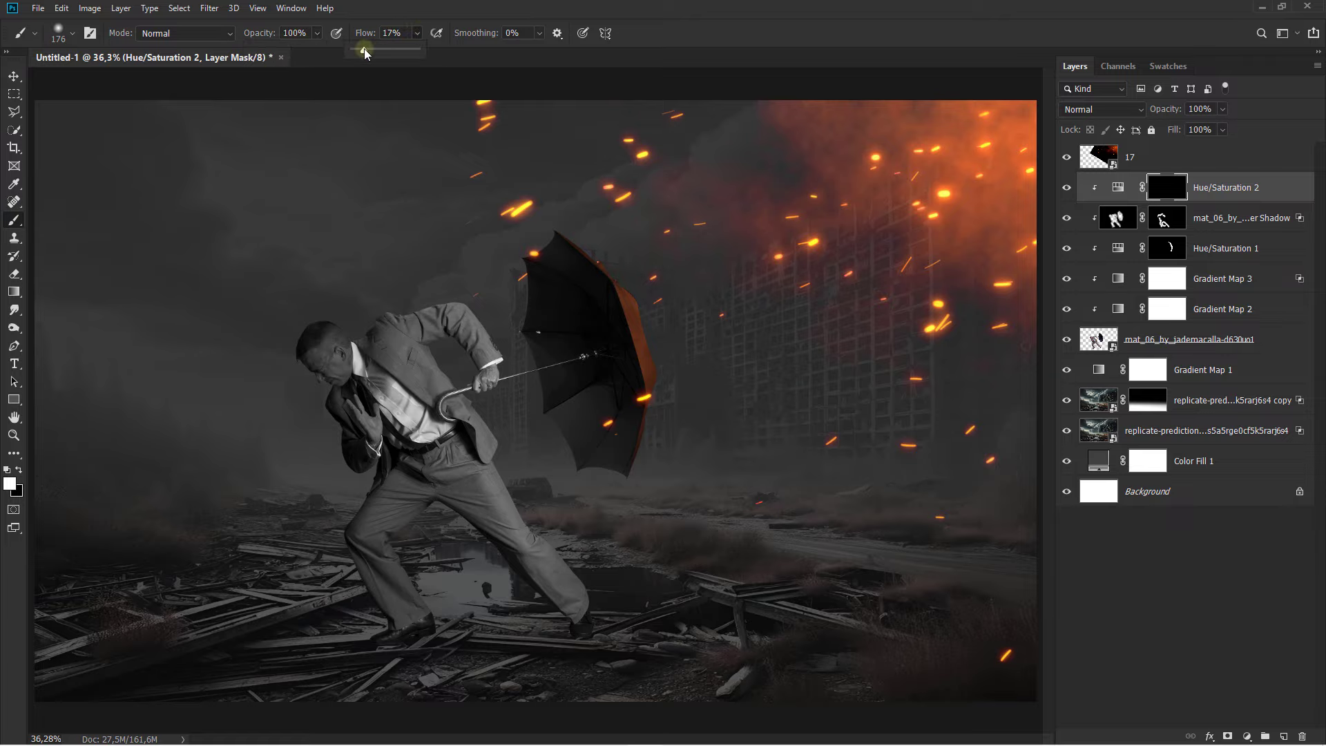
Paint the orange tint over the back and crown of the head, shoulder and sleeve
scroll(373, 322, "up", 5)
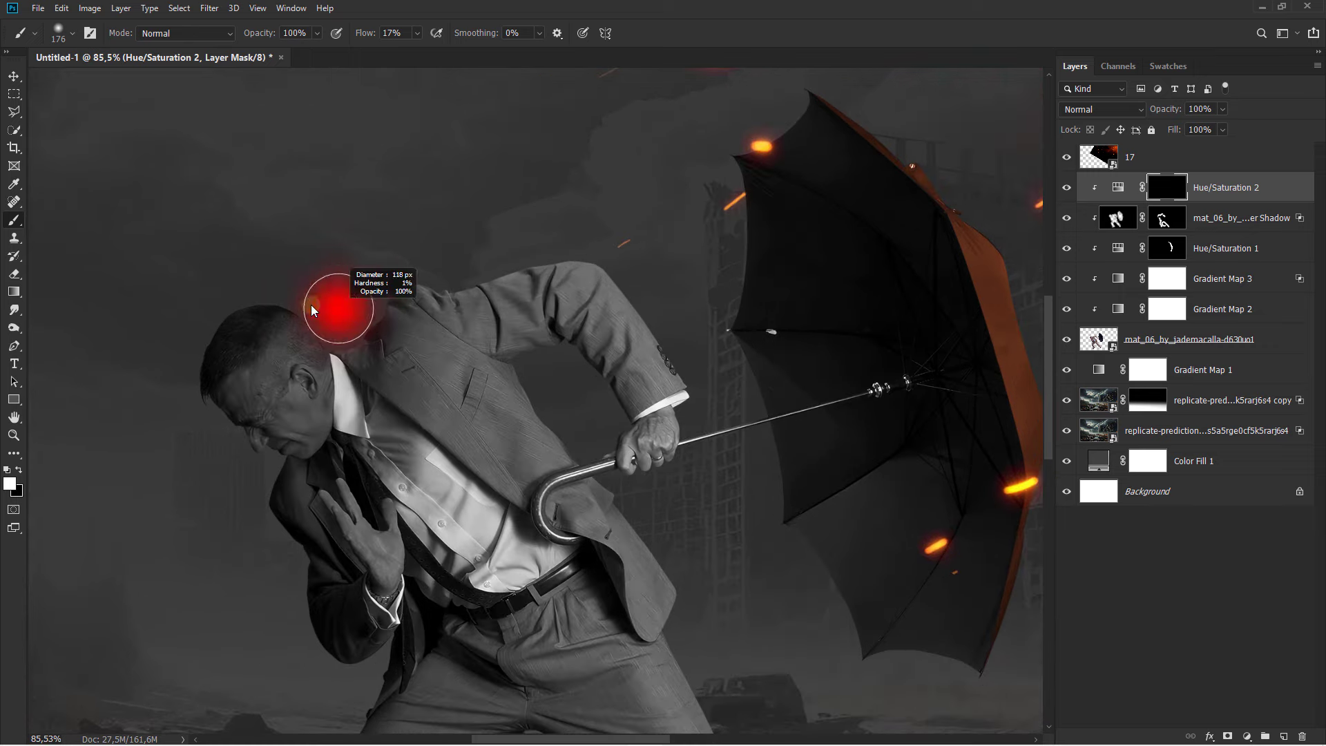
scroll(311, 304, "up", 6)
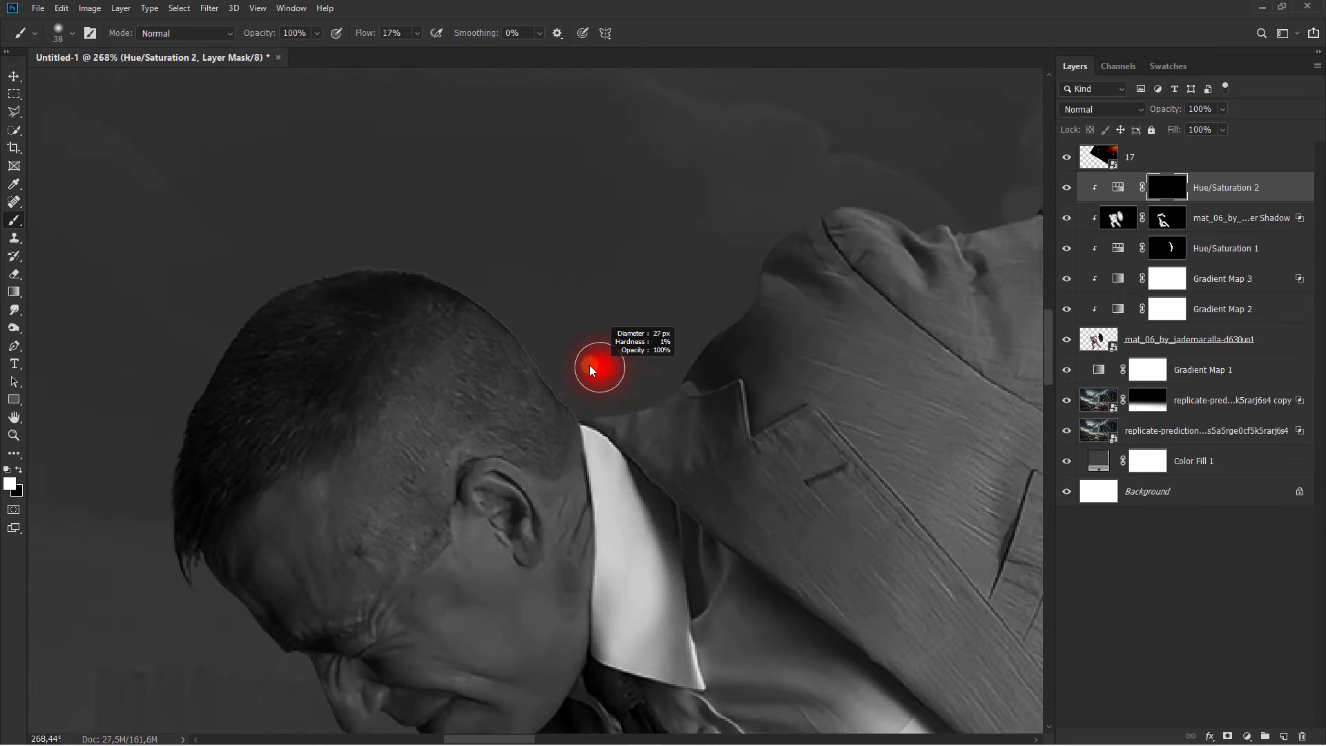
left_click_drag(579, 413, 426, 273)
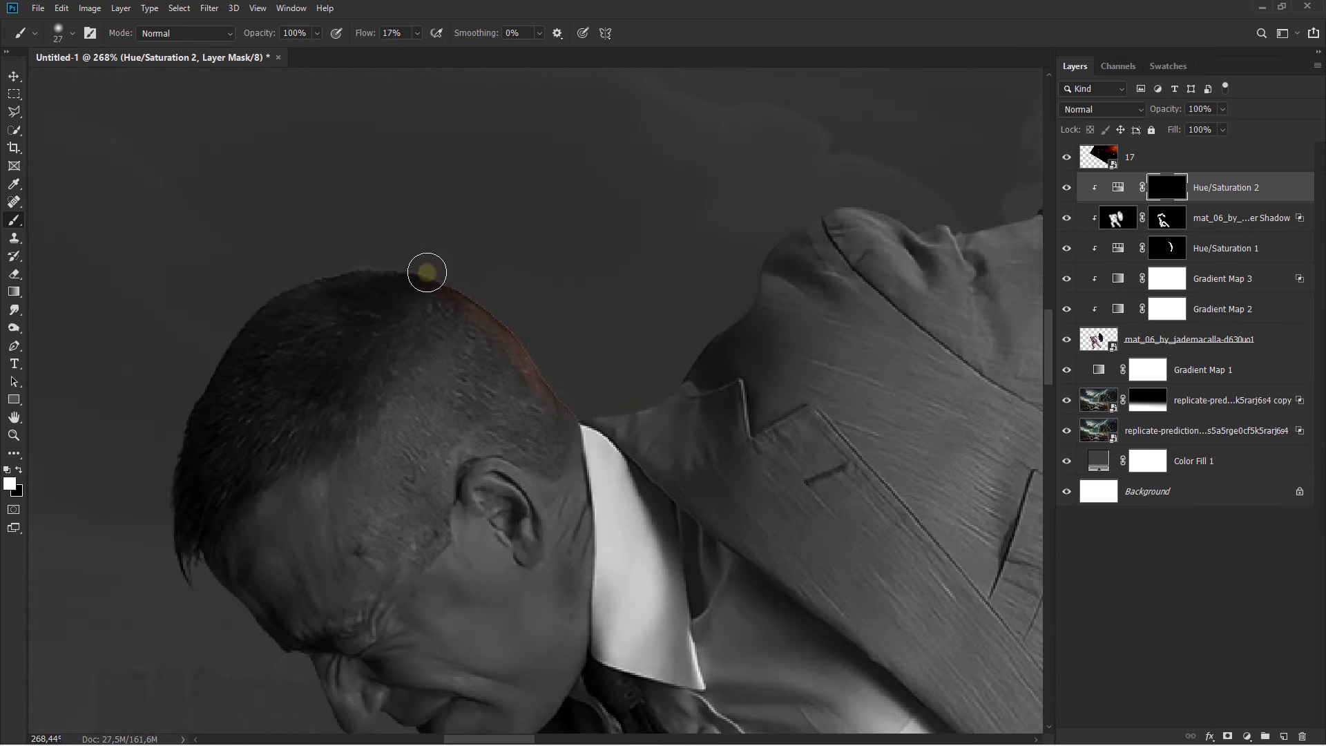
scroll(205, 264, "down", 2)
mouse_move(316, 254)
left_mouse_down()
mouse_move(460, 292)
mouse_move(722, 206)
mouse_move(460, 332)
left_mouse_up()
key("bracketleft")
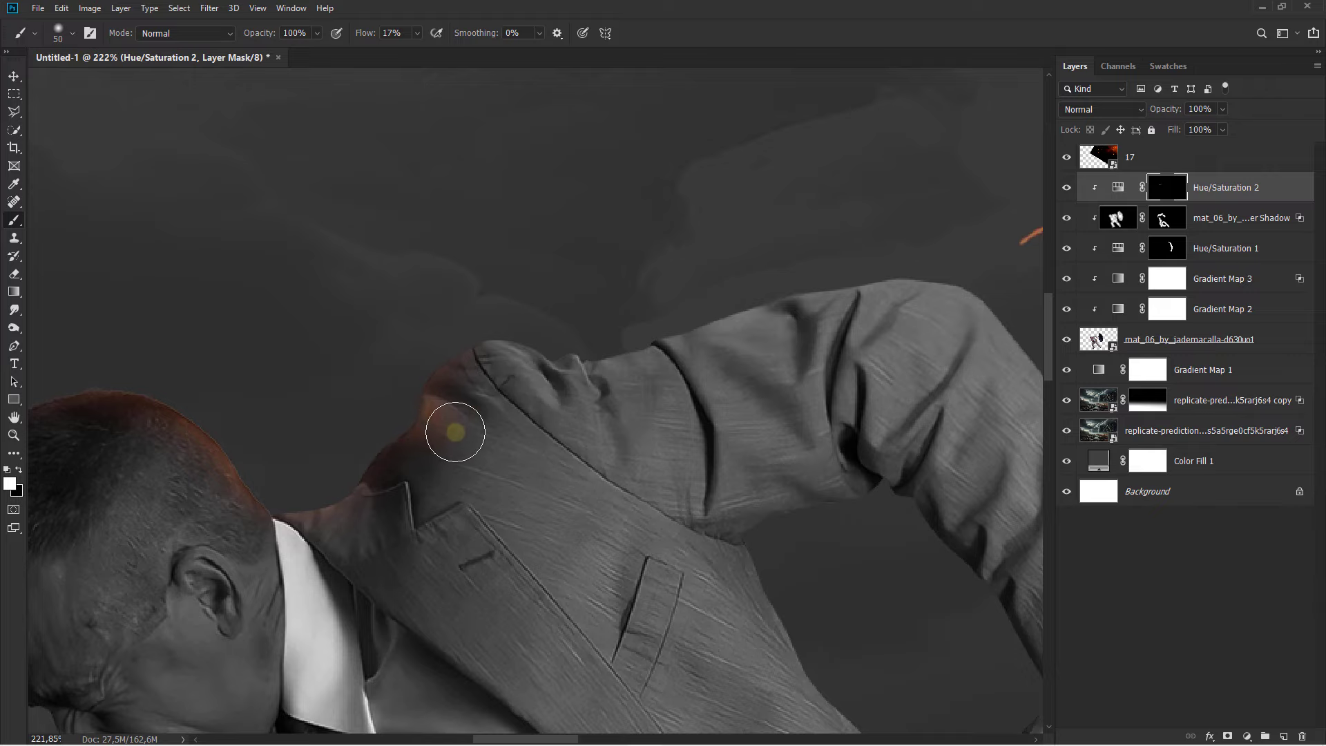
mouse_move(455, 432)
left_mouse_down()
mouse_move(587, 380)
mouse_move(684, 432)
left_mouse_up()
left_click_drag(700, 344, 596, 399)
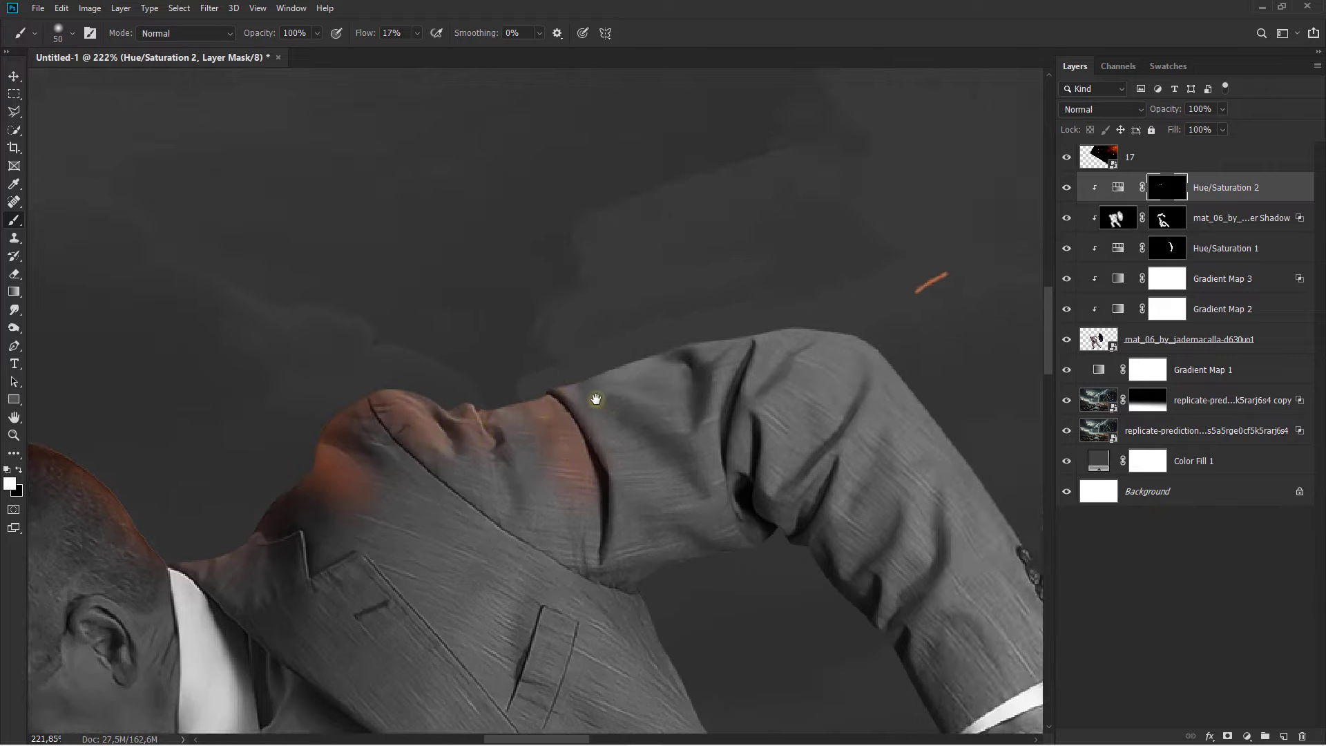
mouse_move(477, 404)
left_mouse_down()
mouse_move(643, 468)
mouse_move(601, 367)
mouse_move(670, 388)
mouse_move(690, 346)
mouse_move(759, 336)
mouse_move(518, 303)
mouse_move(533, 364)
mouse_move(488, 435)
mouse_move(564, 337)
left_mouse_up()
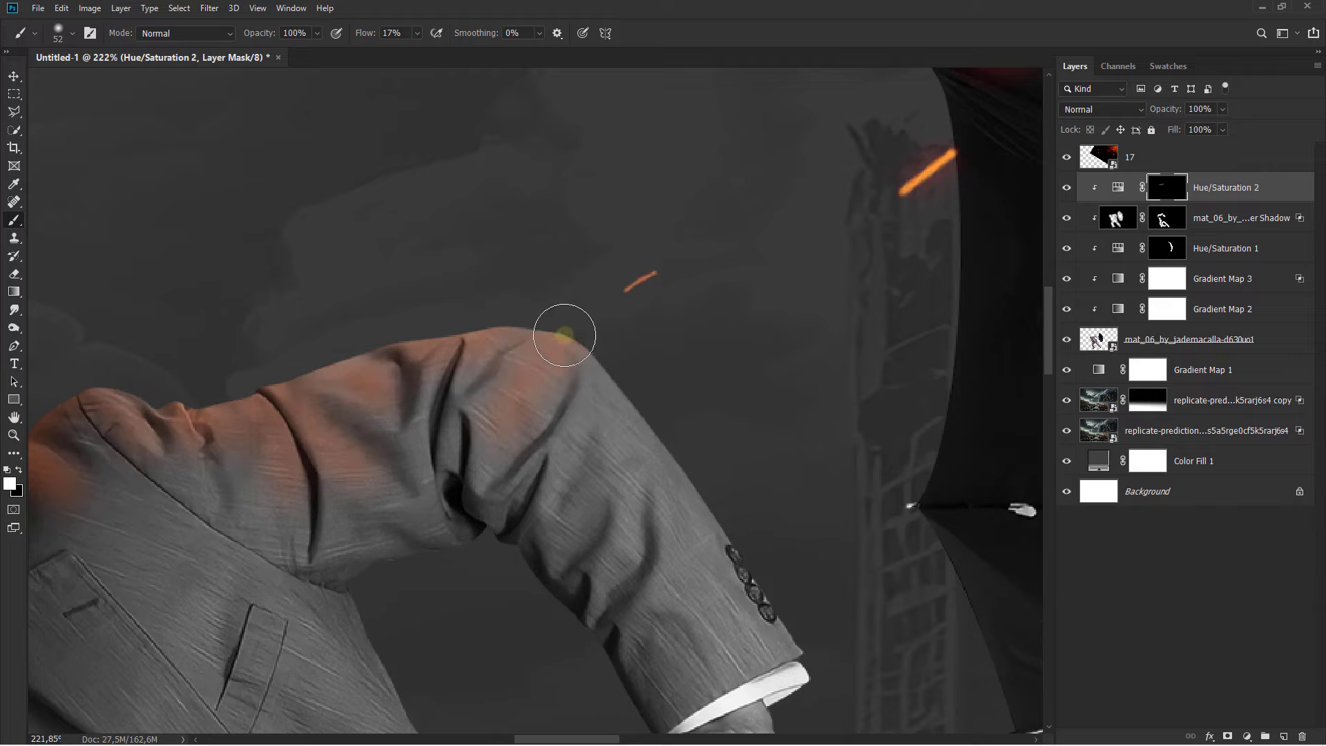
Spread the tint down the forearm to the cuff, along the upper sleeve and head
scroll(601, 429, "down", 3)
scroll(621, 385, "up", 2)
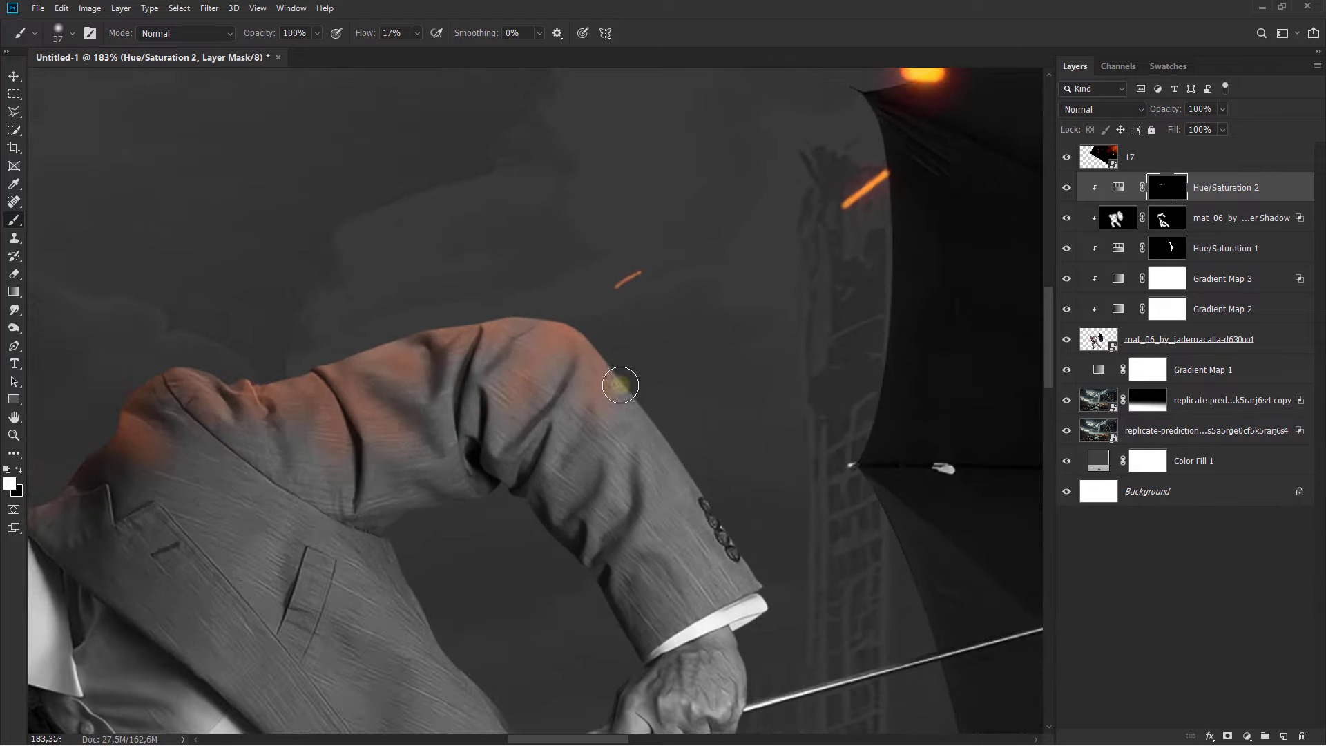
mouse_move(620, 385)
left_mouse_down()
mouse_move(666, 453)
mouse_move(656, 504)
mouse_move(760, 592)
left_mouse_up()
scroll(756, 577, "down", 4)
scroll(563, 379, "up", 3)
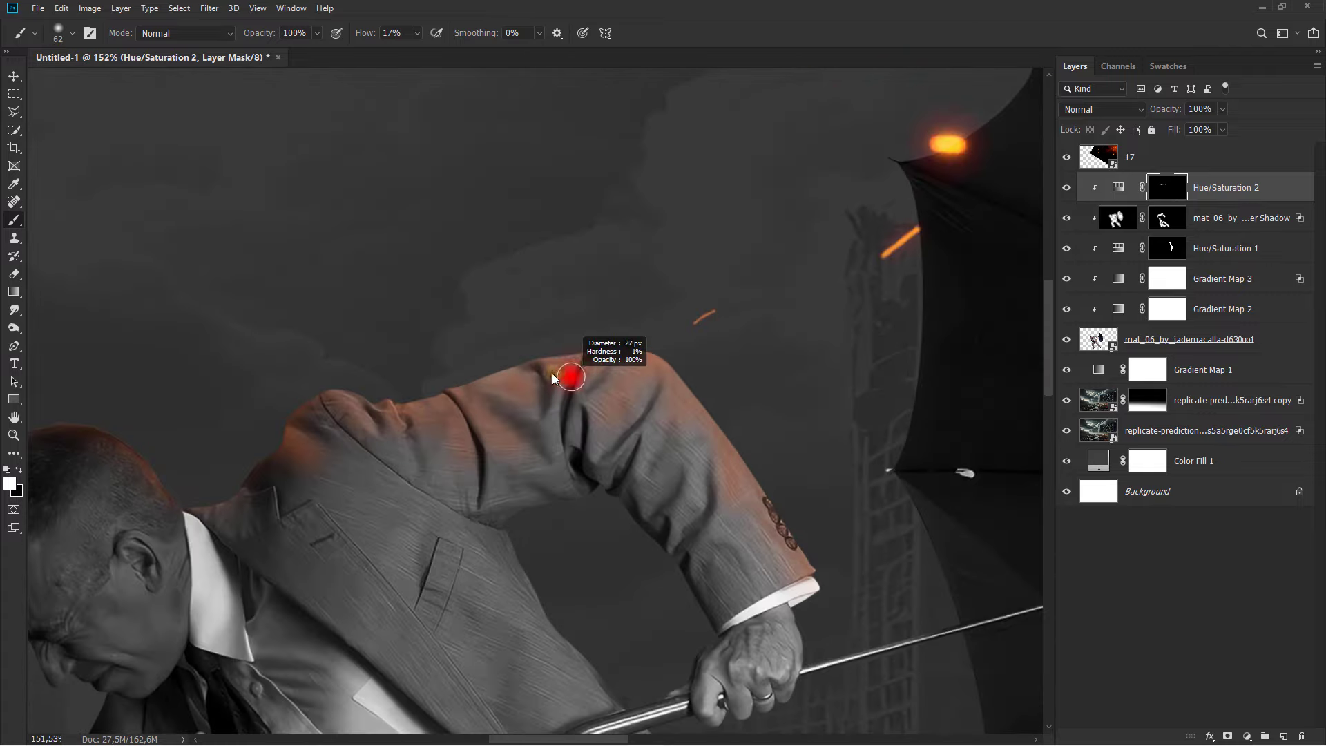
mouse_move(636, 361)
left_mouse_down()
mouse_move(689, 516)
mouse_move(776, 553)
mouse_move(640, 355)
mouse_move(794, 533)
mouse_move(550, 359)
mouse_move(281, 414)
left_mouse_up()
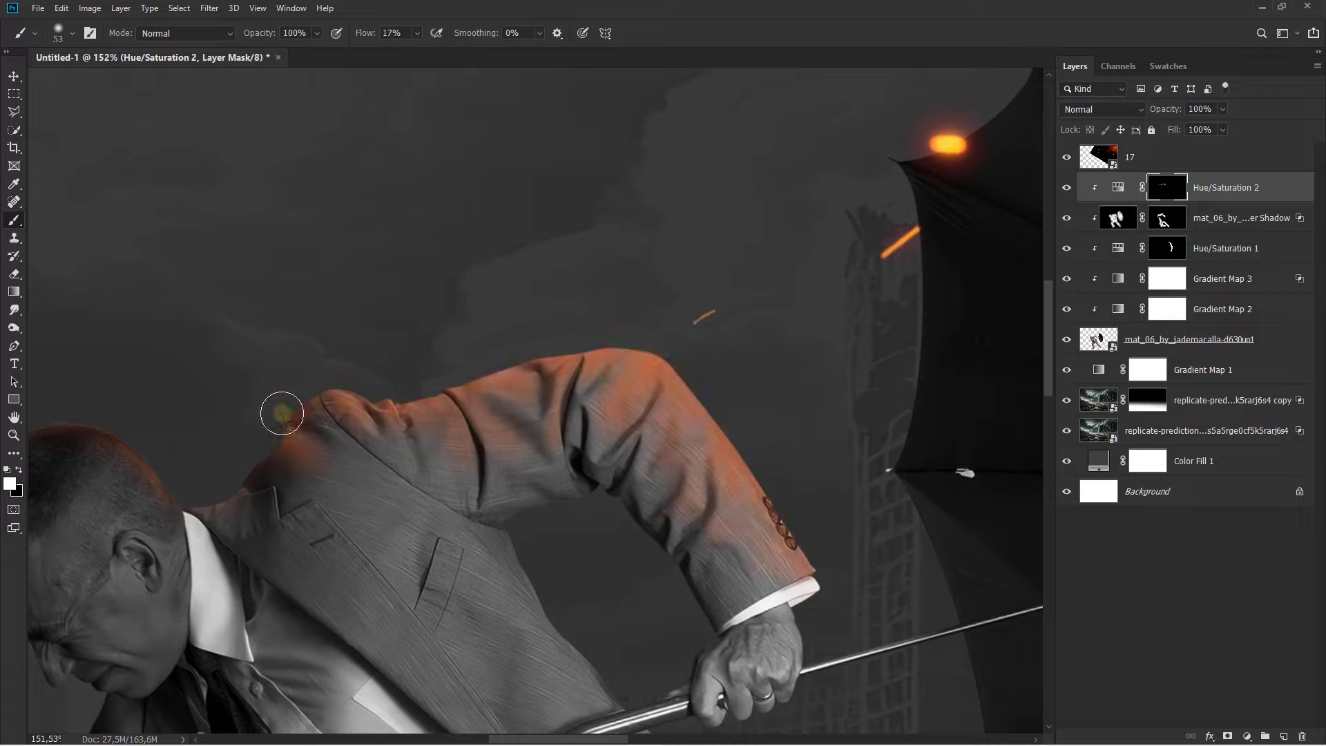
mouse_move(373, 524)
left_mouse_down()
mouse_move(308, 449)
mouse_move(181, 456)
left_mouse_up()
mouse_move(181, 456)
left_mouse_down()
mouse_move(387, 364)
mouse_move(323, 359)
left_mouse_up()
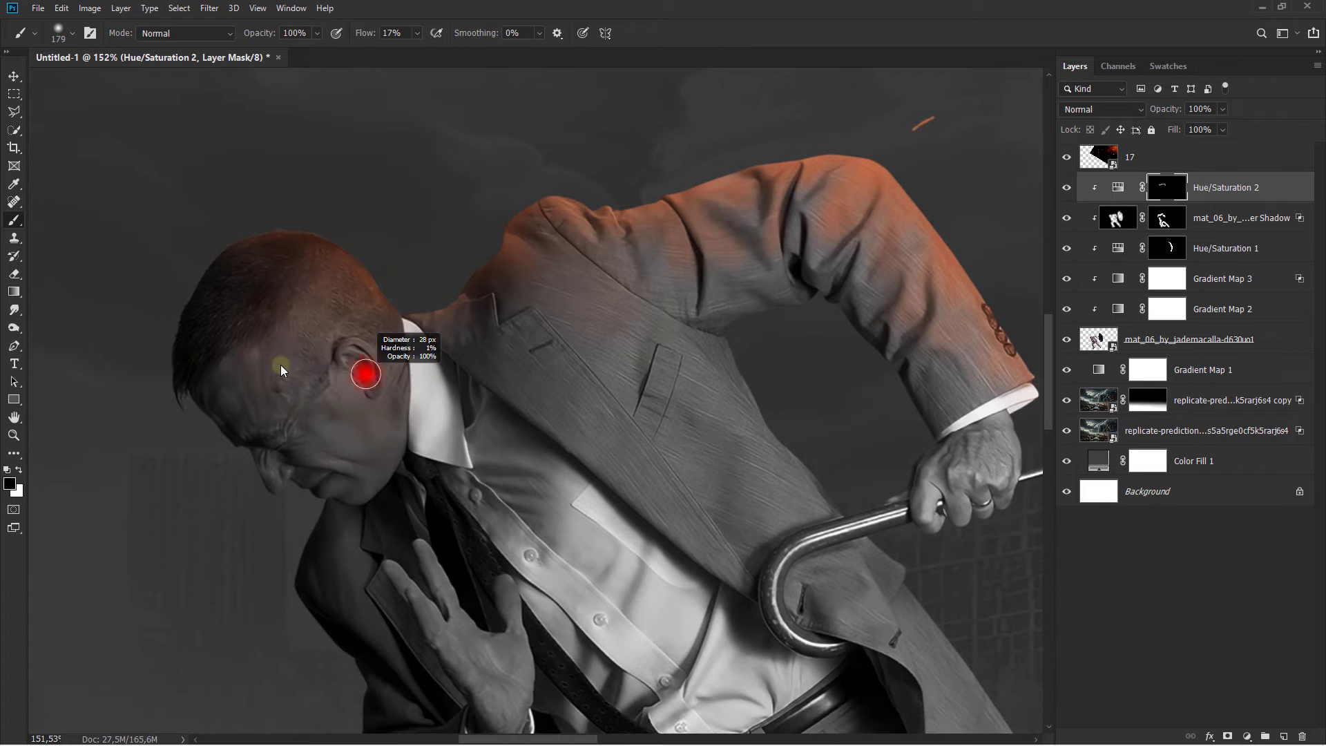
Bring the jacket front and chest into view and shrink the brush for edge work
scroll(310, 333, "up", 5)
key("x")
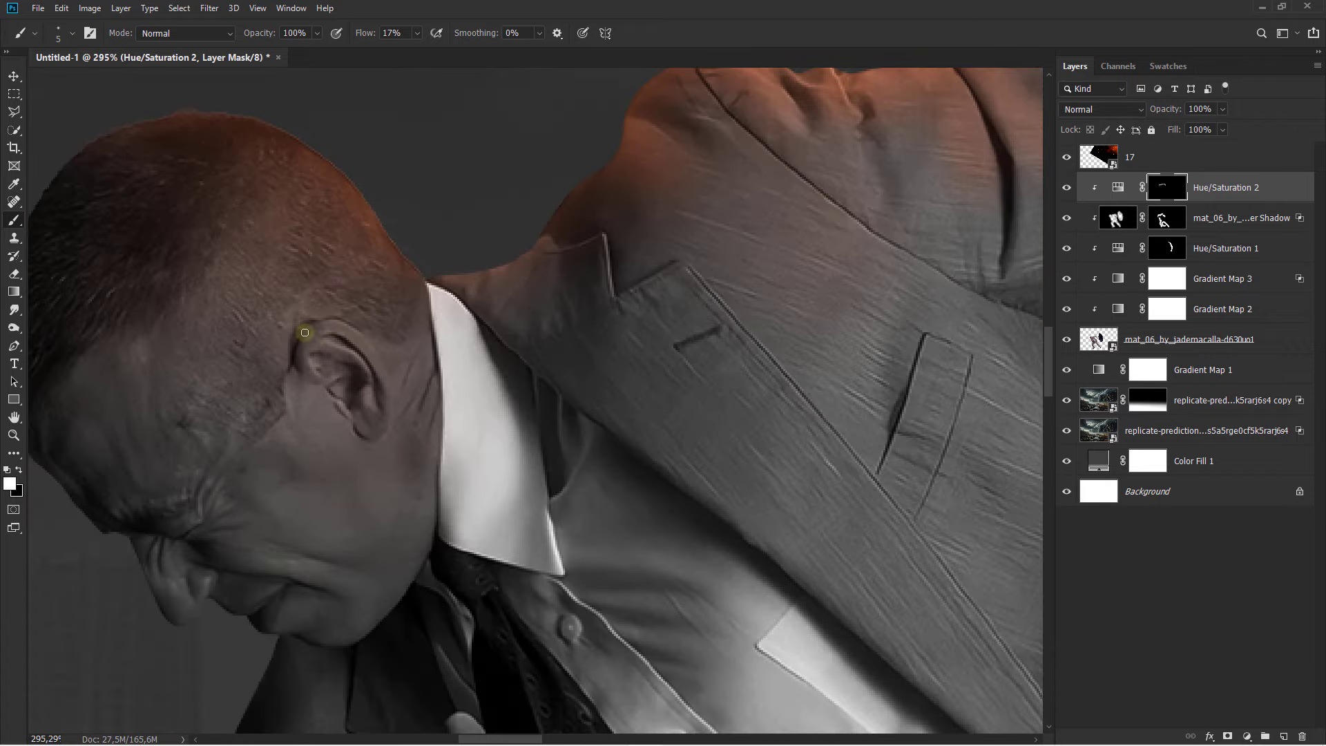
key("x")
left_click_drag(505, 454, 401, 369)
mouse_move(445, 297)
left_mouse_down()
mouse_move(387, 326)
mouse_move(448, 337)
left_mouse_up()
key("x")
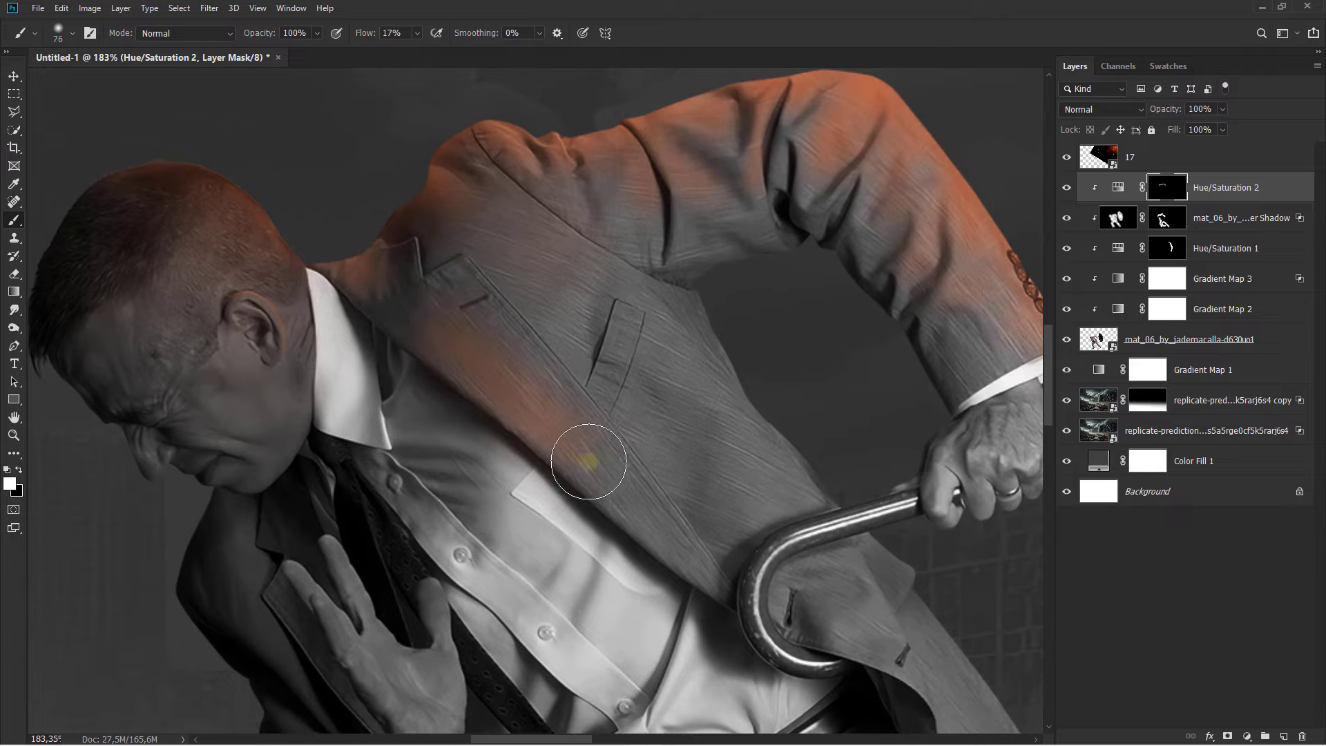
left_click_drag(588, 258, 645, 270)
key("x")
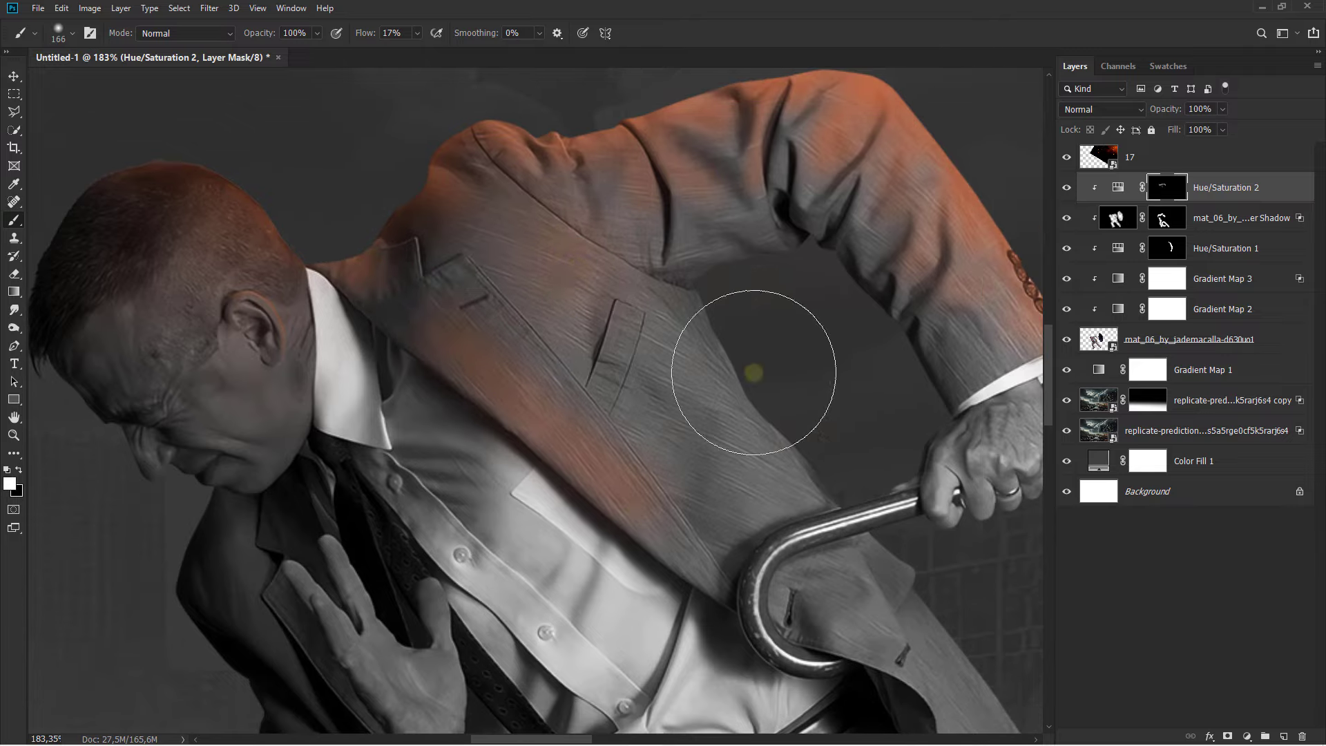
scroll(651, 544, "up", 3)
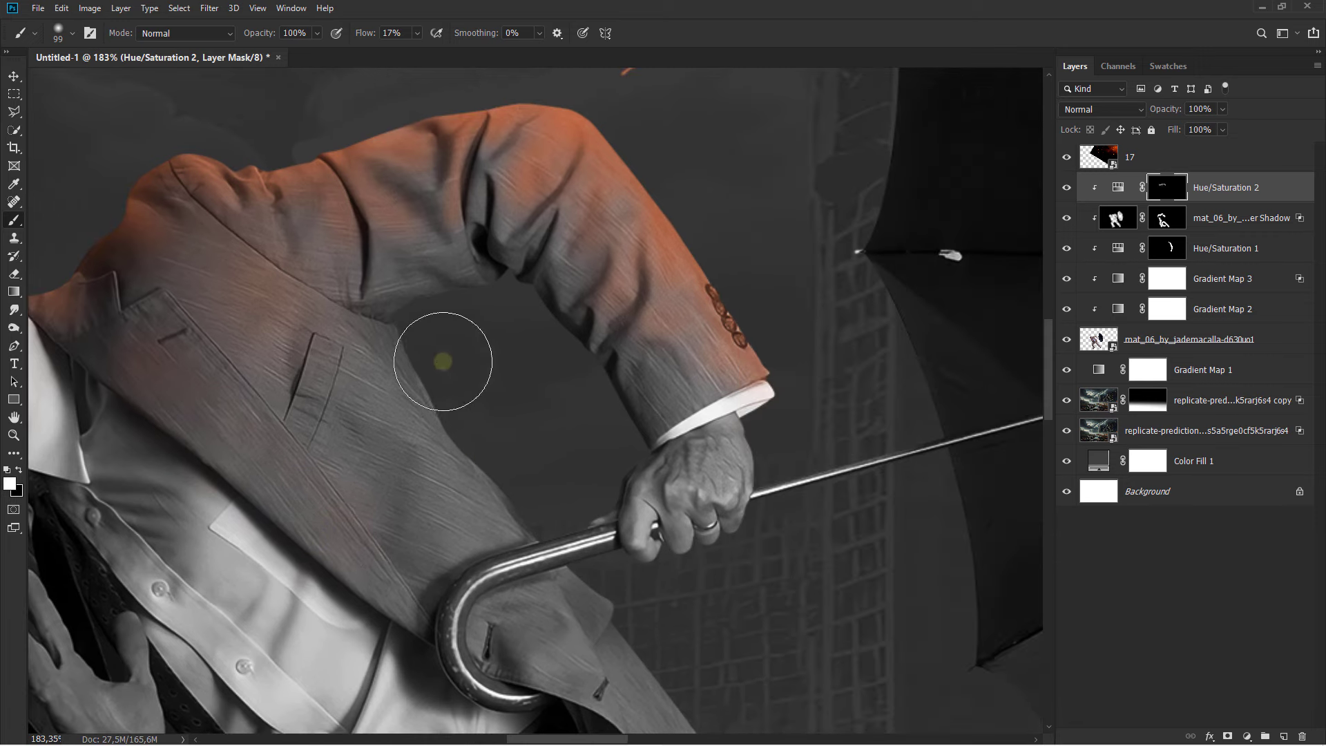
key("x")
left_click_drag(419, 326, 404, 326)
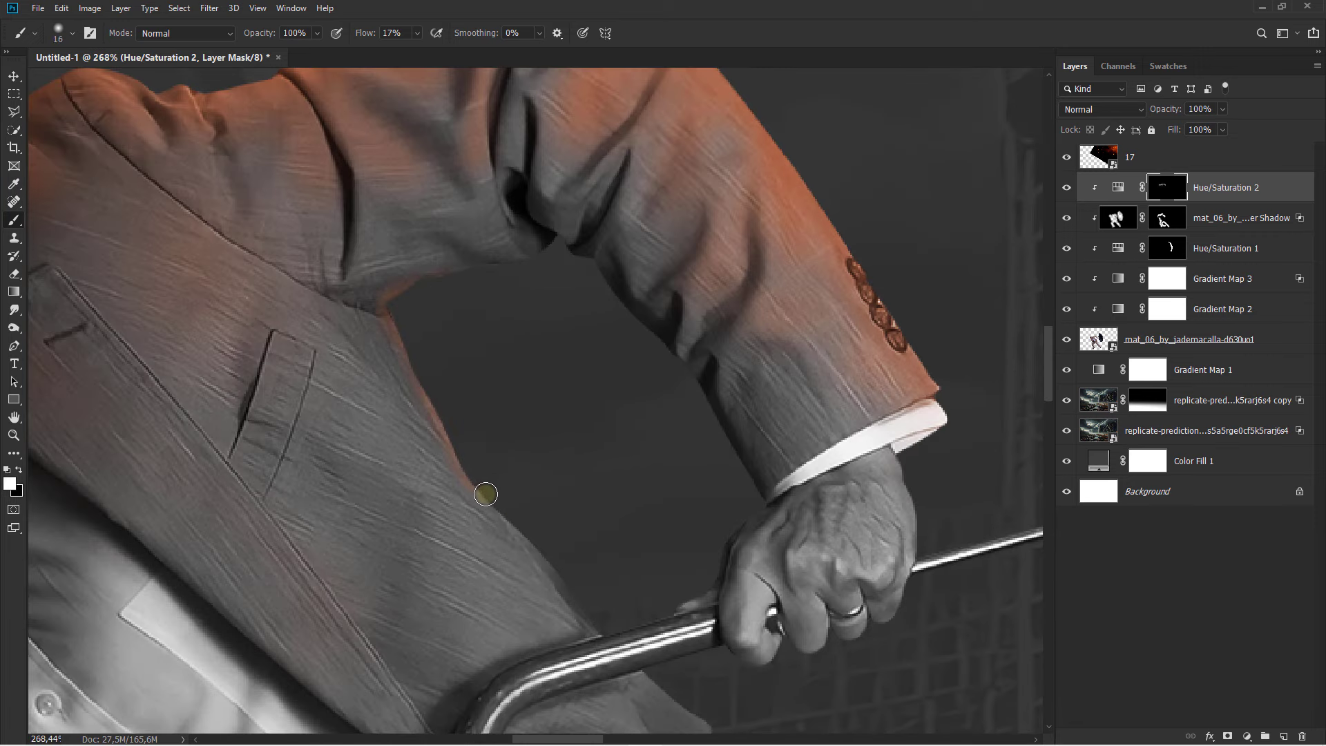
Fine-tune the brush size and paint the orange tint along the lapel edge
scroll(465, 482, "down", 3)
scroll(502, 305, "down", 3)
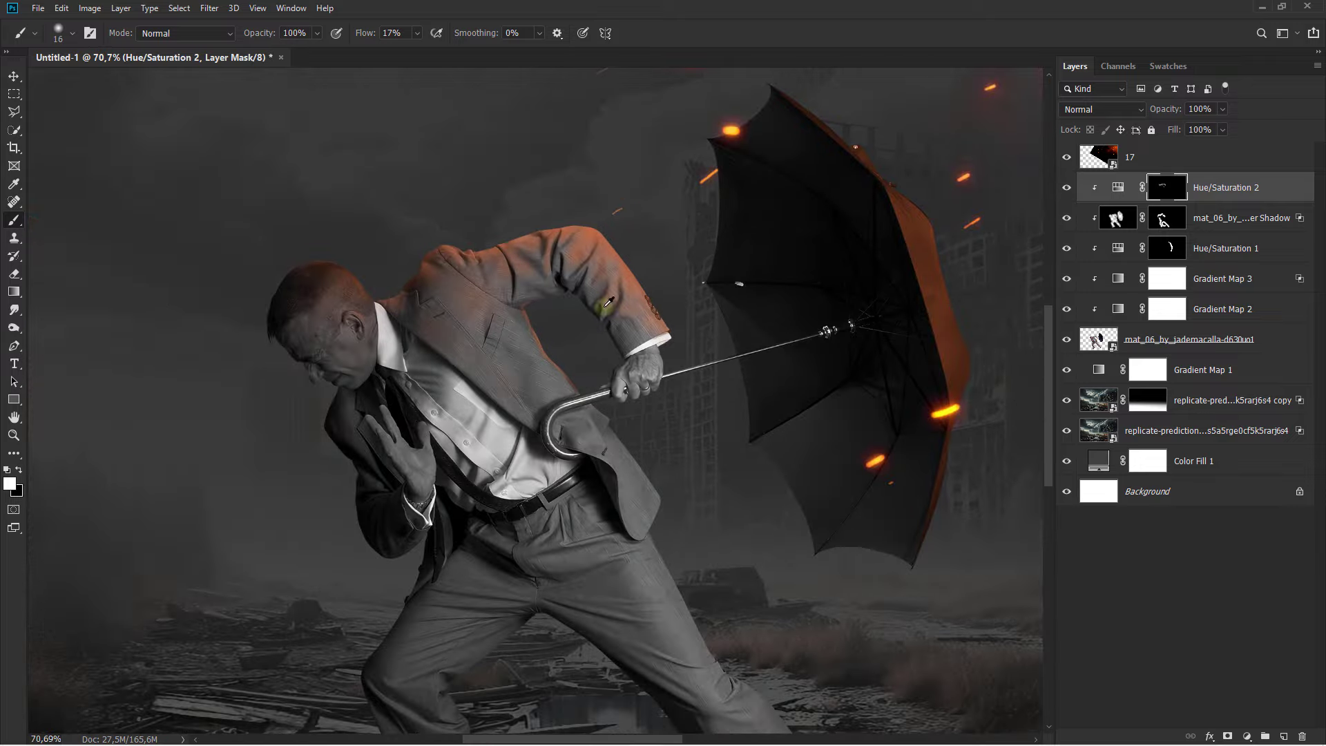
scroll(503, 305, "up", 3)
scroll(510, 319, "up", 3)
mouse_move(494, 319)
left_mouse_down()
mouse_move(510, 319)
mouse_move(428, 307)
mouse_move(473, 310)
left_mouse_up()
scroll(577, 477, "down", 3)
scroll(574, 464, "up", 2)
scroll(429, 307, "up", 3)
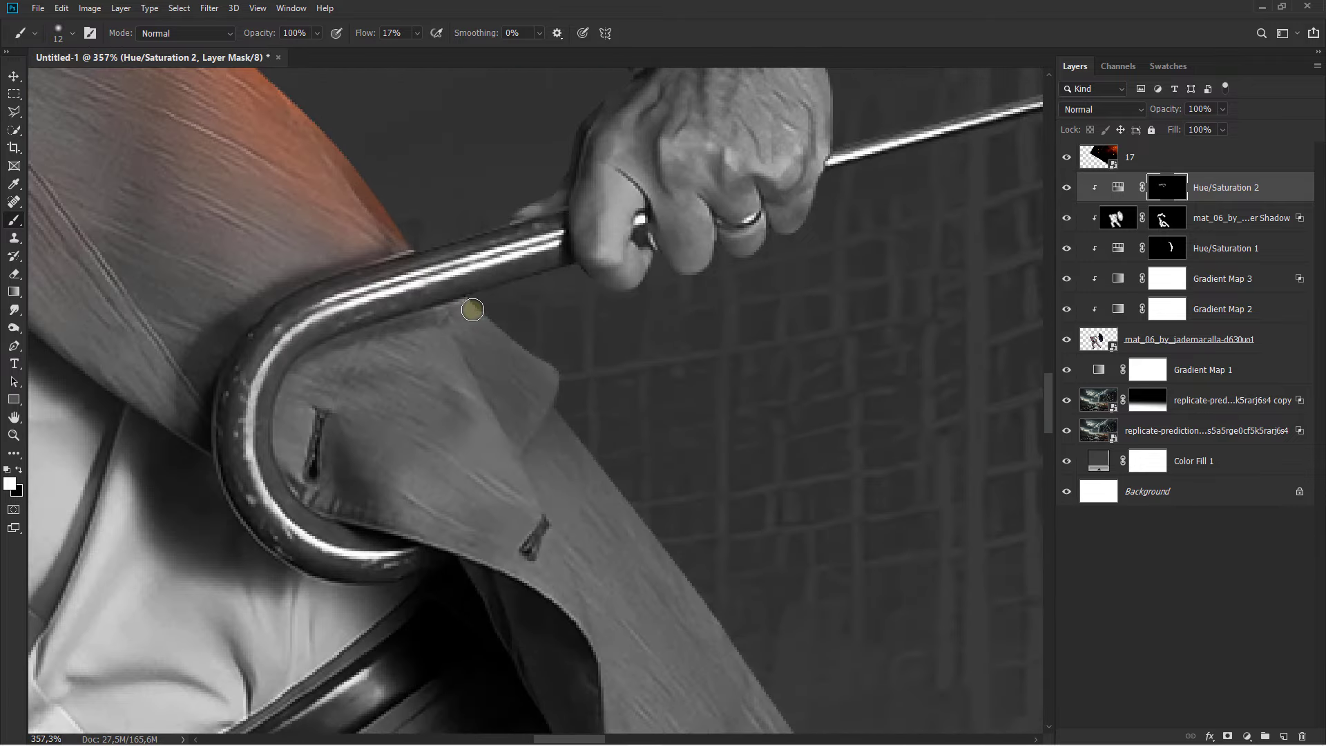
scroll(536, 419, "down", 2)
left_click_drag(518, 349, 558, 358)
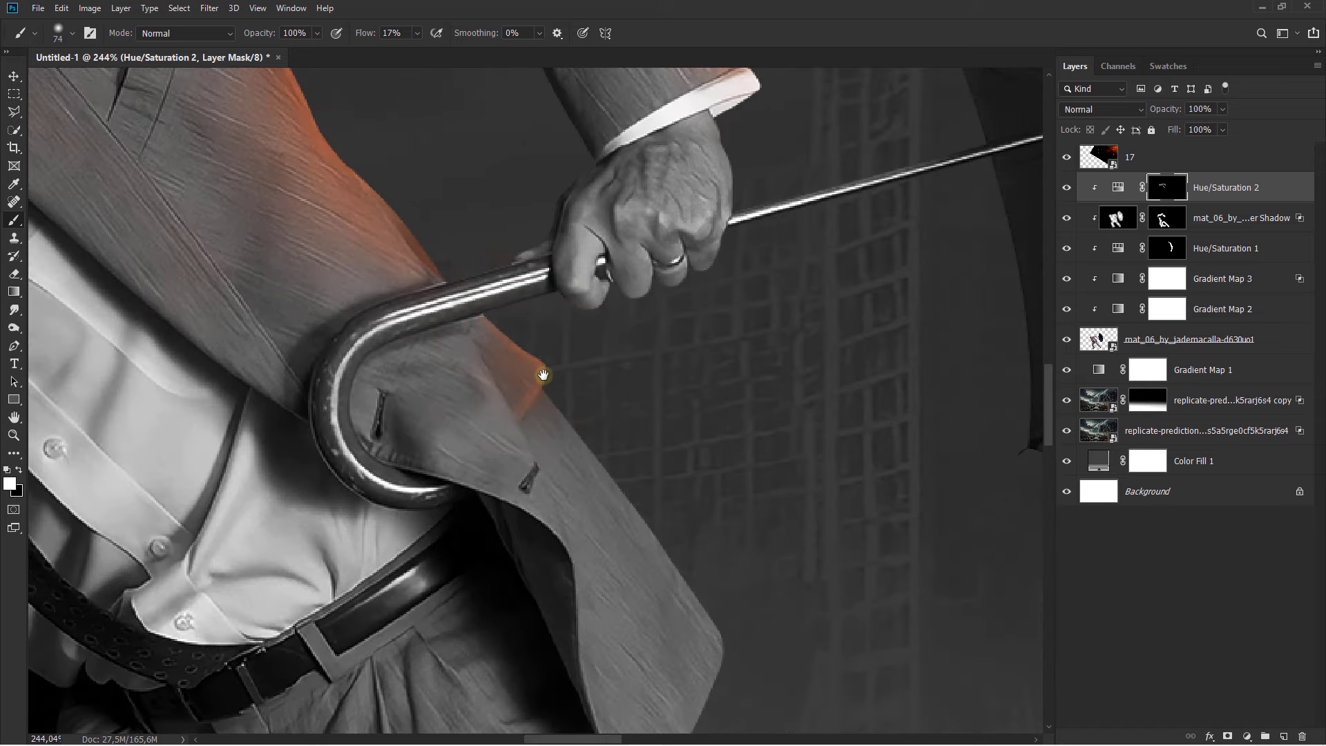
right_click(442, 224)
key("Escape")
mouse_move(453, 215)
left_mouse_down()
mouse_move(409, 219)
mouse_move(572, 400)
mouse_move(510, 551)
left_mouse_up()
scroll(525, 613, "down", 1)
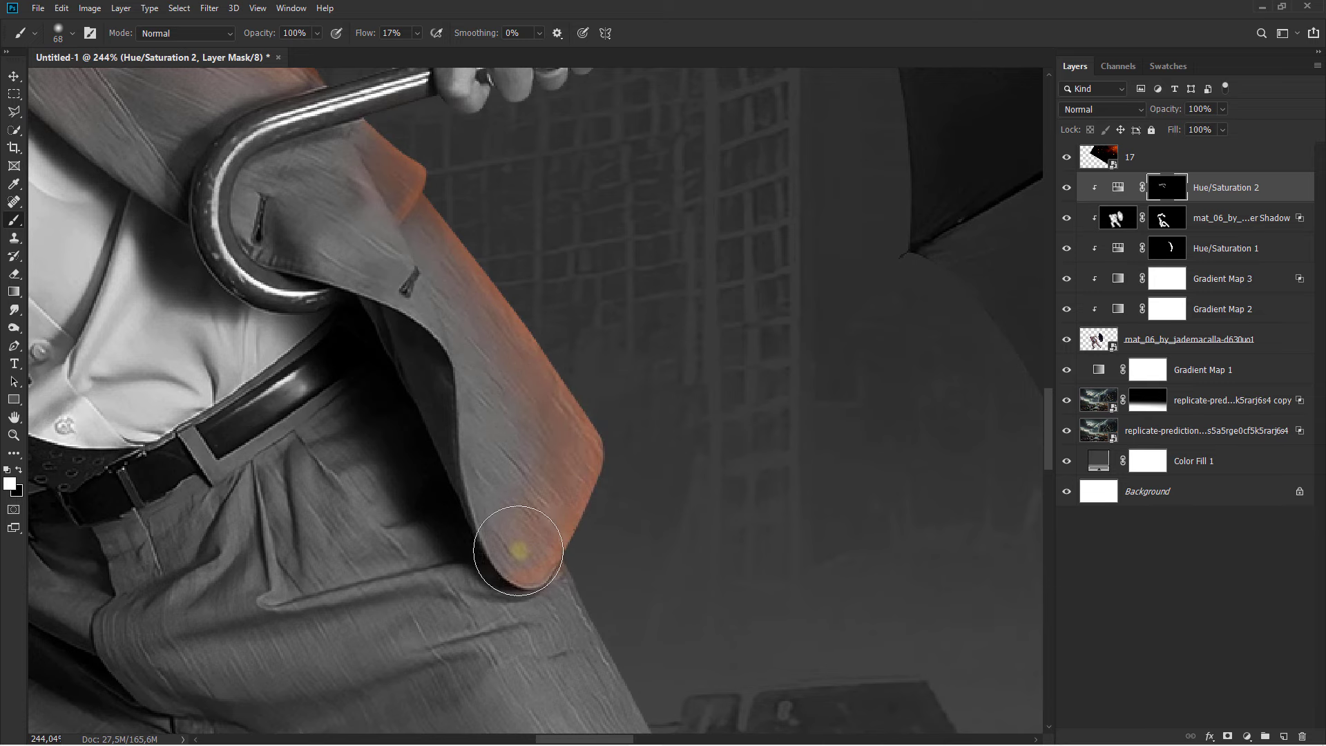
scroll(510, 551, "down", 2)
left_click_drag(424, 304, 387, 302)
Enlarge the brush and swap the painting colour for a broad soft pass
scroll(384, 266, "up", 2)
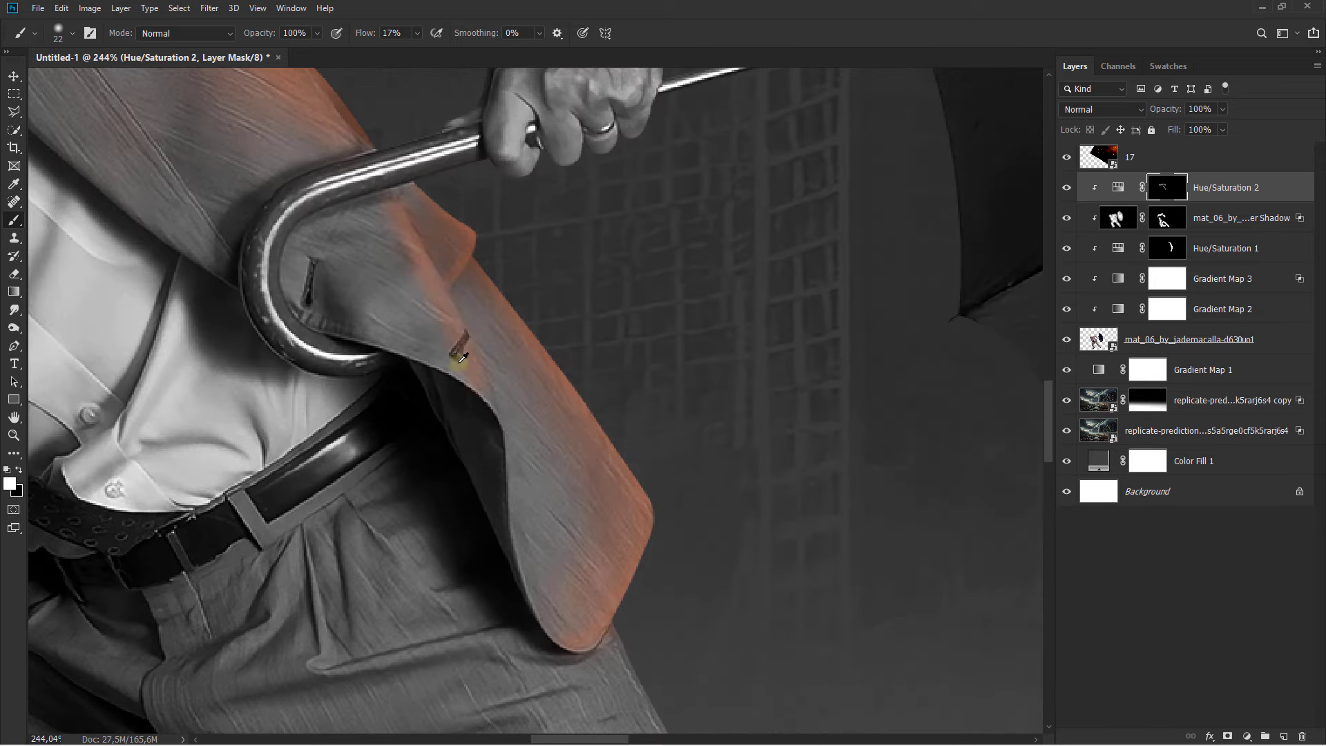
left_click_drag(462, 357, 414, 266)
scroll(489, 355, "down", 2)
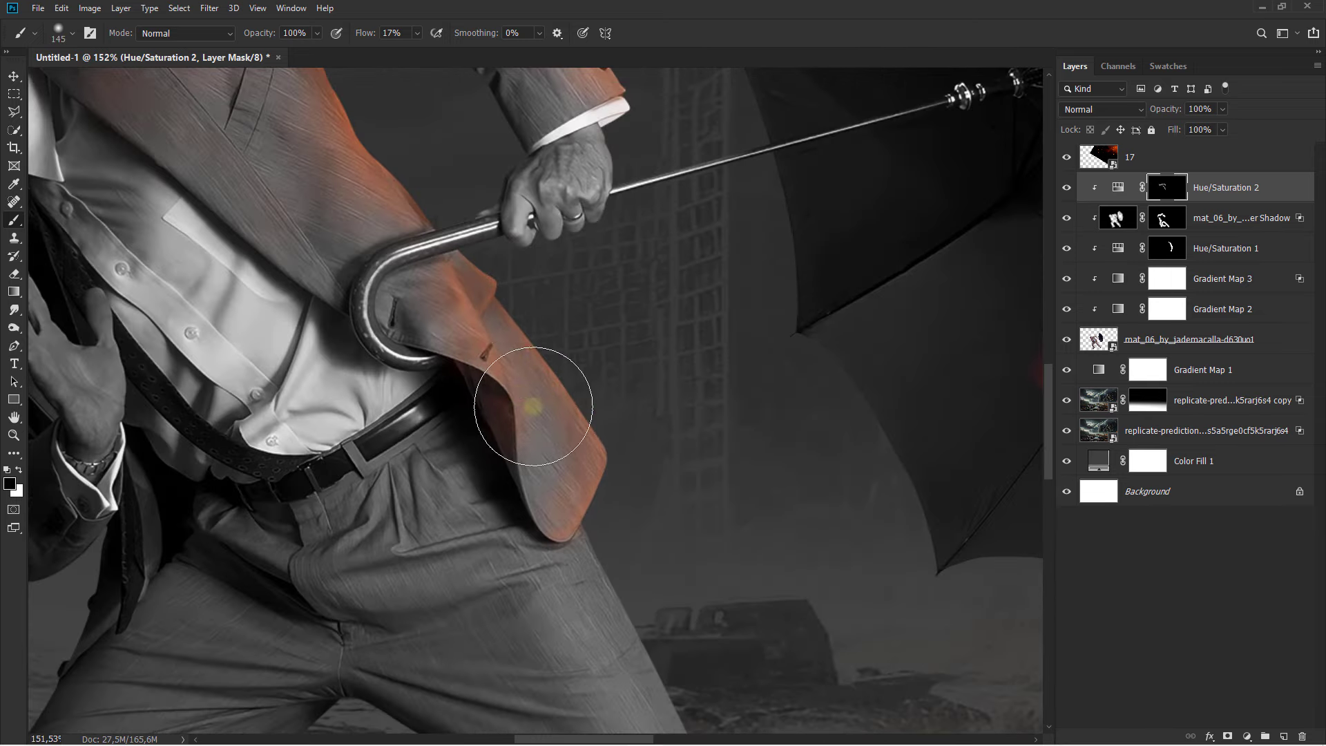
key("x")
scroll(442, 311, "down", 1)
scroll(442, 277, "up", 2)
right_click(448, 246)
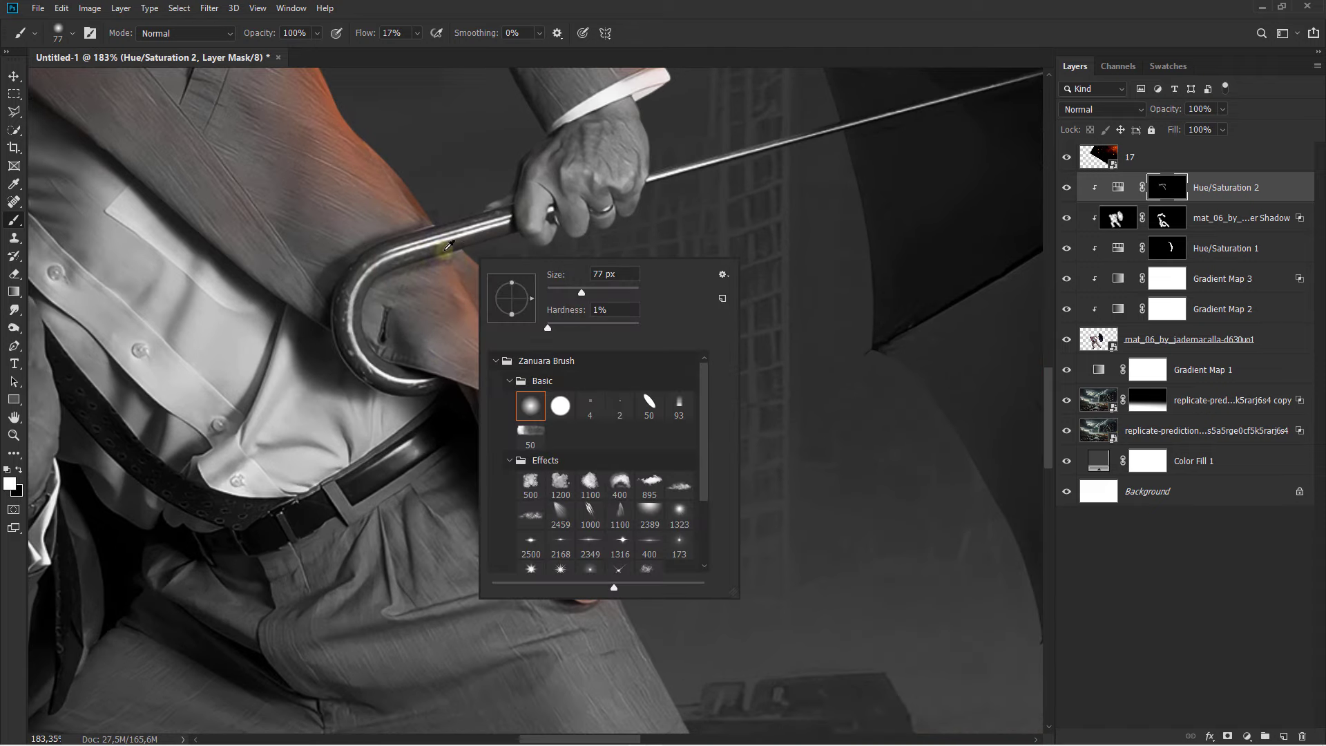
key("Escape")
scroll(467, 244, "up", 3)
scroll(457, 253, "down", 3)
scroll(578, 385, "down", 2)
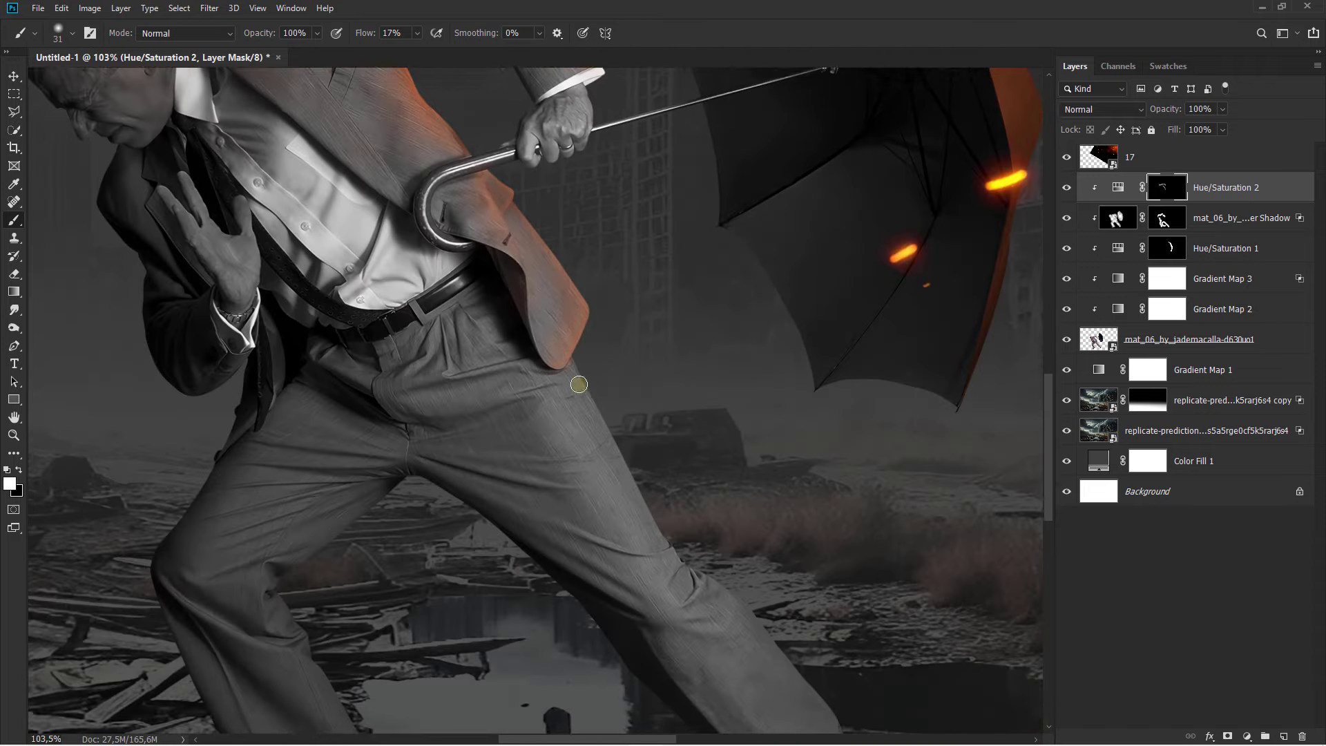
scroll(447, 202, "up", 2)
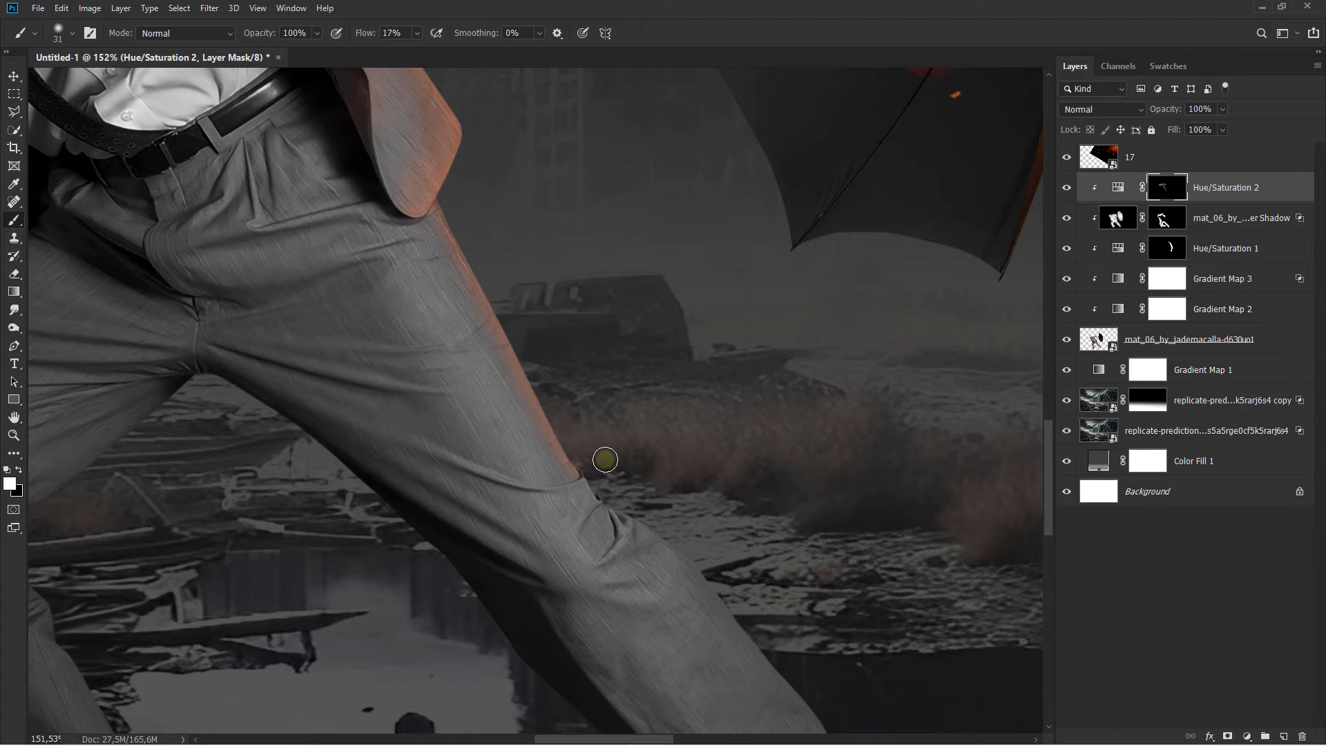
Extend the warm tint around the knee area and down the finger edge
left_click_drag(605, 459, 409, 260)
scroll(448, 319, "up", 1)
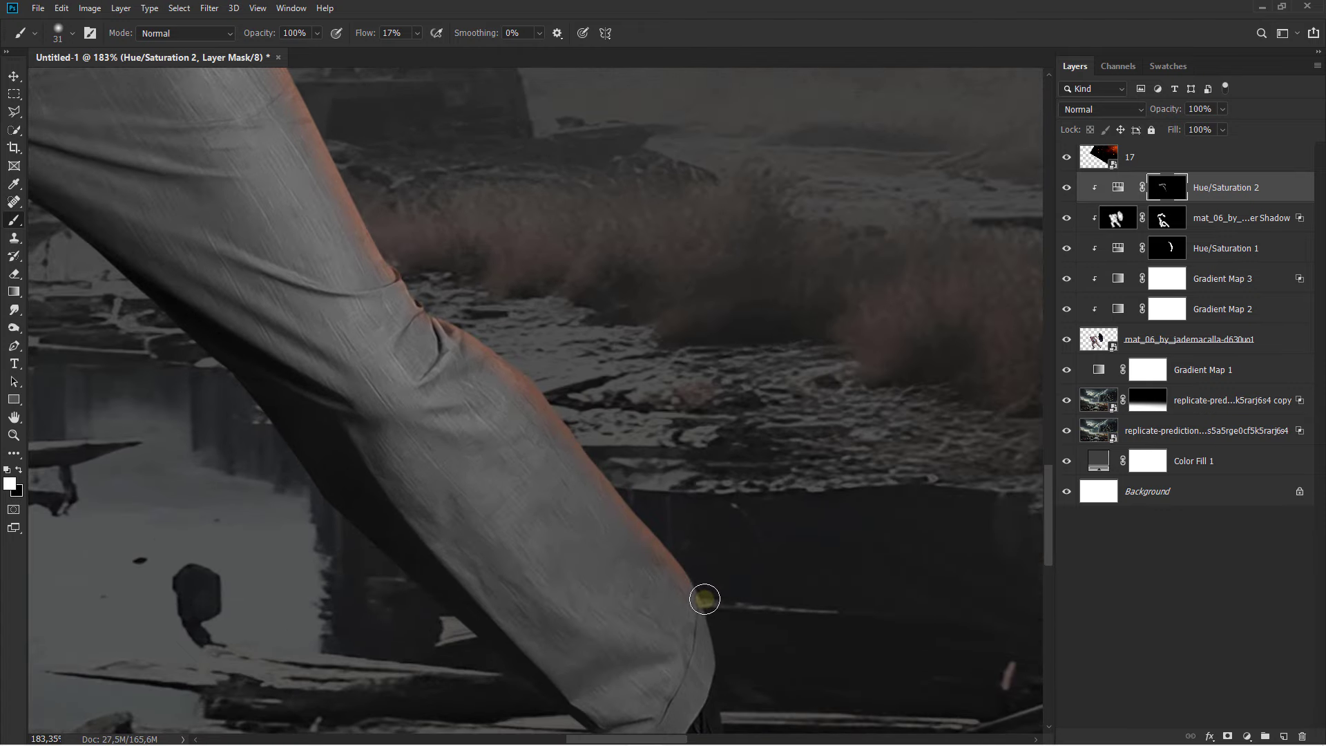
scroll(705, 598, "down", 3)
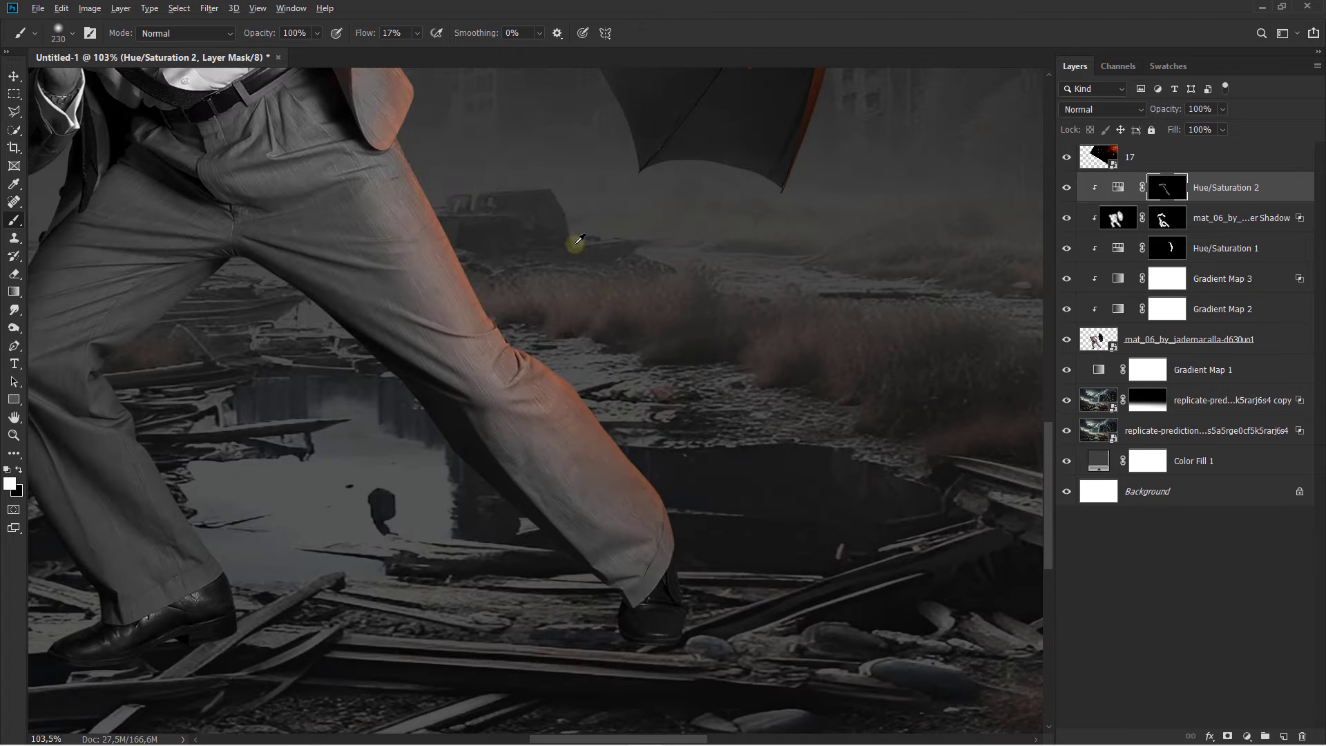
scroll(579, 239, "down", 2)
scroll(504, 230, "up", 2)
scroll(445, 276, "up", 1)
scroll(337, 250, "up", 1)
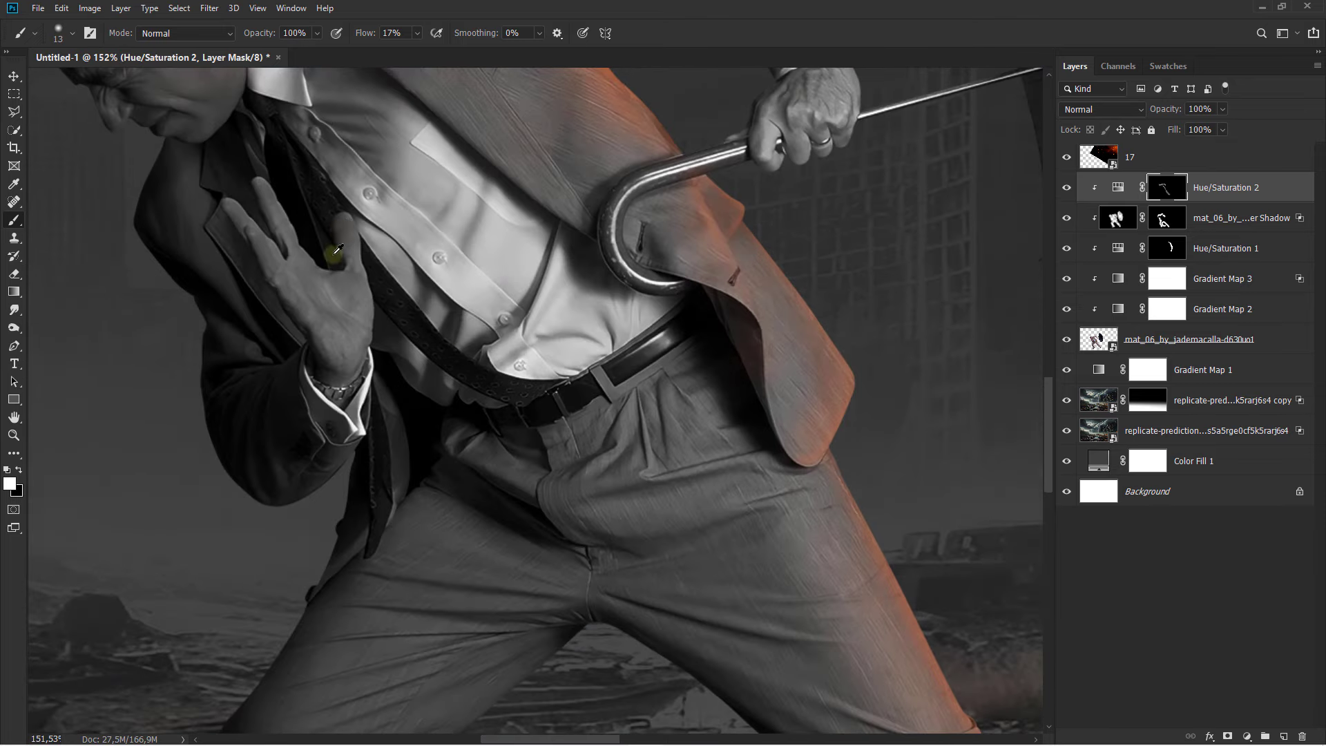
scroll(345, 228, "up", 3)
scroll(491, 229, "up", 1)
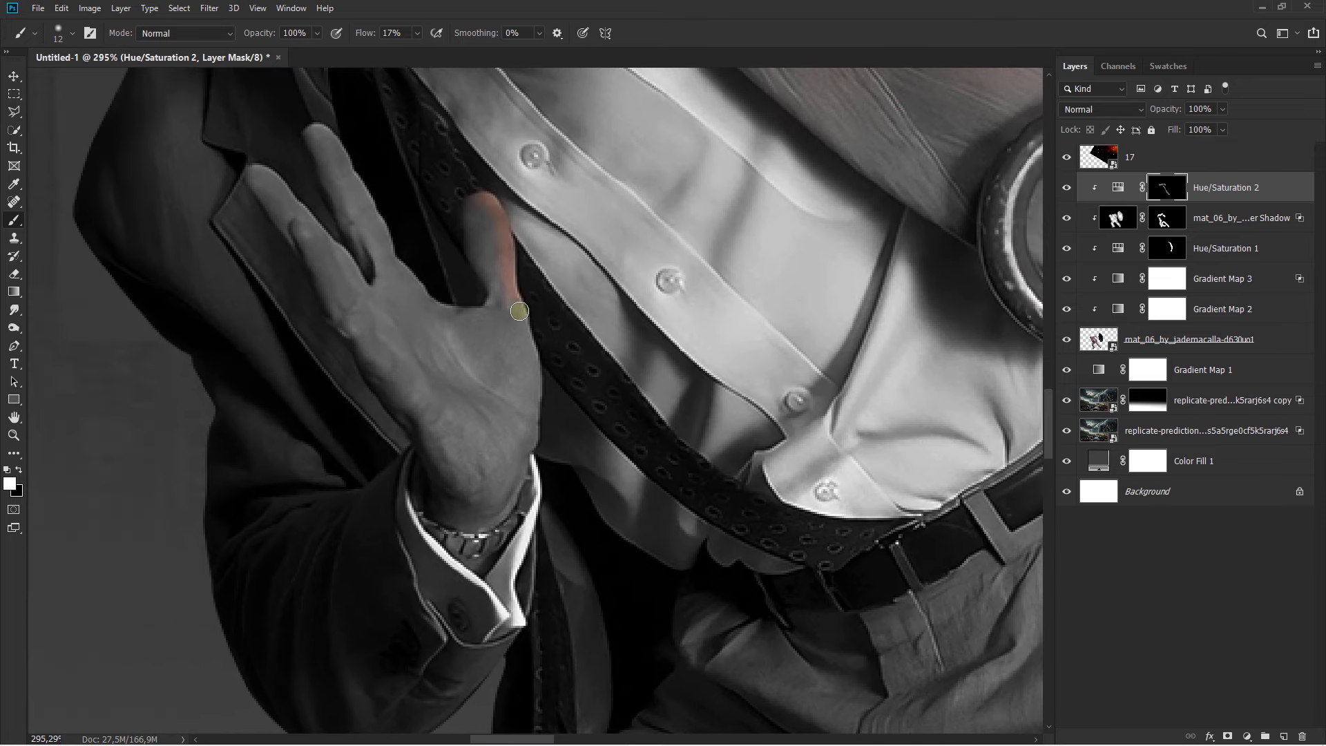
left_click_drag(519, 311, 529, 371)
scroll(331, 181, "up", 1)
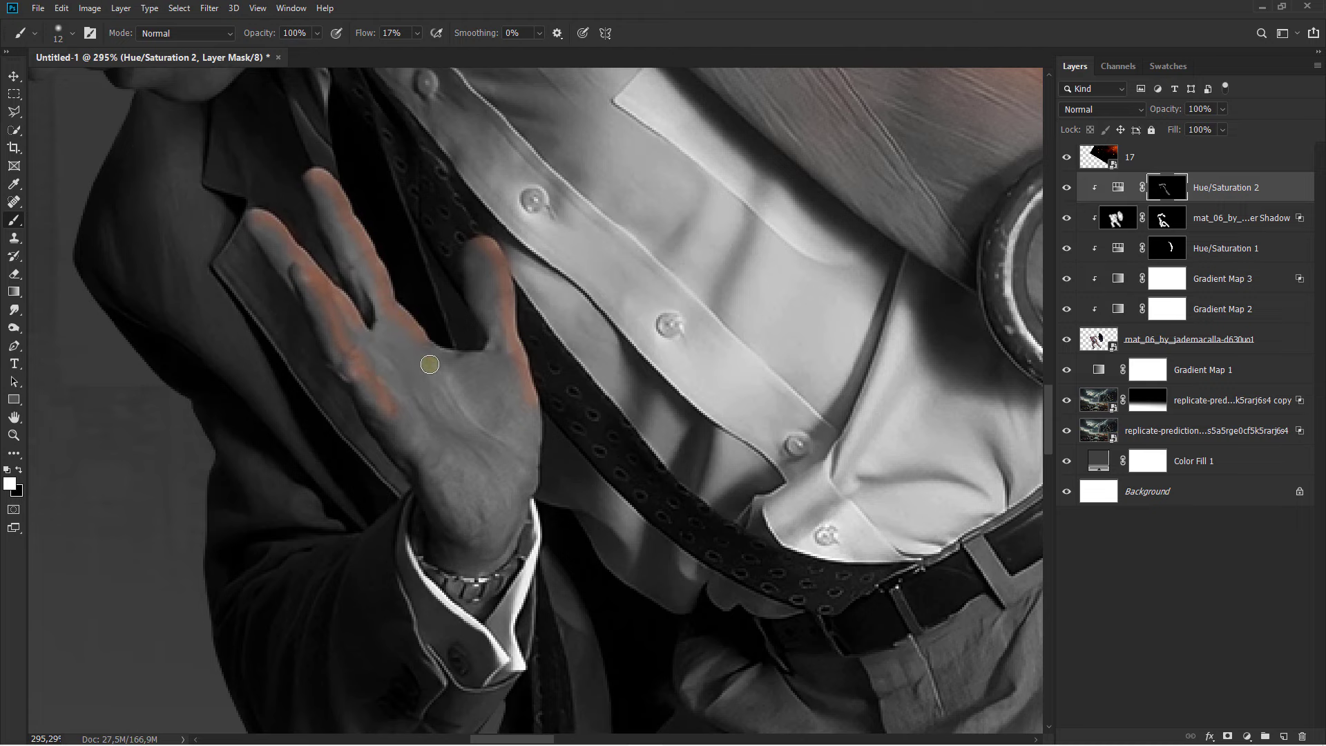
scroll(430, 364, "down", 2)
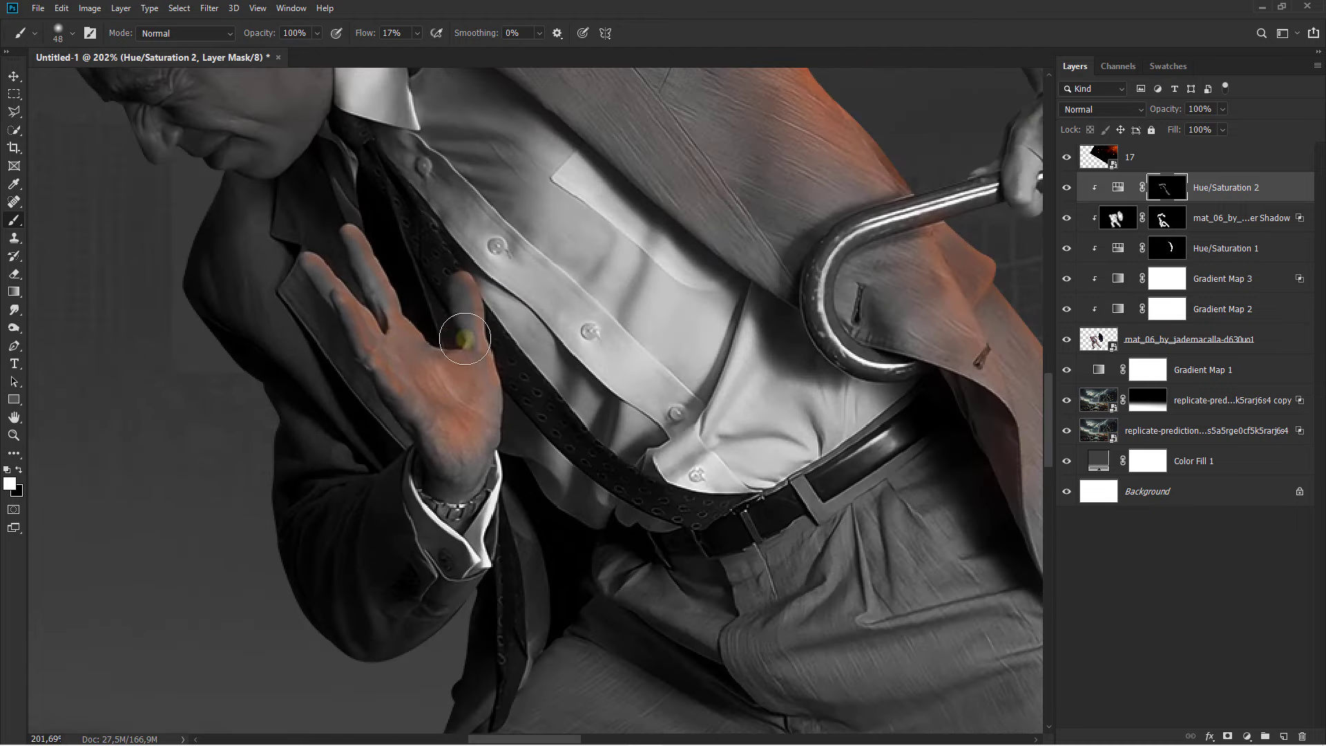
Paint black on the mask to remove the orange tint from the raised hand
key("x")
mouse_move(341, 287)
left_mouse_down()
mouse_move(444, 305)
mouse_move(380, 379)
mouse_move(474, 453)
mouse_move(379, 385)
left_mouse_up()
scroll(444, 296, "down", 1)
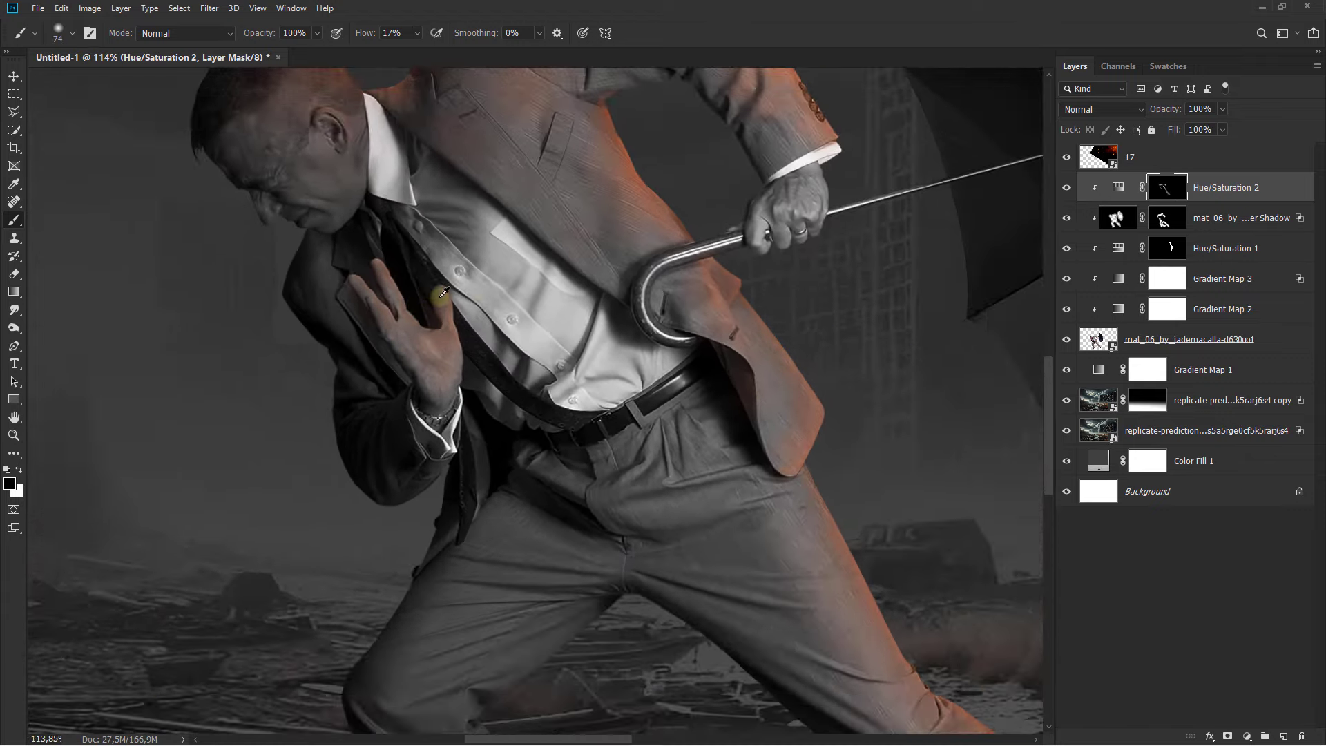
scroll(444, 297, "down", 2)
scroll(437, 396, "down", 1)
scroll(437, 396, "up", 3)
scroll(436, 295, "up", 3)
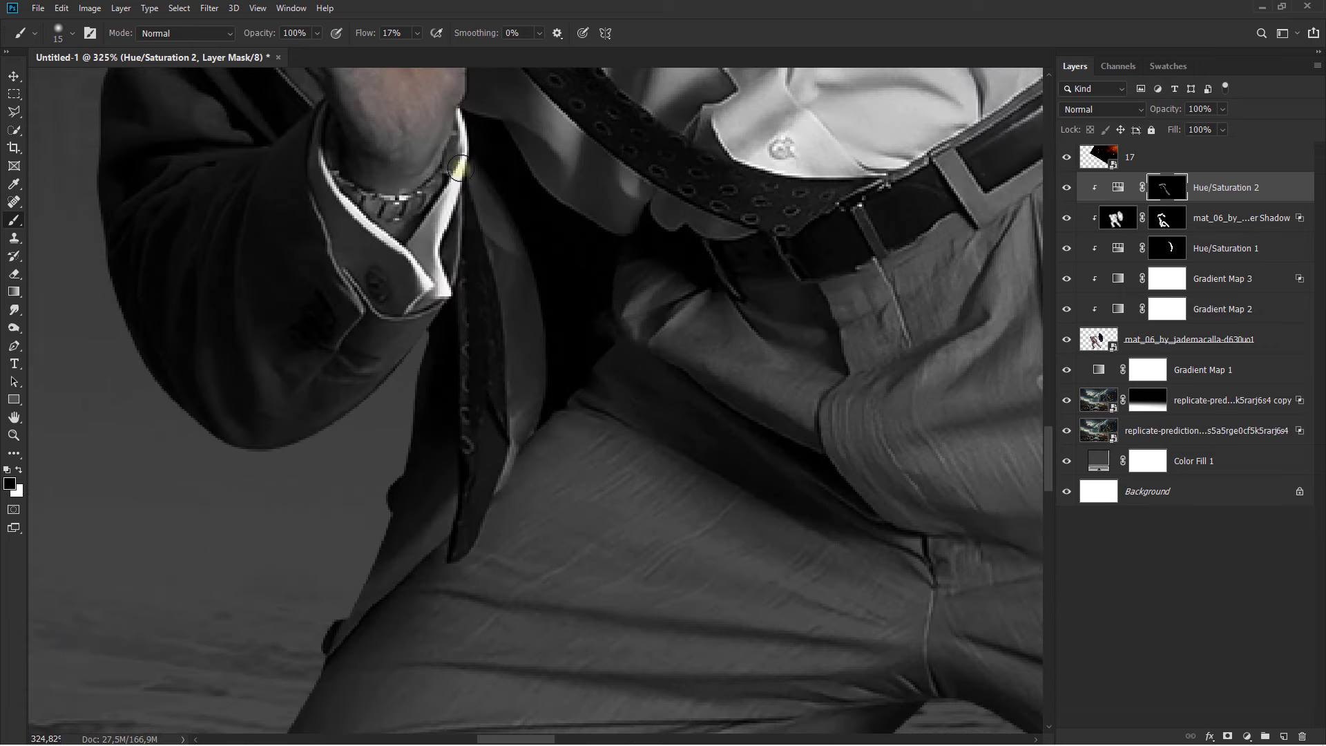
With a smaller brush, warm the sleeve edge near the cuff
key("bracketleft")
key("bracketleft")
key("bracketleft")
scroll(437, 243, "down", 1)
left_click_drag(410, 311, 230, 385)
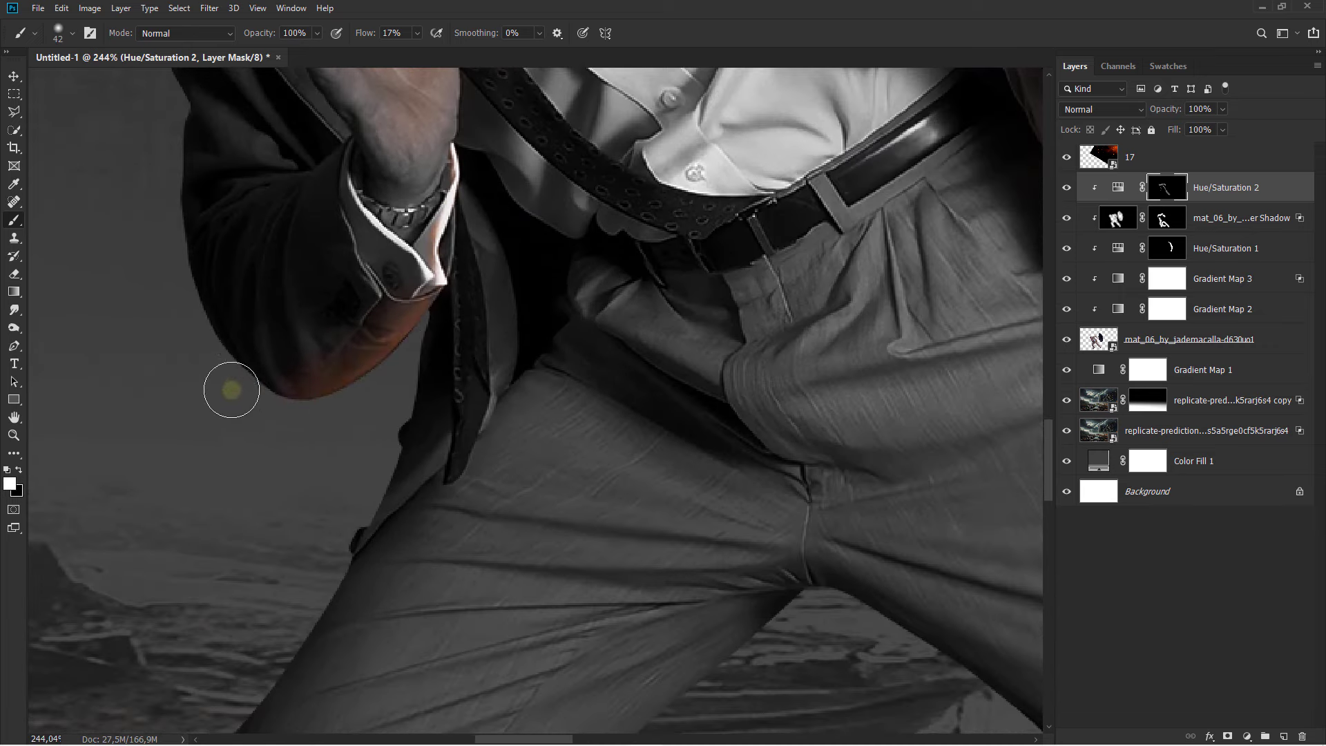
scroll(607, 335, "down", 5)
scroll(601, 198, "up", 3)
scroll(560, 249, "up", 1)
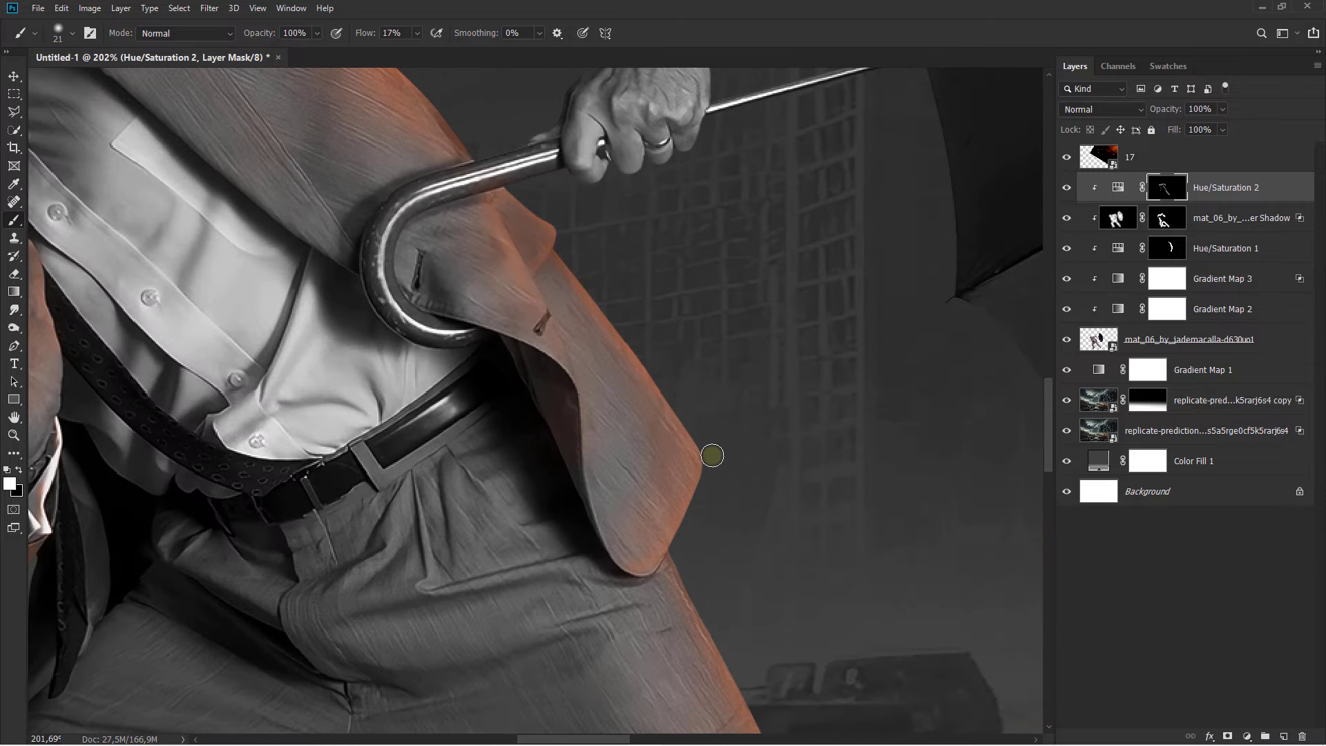
scroll(529, 206, "down", 4)
scroll(684, 331, "up", 2)
scroll(706, 288, "up", 1)
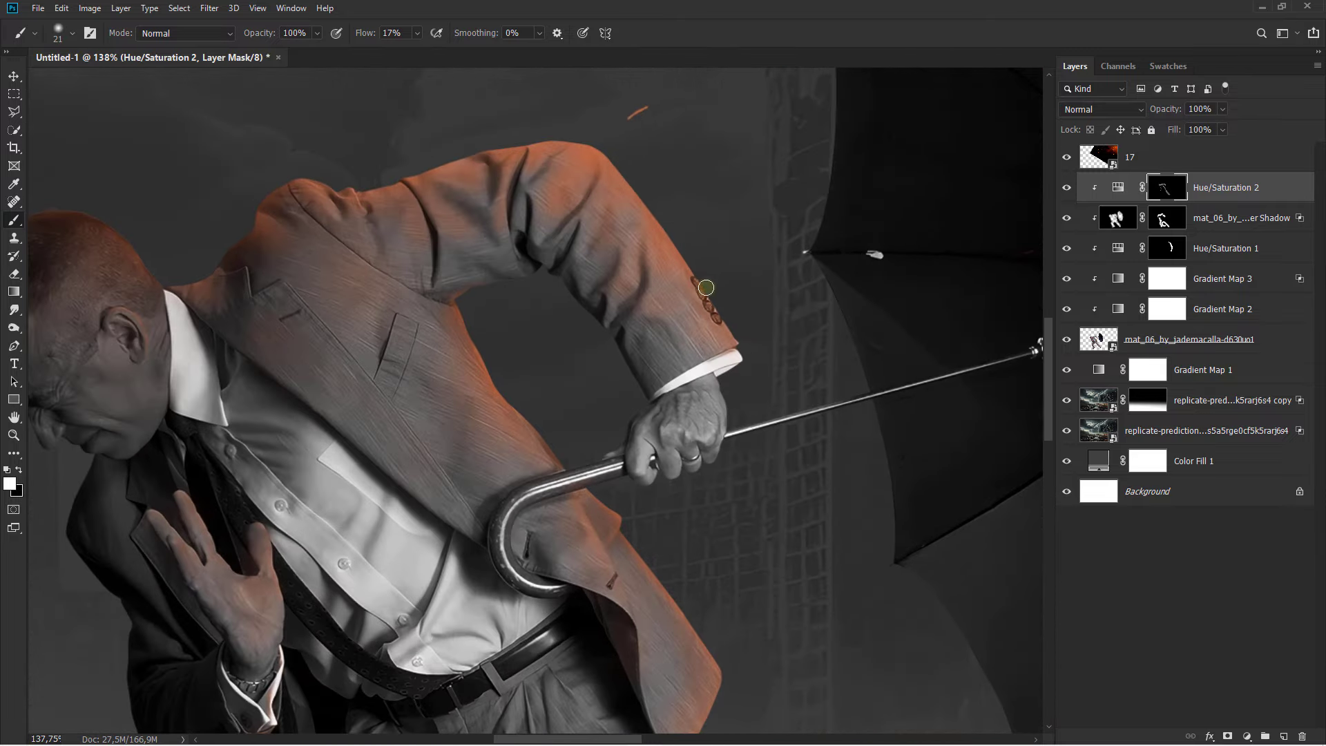
scroll(264, 190, "down", 2)
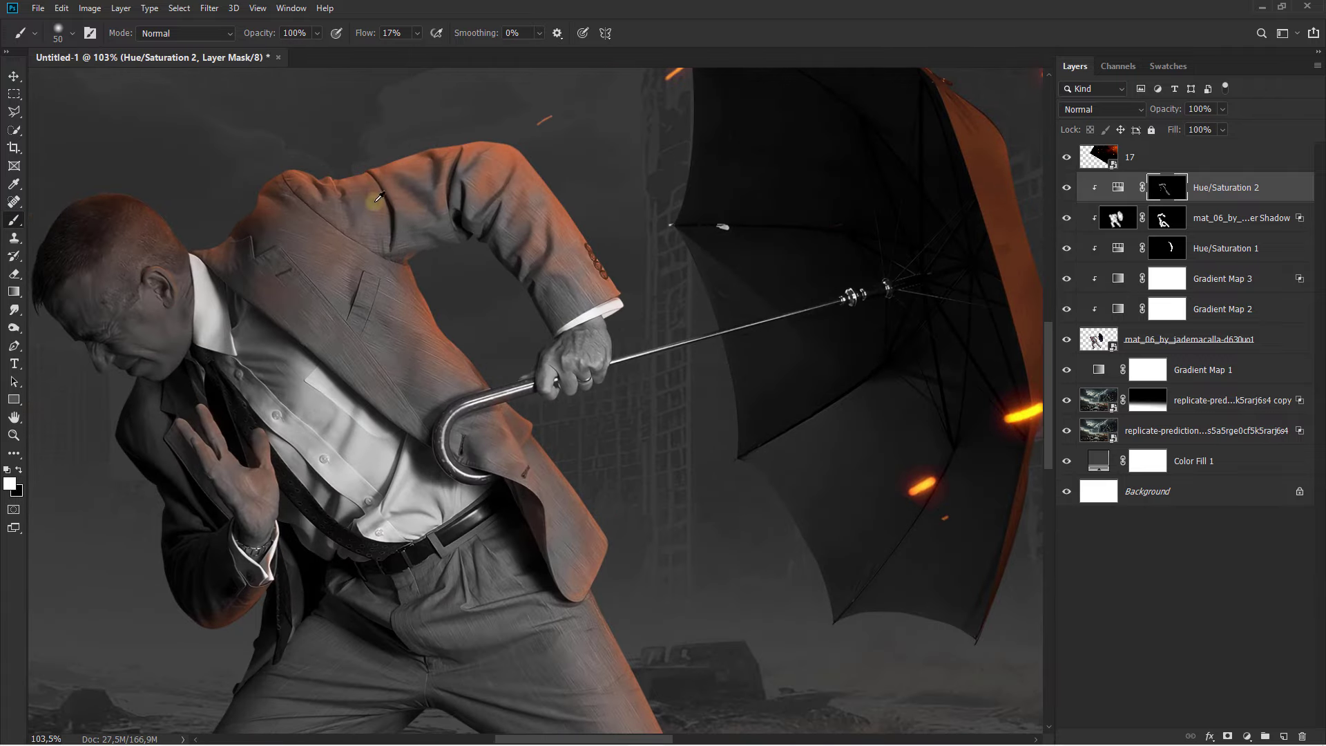
scroll(484, 180, "up", 2)
scroll(476, 150, "up", 1)
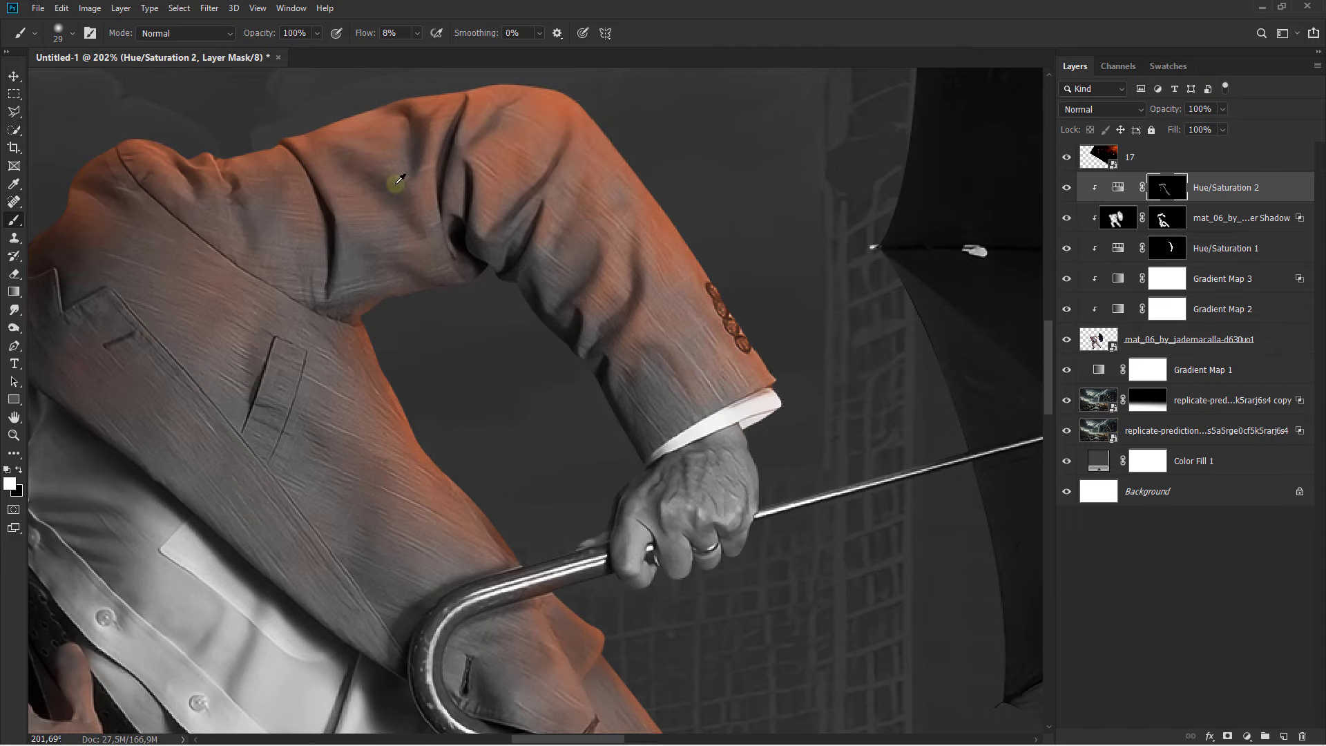
Paint the warm tint over the man's trouser legs on the Hue/Saturation 2 mask
scroll(398, 181, "down", 2)
scroll(509, 388, "up", 1)
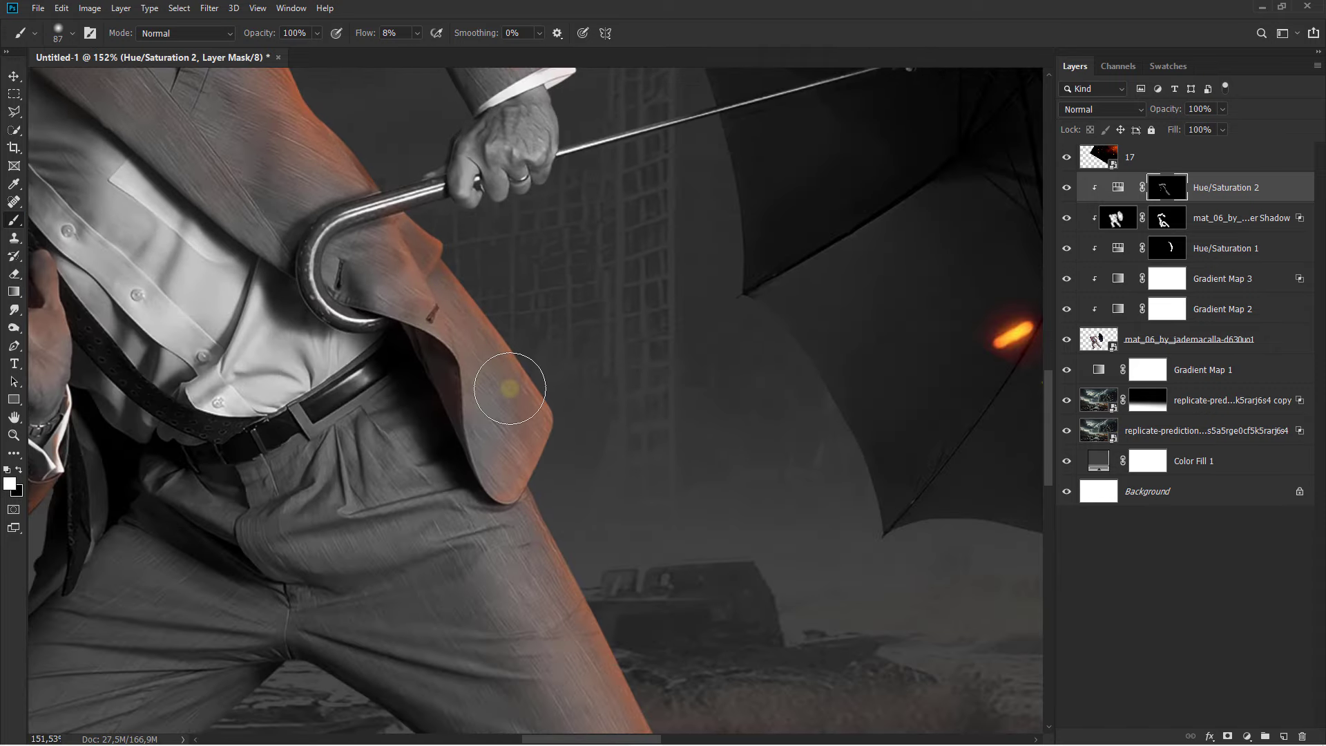
scroll(510, 389, "down", 2)
scroll(370, 201, "up", 1)
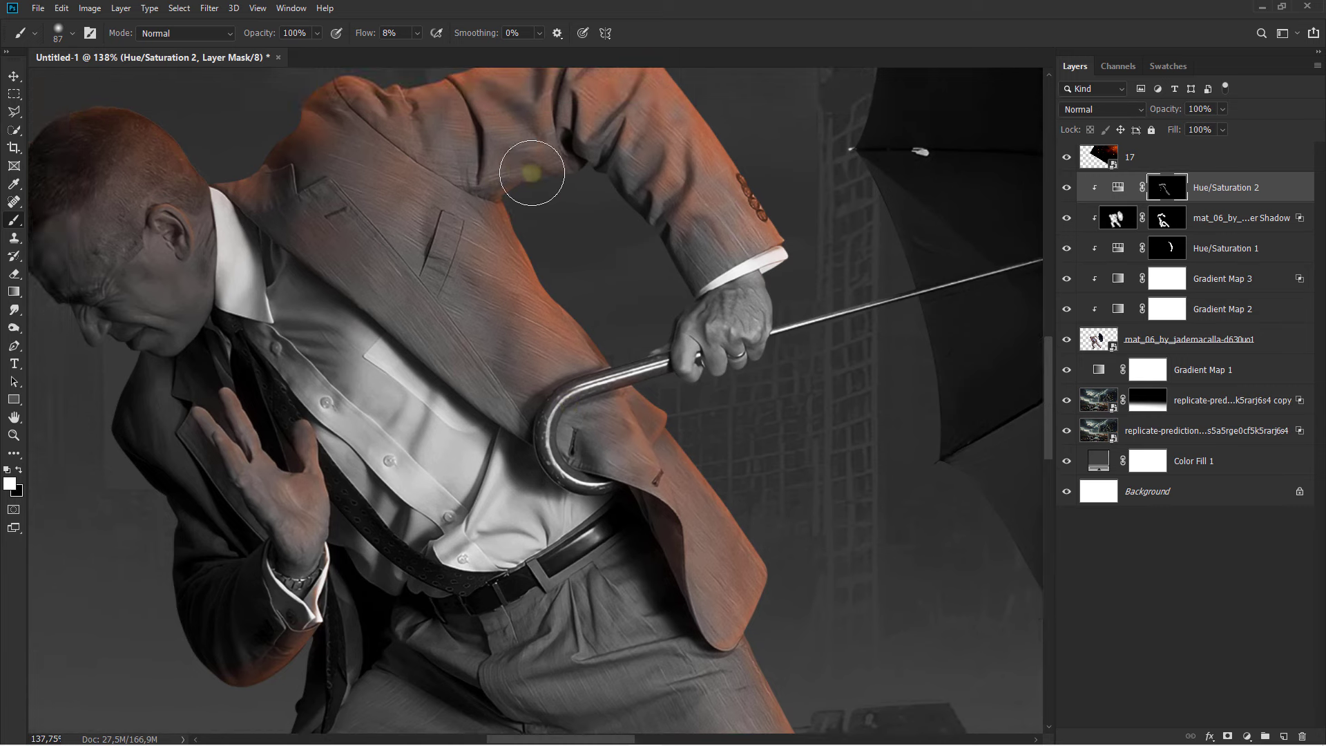
mouse_move(698, 507)
left_mouse_down()
mouse_move(590, 299)
mouse_move(504, 272)
mouse_move(578, 367)
mouse_move(396, 308)
left_mouse_up()
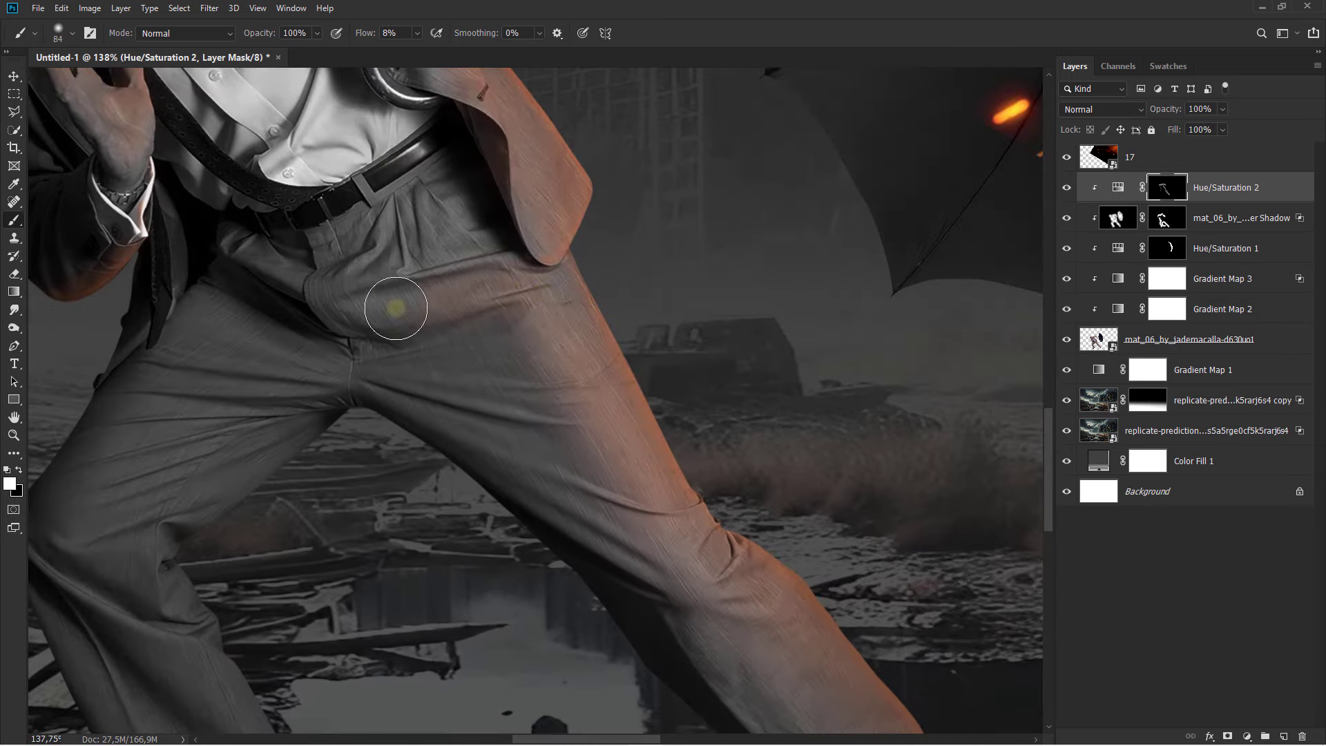
scroll(395, 308, "down", 2)
scroll(542, 350, "up", 1)
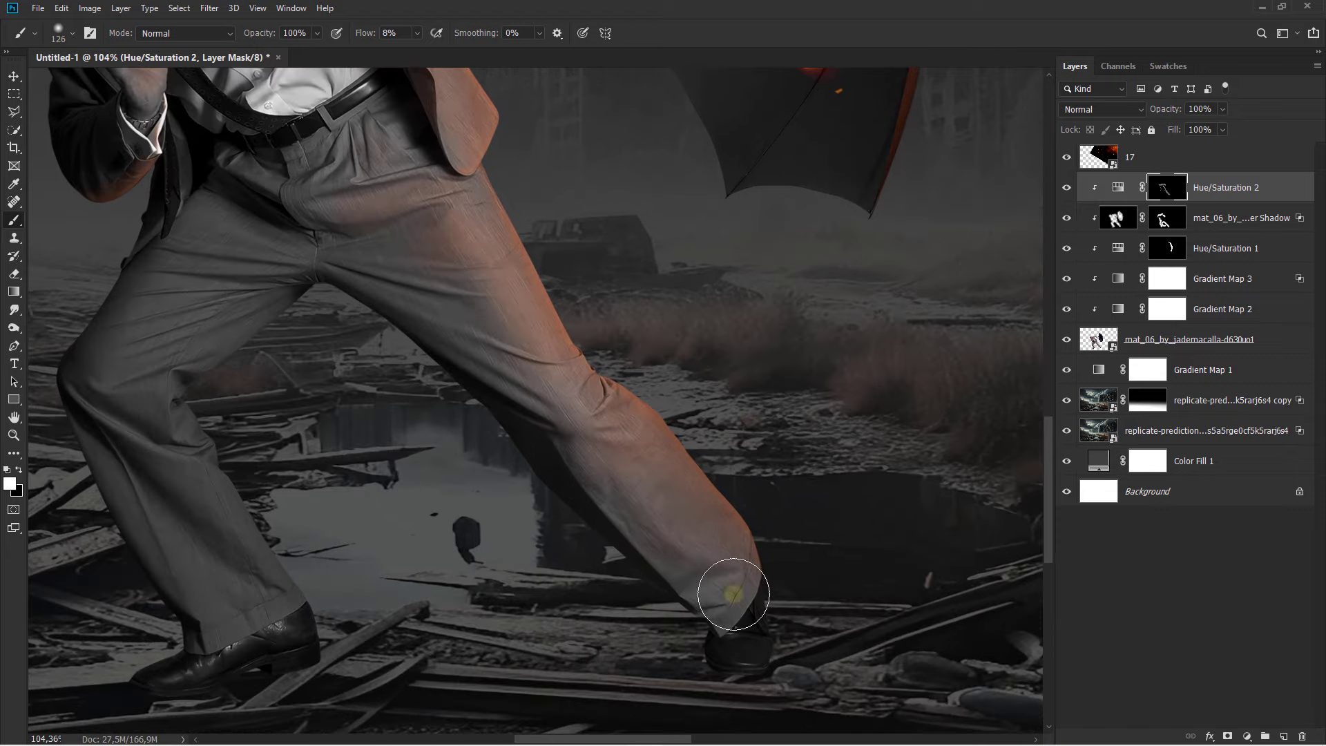
scroll(459, 346, "up", 3)
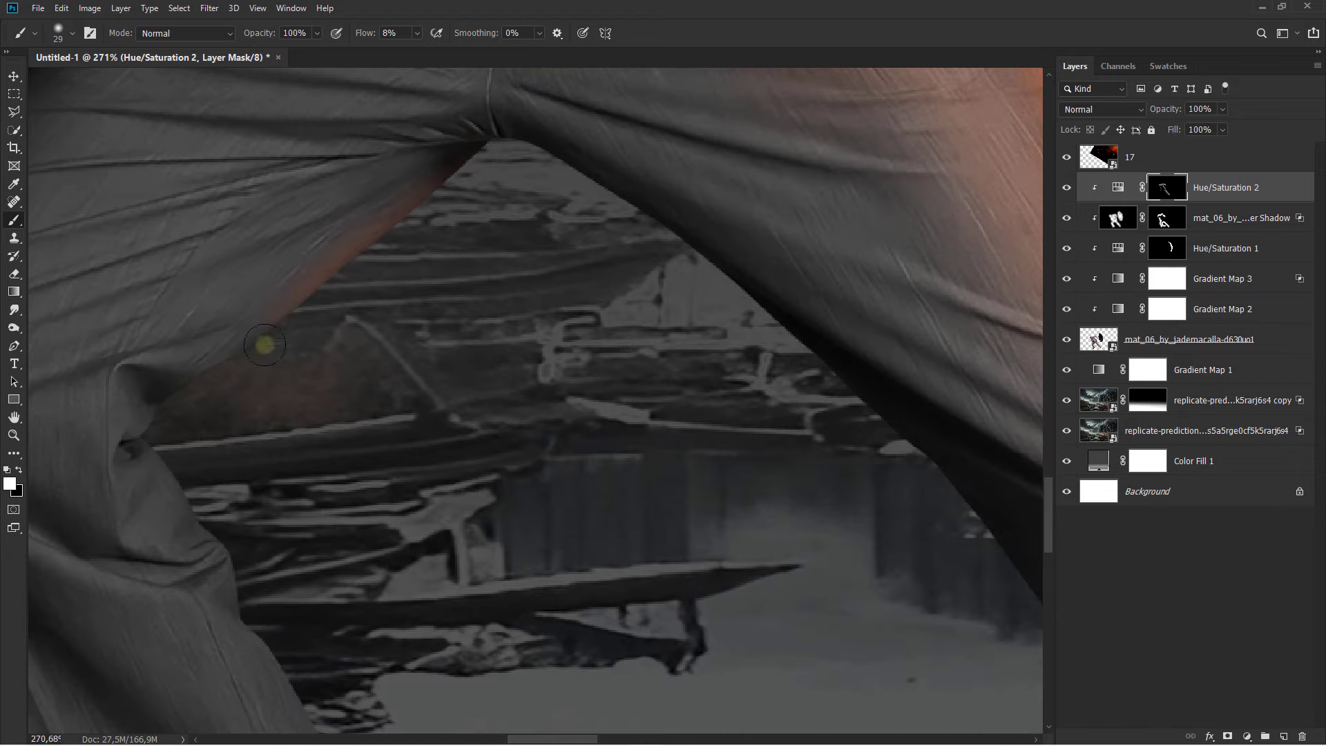
scroll(717, 186, "down", 2)
scroll(716, 186, "up", 2)
scroll(420, 314, "down", 2)
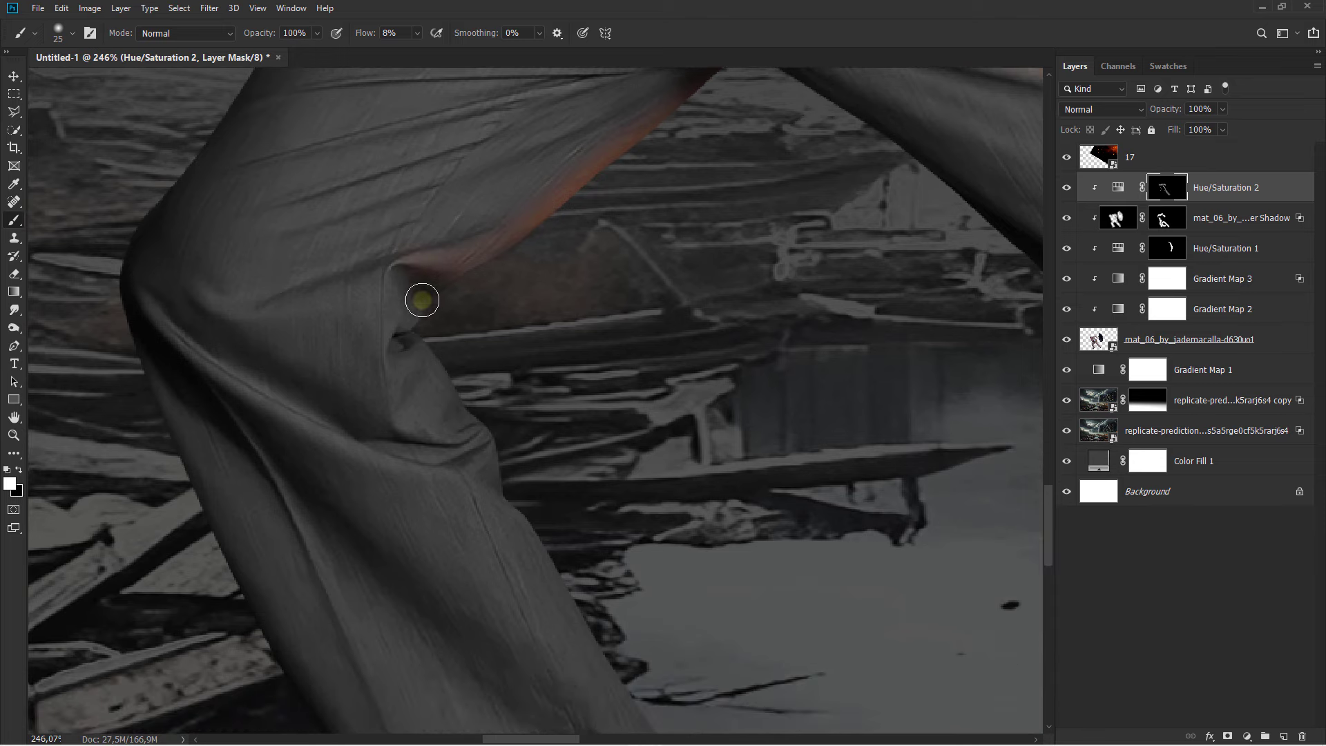
scroll(432, 276, "down", 1)
scroll(439, 238, "down", 1)
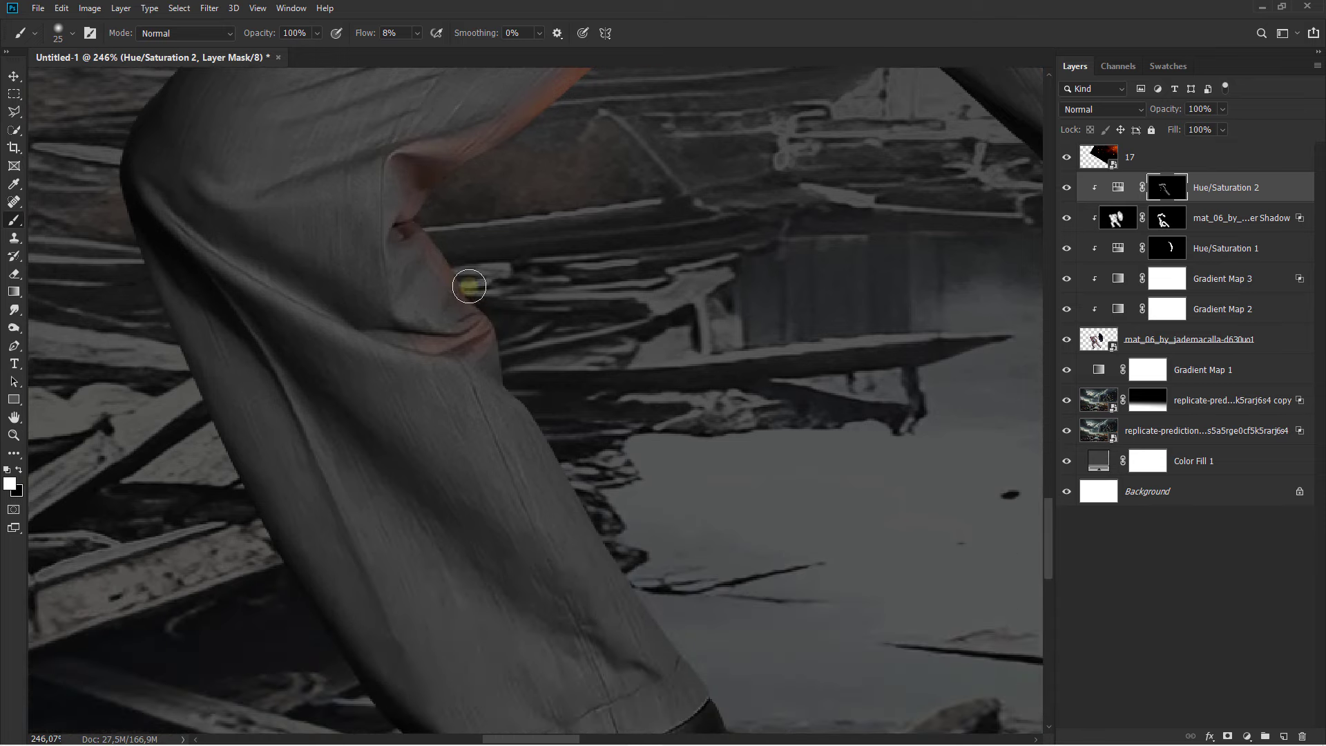
left_click_drag(497, 313, 421, 216)
Shrink the brush to 33 pixels and paint the warm tint onto the side of the head
right_click(414, 222)
left_click(417, 263)
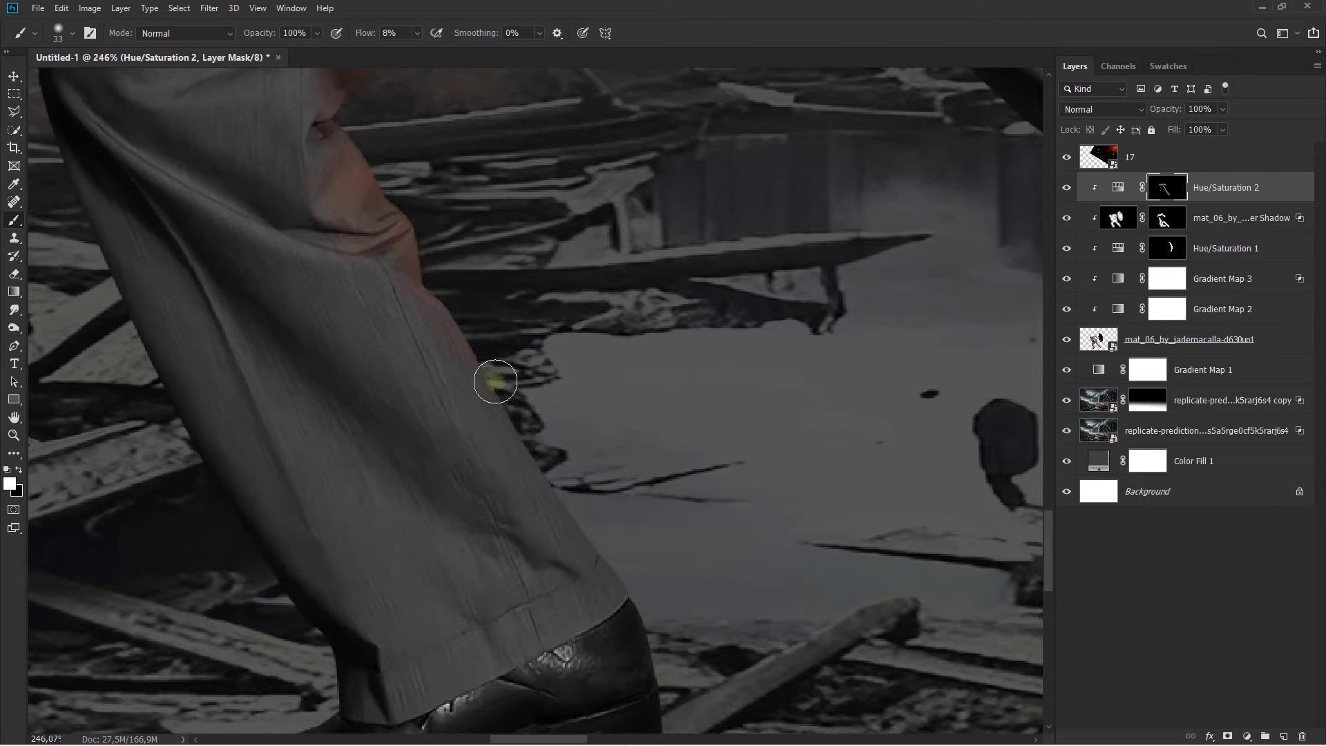
scroll(535, 330, "down", 3)
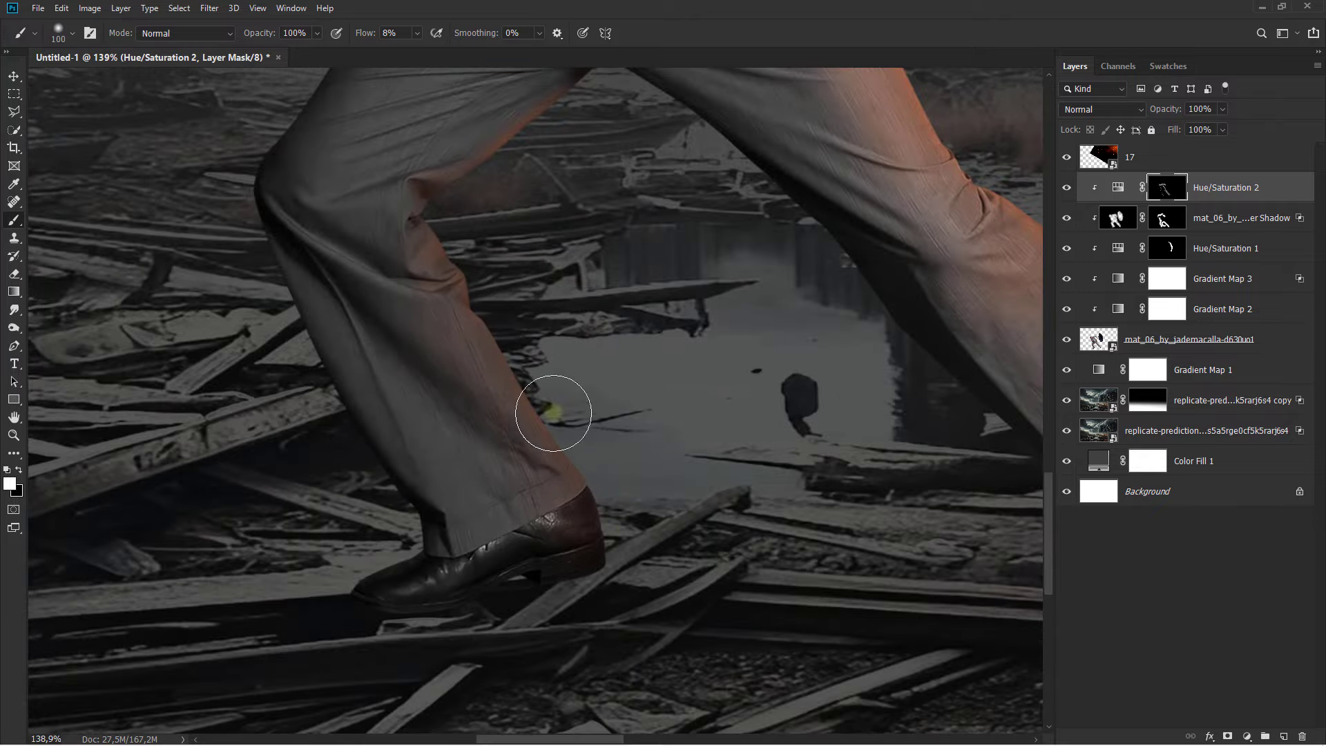
scroll(483, 297, "up", 1)
scroll(532, 256, "down", 2)
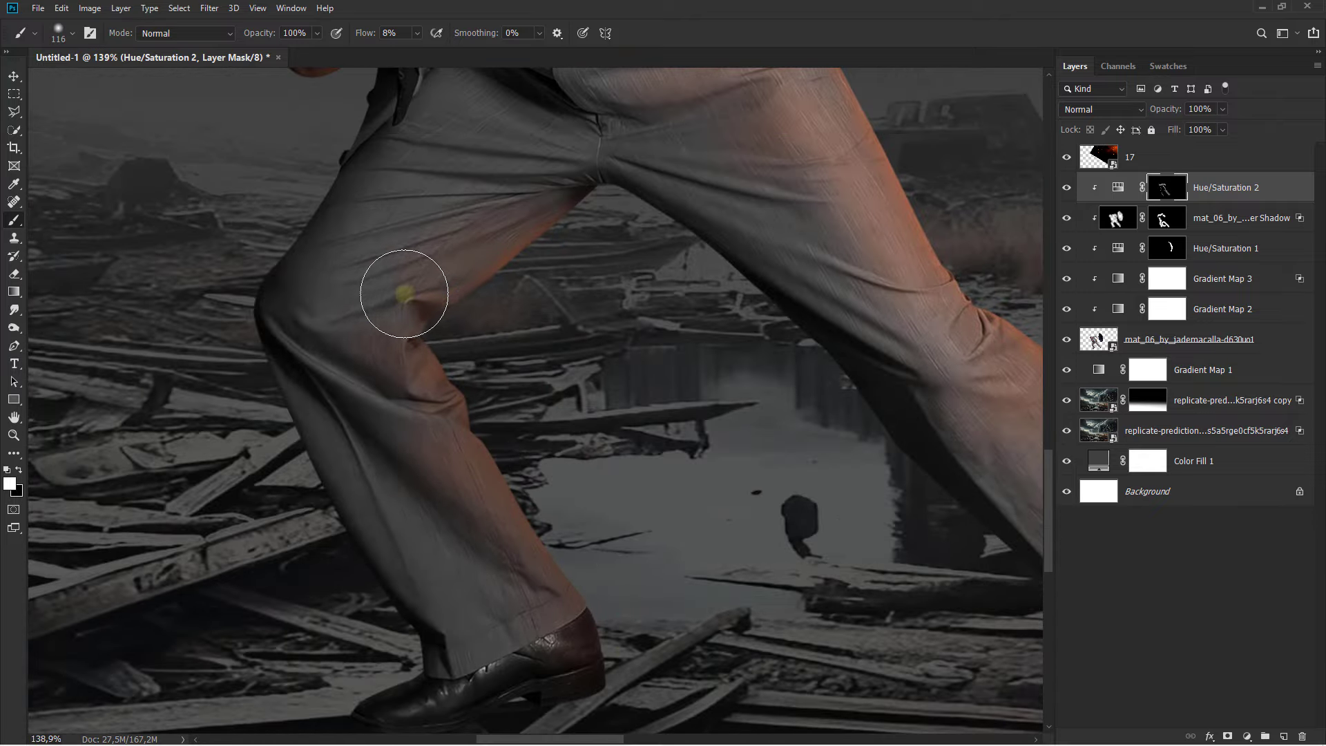
scroll(585, 261, "down", 3)
scroll(586, 261, "down", 2)
scroll(611, 325, "up", 1)
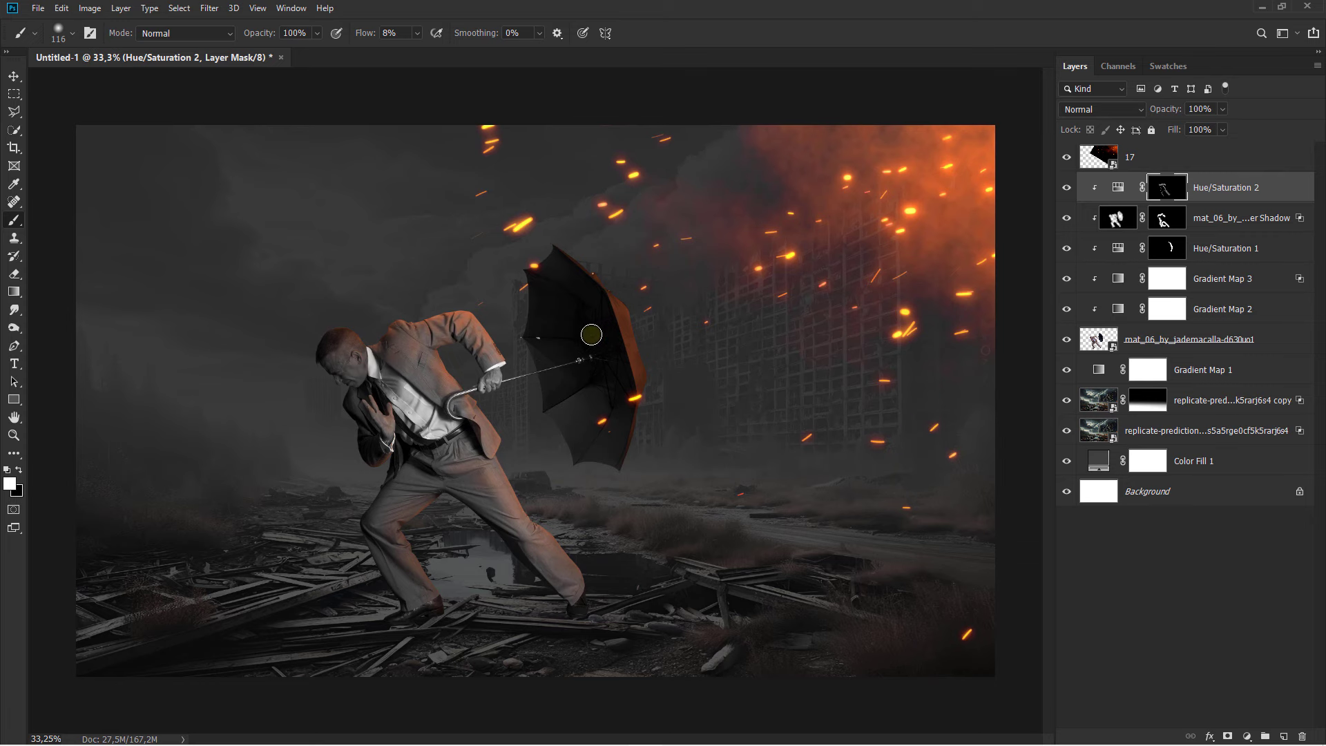
scroll(290, 359, "up", 5)
scroll(290, 383, "up", 1)
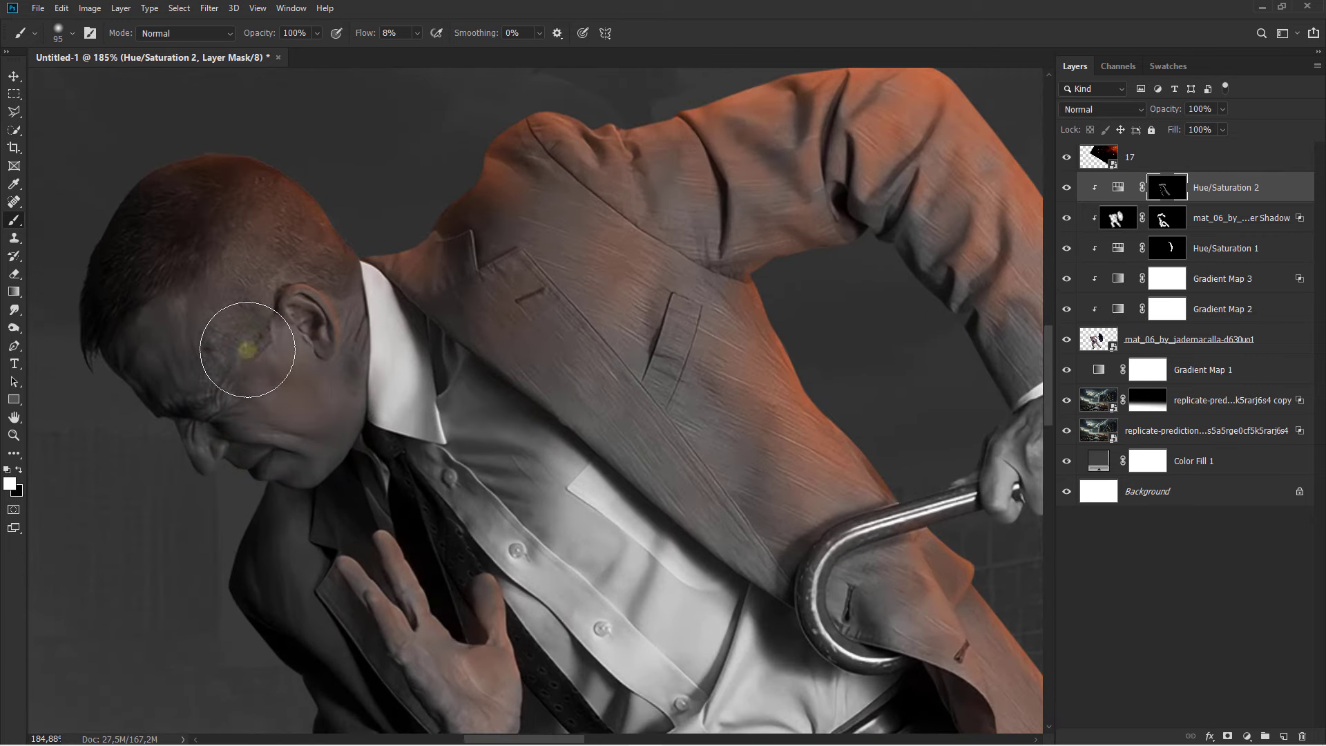
left_click_drag(248, 349, 337, 368)
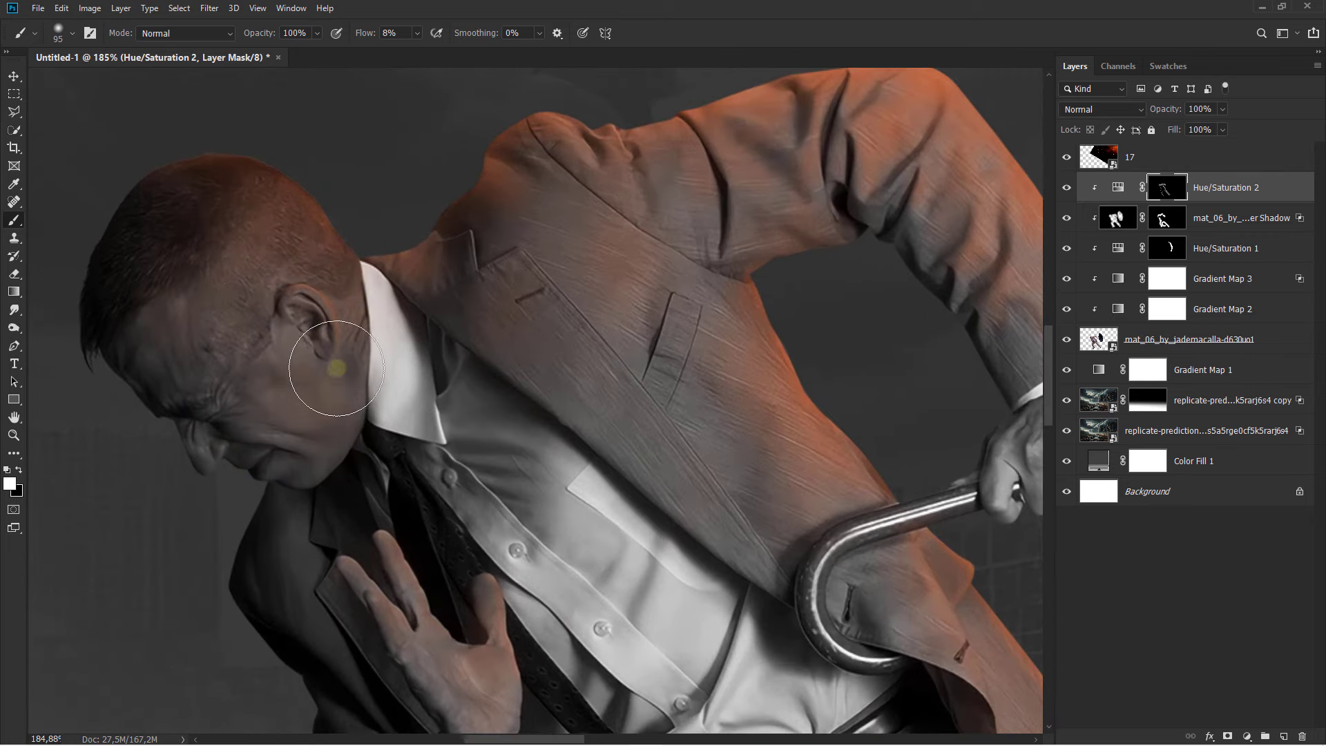
scroll(169, 307, "down", 2)
scroll(295, 335, "down", 2)
scroll(298, 319, "up", 1)
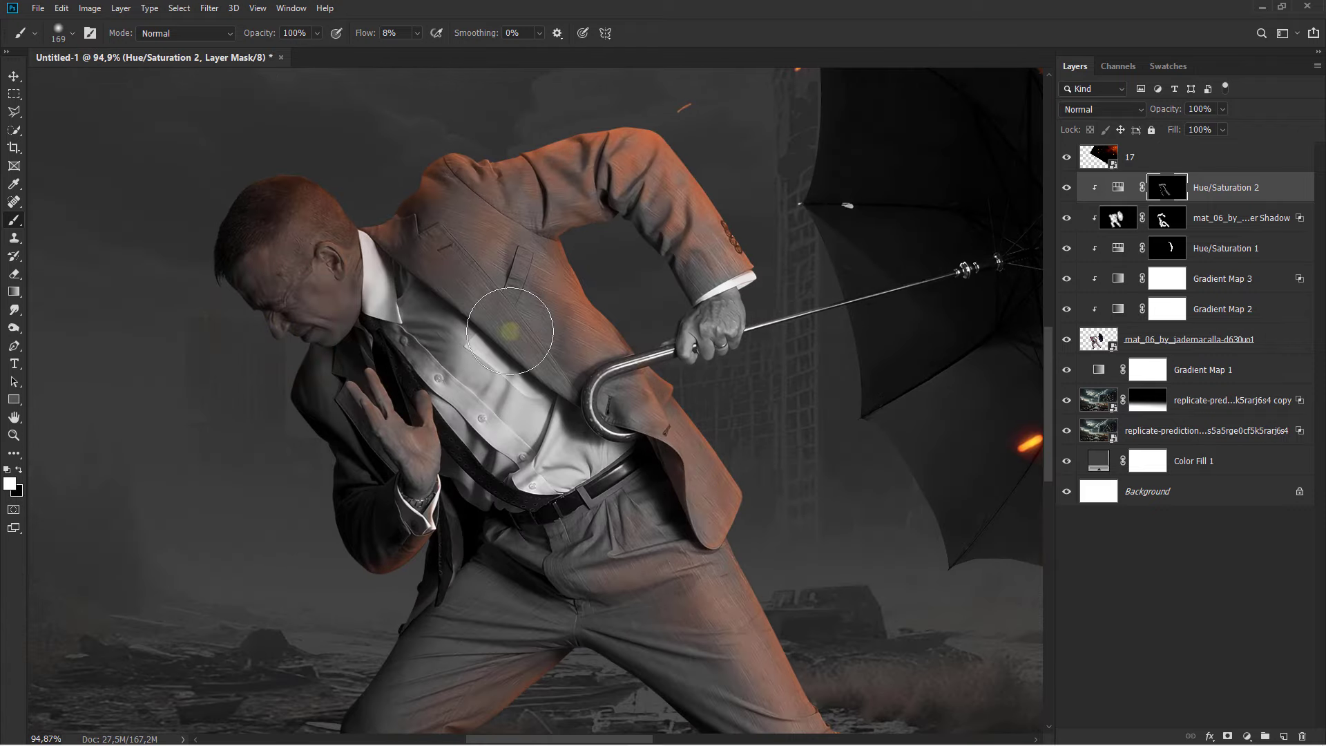
scroll(510, 332, "down", 1)
scroll(532, 324, "down", 1)
Extend the warm tint across the jacket and upper body
left_click_drag(630, 479, 612, 448)
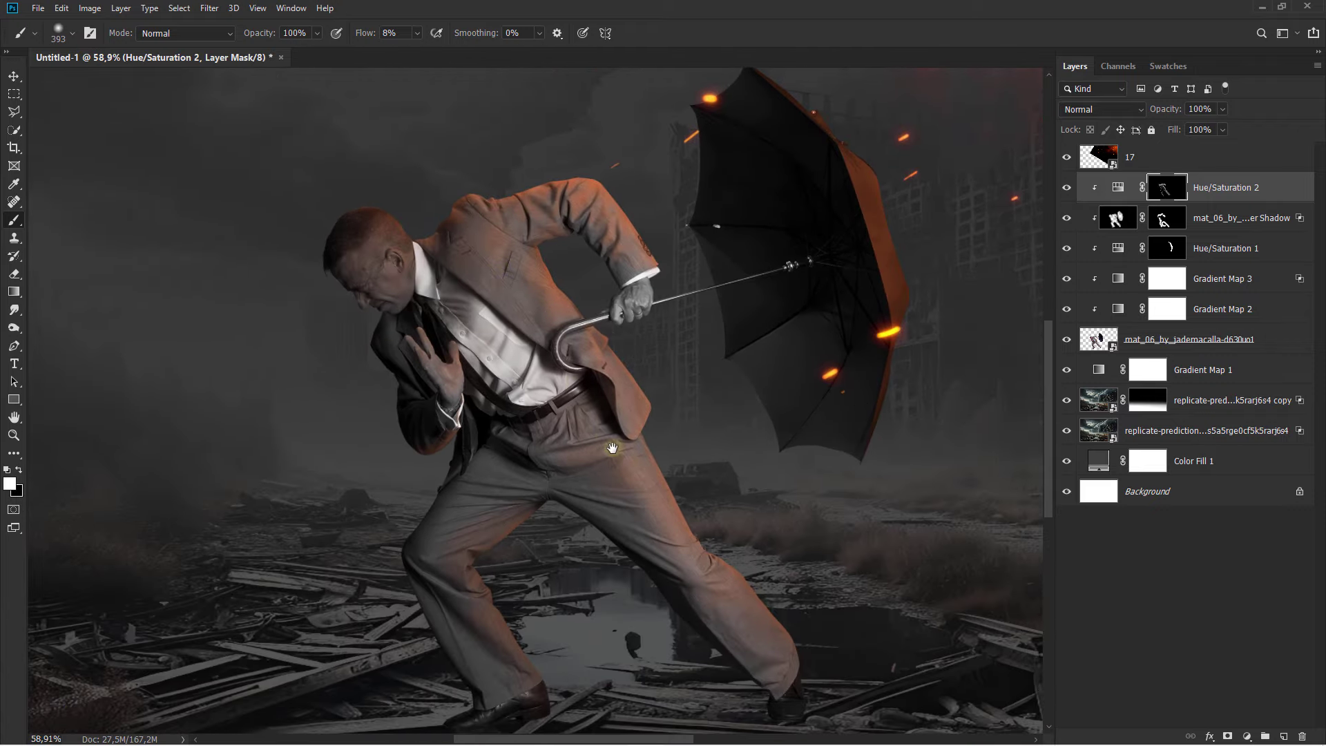
scroll(414, 311, "down", 1)
scroll(484, 380, "down", 1)
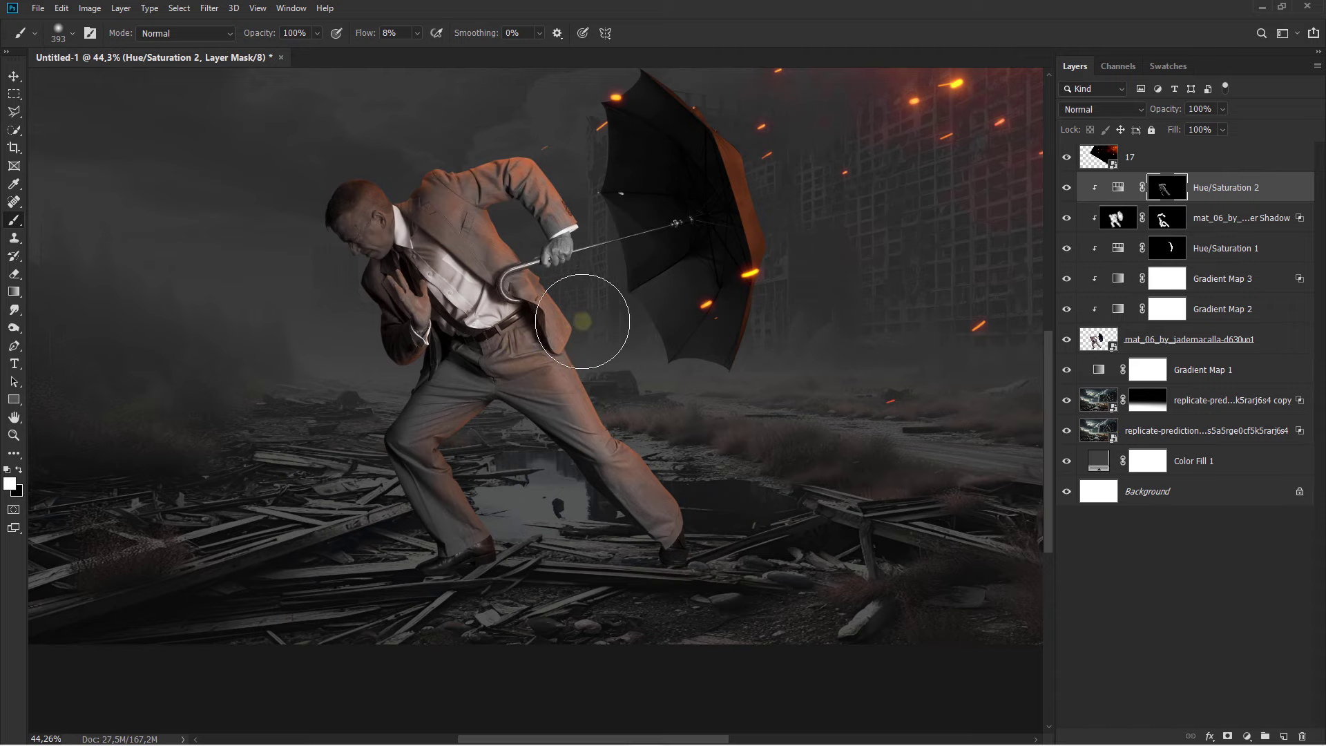
scroll(582, 321, "down", 1)
Compare with Hue/Saturation 2 hidden, then add a new shadow layer above Gradient Map 1
left_click(1070, 194)
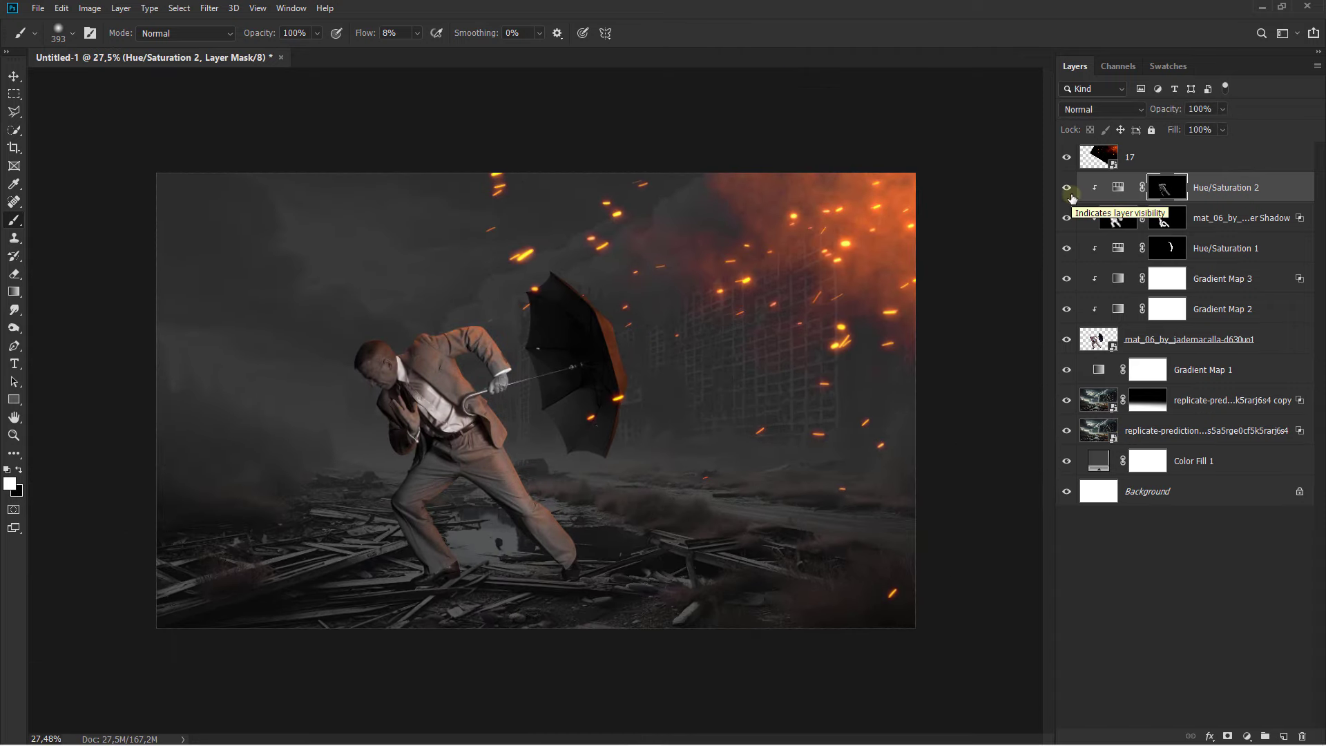
left_click(1119, 187)
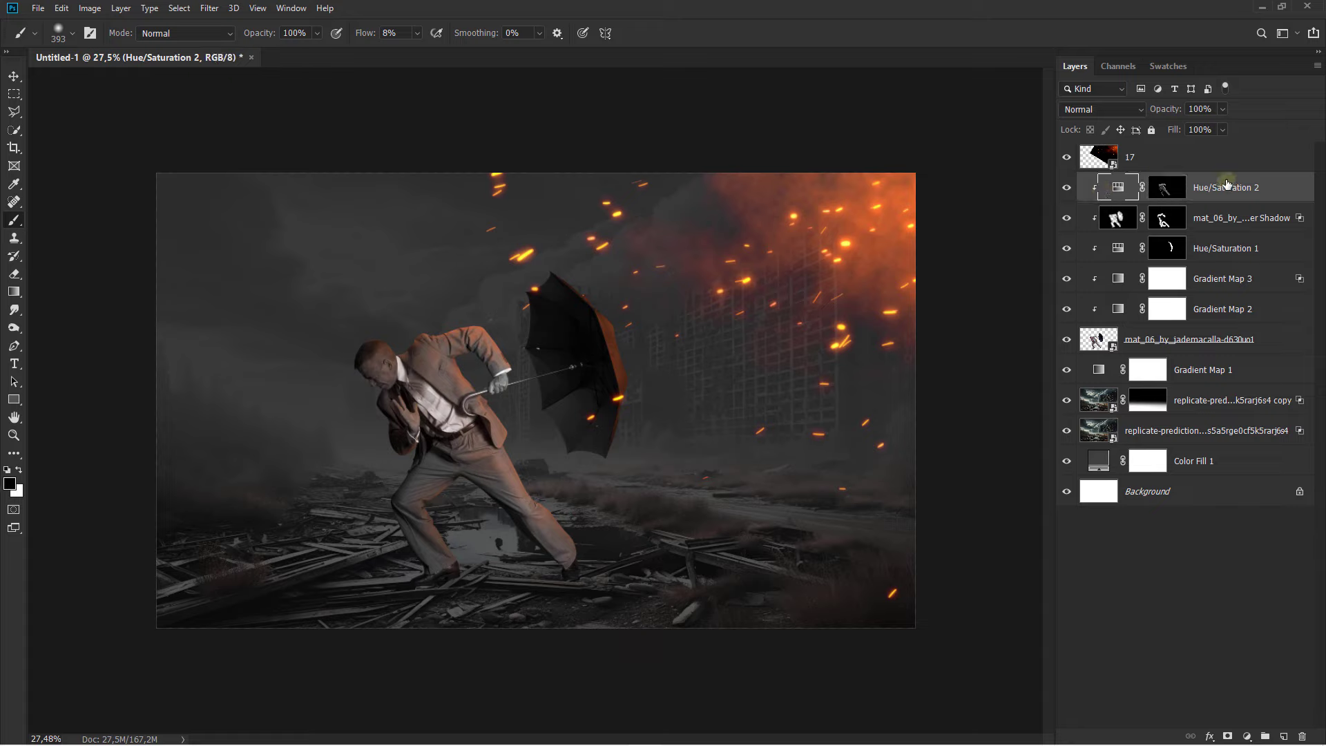
left_click(1222, 371)
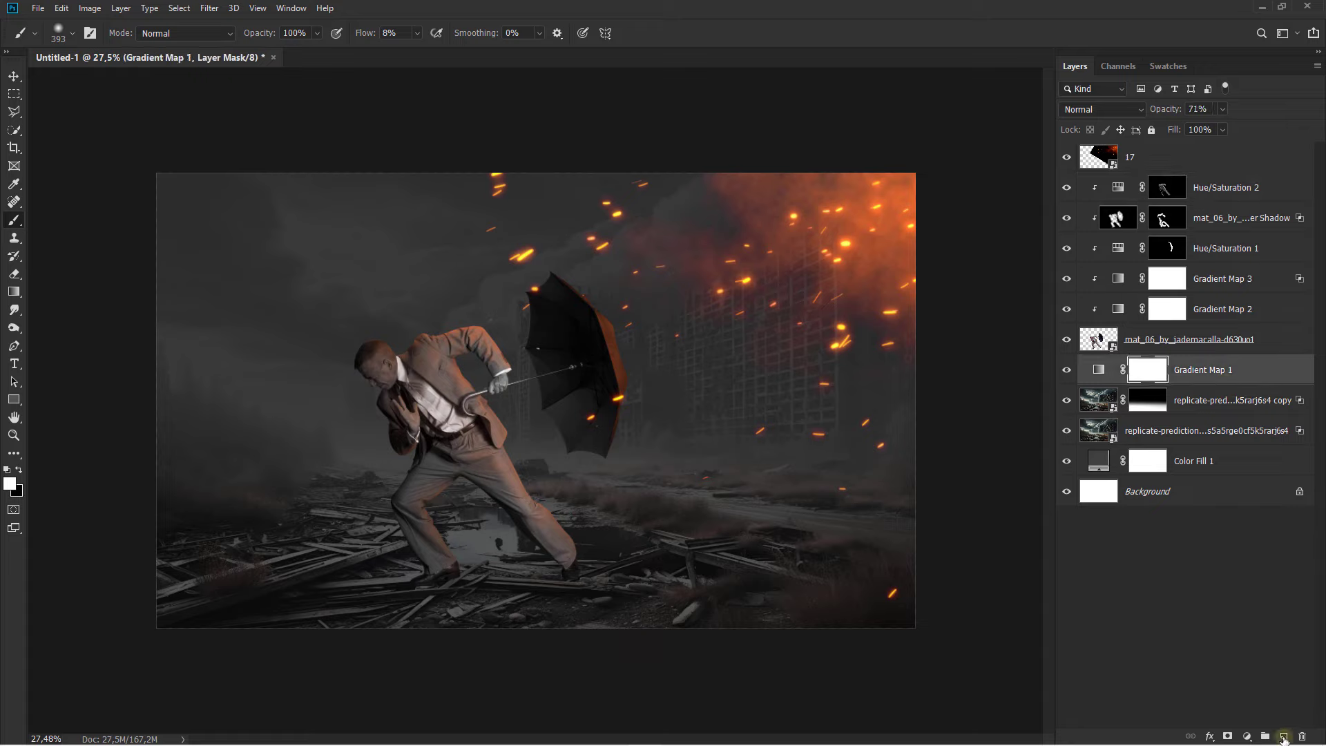
left_click(1284, 737)
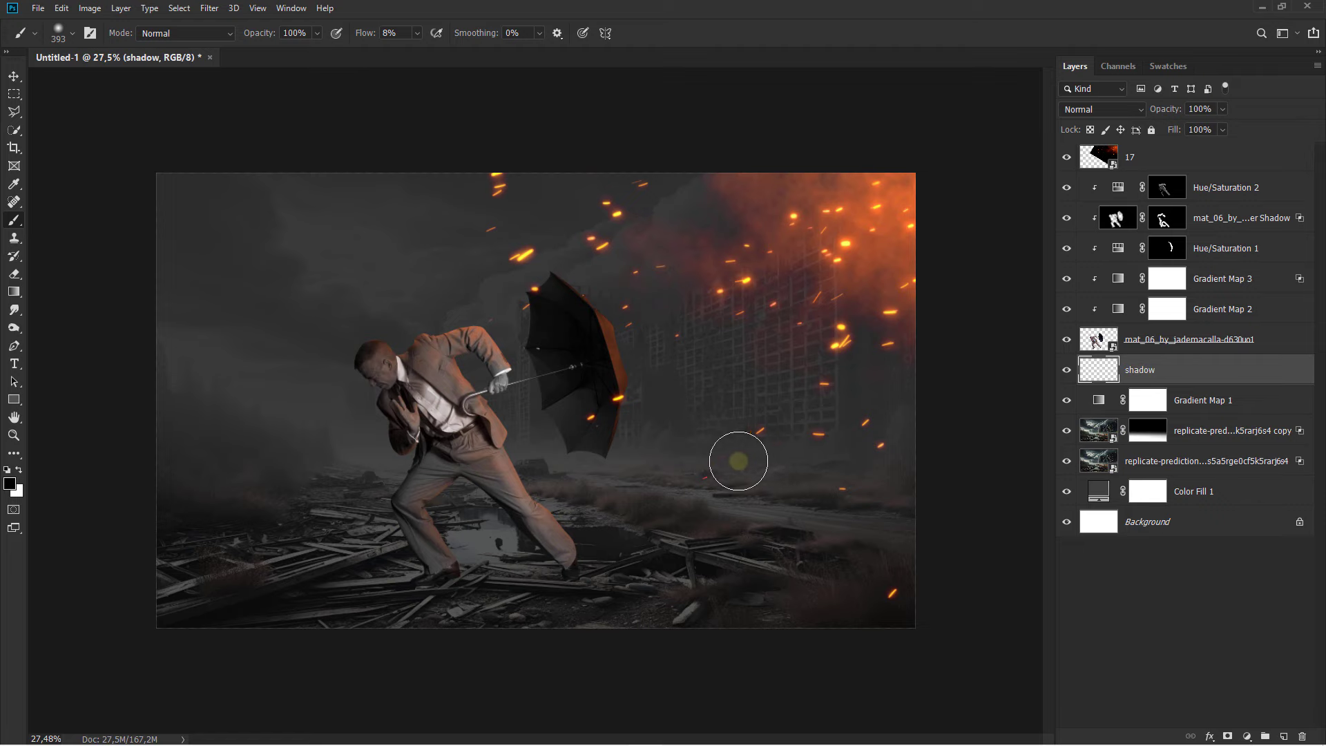
Zoom in on the shoes and make the brush much smaller for shoe detail
scroll(473, 584, "up", 1)
scroll(548, 563, "up", 2)
scroll(630, 444, "up", 1)
scroll(708, 502, "up", 2)
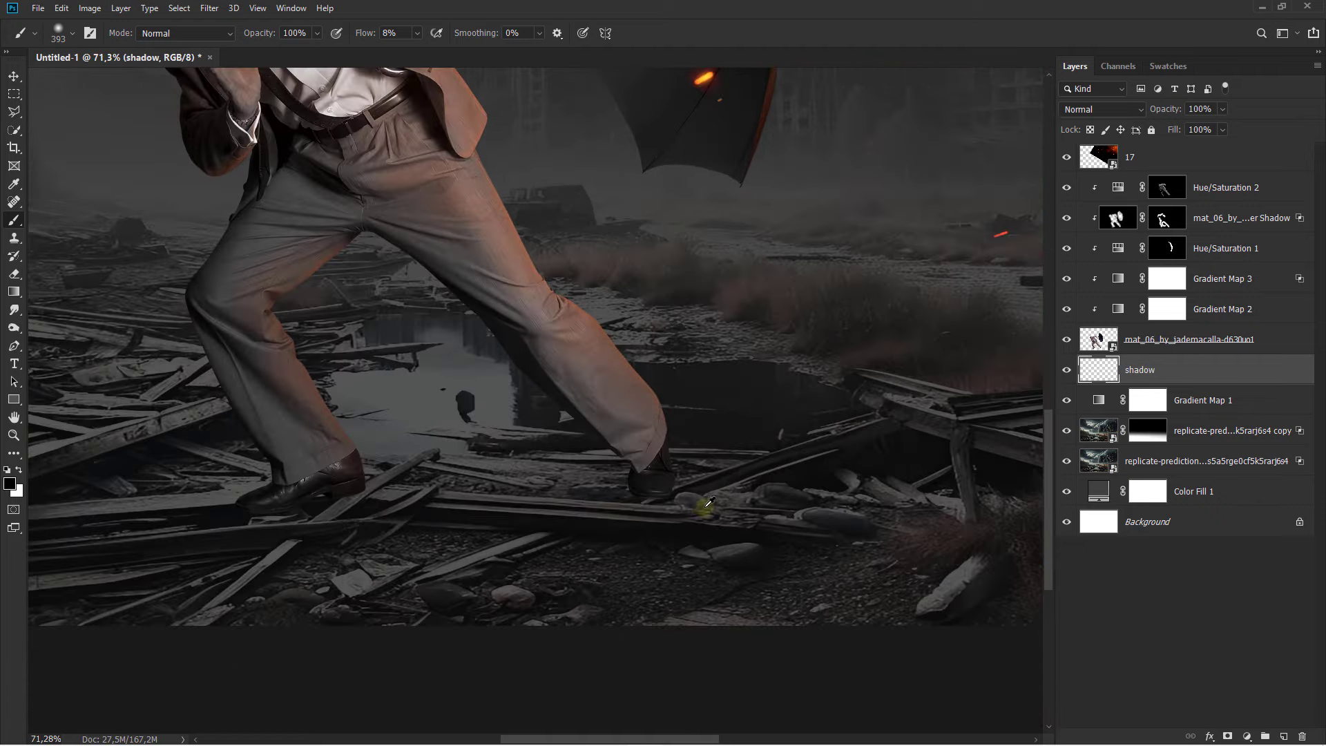
scroll(708, 502, "up", 1)
left_click_drag(686, 518, 562, 508)
scroll(608, 473, "up", 2)
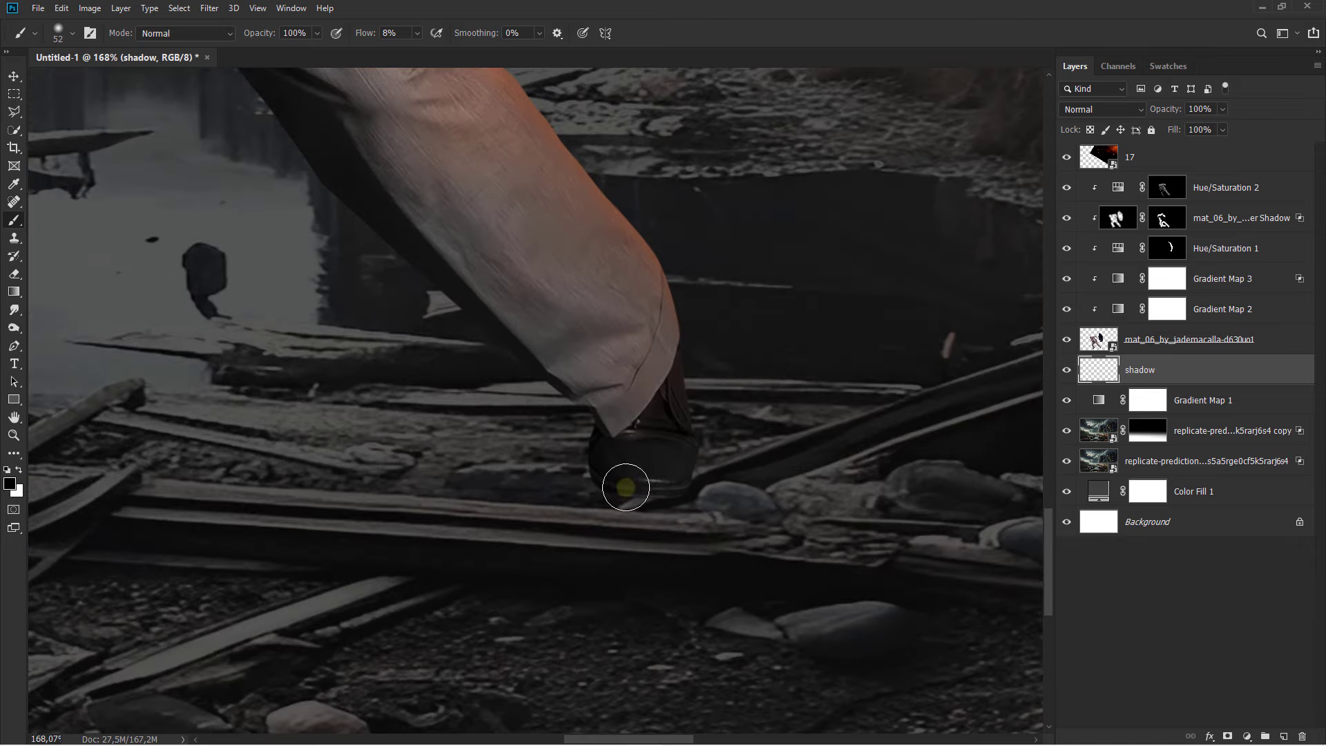
scroll(626, 487, "up", 1)
scroll(675, 509, "up", 2)
mouse_move(675, 449)
left_mouse_down()
mouse_move(563, 460)
mouse_move(557, 433)
mouse_move(463, 474)
left_mouse_up()
scroll(554, 439, "down", 1)
scroll(556, 433, "down", 1)
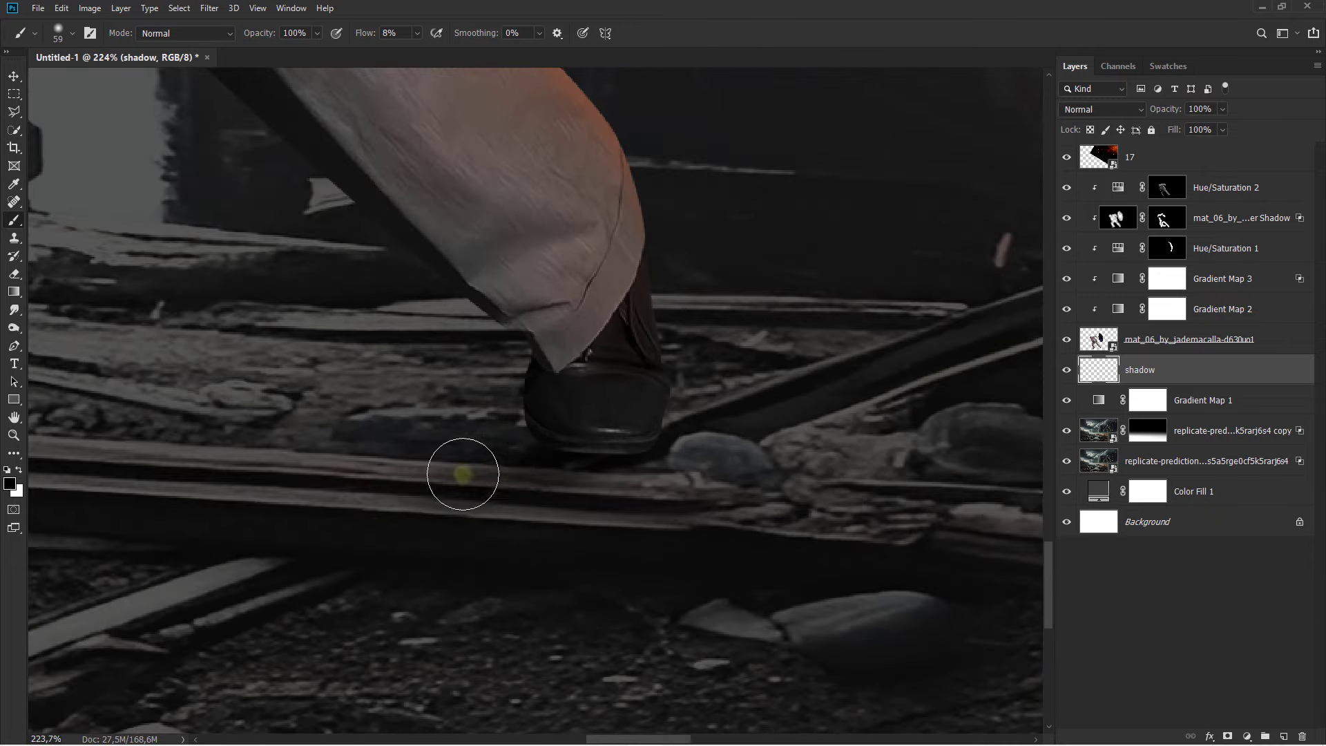
scroll(563, 449, "down", 1)
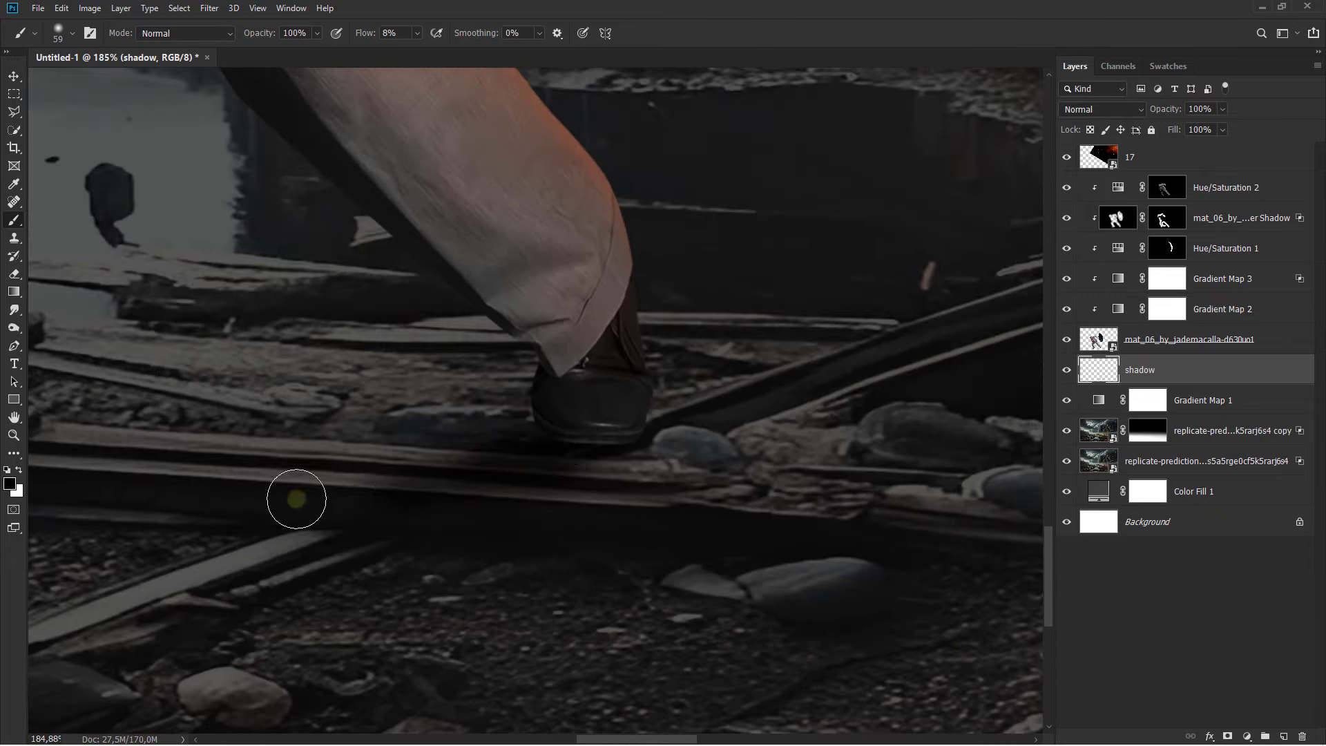
scroll(537, 473, "down", 1)
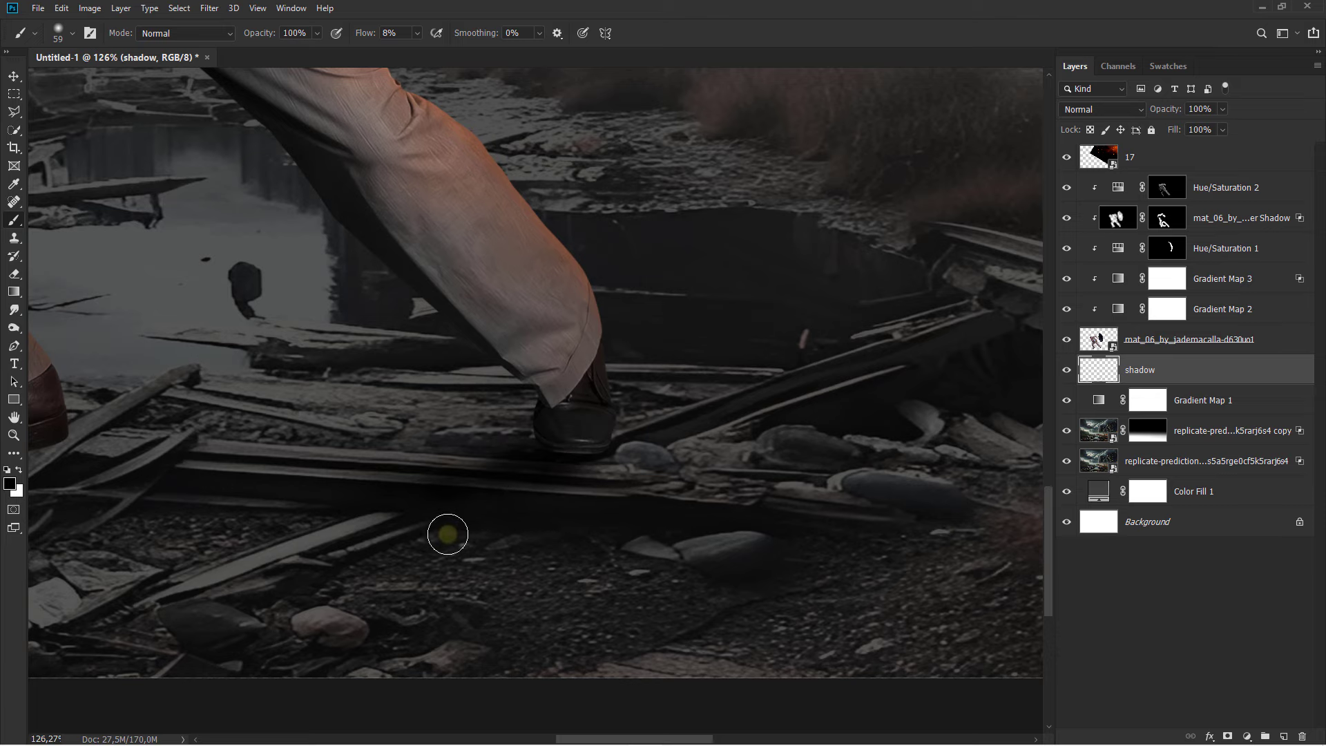
scroll(448, 534, "up", 1)
scroll(601, 458, "up", 1)
scroll(749, 465, "up", 1)
scroll(562, 380, "up", 1)
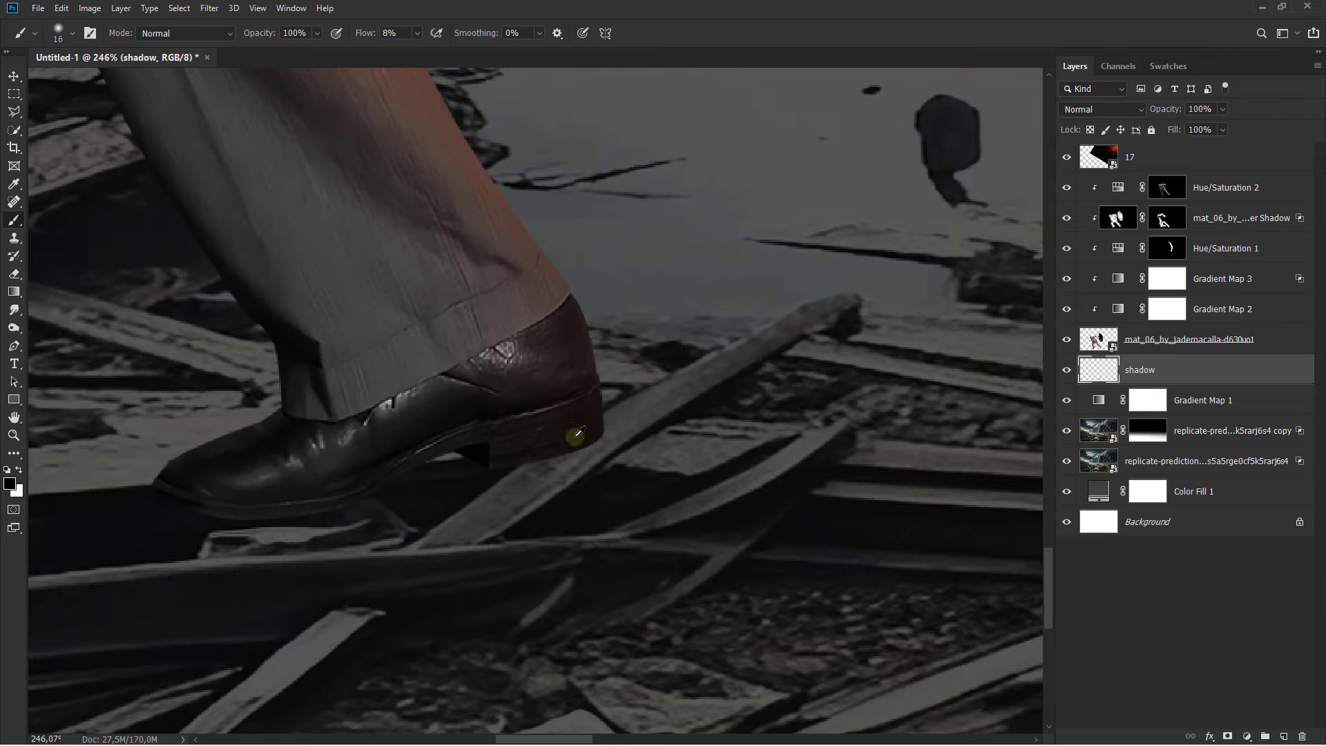
scroll(577, 435, "up", 1)
scroll(580, 446, "up", 1)
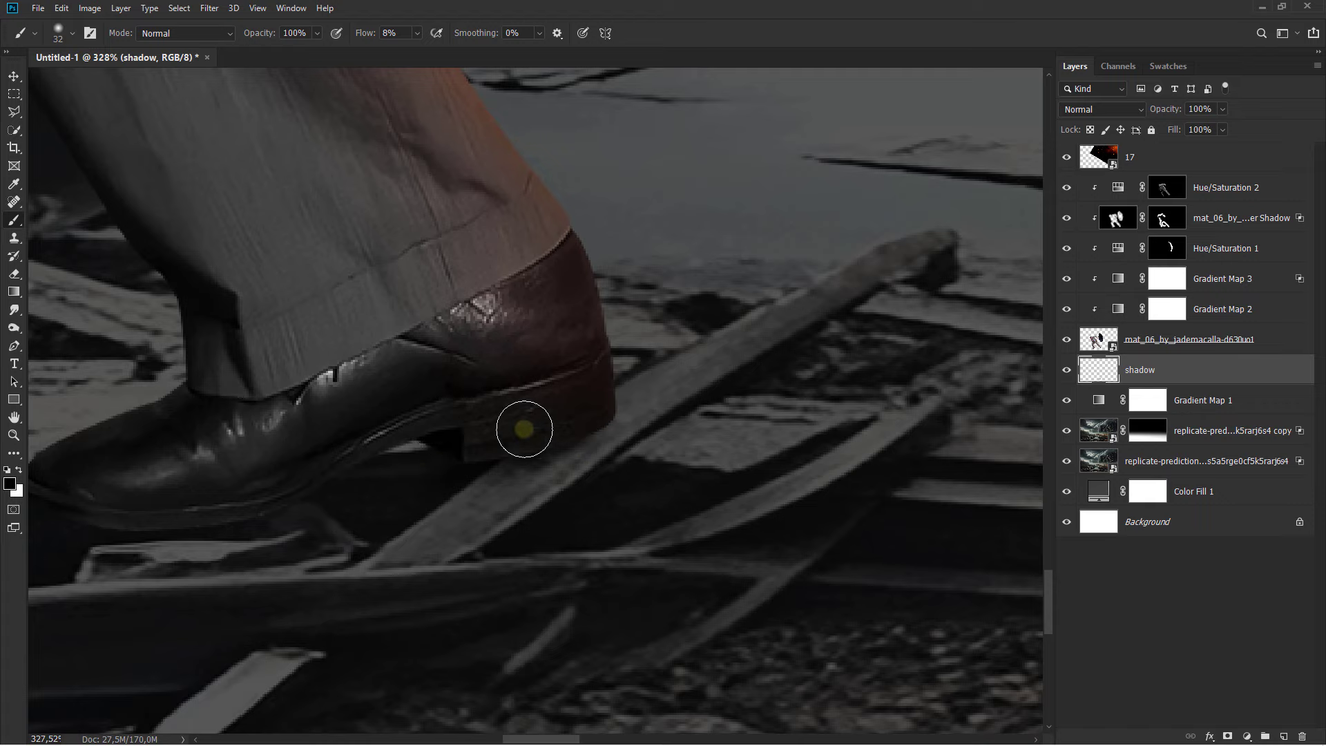
scroll(585, 422, "down", 2)
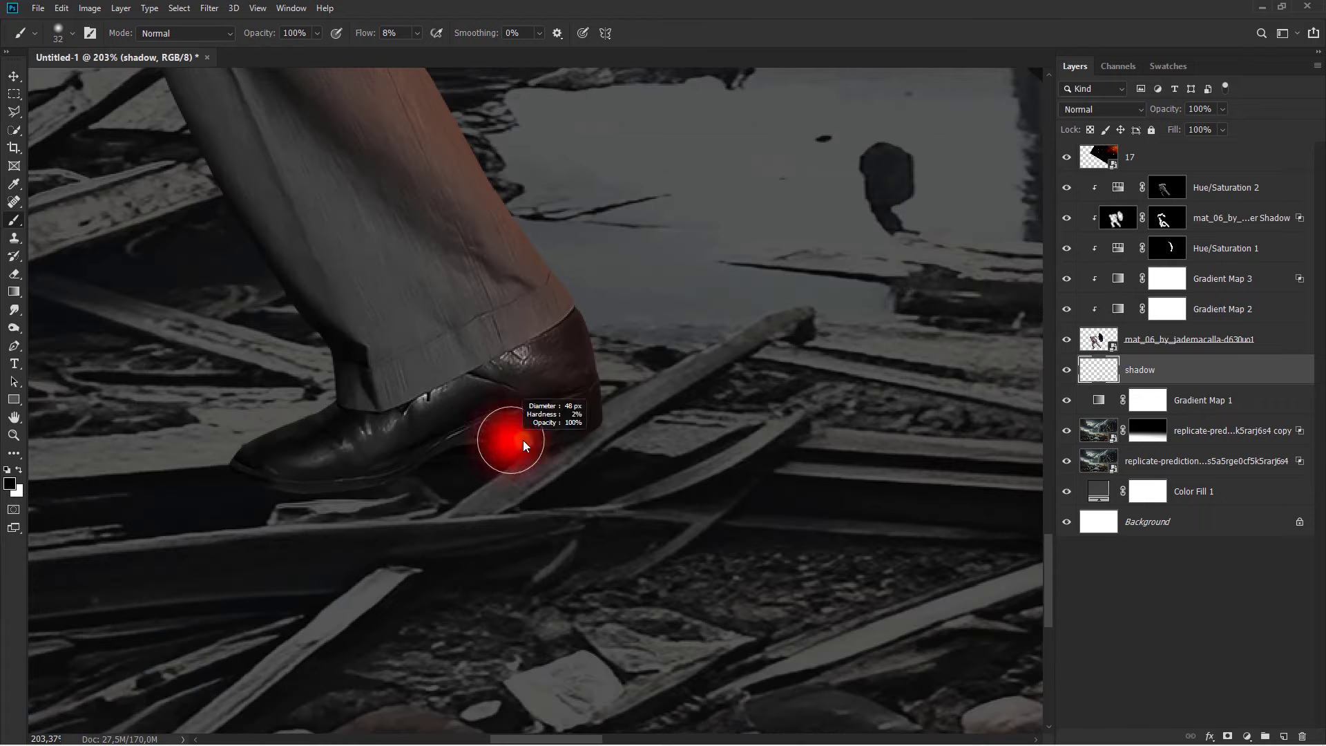
scroll(449, 435, "down", 1)
scroll(624, 392, "down", 1)
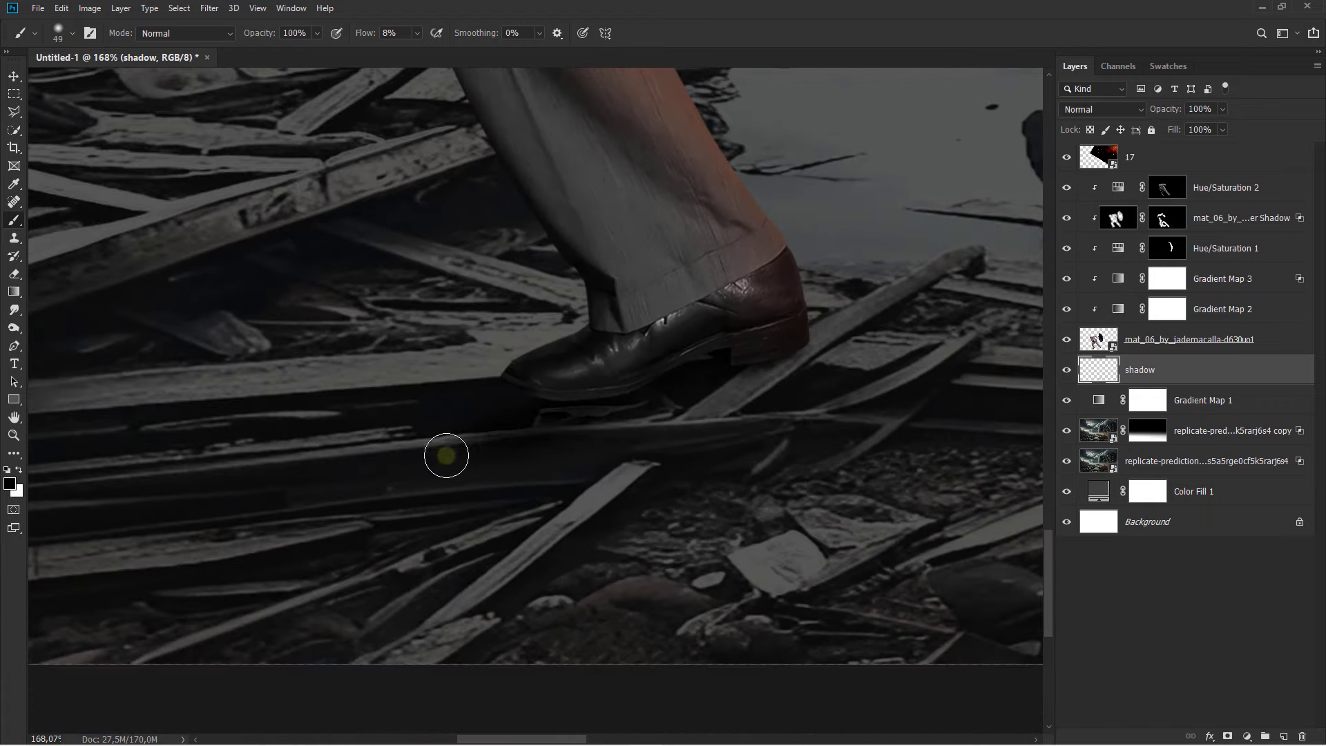
scroll(542, 411, "down", 1)
scroll(442, 444, "down", 1)
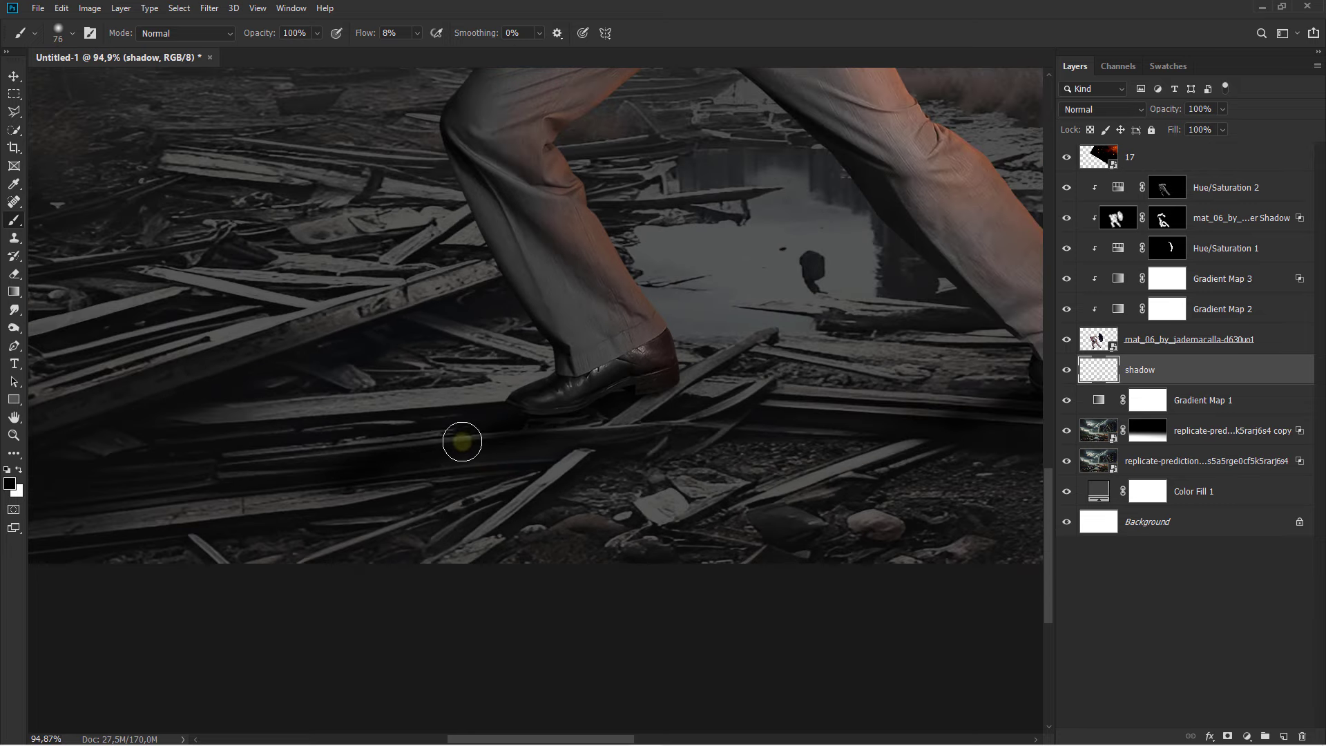
Paint soft black contact shadows on the debris beneath the feet, left, right and under the rear shoe
mouse_move(348, 485)
left_mouse_down()
mouse_move(305, 536)
mouse_move(230, 563)
left_mouse_up()
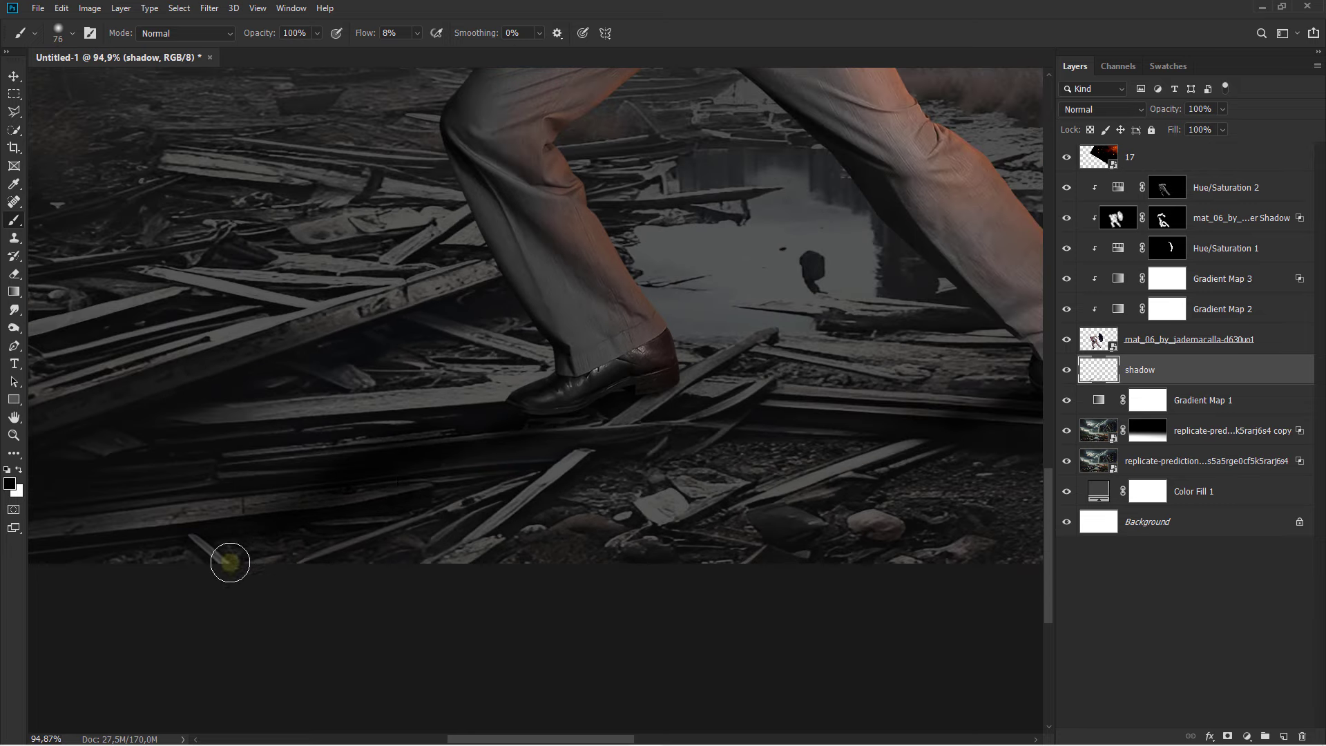
left_click_drag(343, 487, 171, 525)
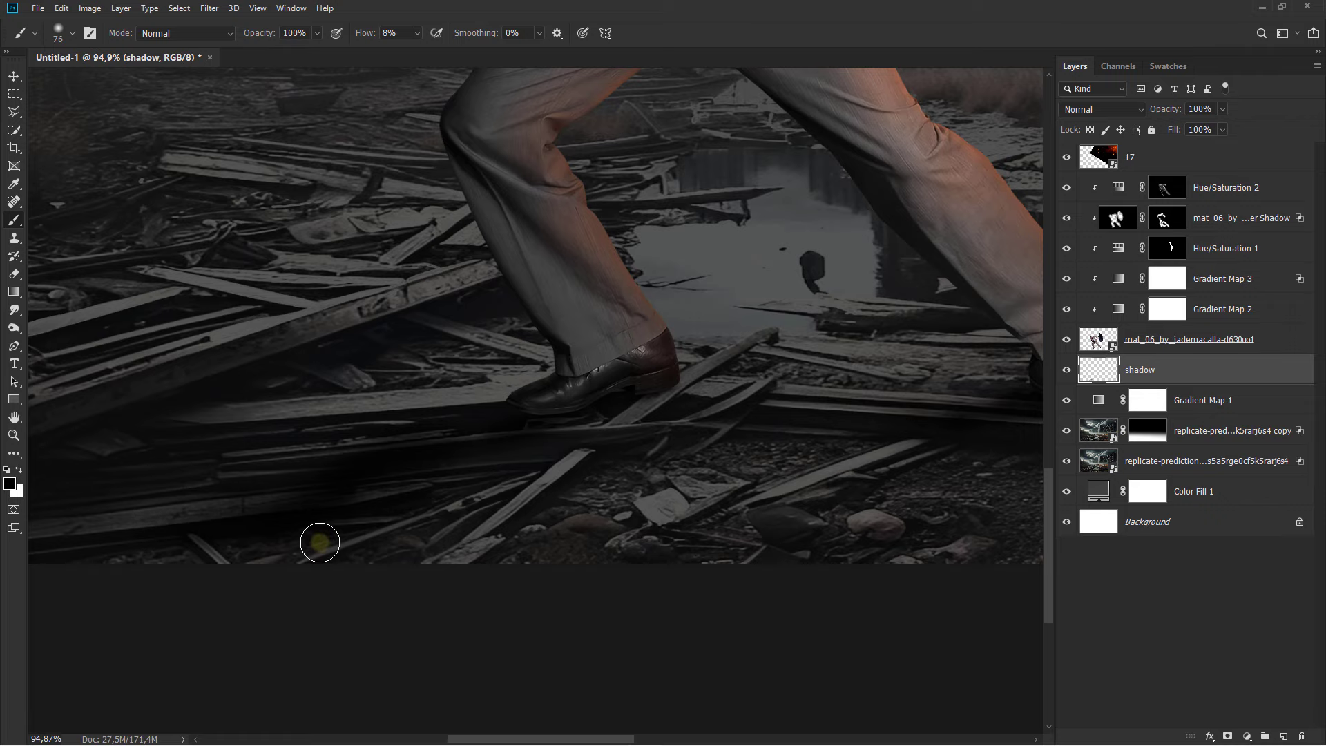
key("ctrl+z")
left_click_drag(503, 479, 281, 522)
scroll(221, 520, "down", 1)
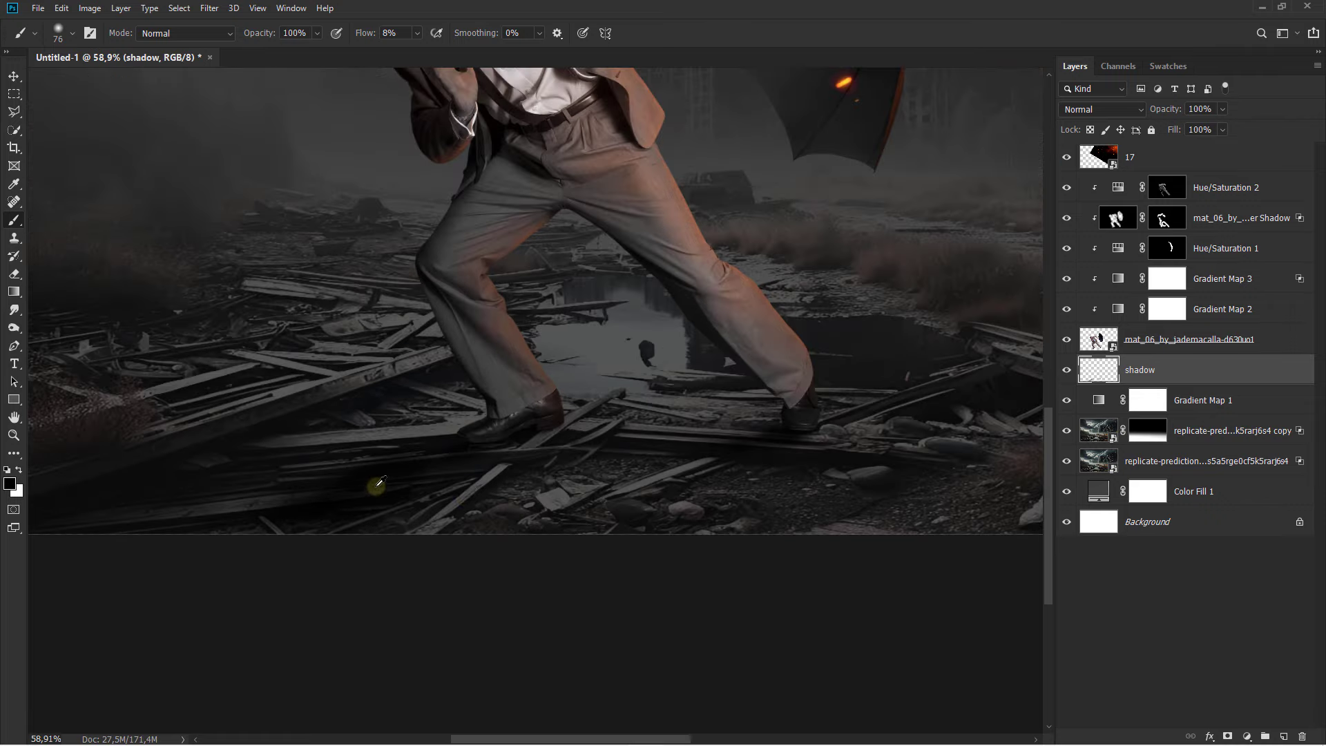
scroll(376, 482, "down", 1)
scroll(423, 503, "down", 1)
scroll(654, 474, "down", 1)
mouse_move(590, 500)
left_mouse_down()
mouse_move(690, 465)
mouse_move(749, 462)
mouse_move(583, 523)
mouse_move(648, 519)
left_mouse_up()
scroll(582, 502, "down", 2)
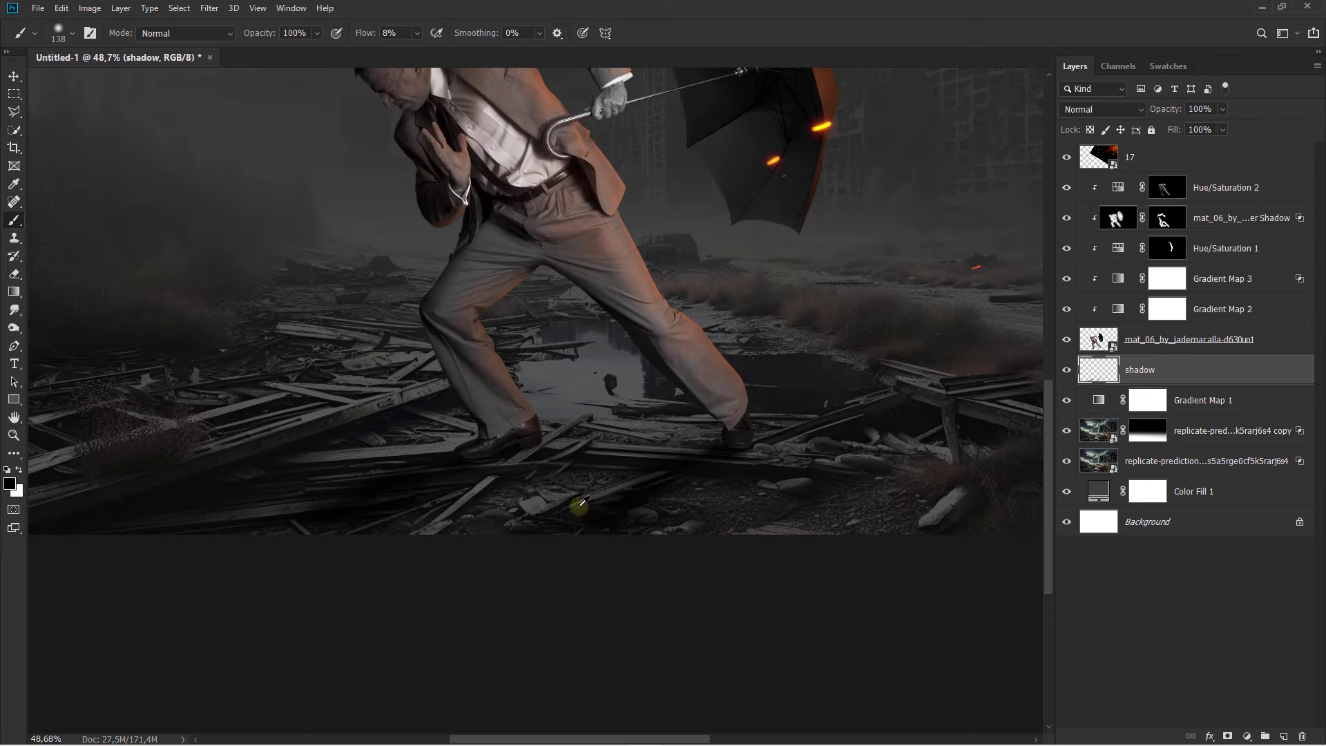
scroll(580, 503, "up", 2)
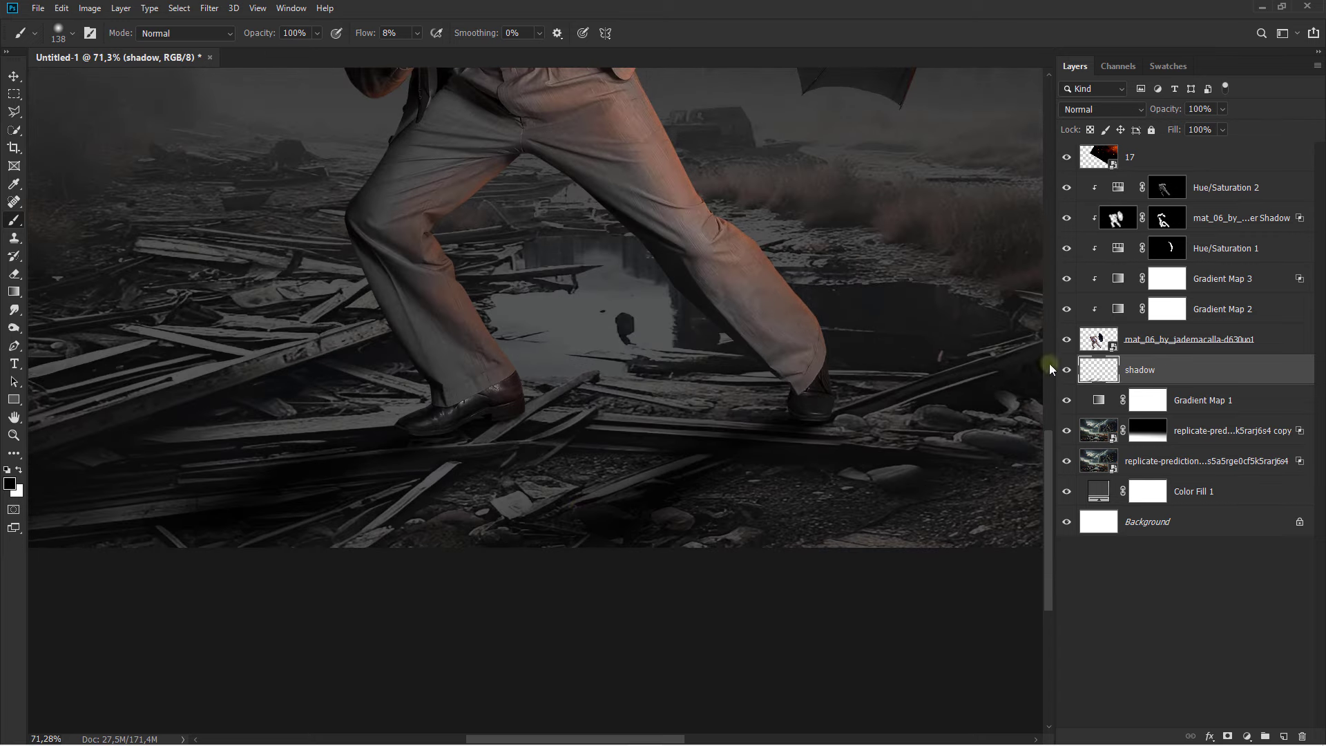
left_click(1169, 338)
Add a new layer clipped to the man and shade the underside of his shoe
left_click(1281, 736)
key("ctrl+alt+g")
scroll(533, 438, "up", 3)
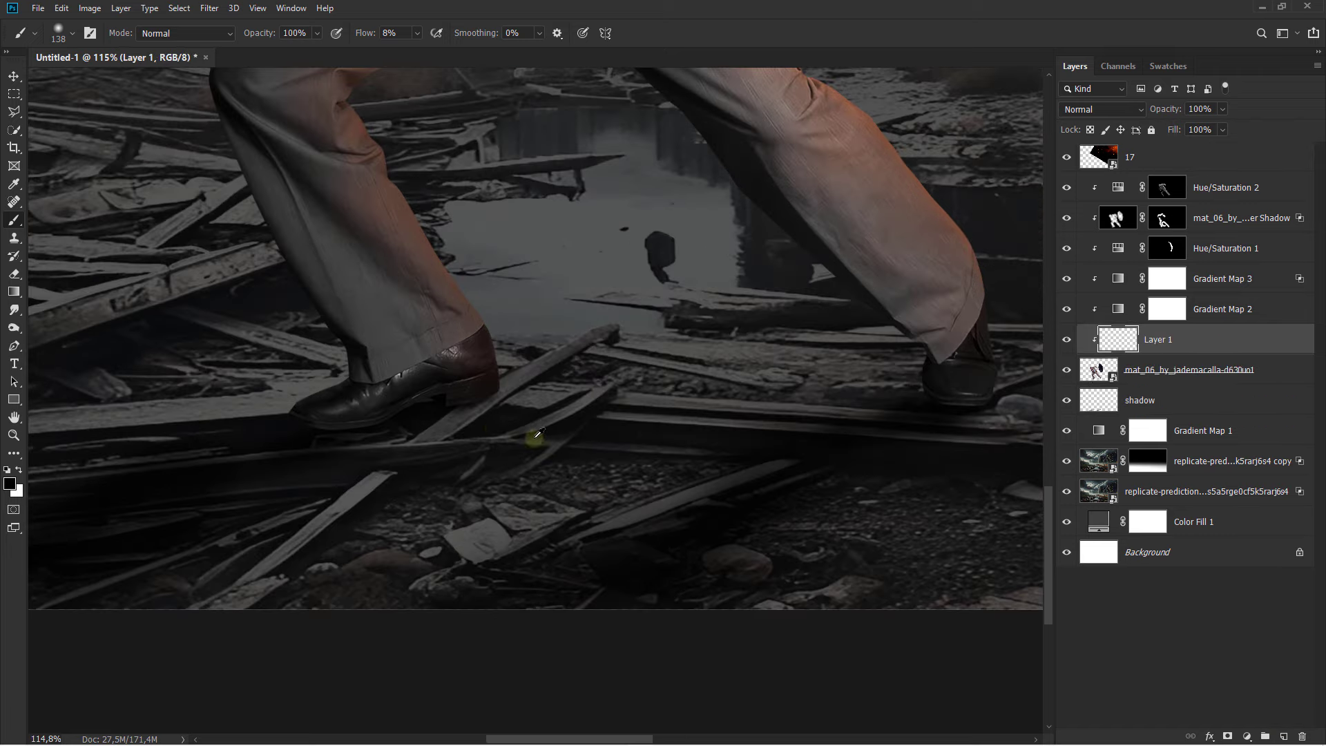
scroll(497, 391, "up", 2)
left_click_drag(497, 391, 171, 430)
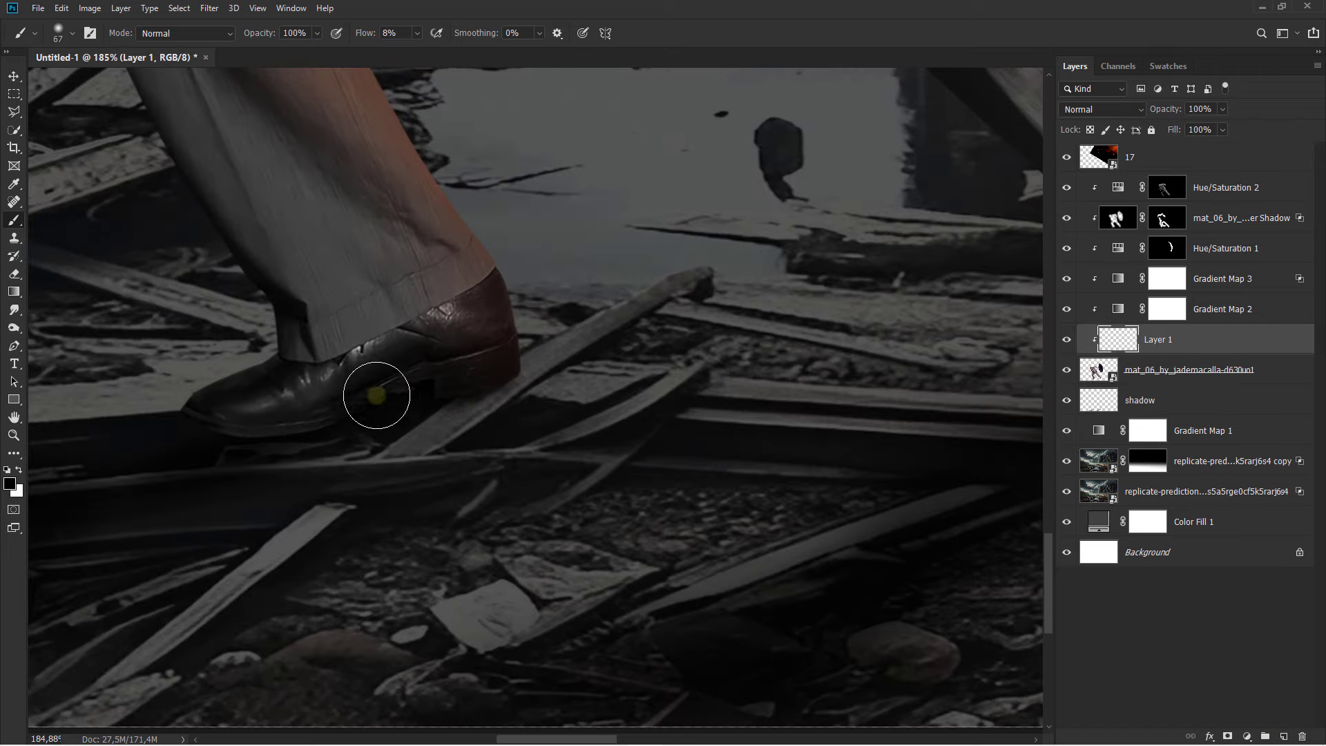
Paint a faint shadow along the plank under the shoes and fit the image on screen
scroll(371, 423, "down", 3)
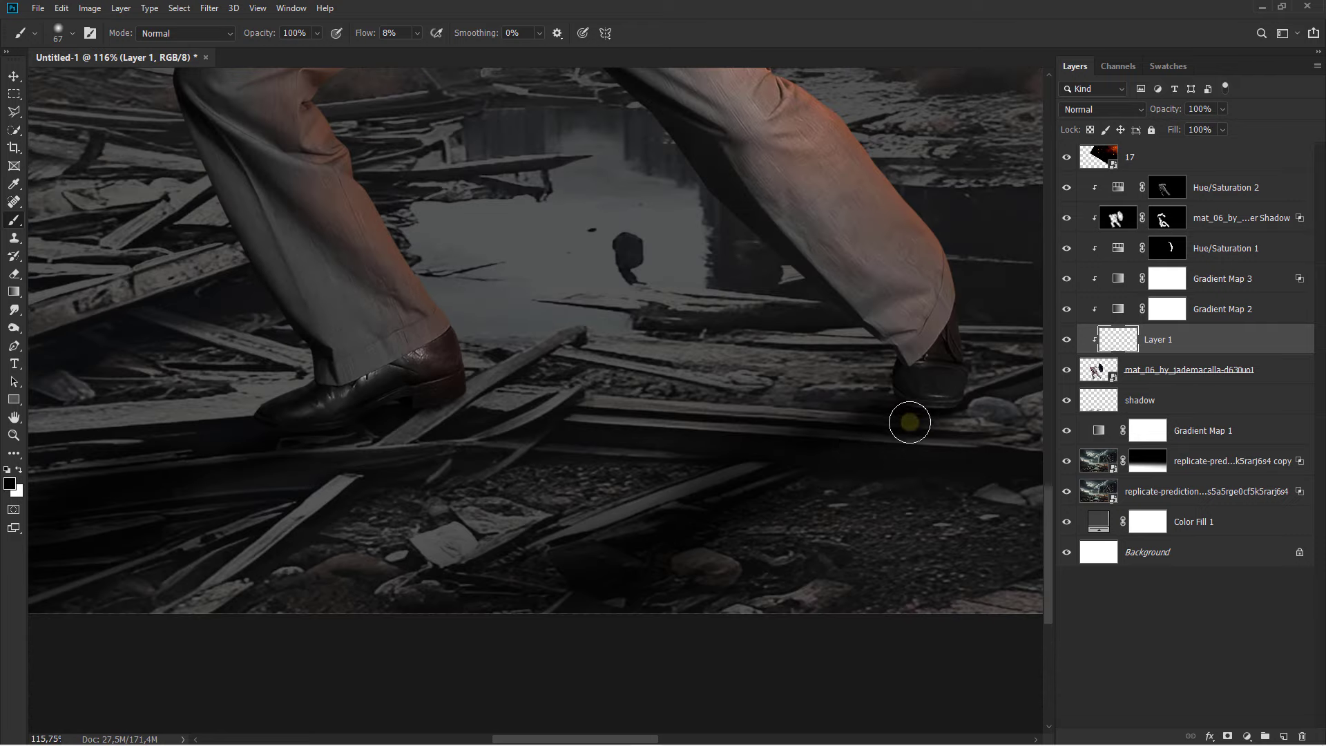
scroll(909, 420, "up", 2)
left_click_drag(923, 423, 549, 404)
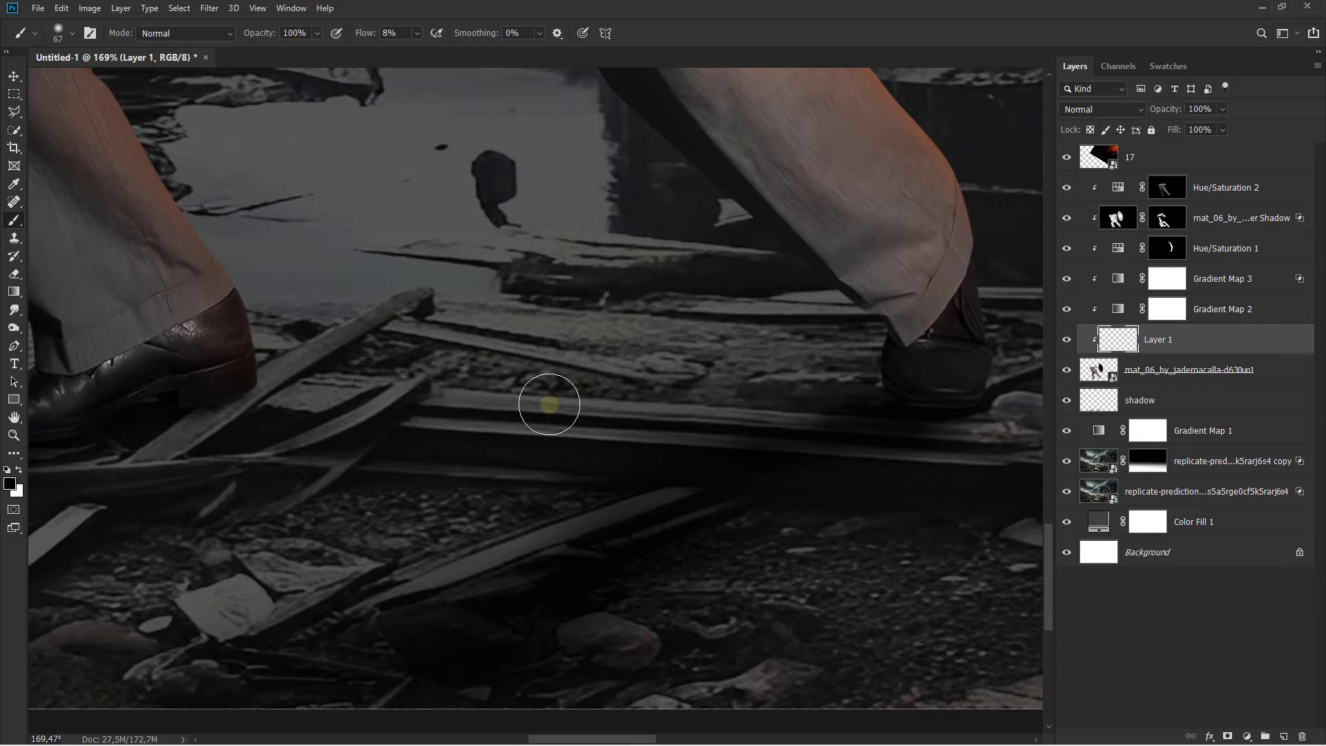
key("ctrl+0")
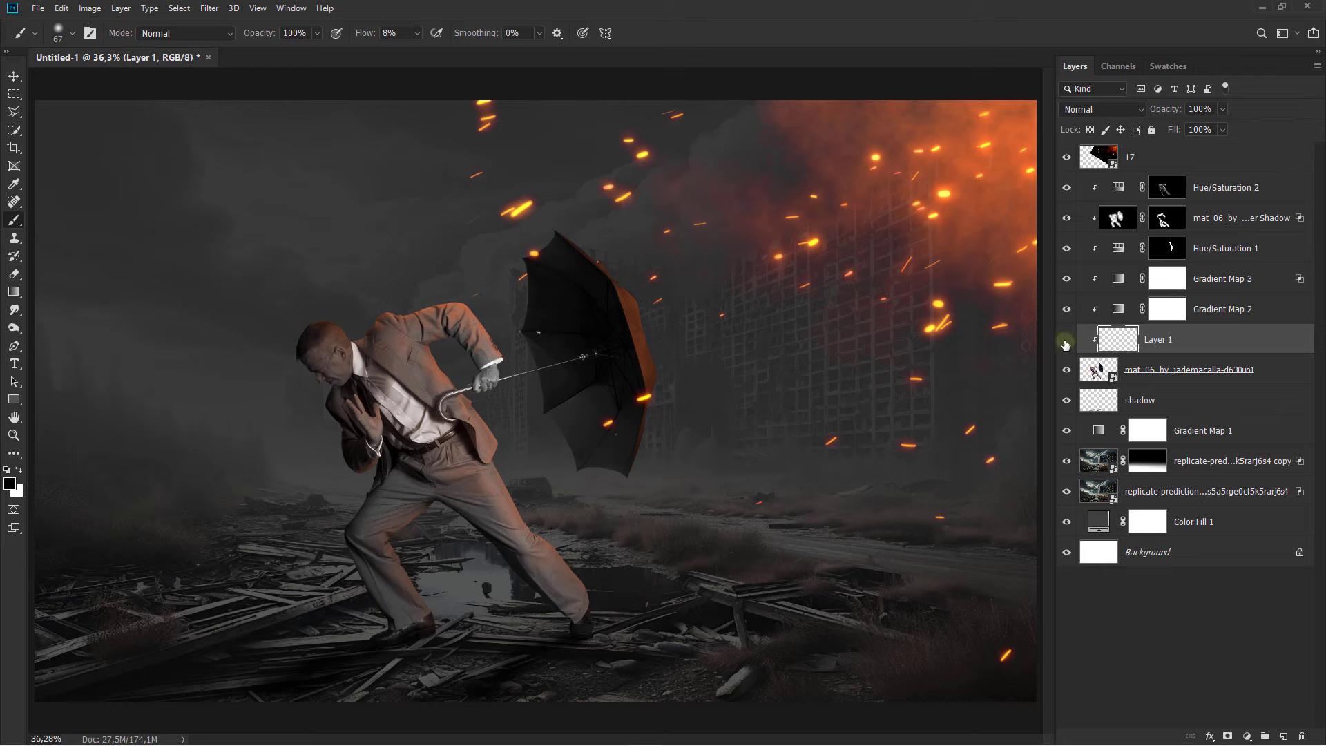
Add a colorize Hue/Saturation above Gradient Map 1 (Hue 14, Saturation 50, Lightness -47) with inverted mask
key("v")
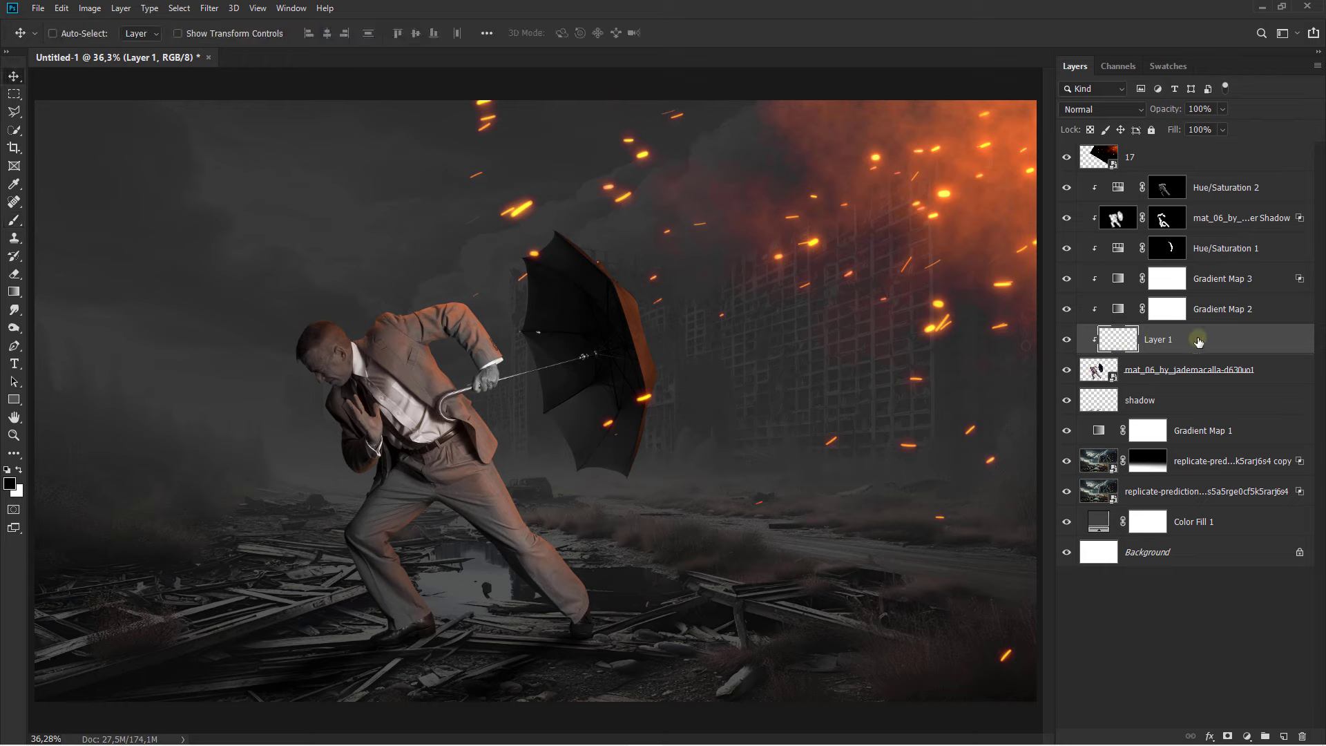
left_click(1217, 430)
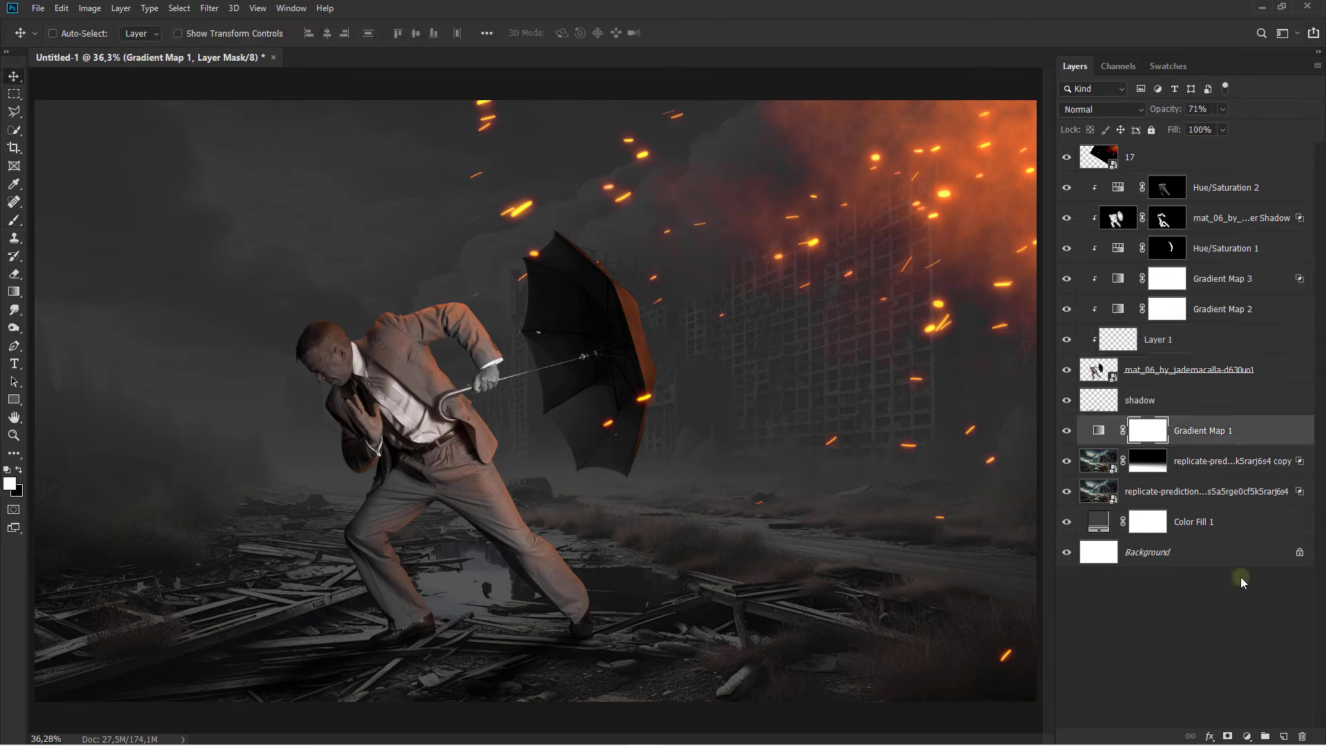
left_click(1247, 737)
left_click(1254, 604)
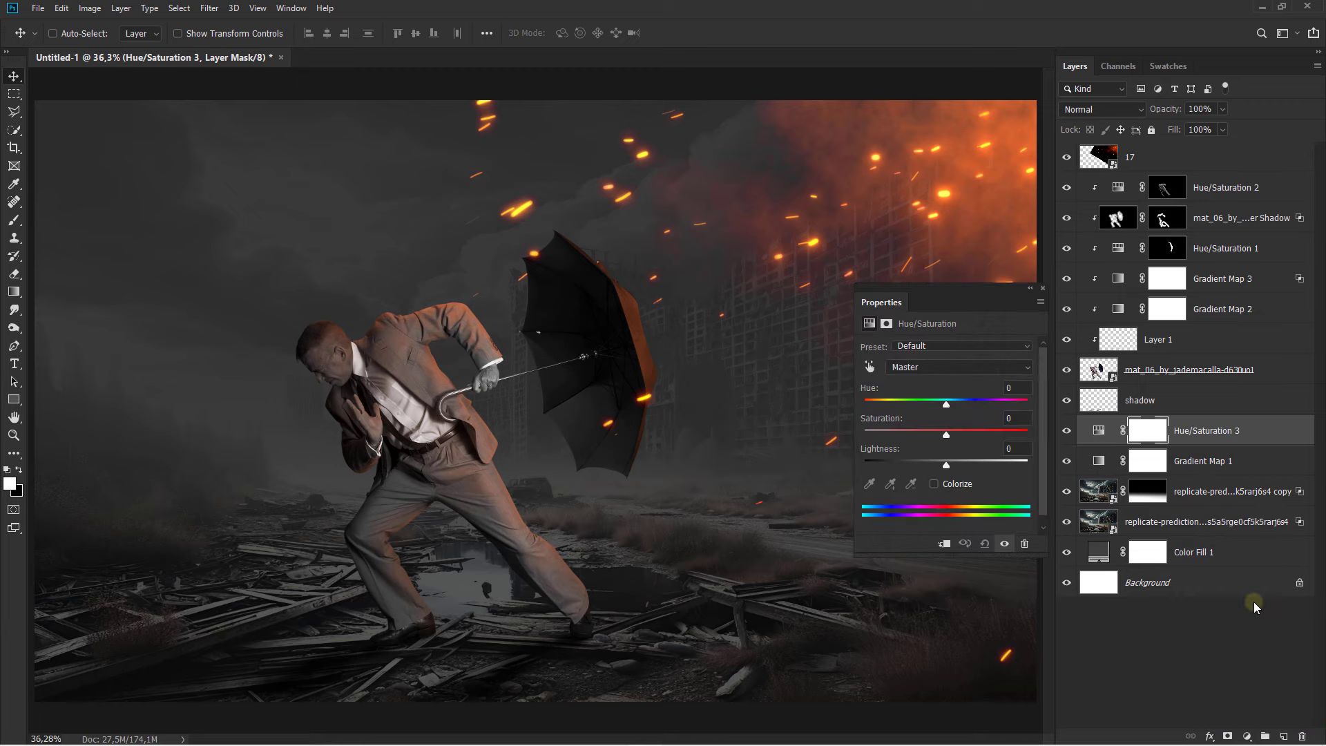
left_click(933, 484)
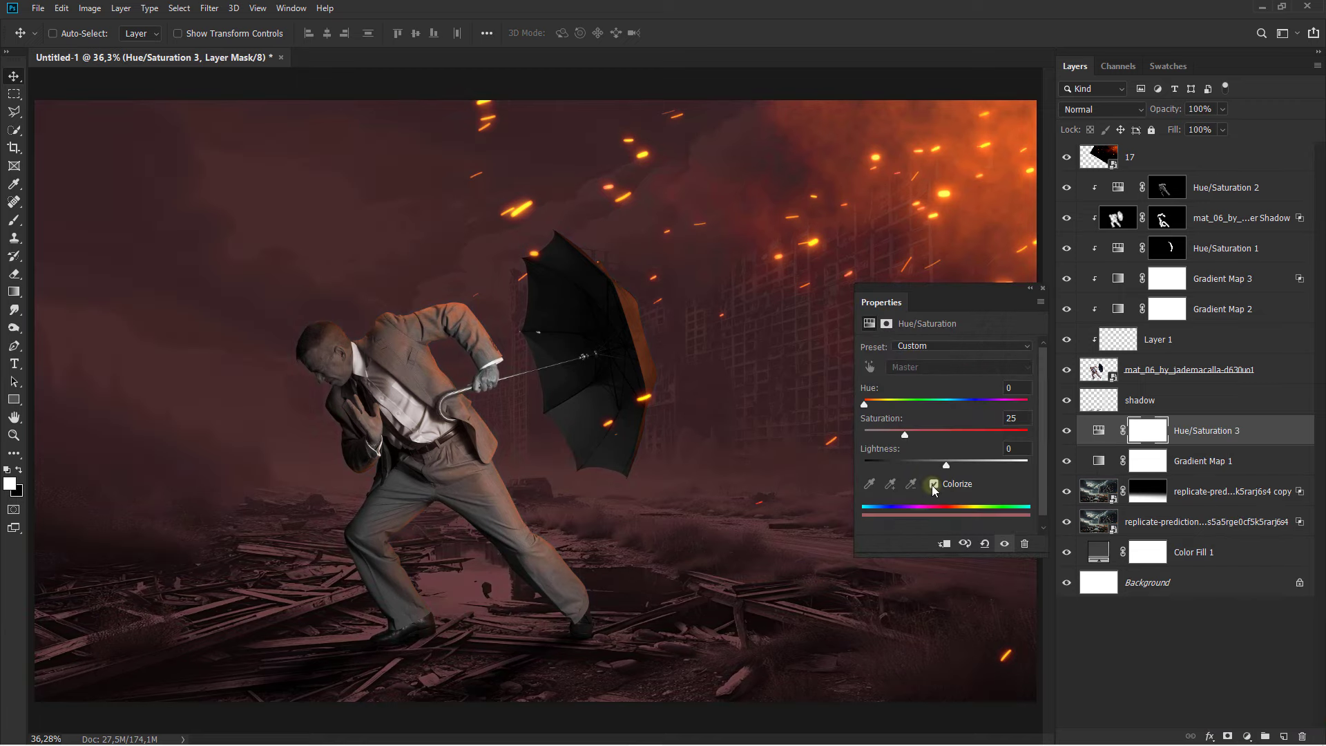
left_click_drag(947, 464, 910, 466)
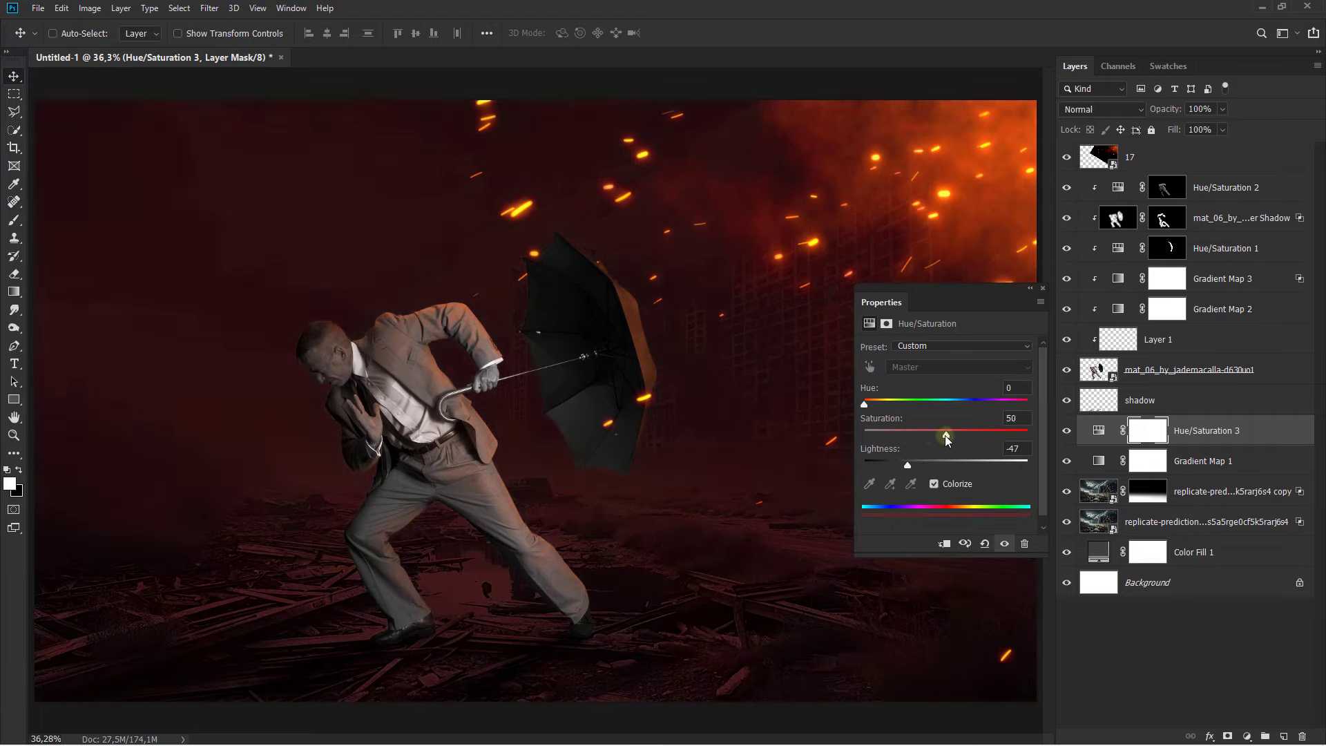
left_click_drag(865, 402, 871, 404)
left_click(1043, 289)
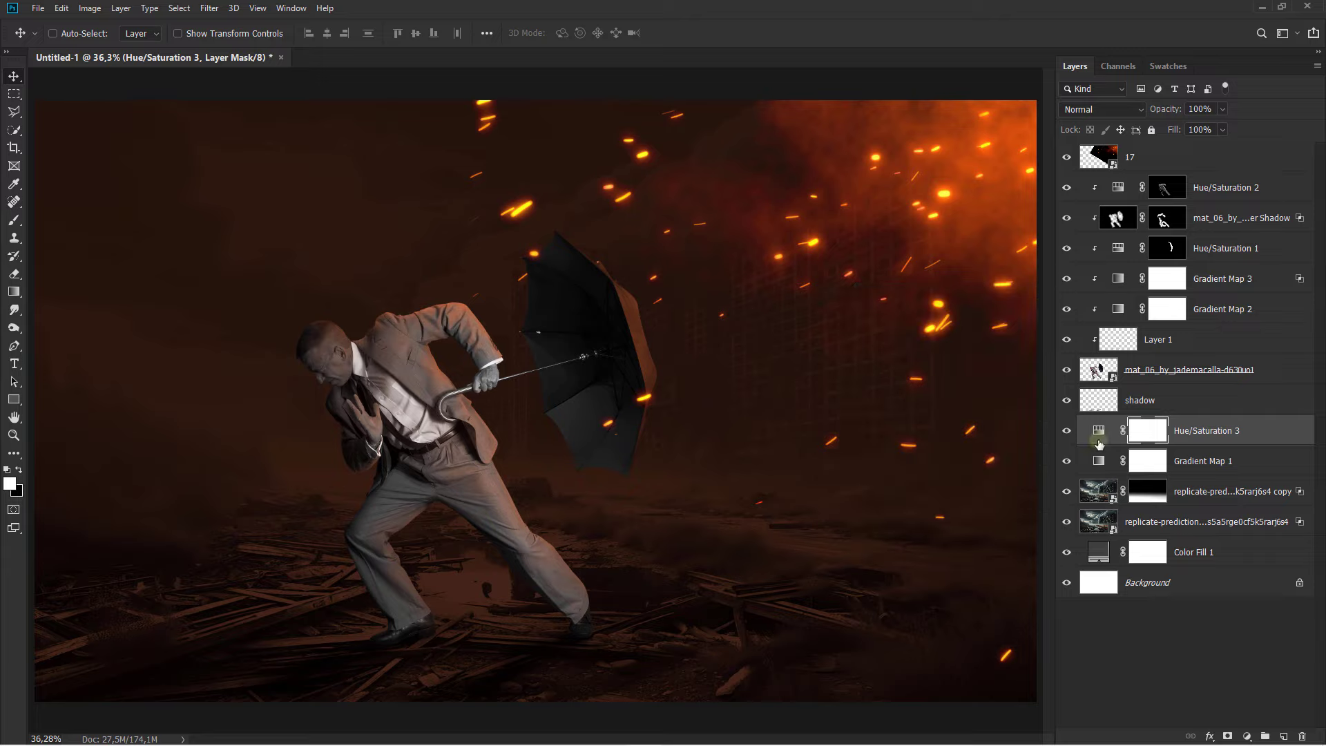
key("ctrl+i")
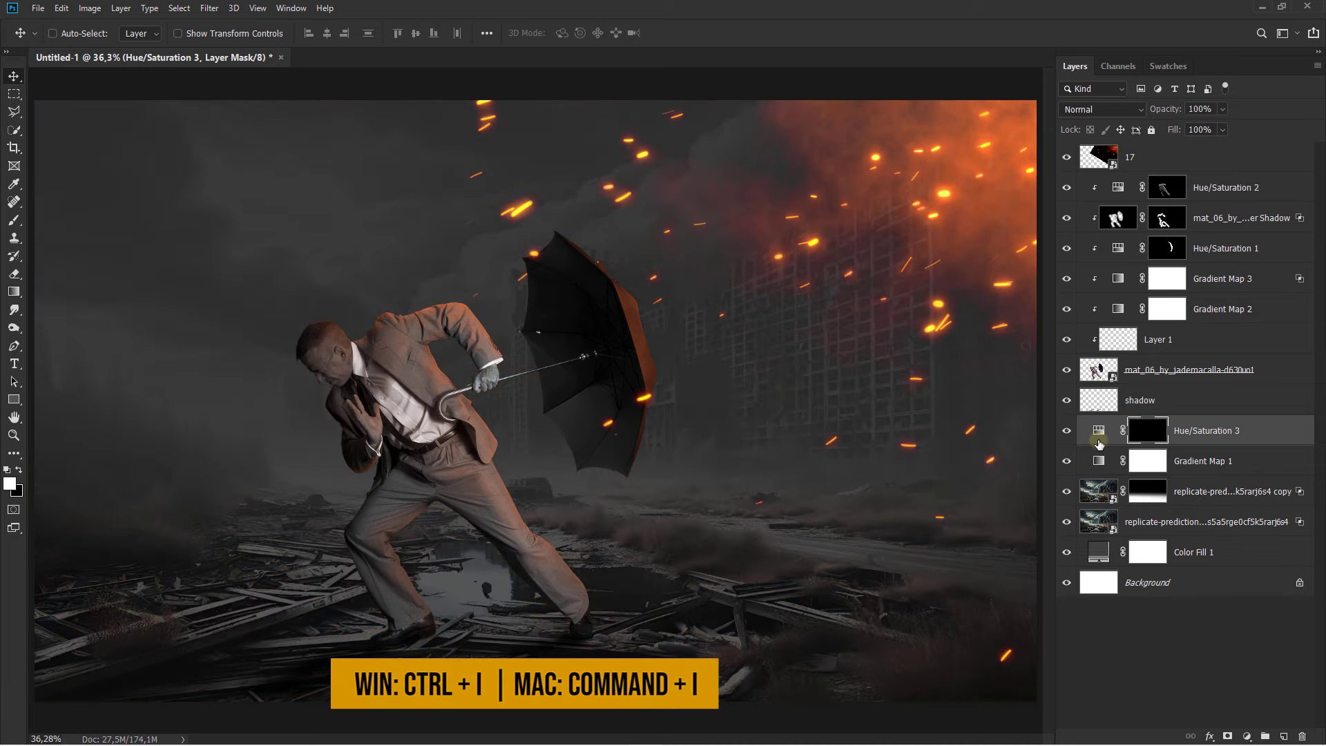
With a roughly 1554 px soft white brush, reveal the orange tint around the umbrella
left_click(14, 220)
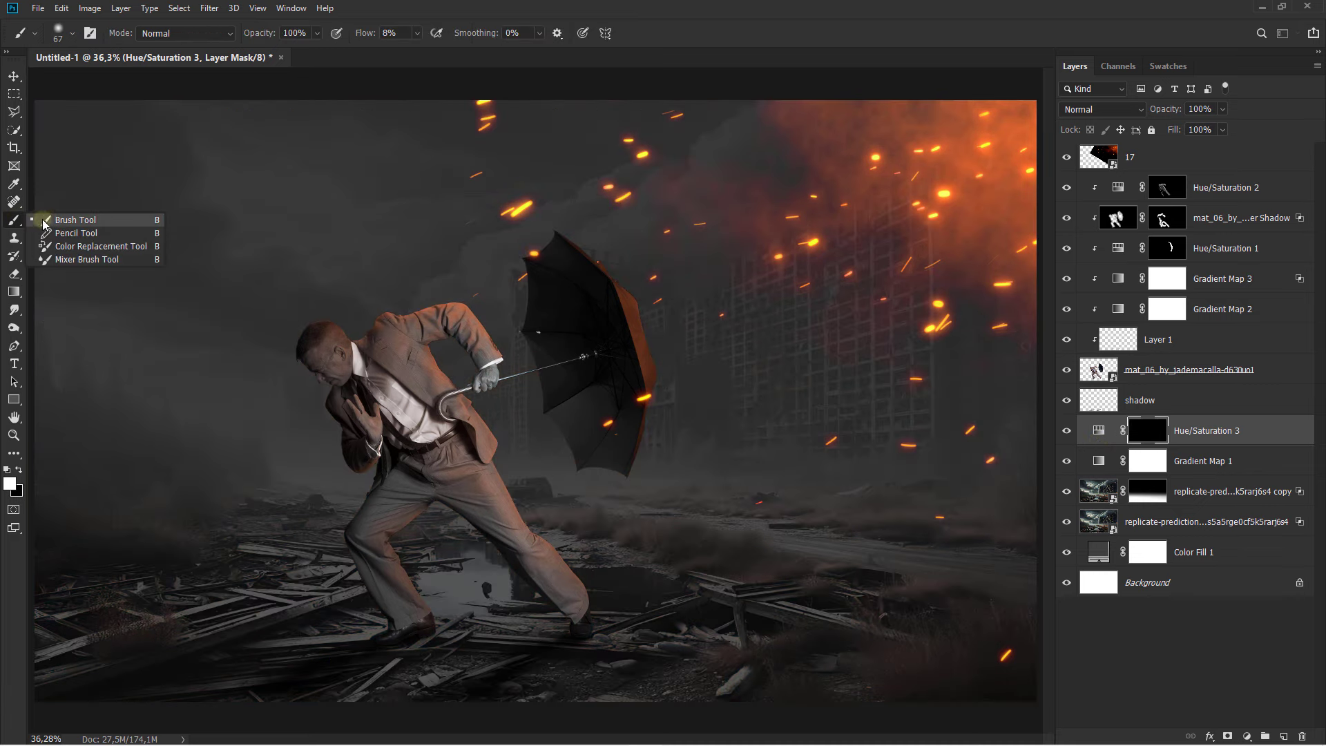
left_click(69, 220)
scroll(653, 350, "down", 2)
left_click_drag(682, 351, 830, 357)
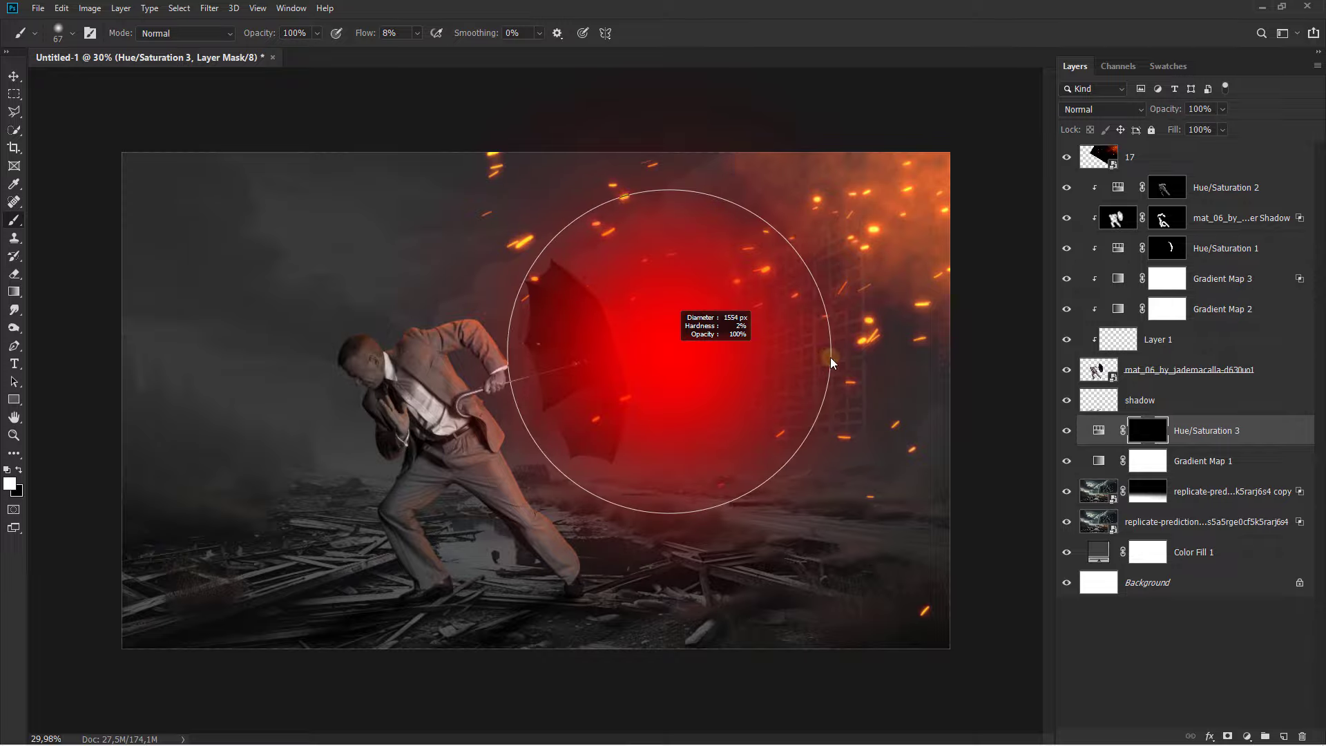
mouse_move(836, 439)
left_mouse_down()
mouse_move(794, 364)
mouse_move(838, 231)
mouse_move(799, 260)
mouse_move(764, 260)
mouse_move(755, 237)
mouse_move(710, 260)
mouse_move(734, 341)
mouse_move(648, 376)
mouse_move(909, 373)
mouse_move(879, 474)
mouse_move(732, 455)
left_mouse_up()
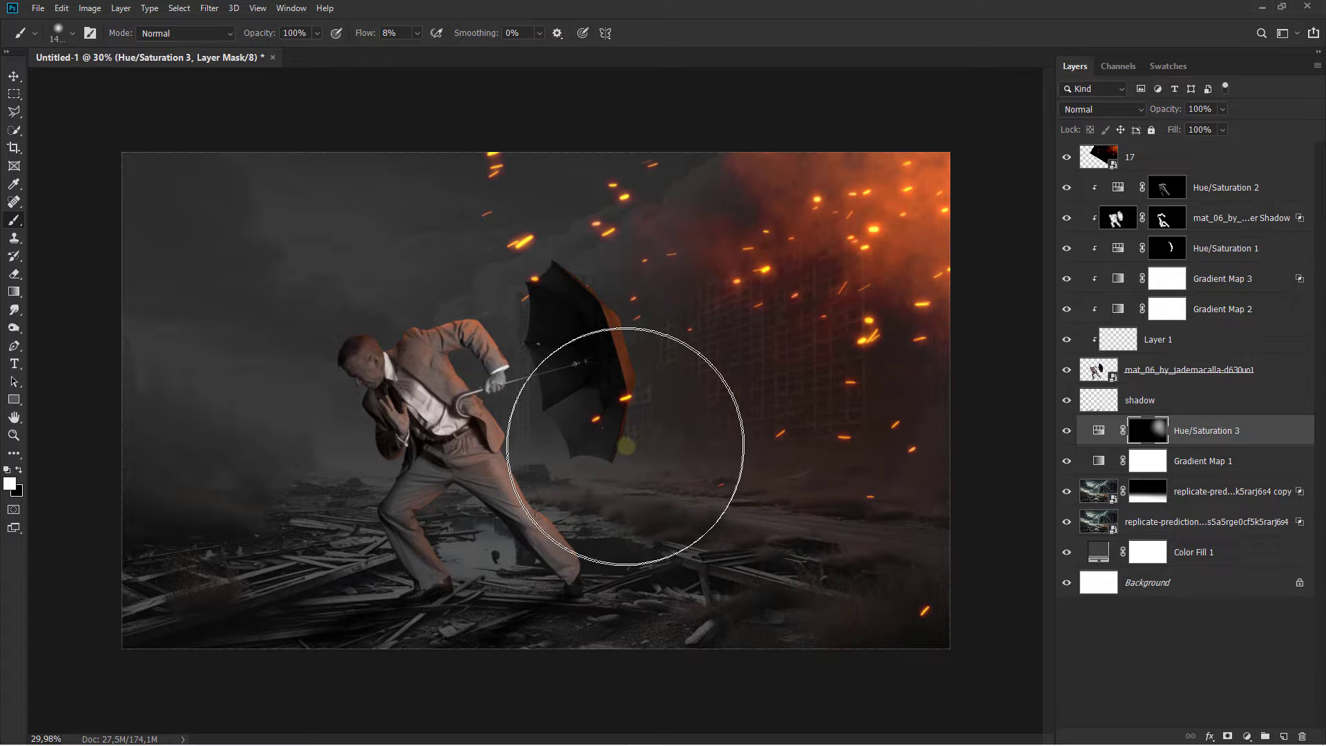
Resize the brush and reveal faint tint across the ground right of the legs
key("bracketleft")
key("bracketleft")
key("bracketleft")
scroll(715, 343, "up", 1)
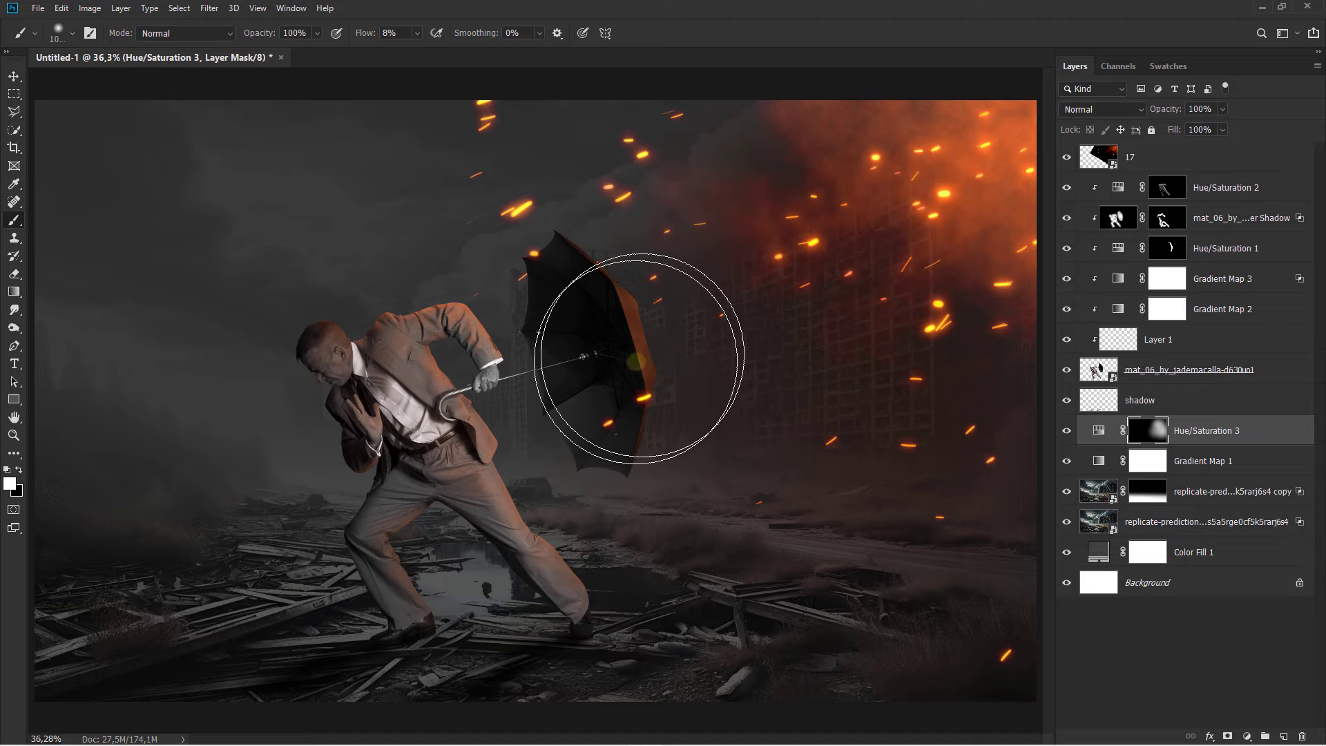
right_click(499, 446, "alt")
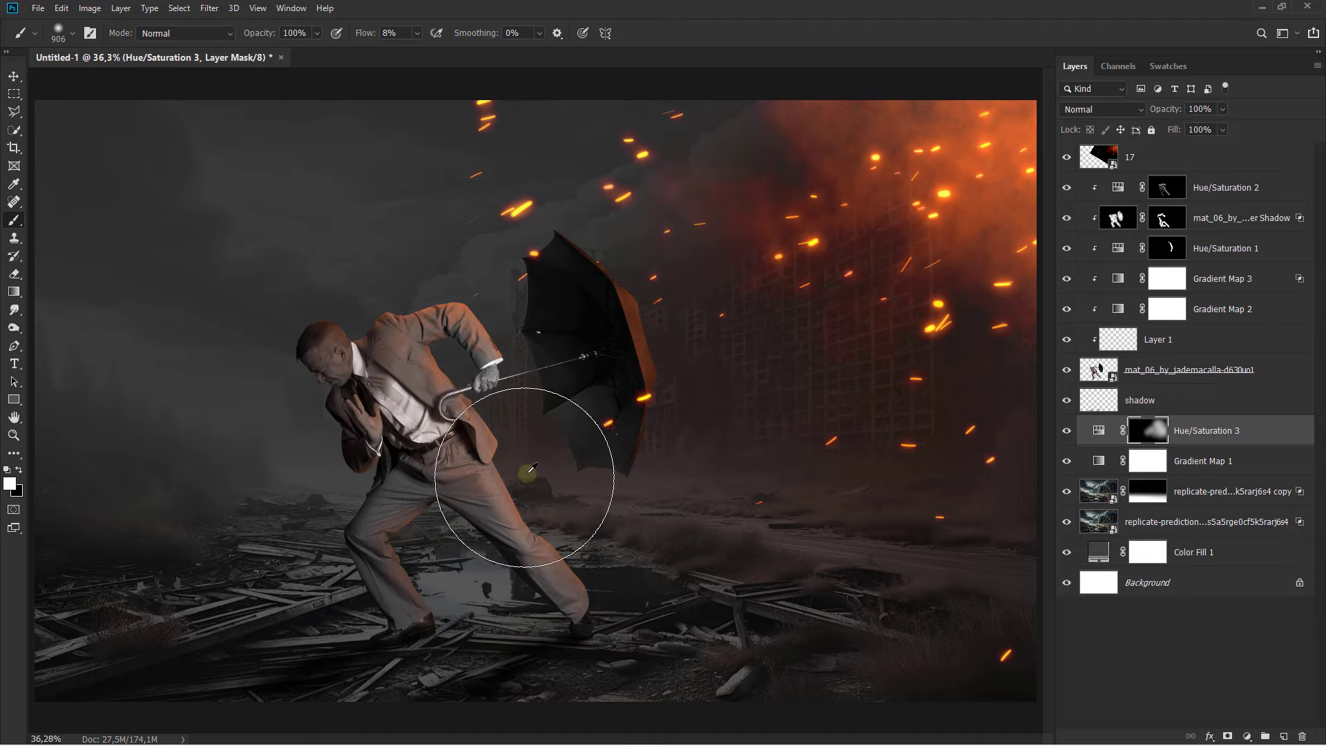
scroll(532, 488, "down", 1)
right_click(844, 527, "alt")
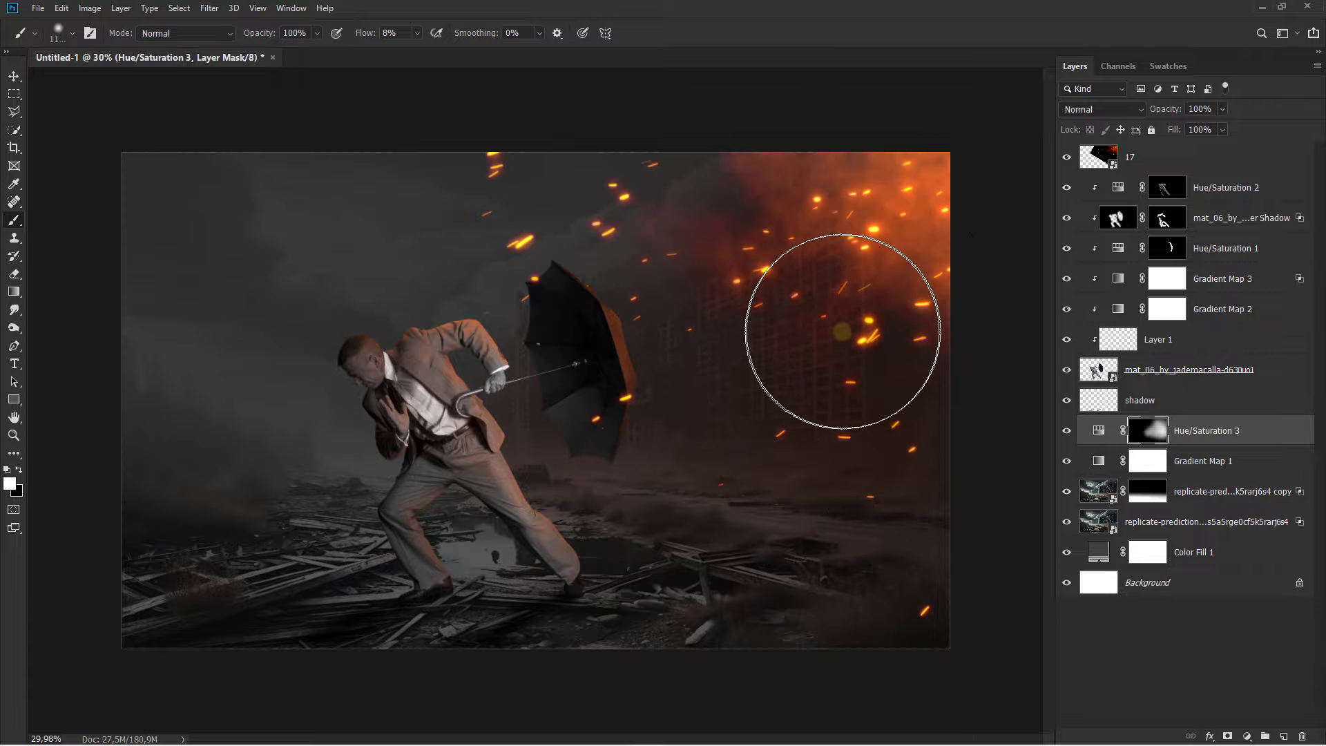
right_click(536, 404, "alt")
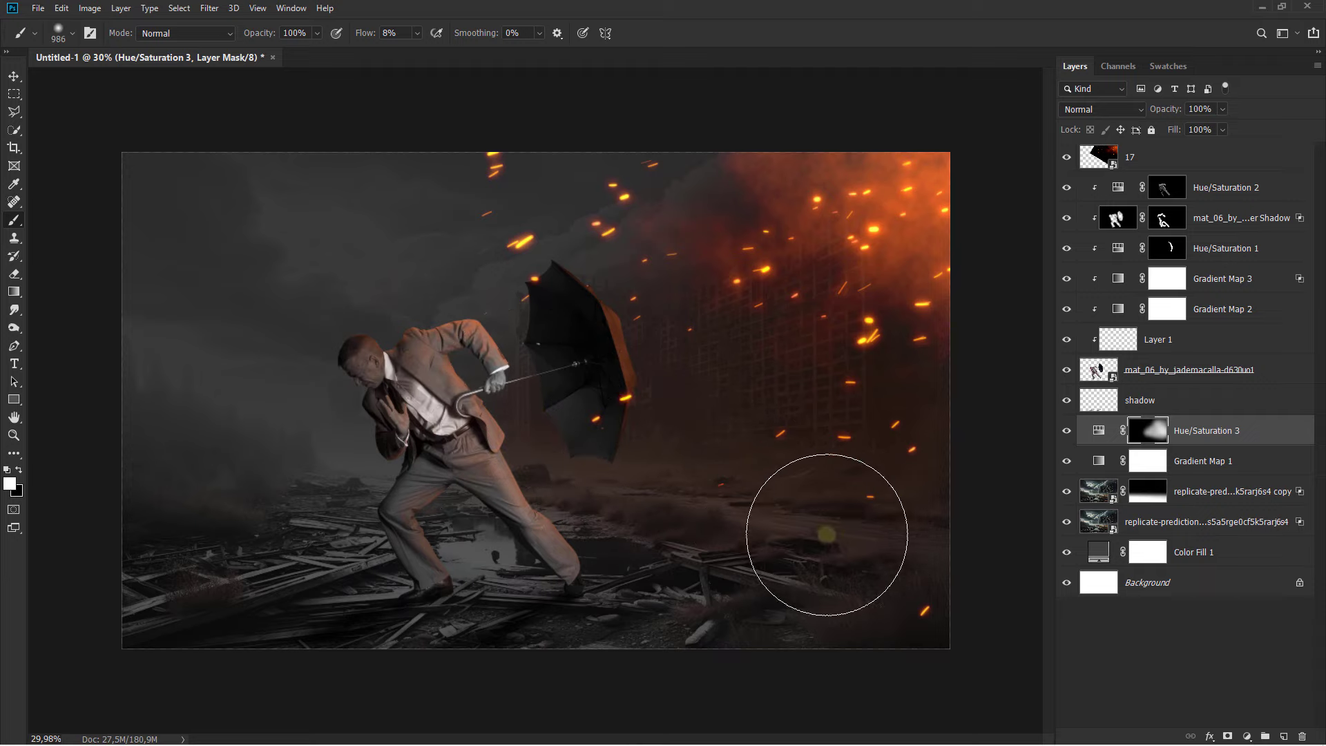
right_click(574, 486, "alt")
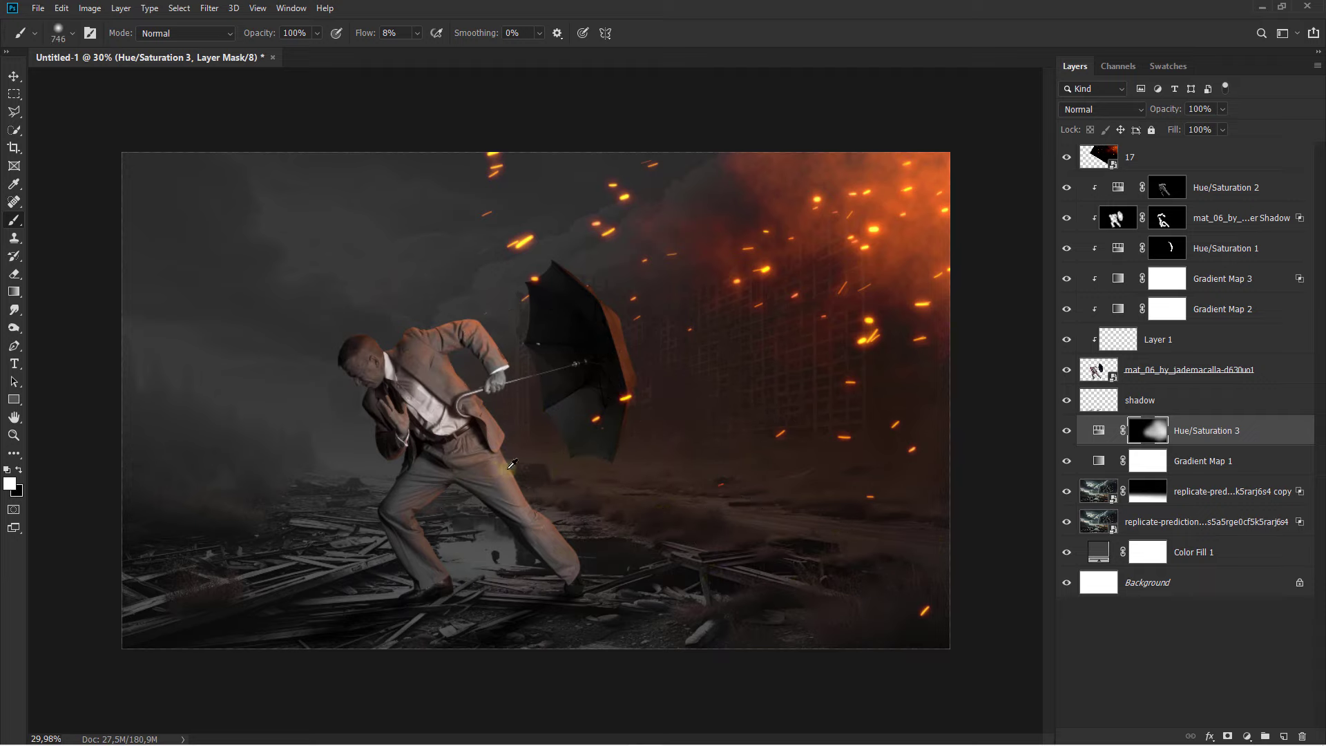
scroll(536, 400, "up", 1)
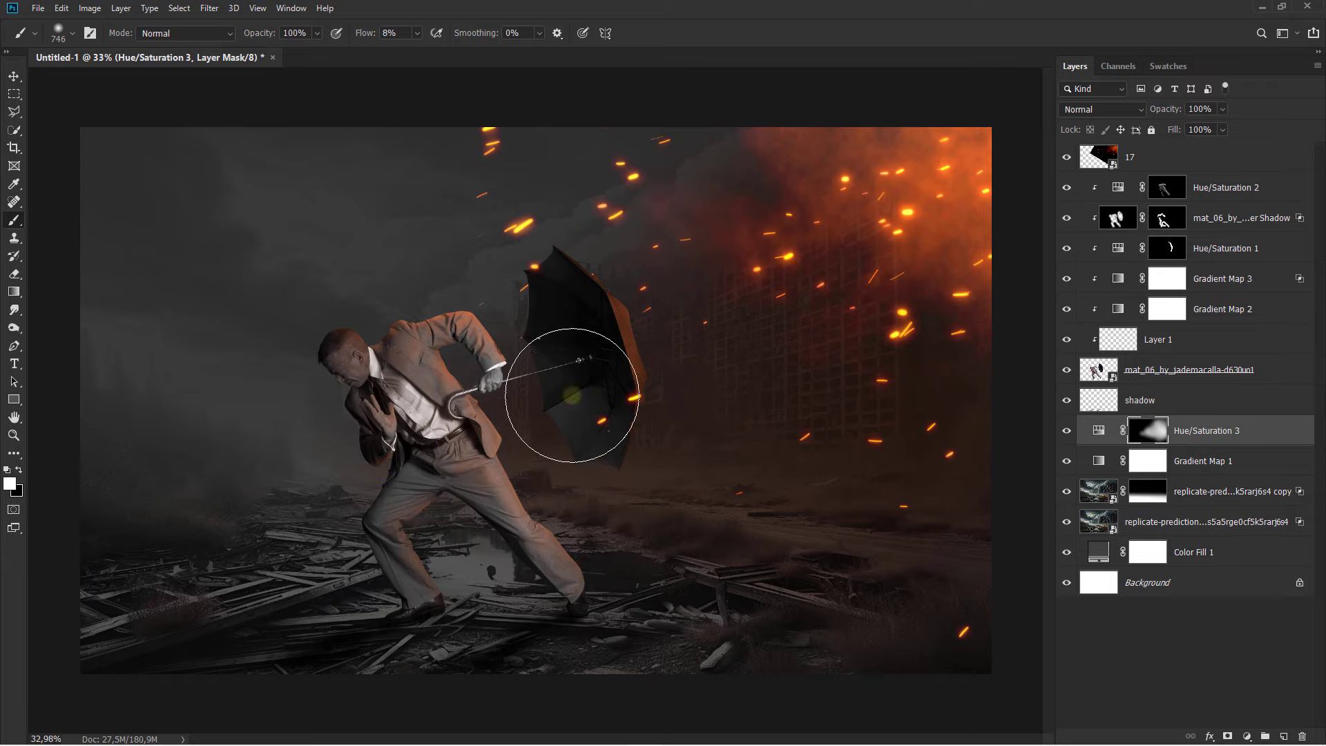
mouse_move(354, 467)
left_mouse_down()
mouse_move(400, 534)
mouse_move(608, 533)
mouse_move(731, 461)
left_mouse_up()
Spread the tint over the lower-right ground and compare with the adjustment toggled off and on
right_click(546, 459, "alt")
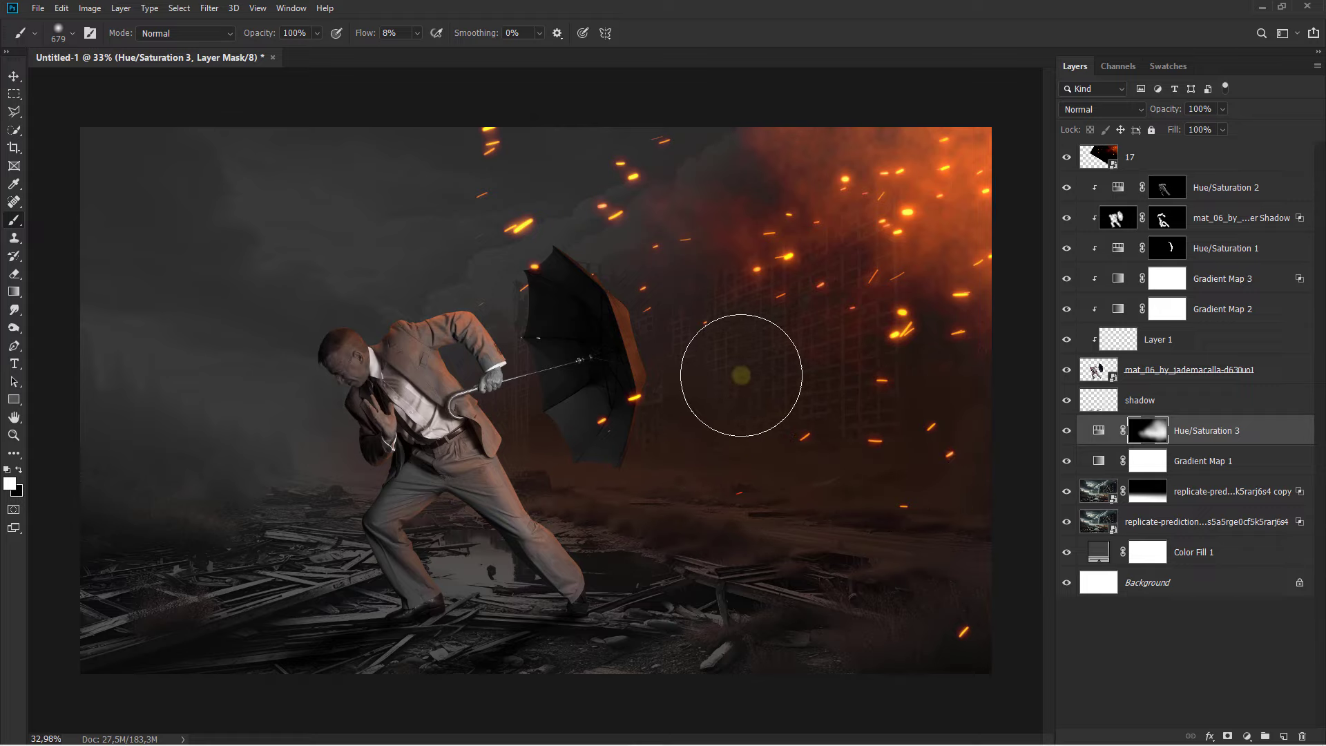
scroll(742, 375, "down", 1)
key("bracketright")
key("bracketright")
key("bracketright")
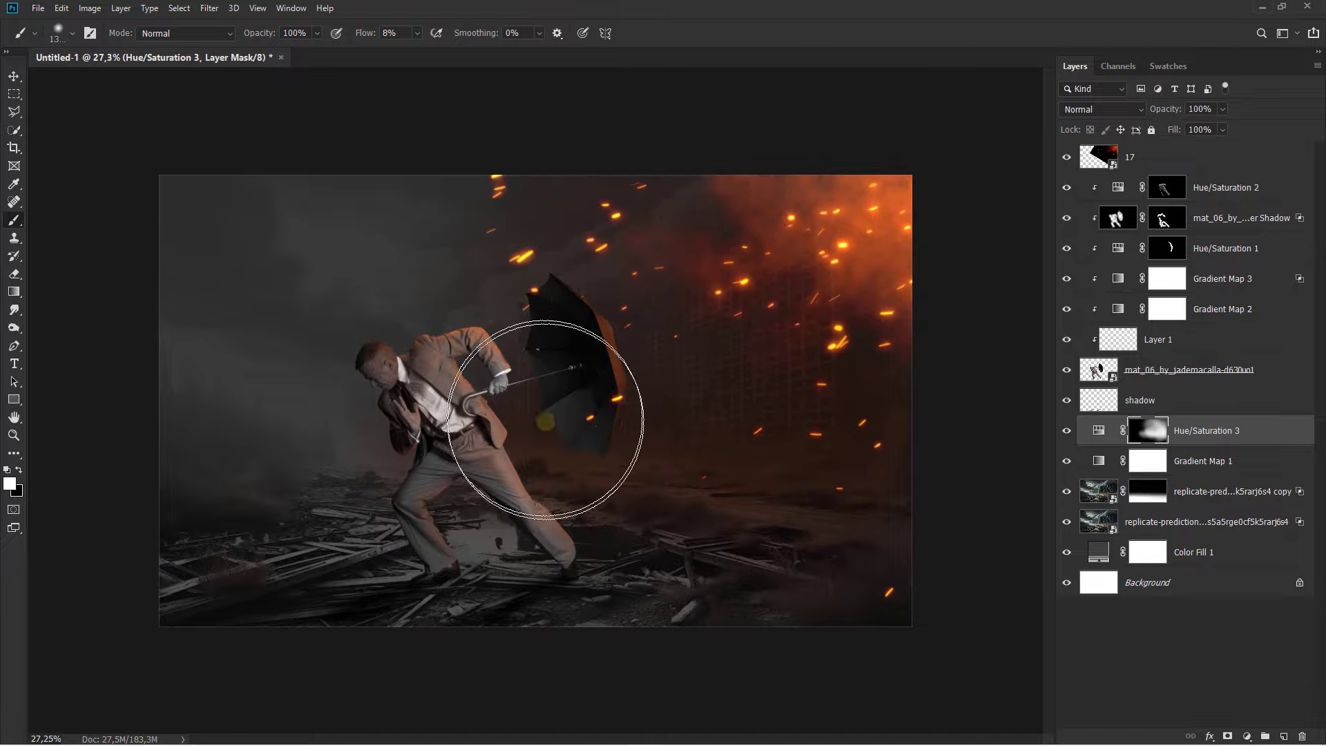
left_click_drag(505, 511, 874, 586)
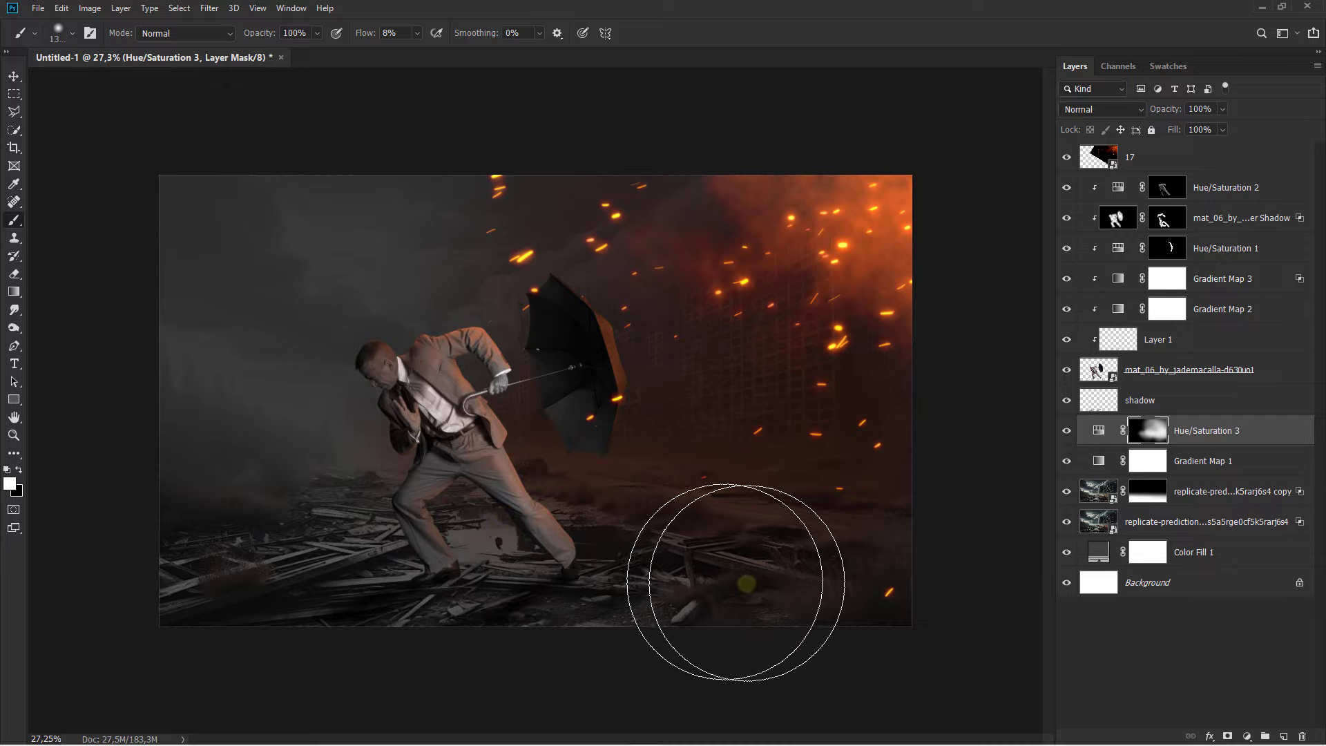
left_click(1067, 430)
key("ctrl+plus")
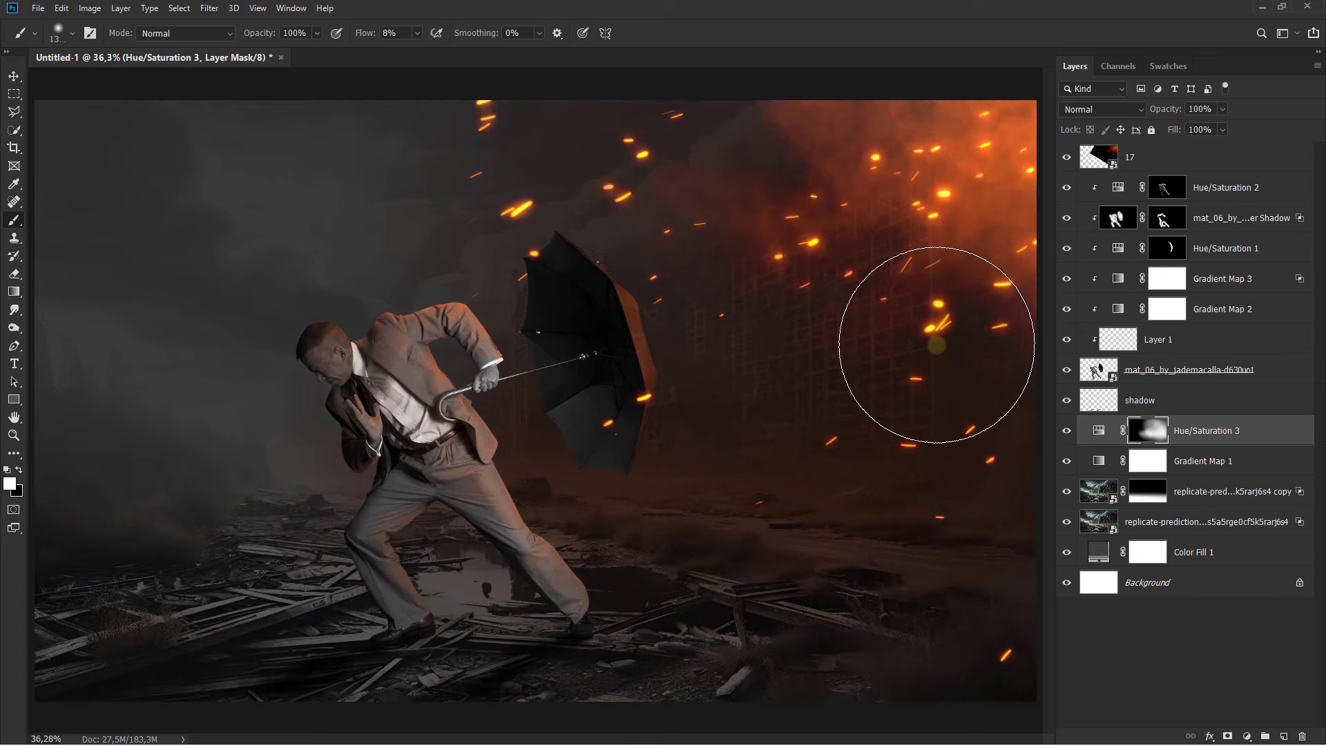
key("v")
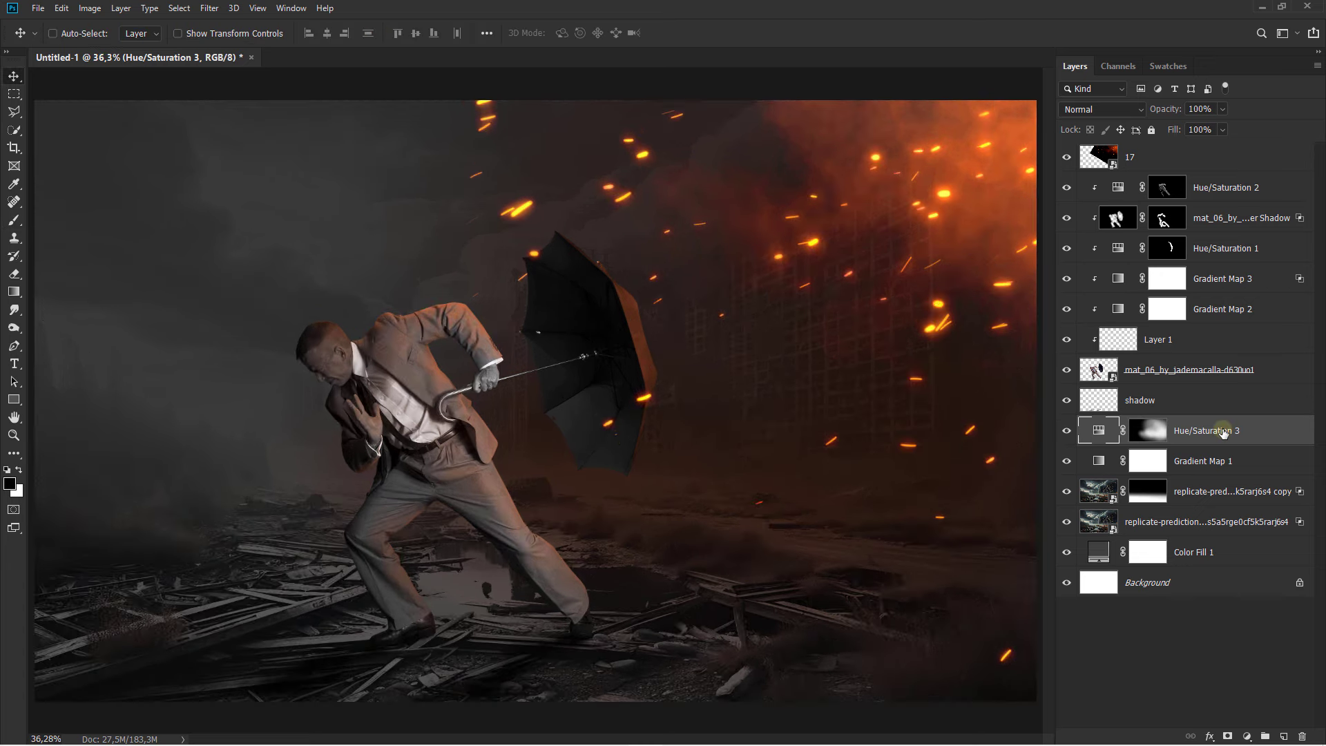
left_click(1174, 158)
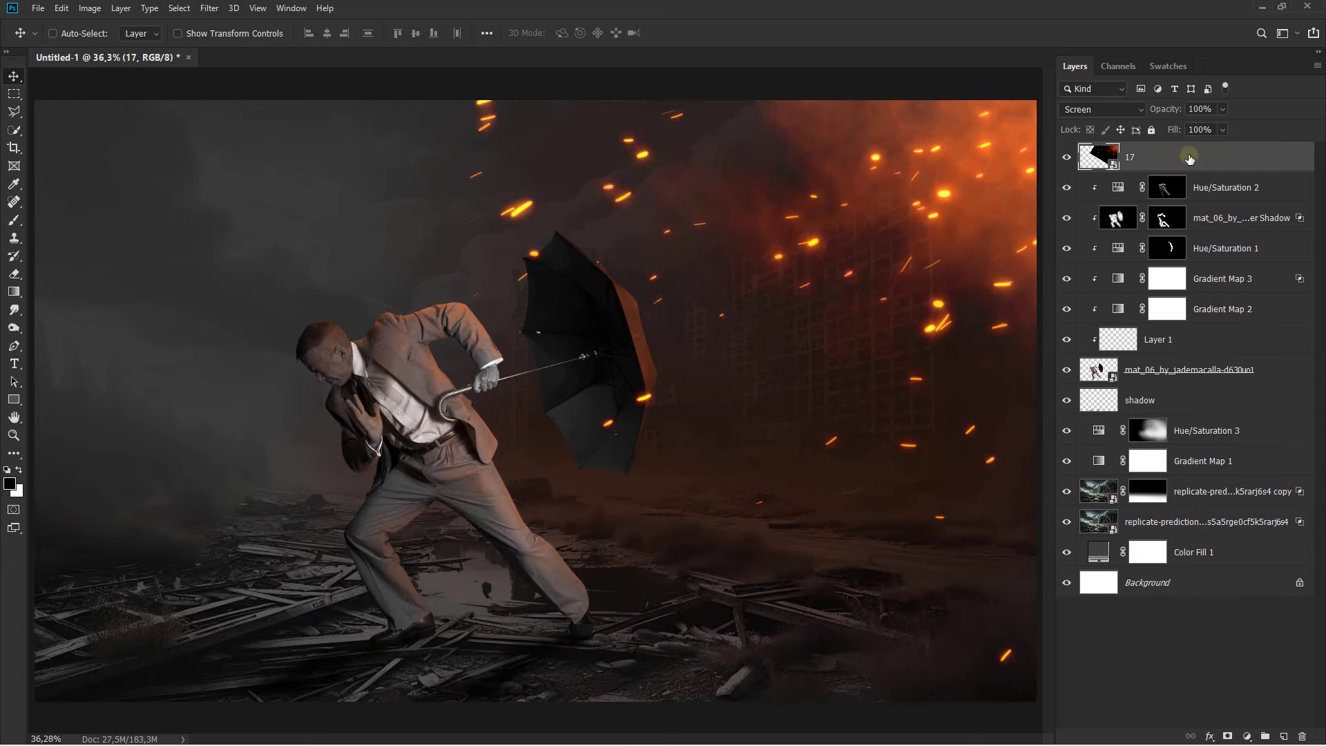